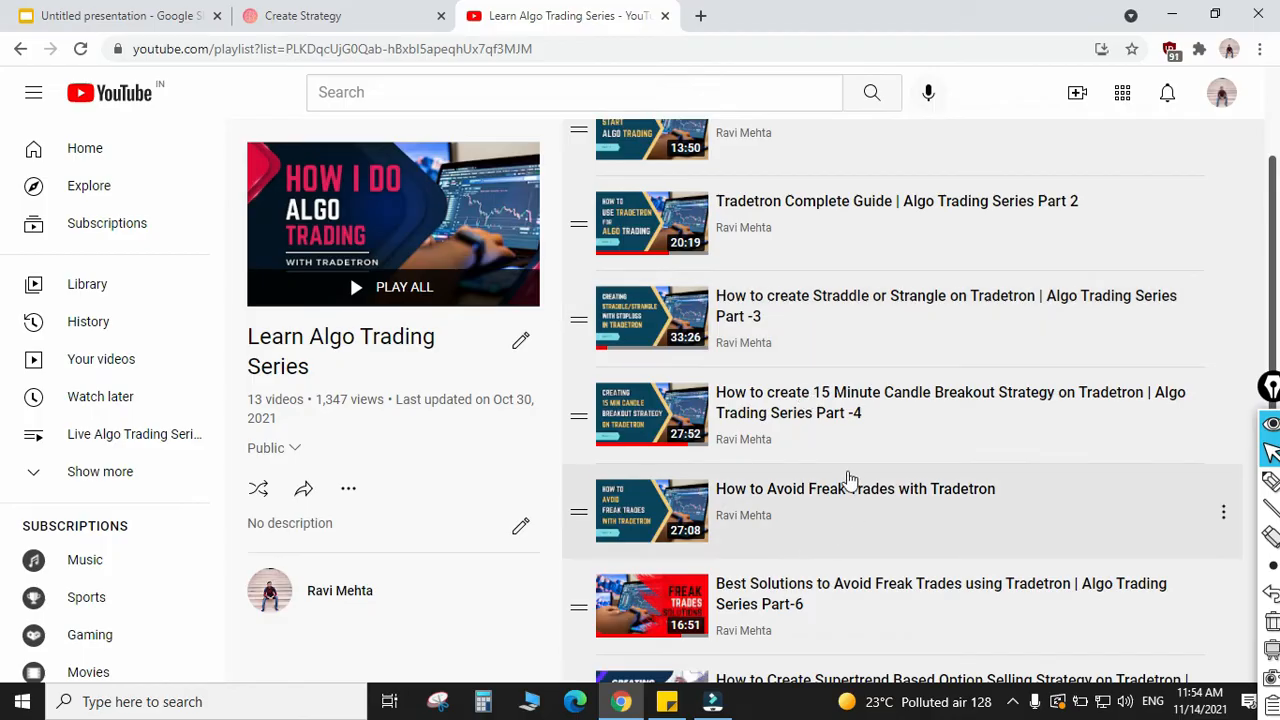
Step: Switch to the Tradetron Create Strategy page and name the new strategy "testing"
scroll(849, 475, "up", 3)
left_click(310, 12)
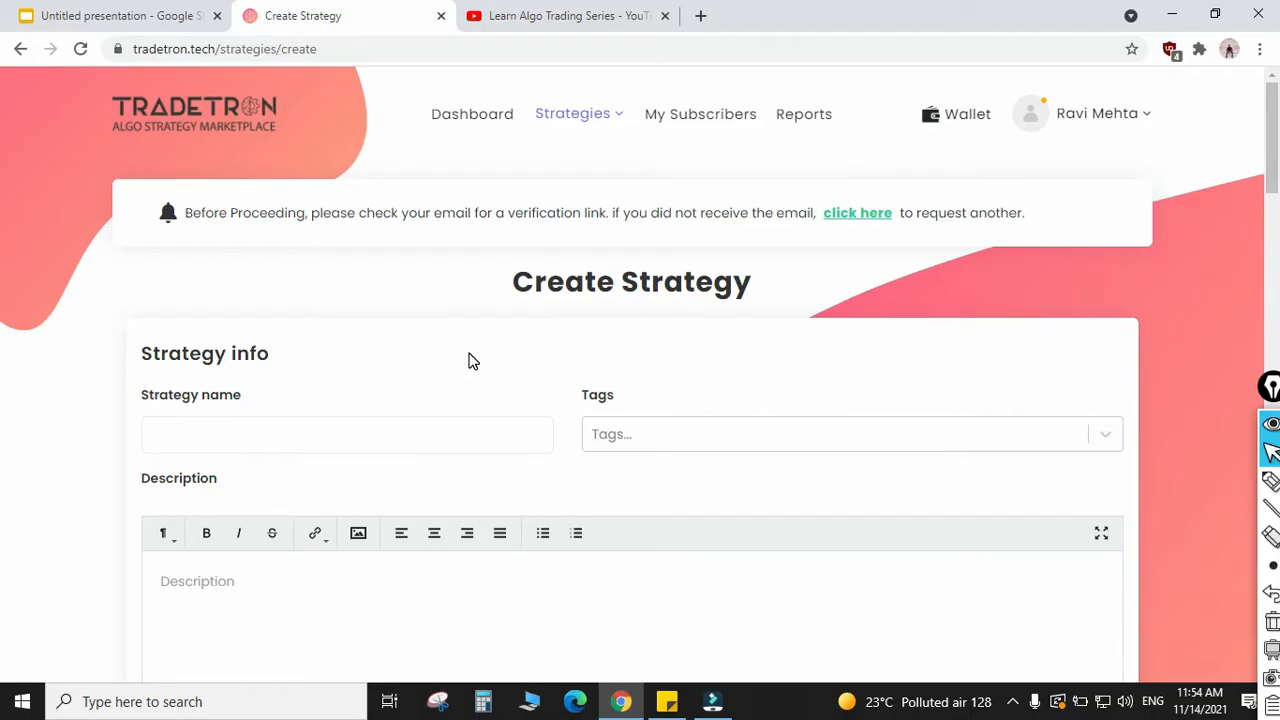
scroll(430, 370, "down", 1)
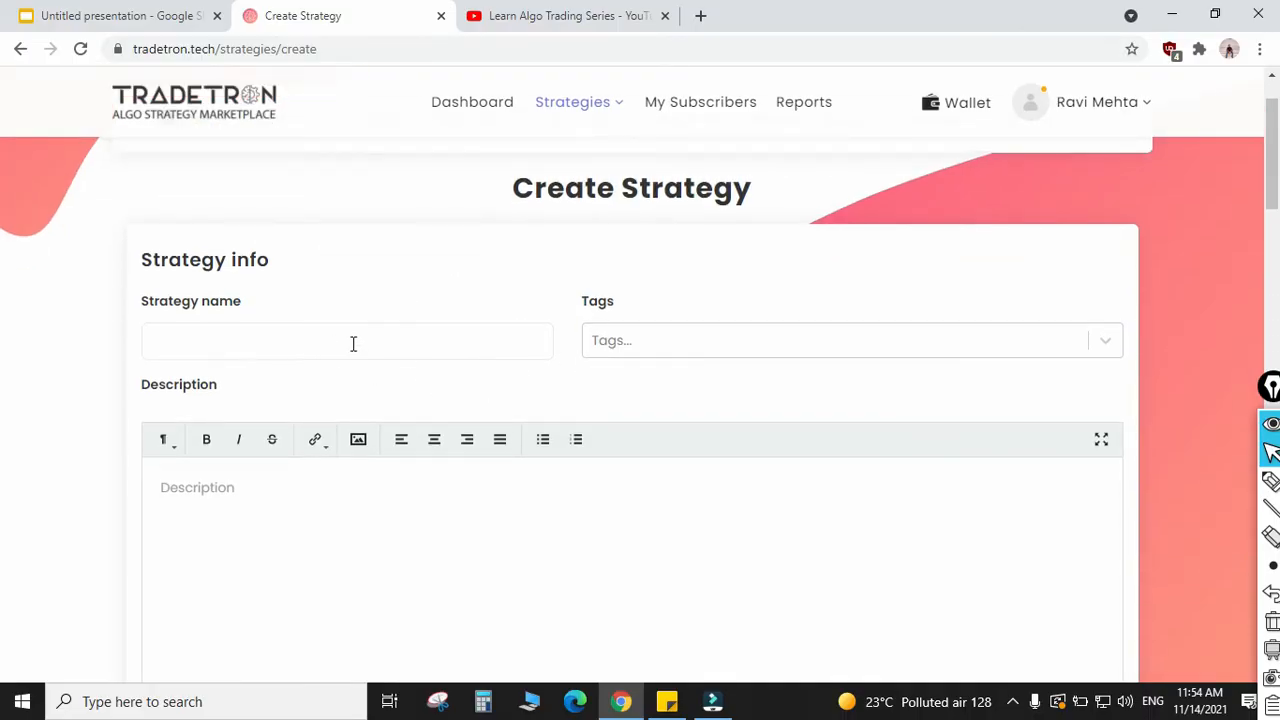
left_click(257, 341)
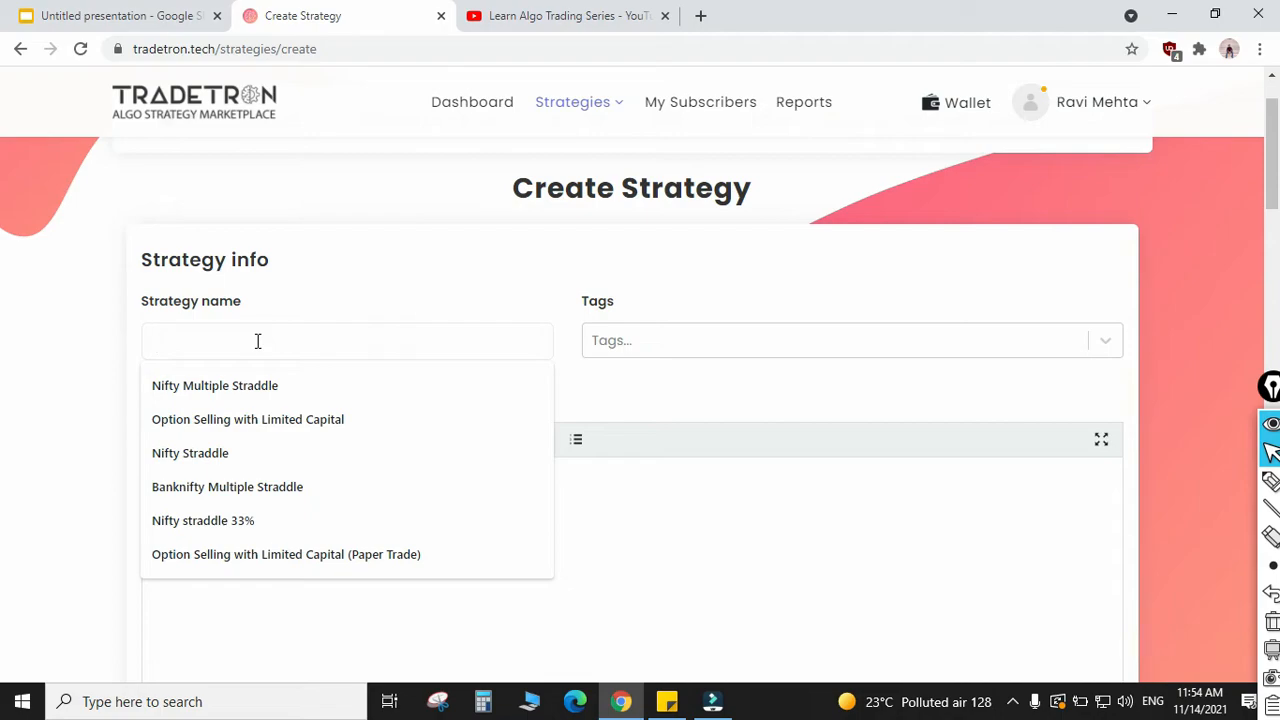
type("testing")
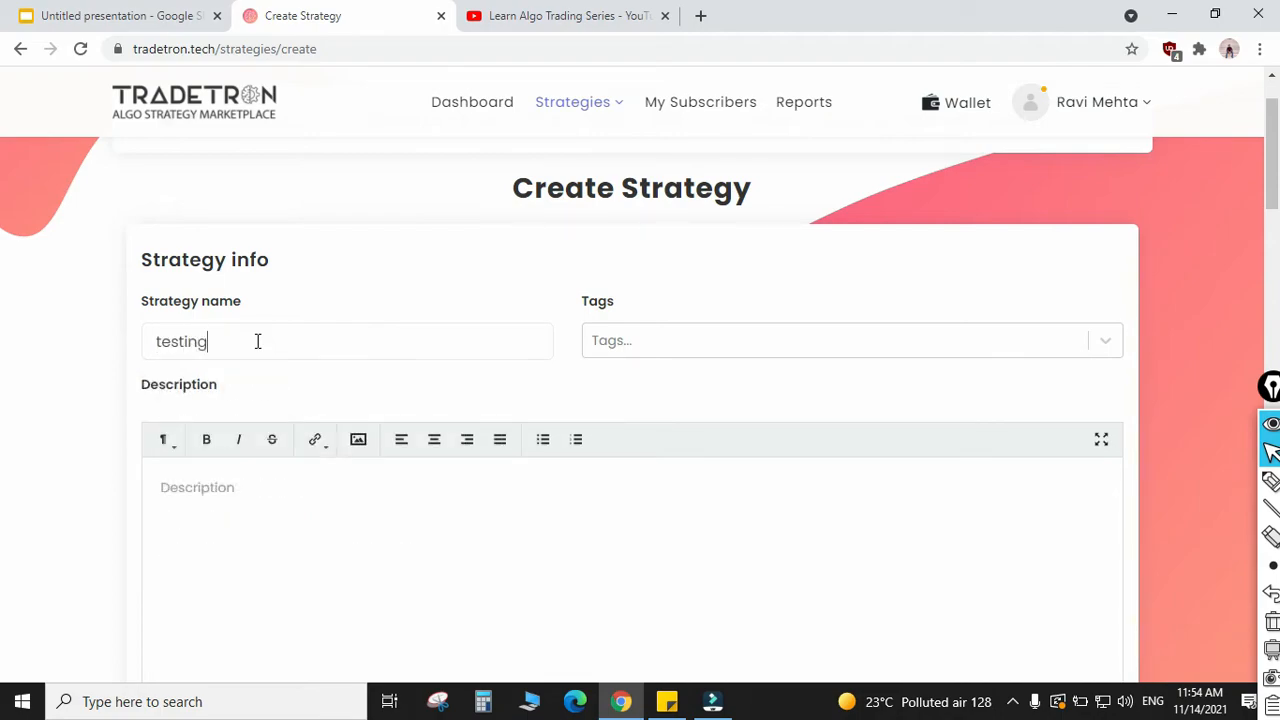
left_click(340, 565)
Step: Start an entry condition in Set №1 with the Time keyword, using NSE as its exchange
scroll(402, 467, "down", 3)
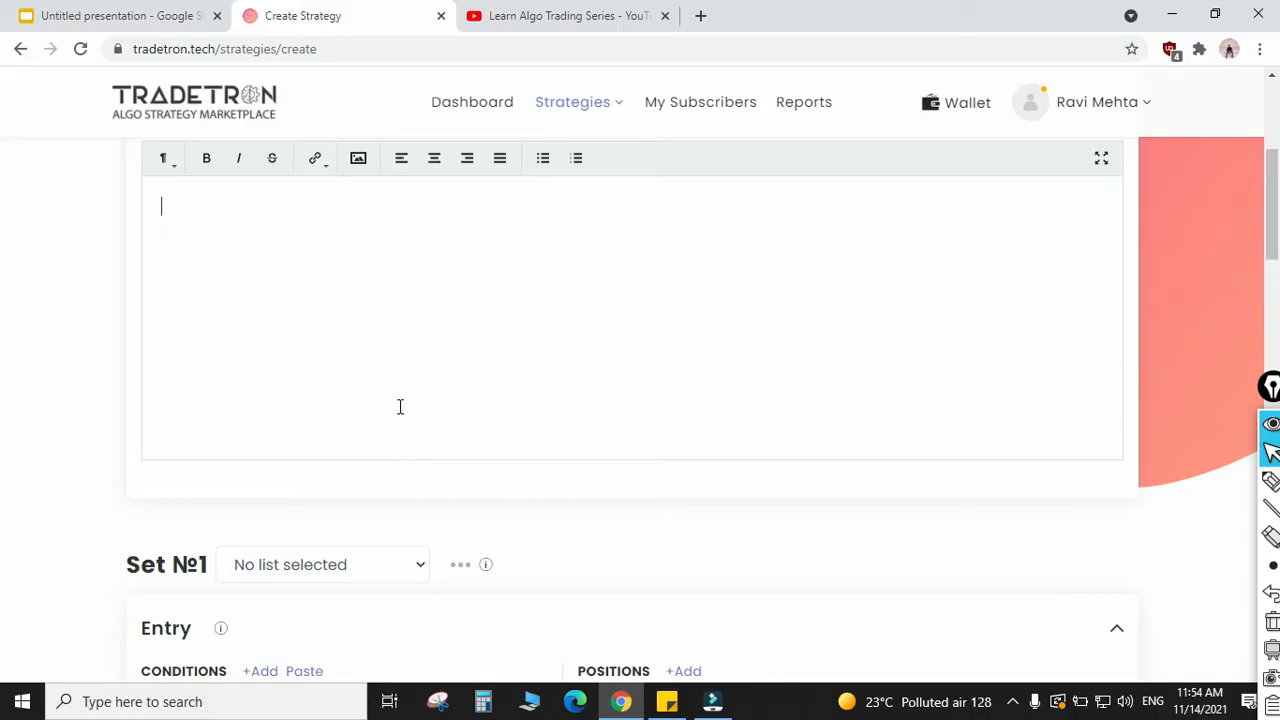
scroll(400, 406, "down", 1)
scroll(400, 406, "up", 2)
scroll(400, 406, "down", 1)
scroll(408, 366, "down", 2)
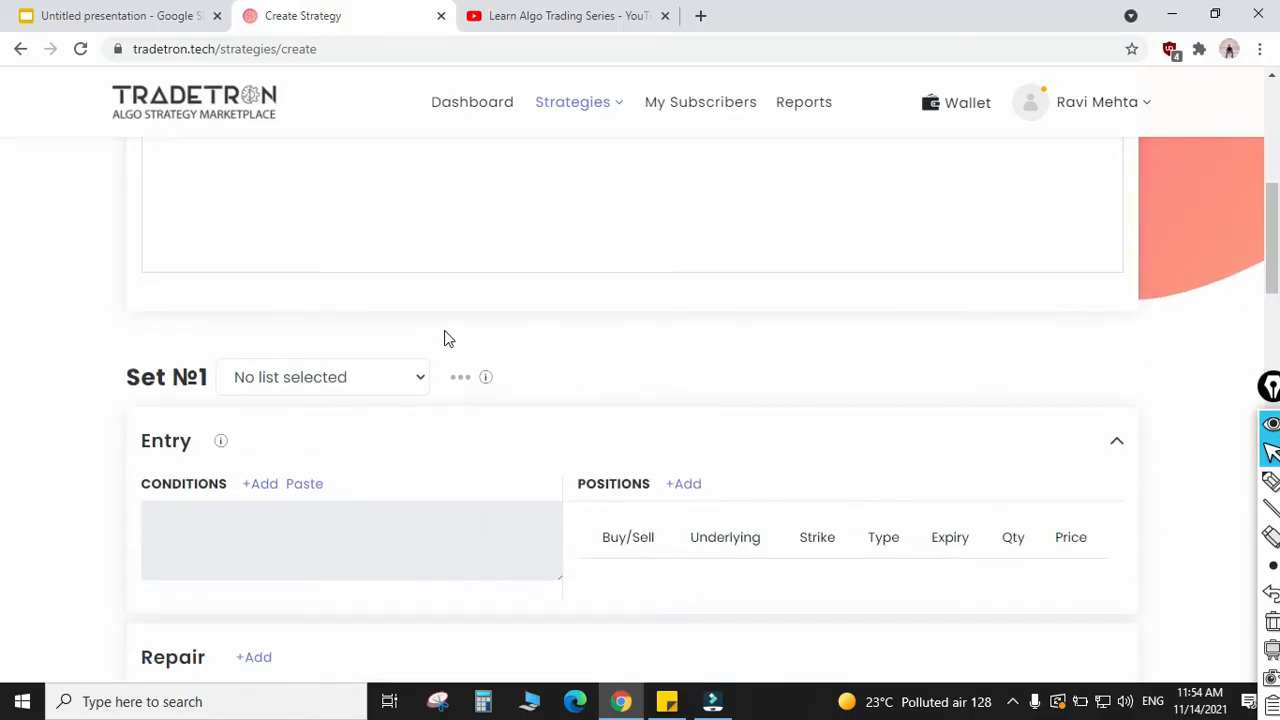
scroll(622, 320, "up", 1)
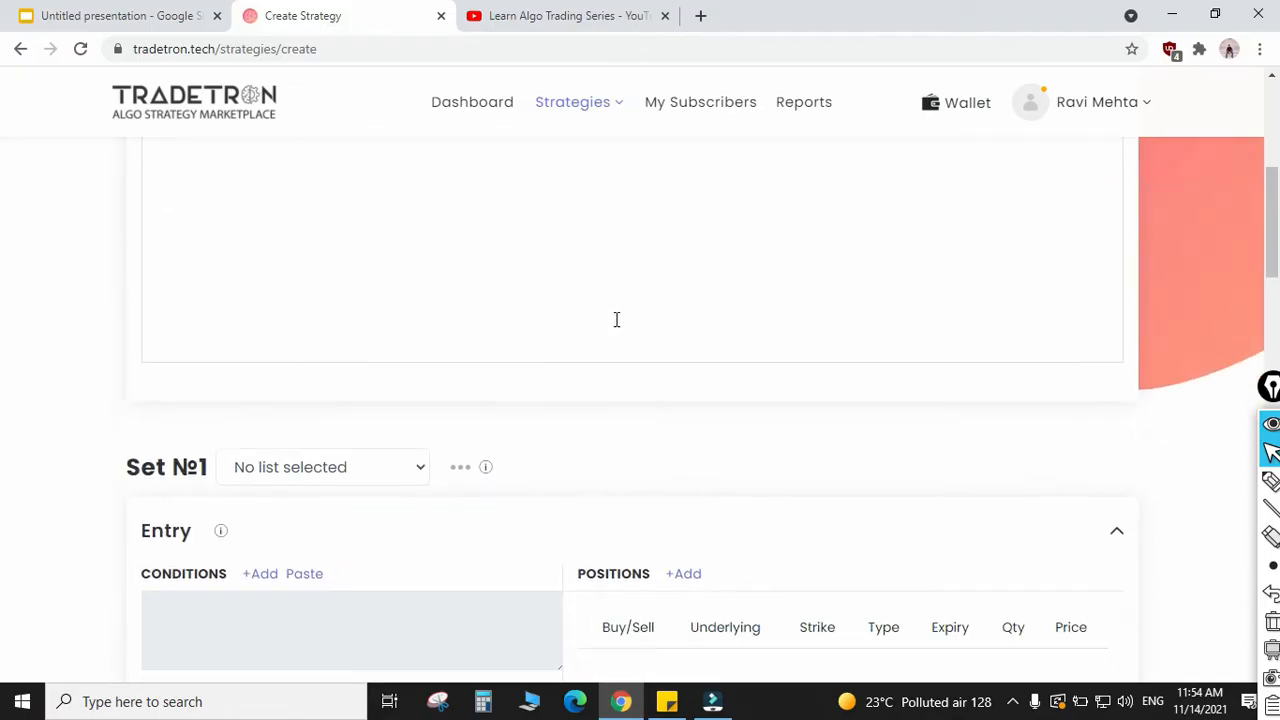
scroll(337, 423, "down", 1)
scroll(366, 440, "down", 2)
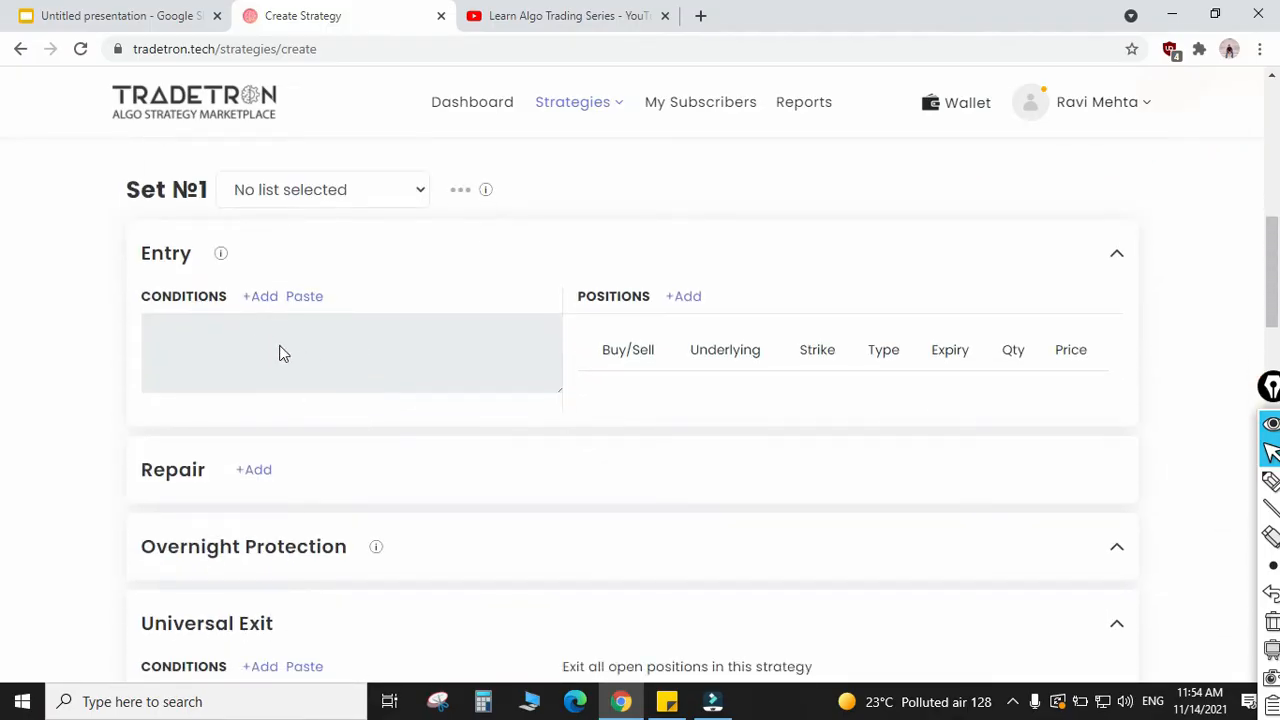
left_click(261, 297)
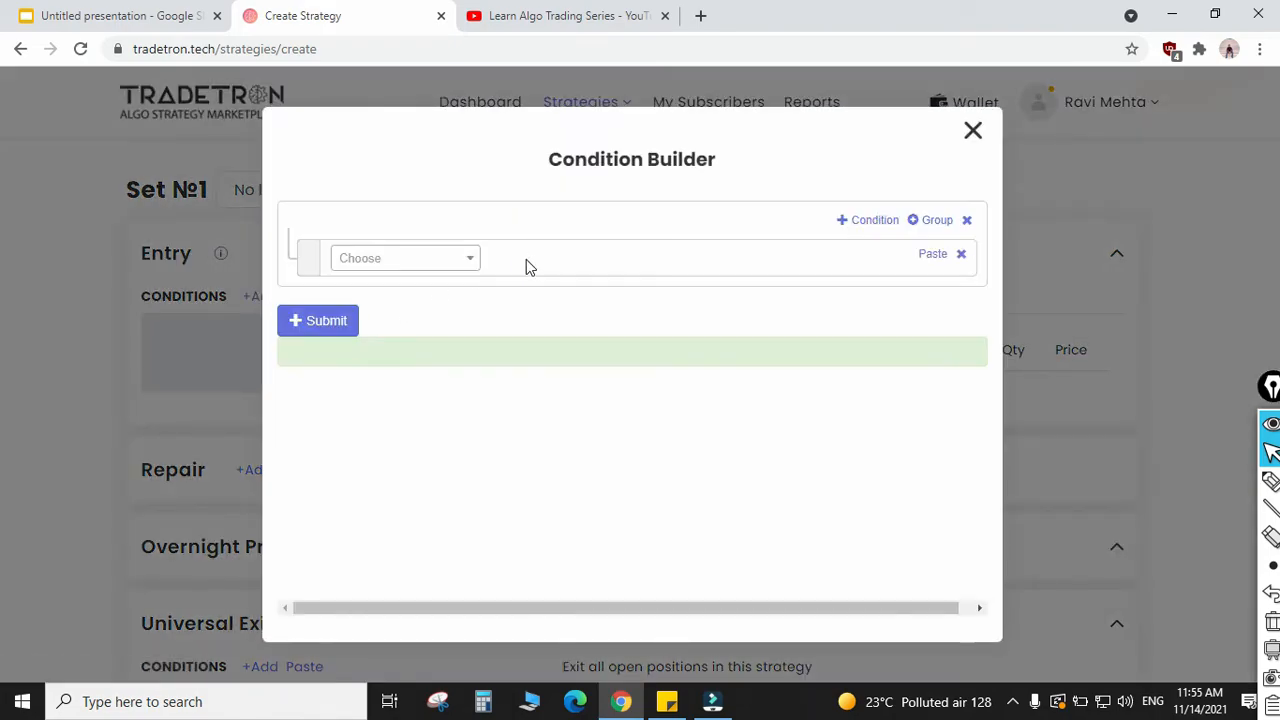
left_click(447, 262)
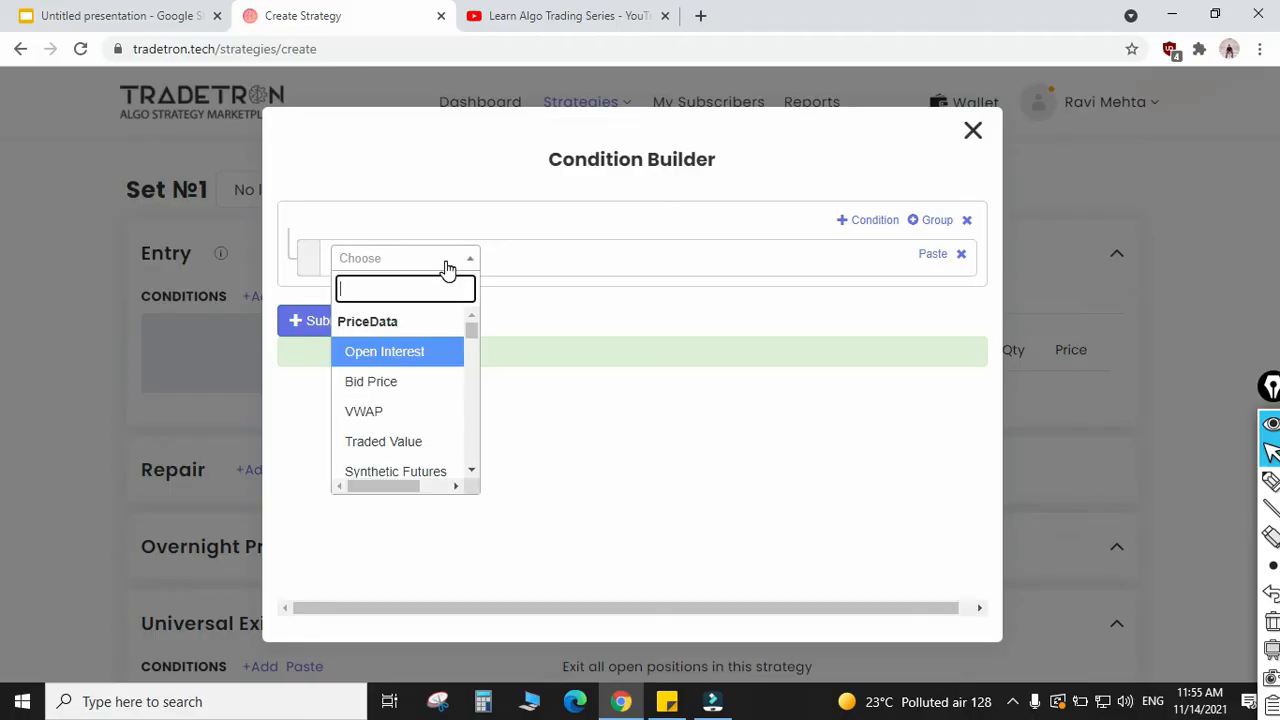
type("time")
key("Down")
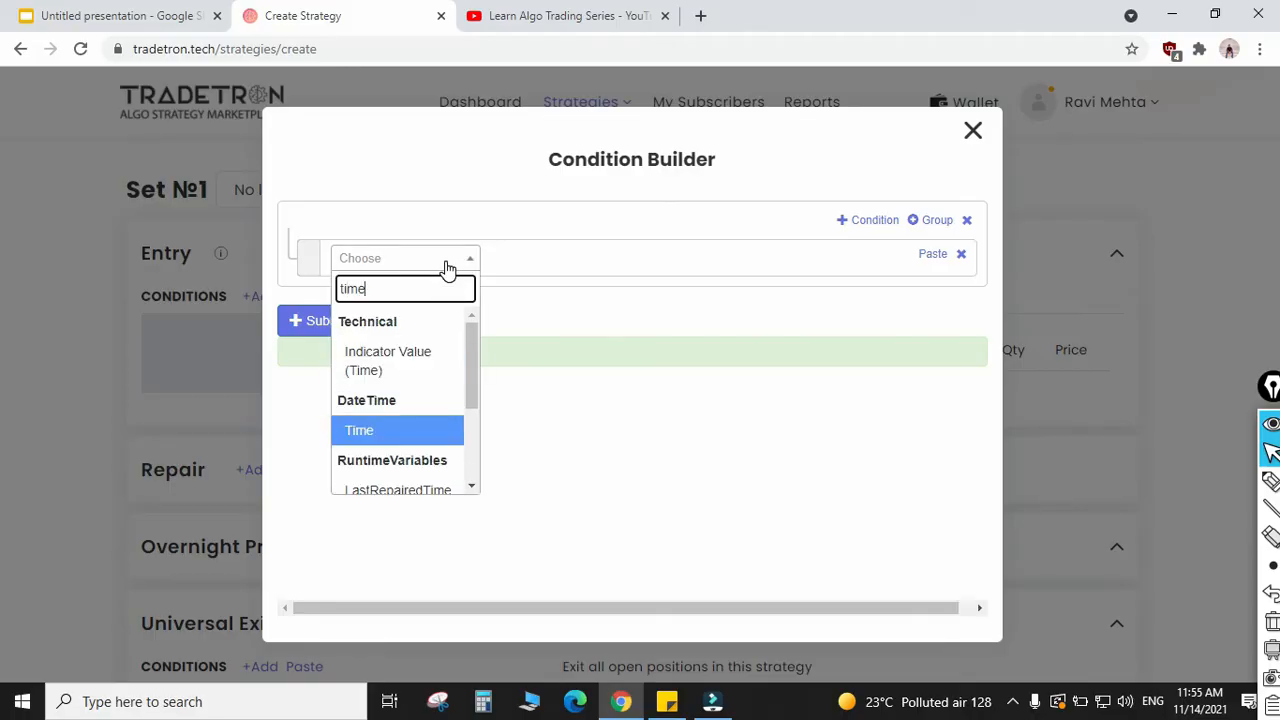
key("Return")
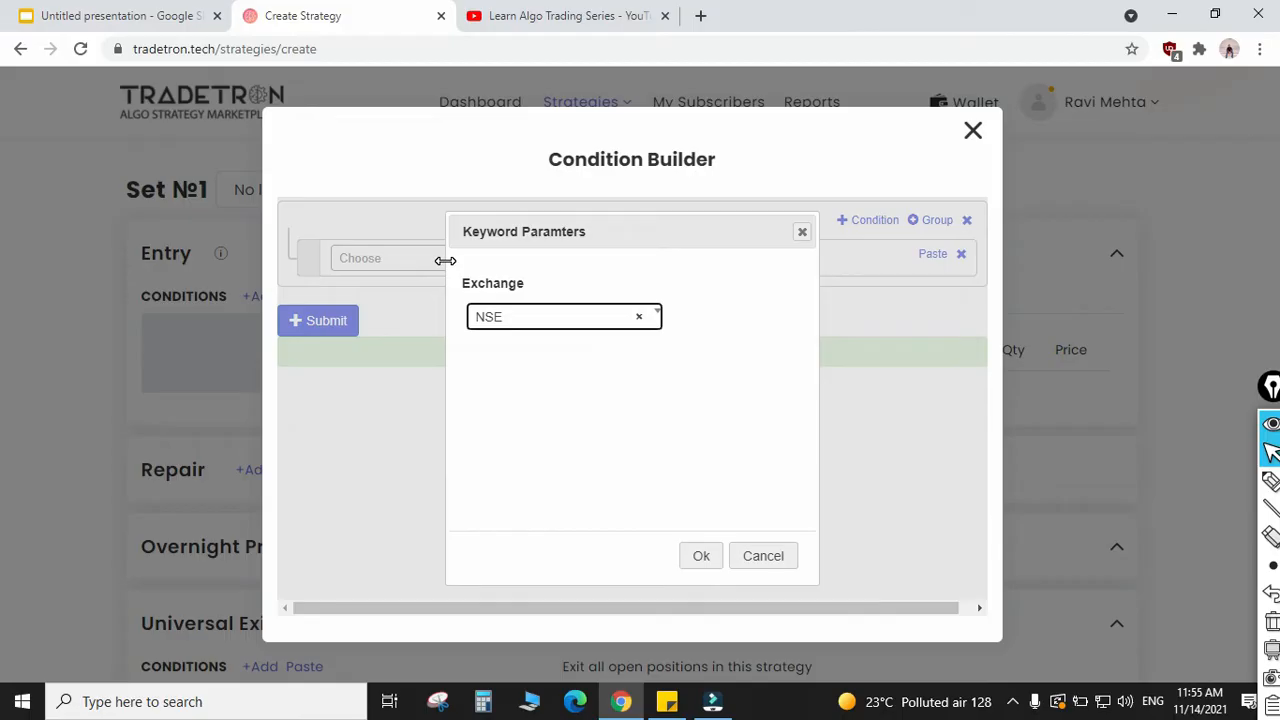
left_click(555, 322)
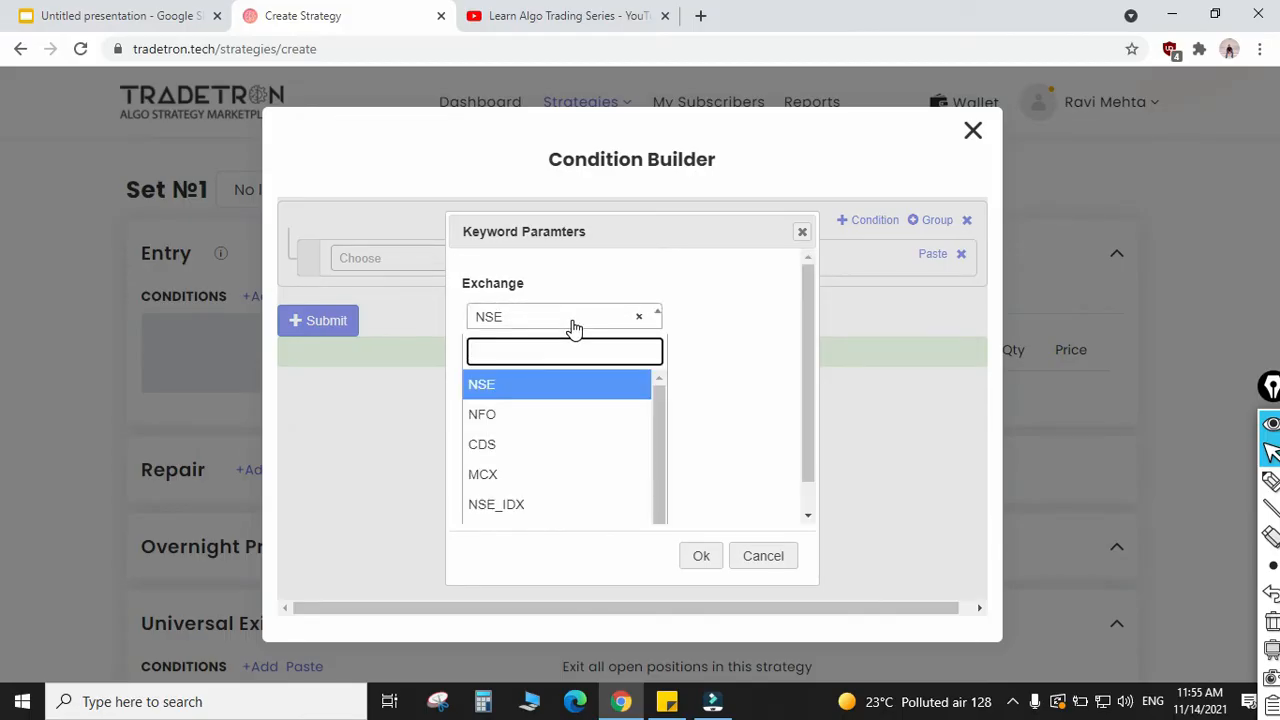
left_click(571, 328)
left_click(701, 558)
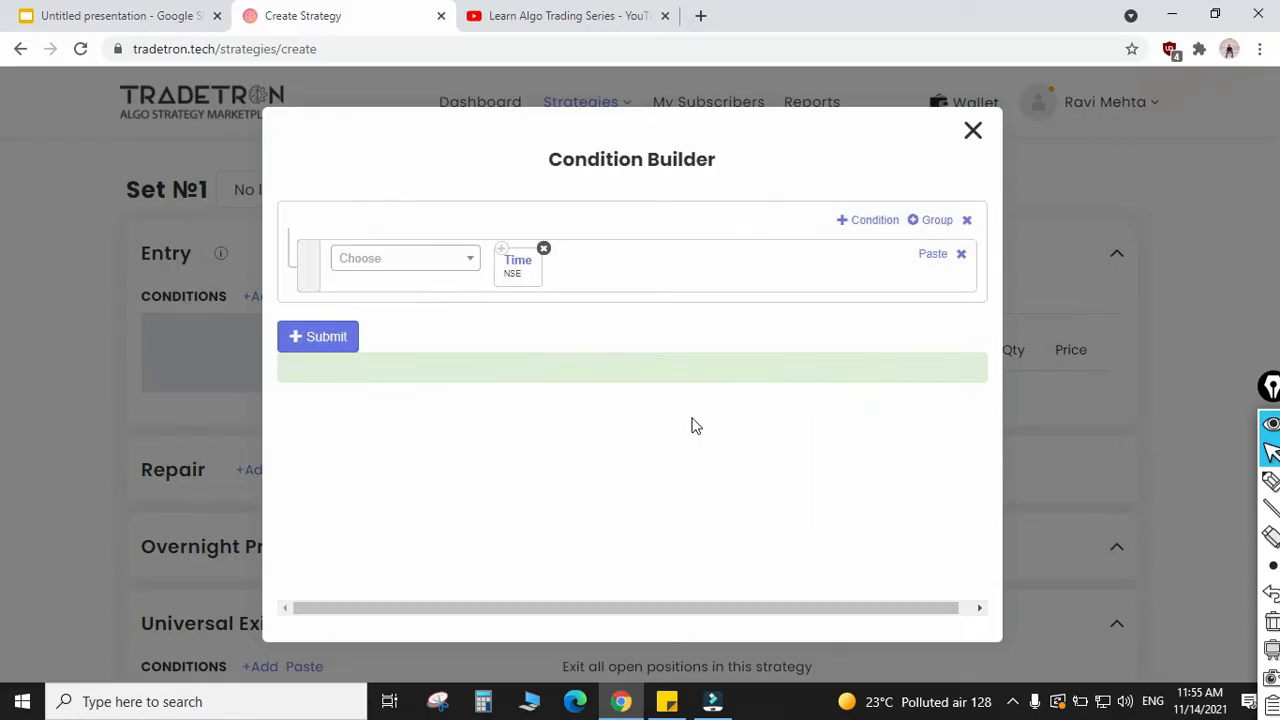
Step: Add the >= operator after the Time keyword in the entry condition
left_click(423, 268)
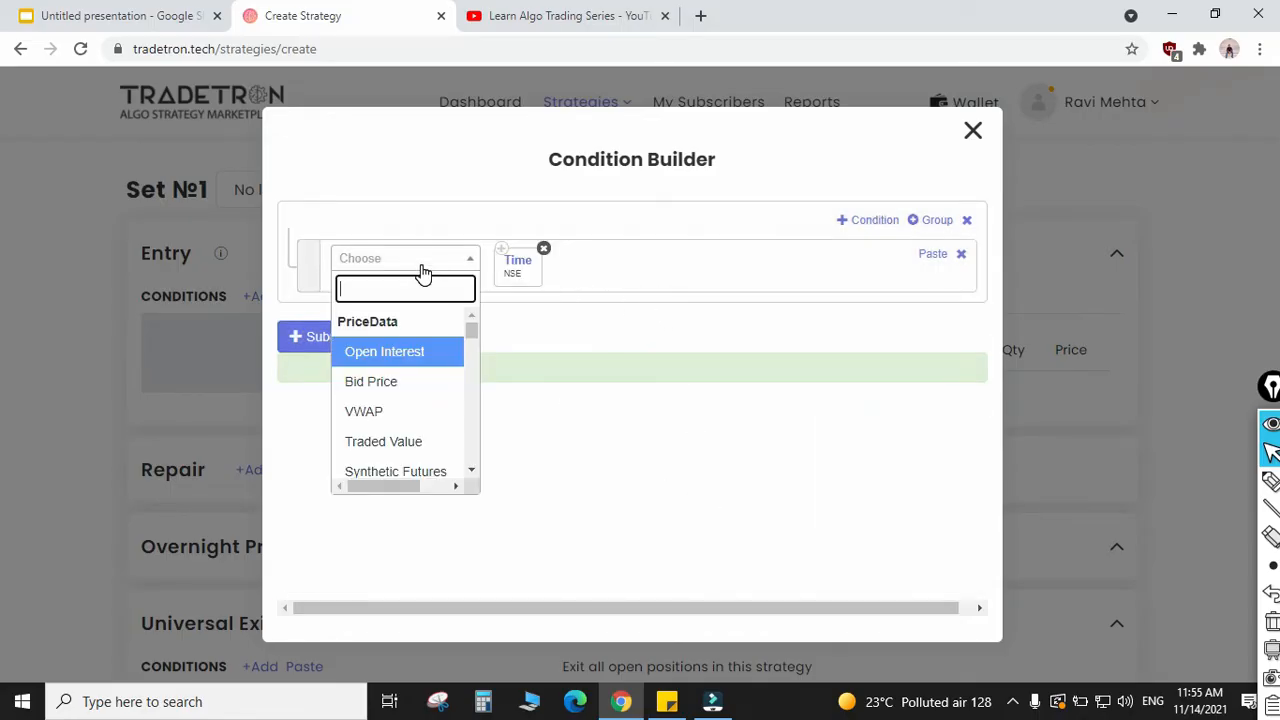
type(">")
key("Down")
key("Return")
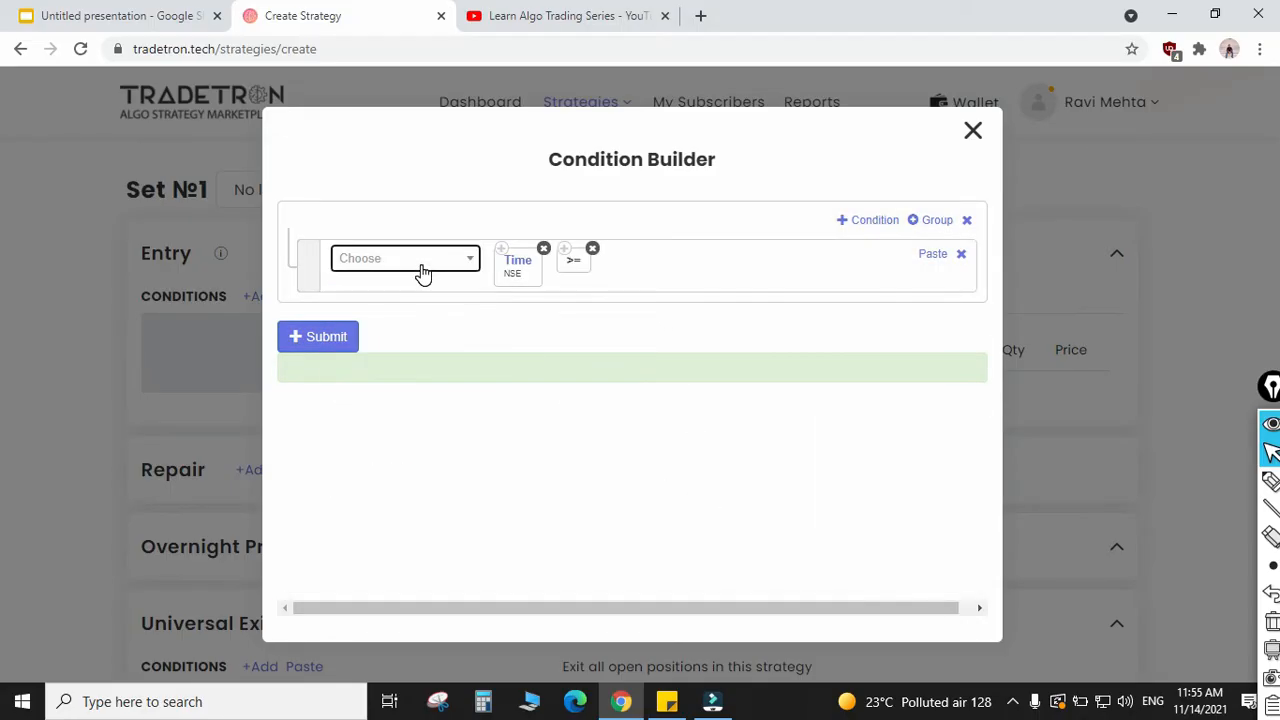
Step: Add the Number keyword from the Math group to the condition with a value of 930
left_click(423, 268)
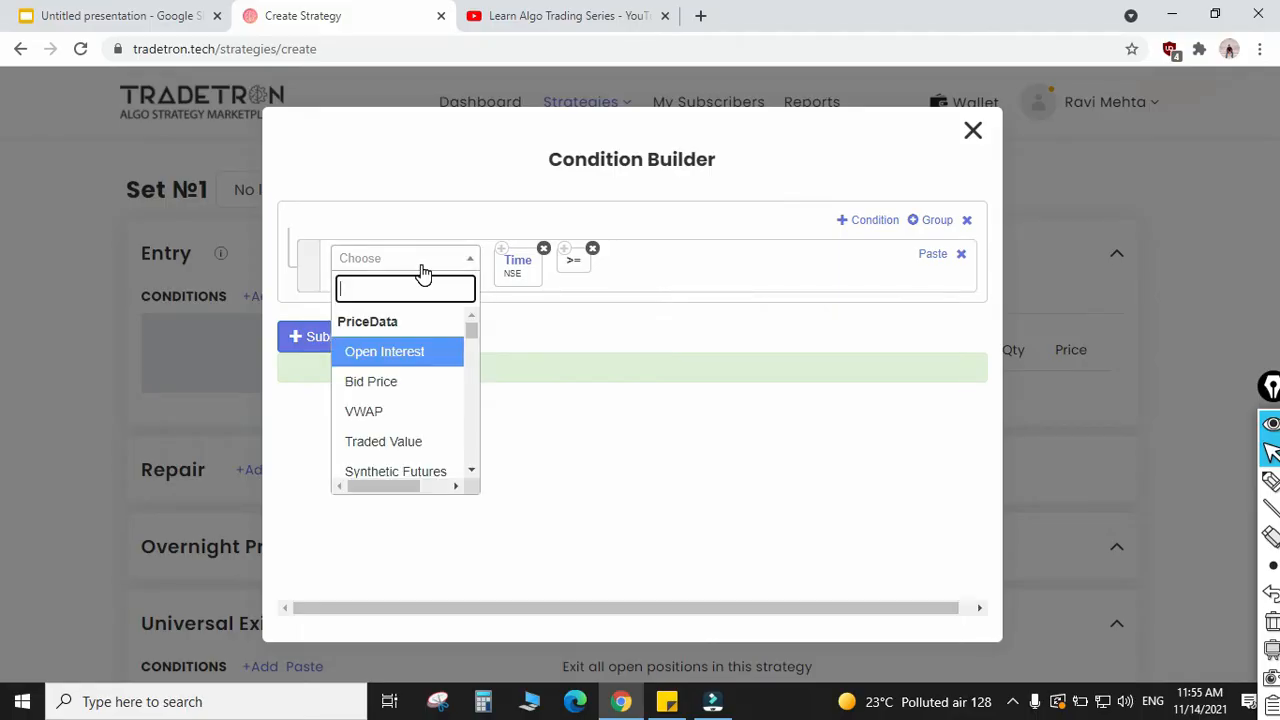
type("number")
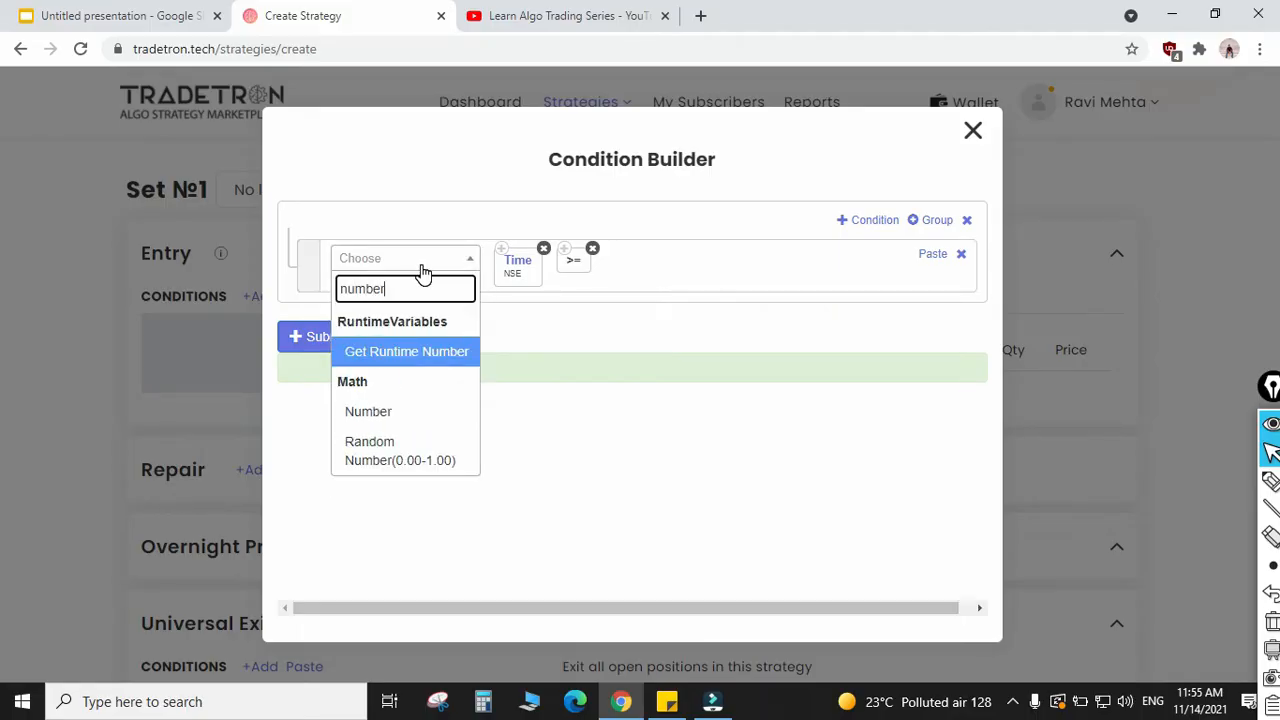
key("Down")
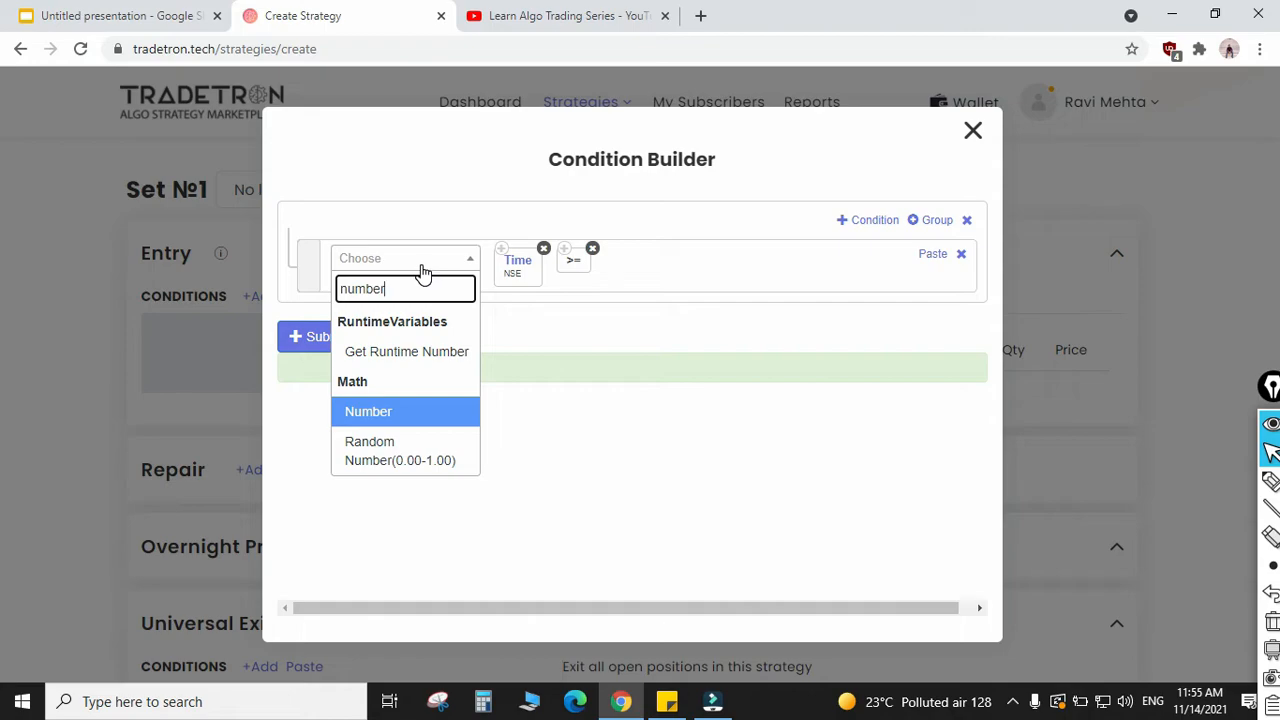
key("Return")
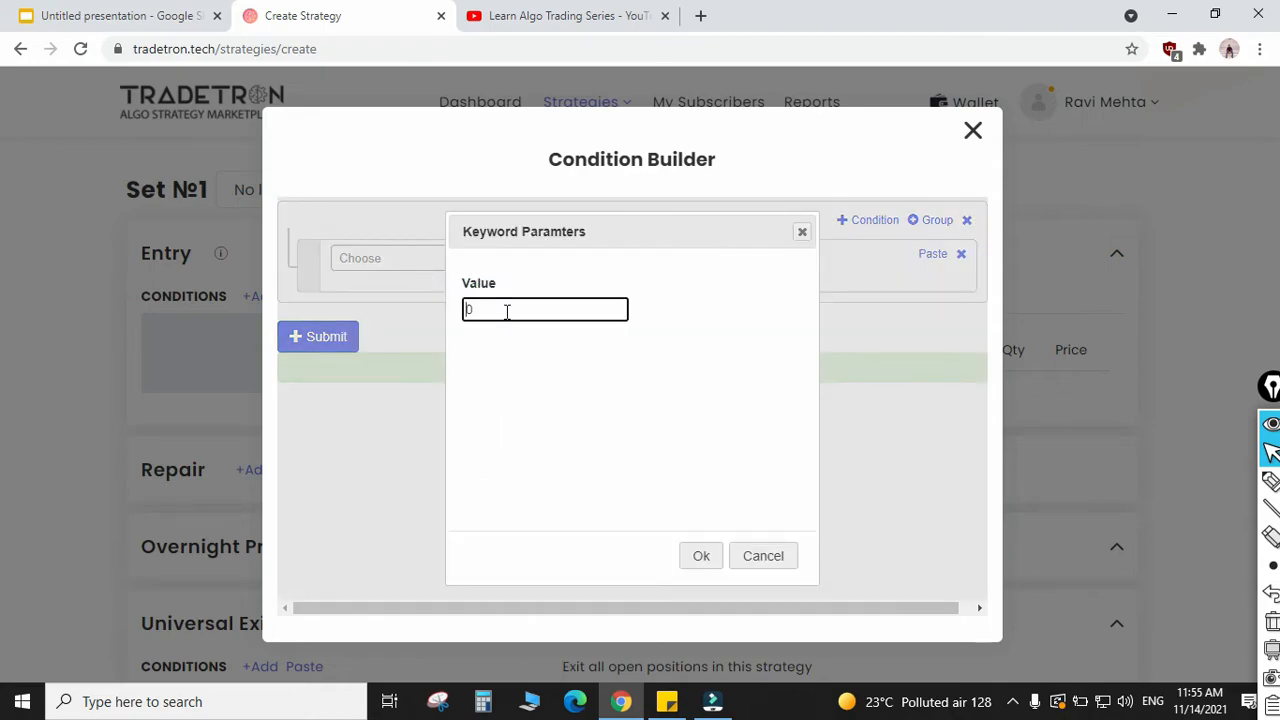
double_click(507, 312)
key("BackSpace")
type("9")
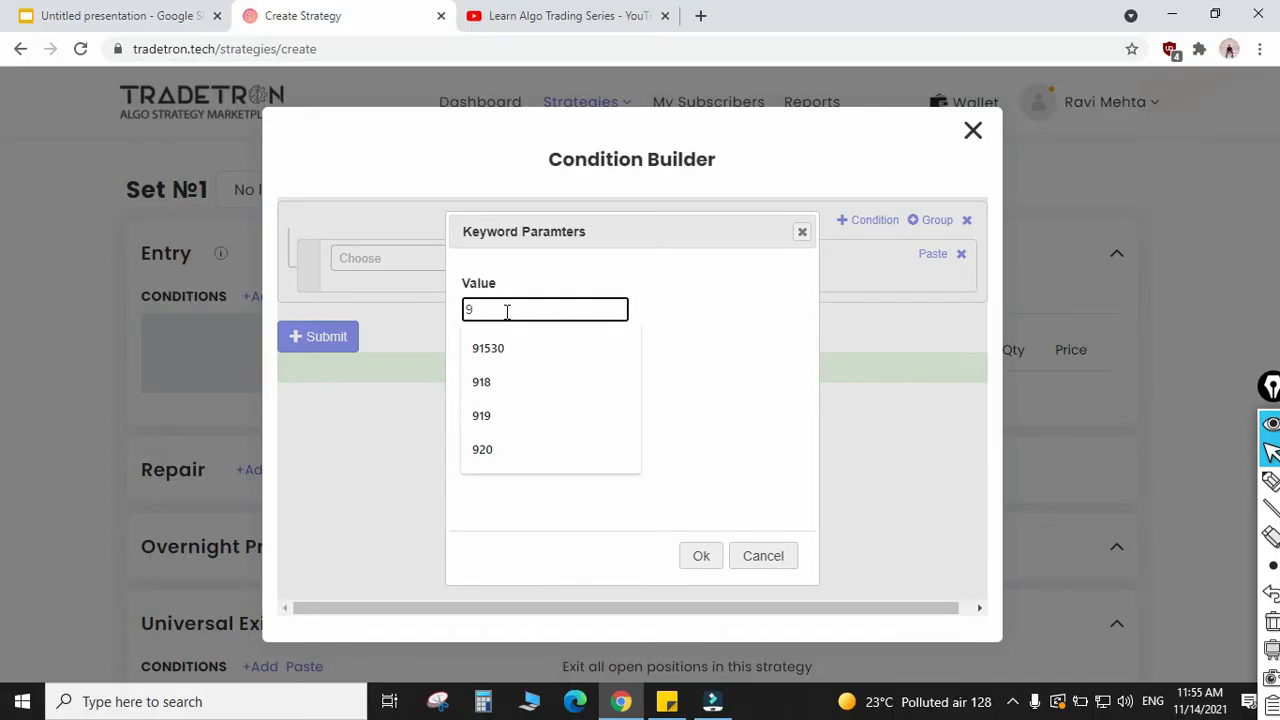
type("30")
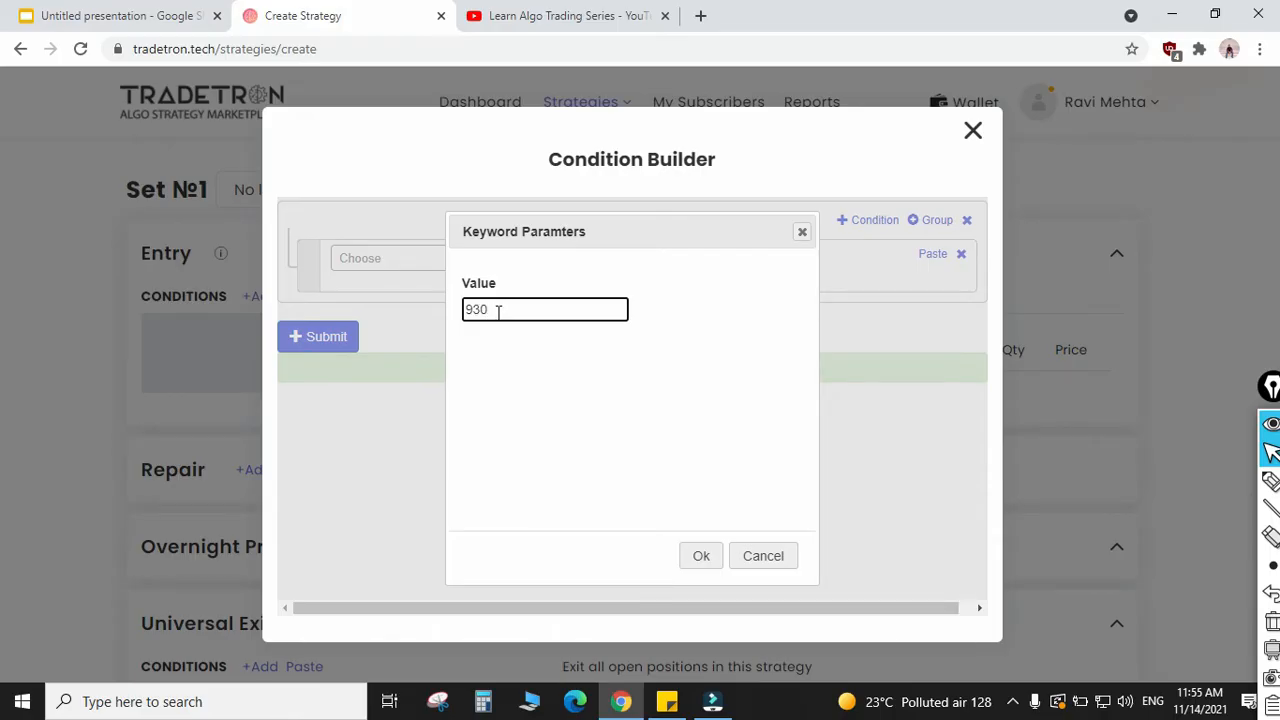
Step: Try 1030 and 1300 as the Number keyword's value, and set it back to 930
key("BackSpace")
key("BackSpace")
key("BackSpace")
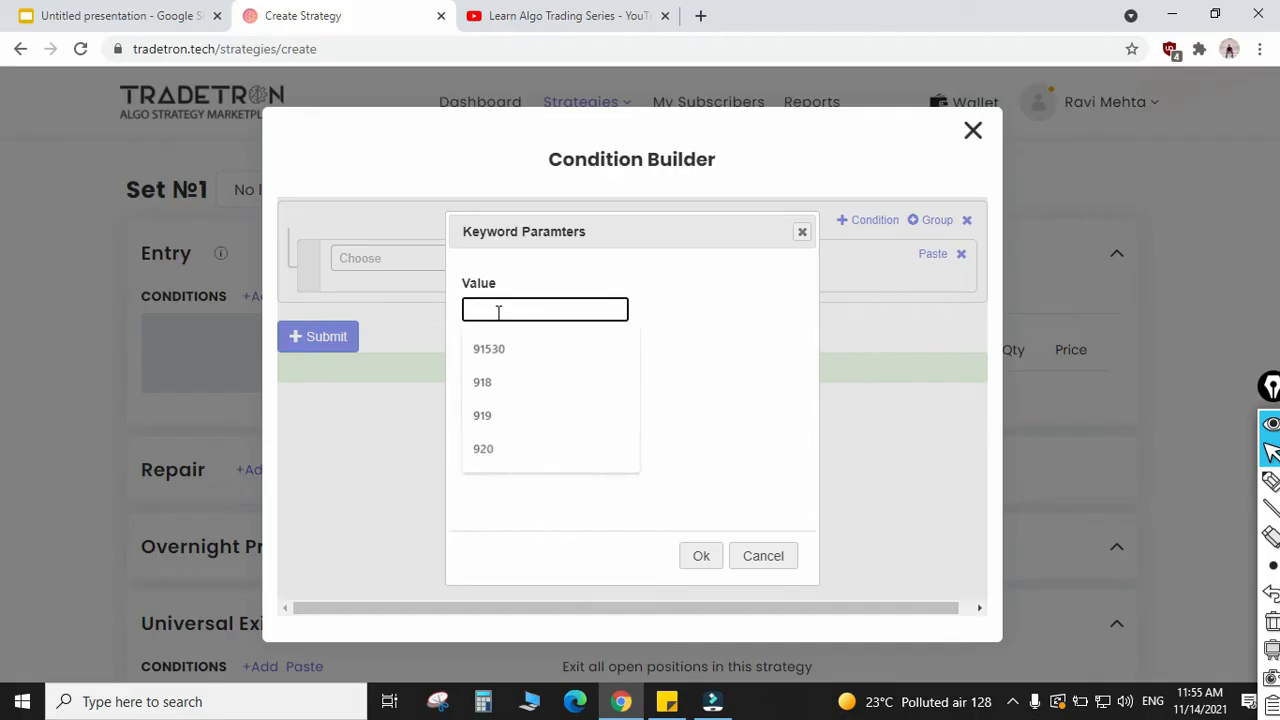
type("1030")
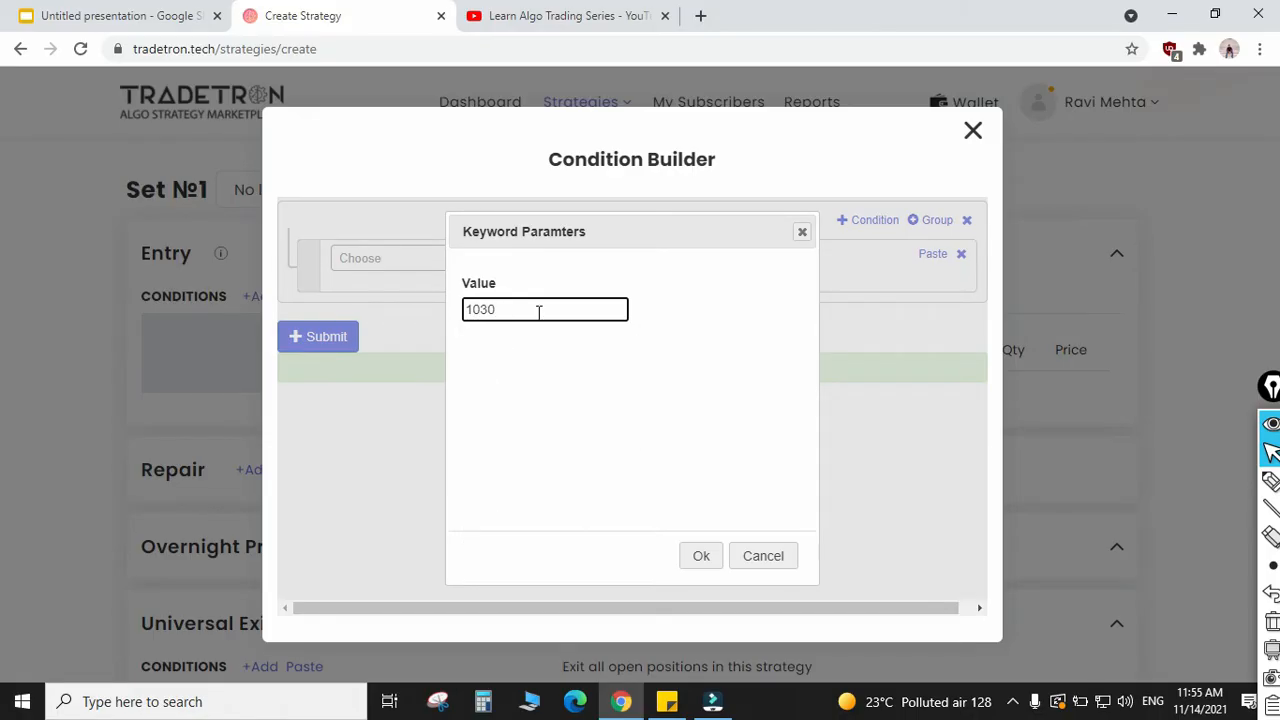
double_click(538, 313)
type("1300")
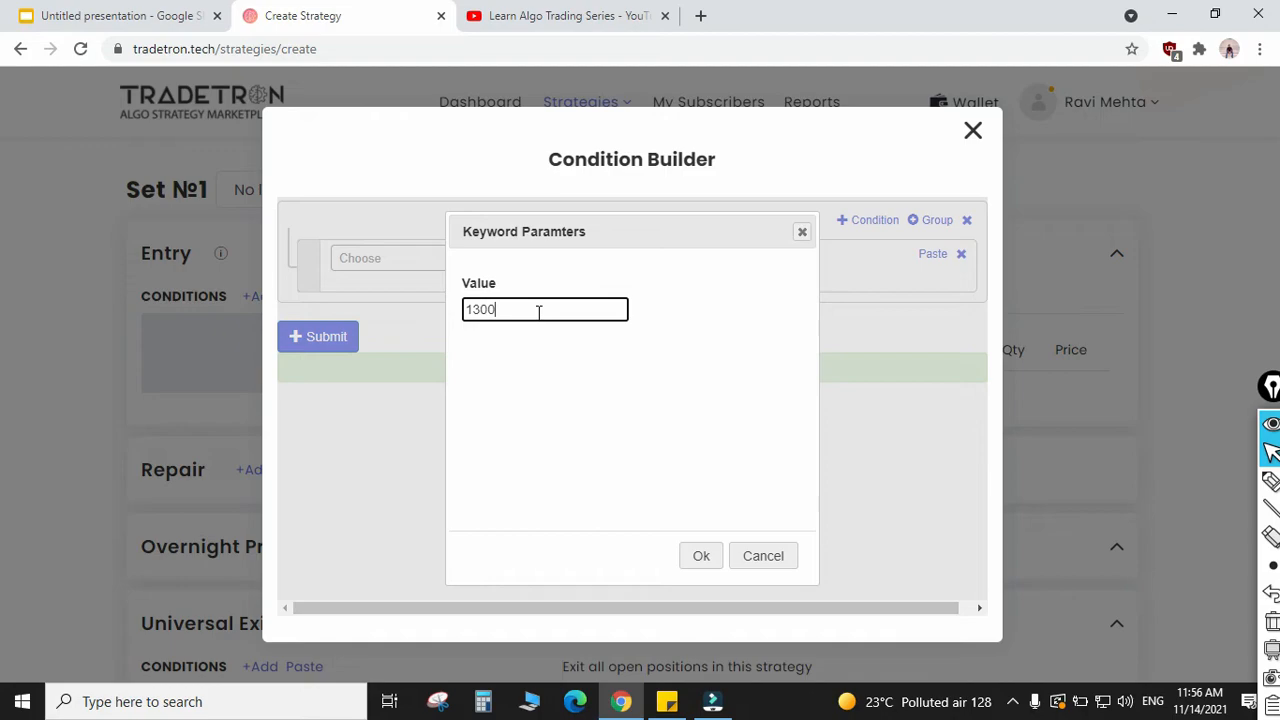
double_click(538, 313)
type("930")
Step: Confirm the Number keyword and submit the finished time condition, closing the Condition Builder
key("Tab")
key("Return")
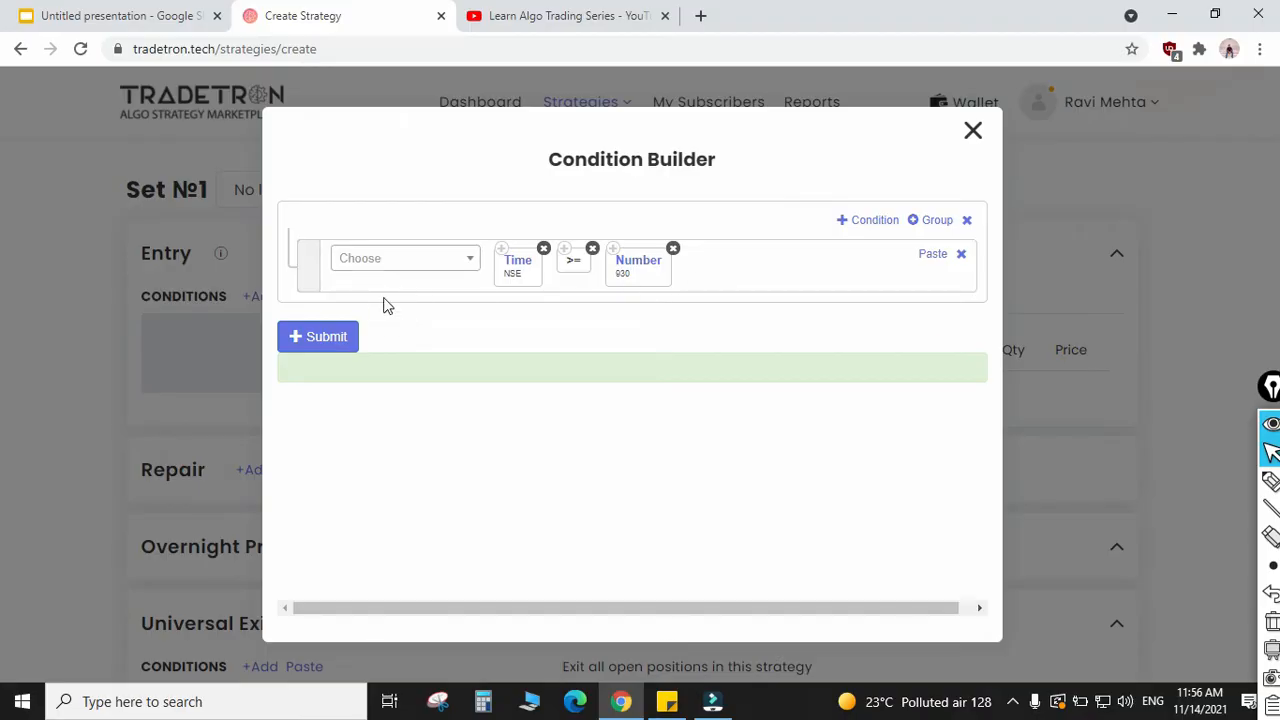
left_click(322, 346)
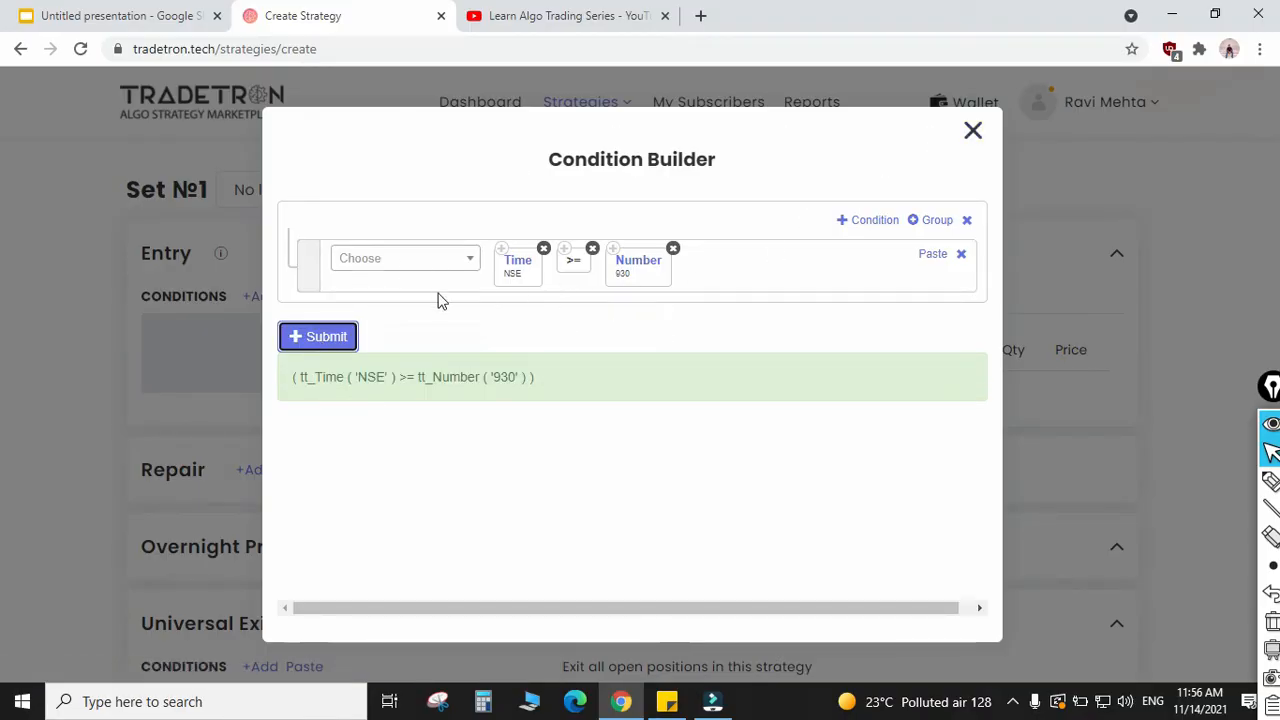
left_click(972, 131)
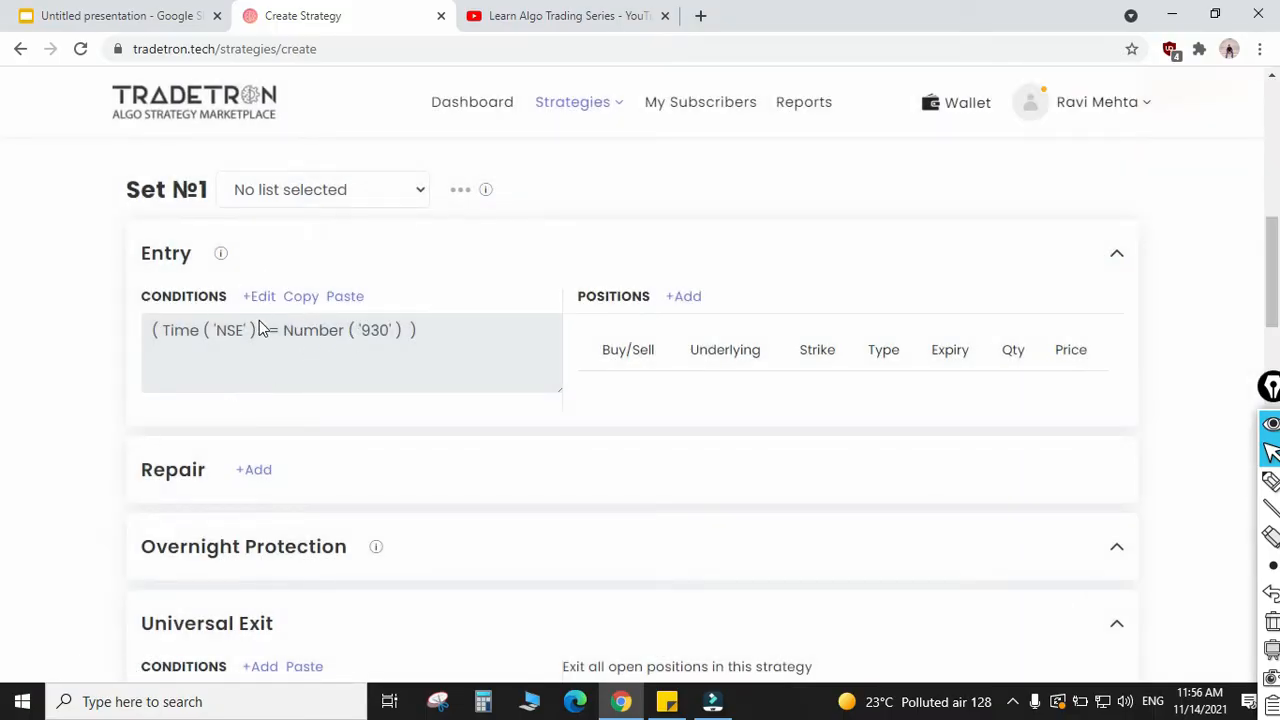
Step: Start a new position in the Entry section of Set №1 and make it a Sell position
scroll(638, 370, "up", 1)
scroll(676, 362, "down", 1)
left_click(688, 298)
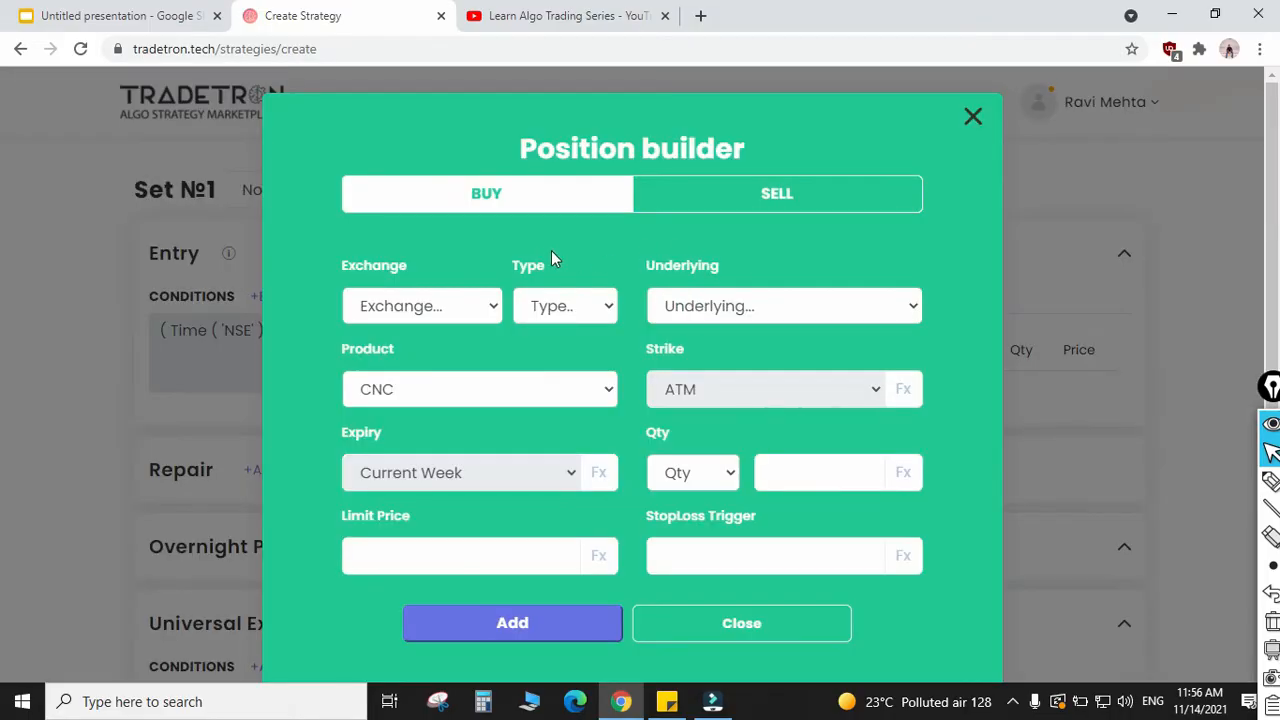
left_click(742, 200)
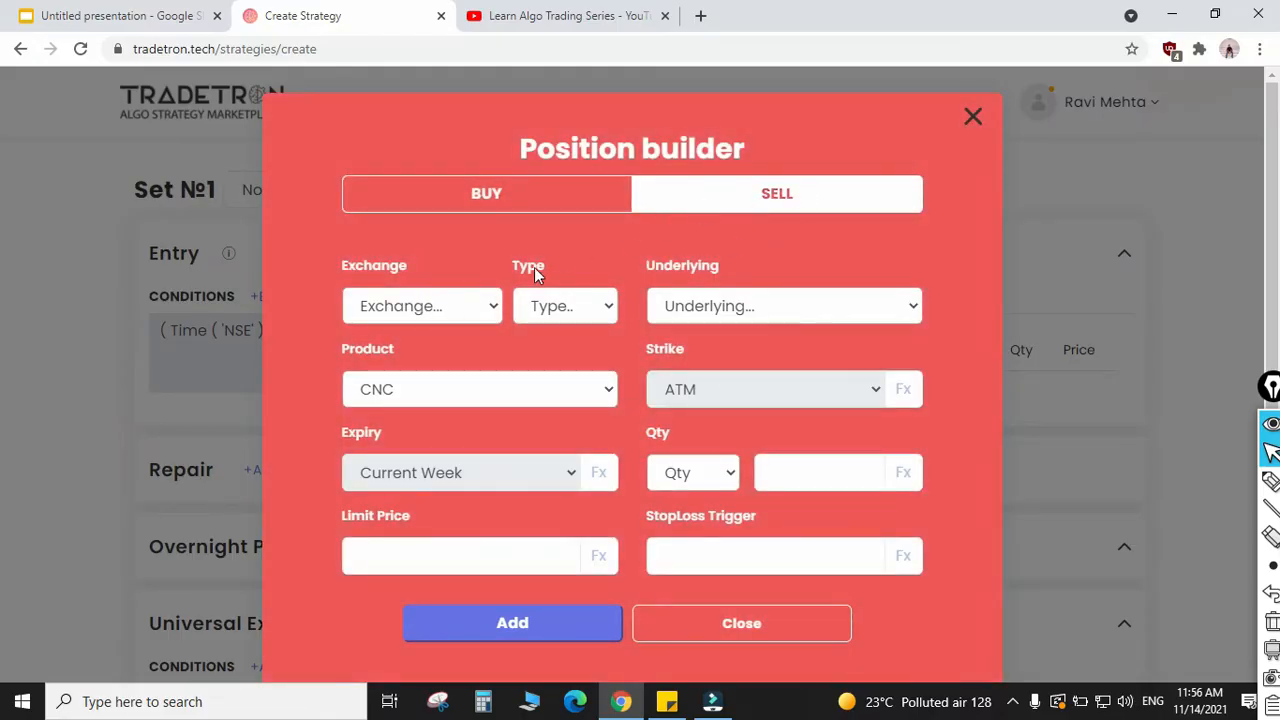
Step: Set the sell position's exchange to NFO and its type to Call
left_click(423, 307)
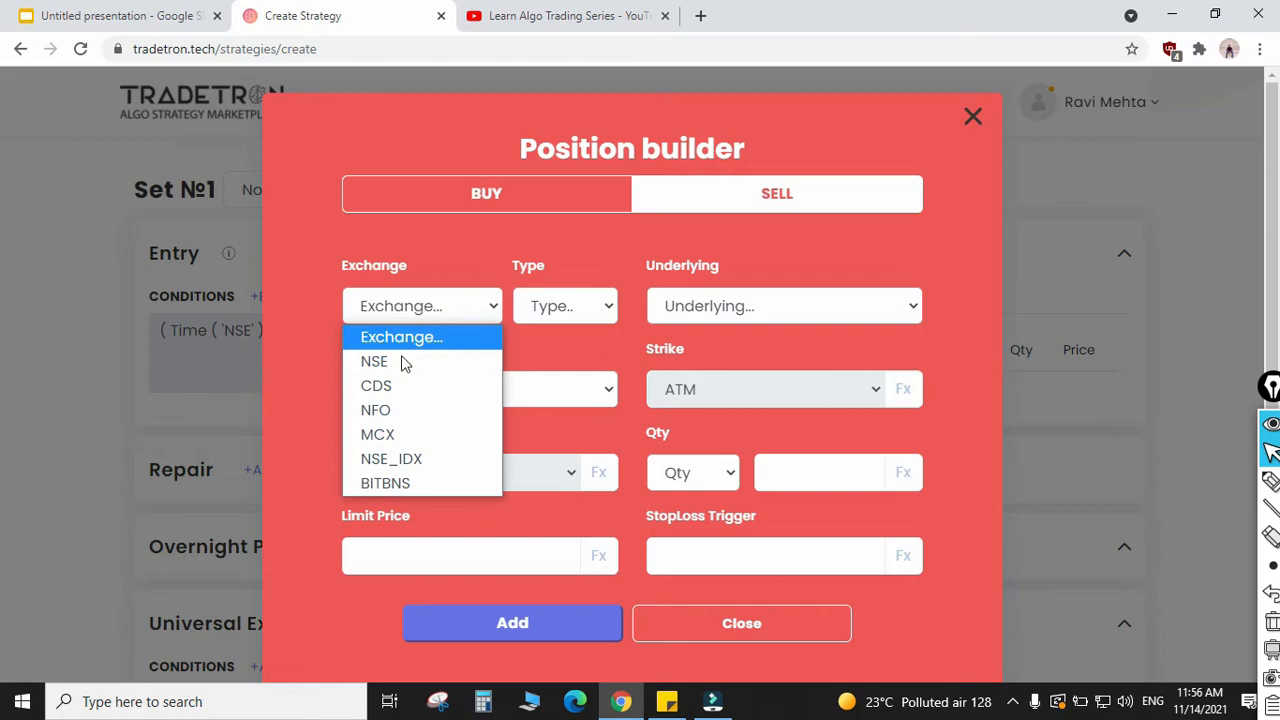
left_click(397, 414)
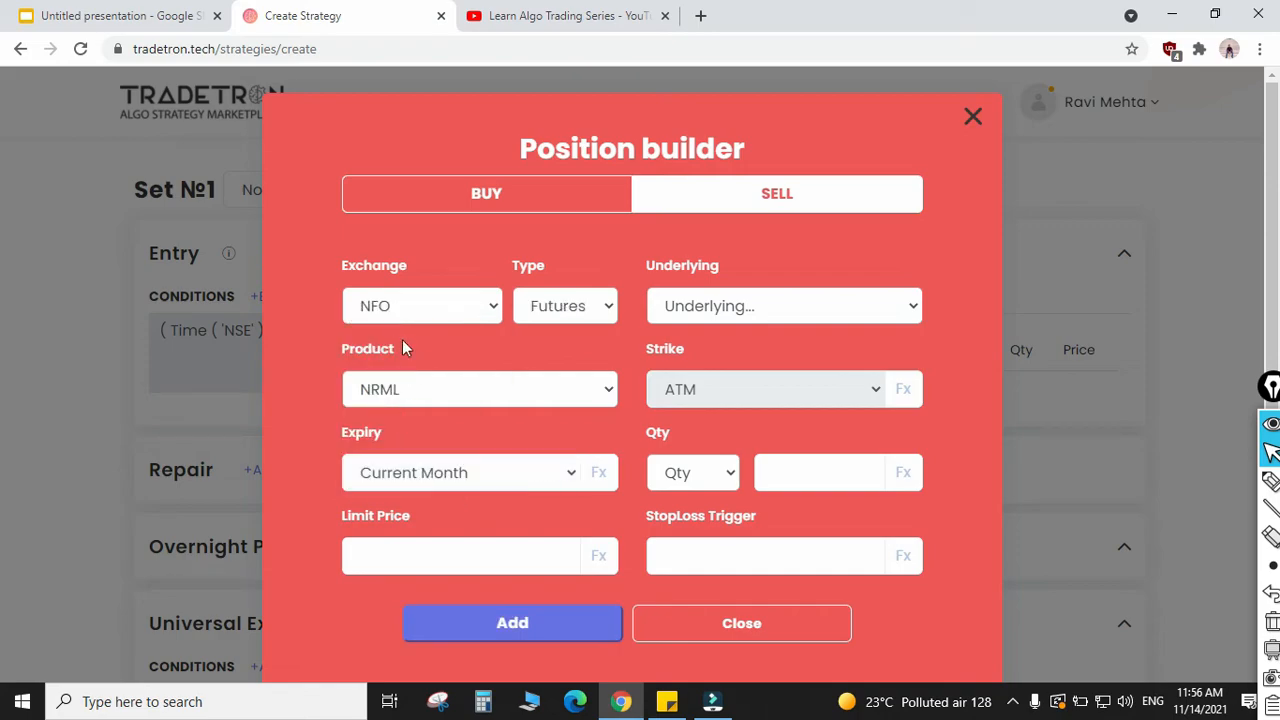
left_click(587, 305)
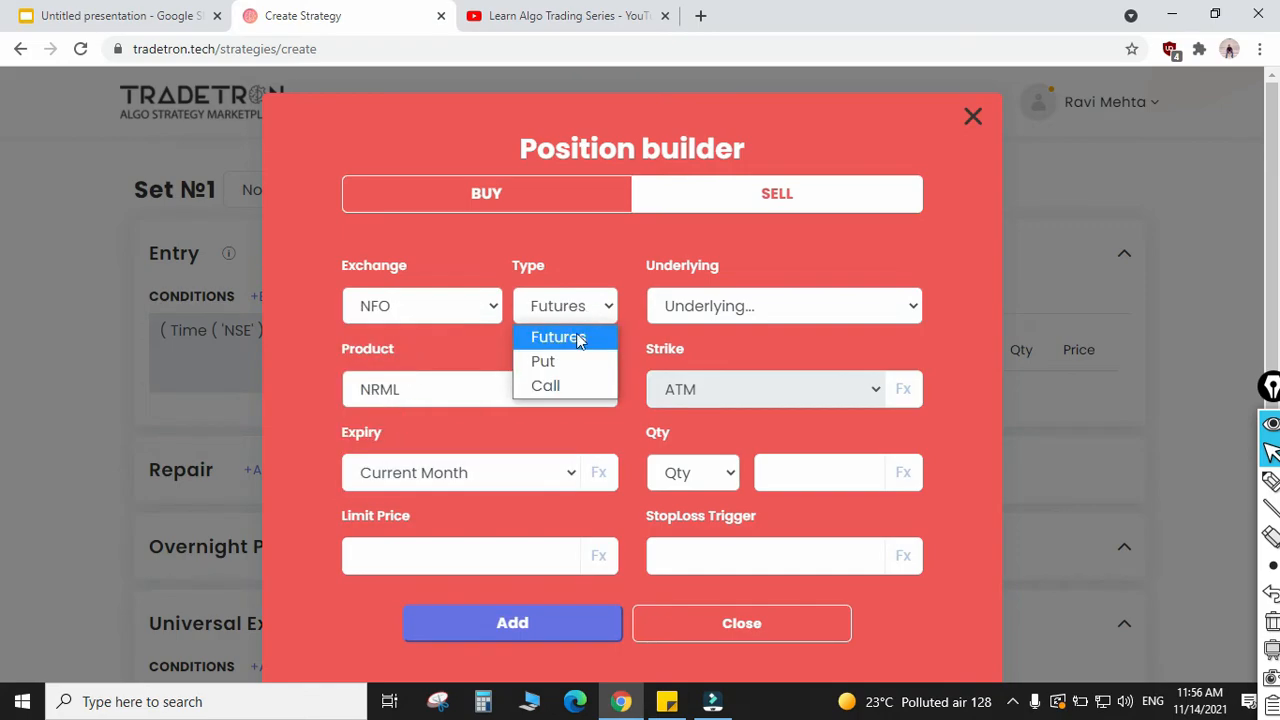
left_click(561, 391)
Step: Choose NIFTY BANK as the underlying of the call position
left_click(763, 312)
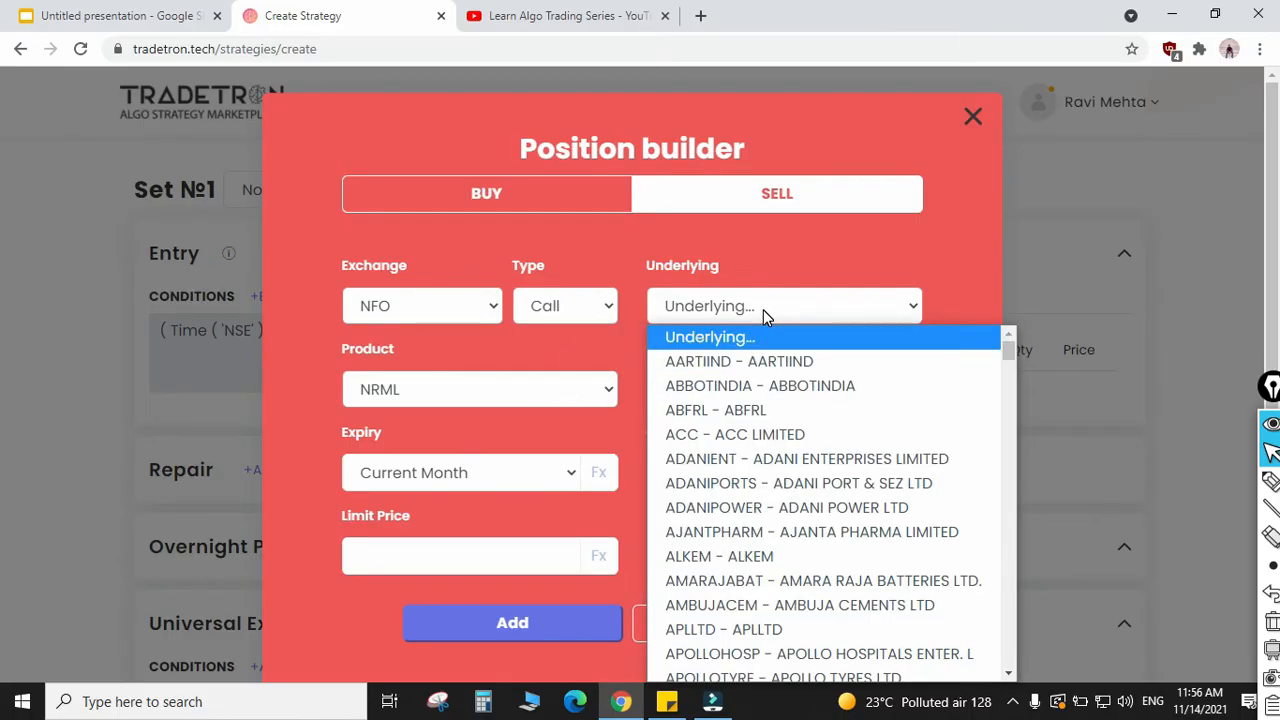
scroll(845, 484, "down", 15)
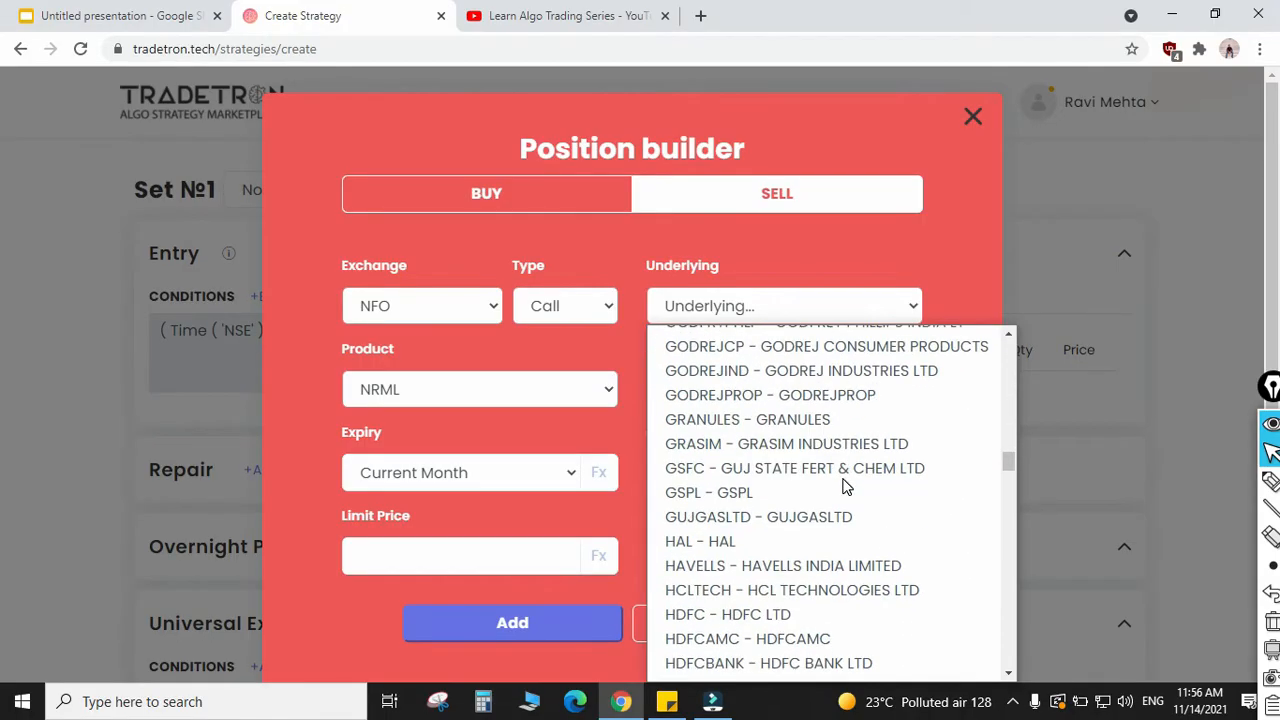
scroll(845, 484, "up", 15)
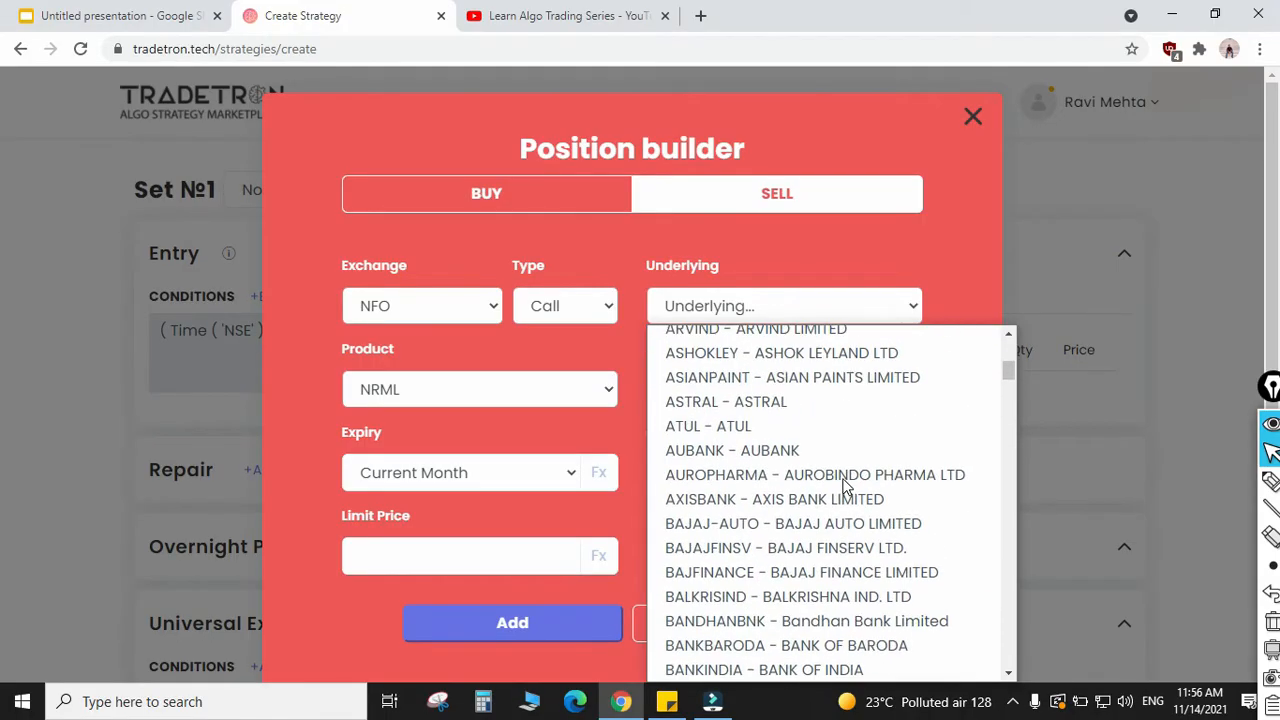
left_click(778, 306)
left_click(779, 308)
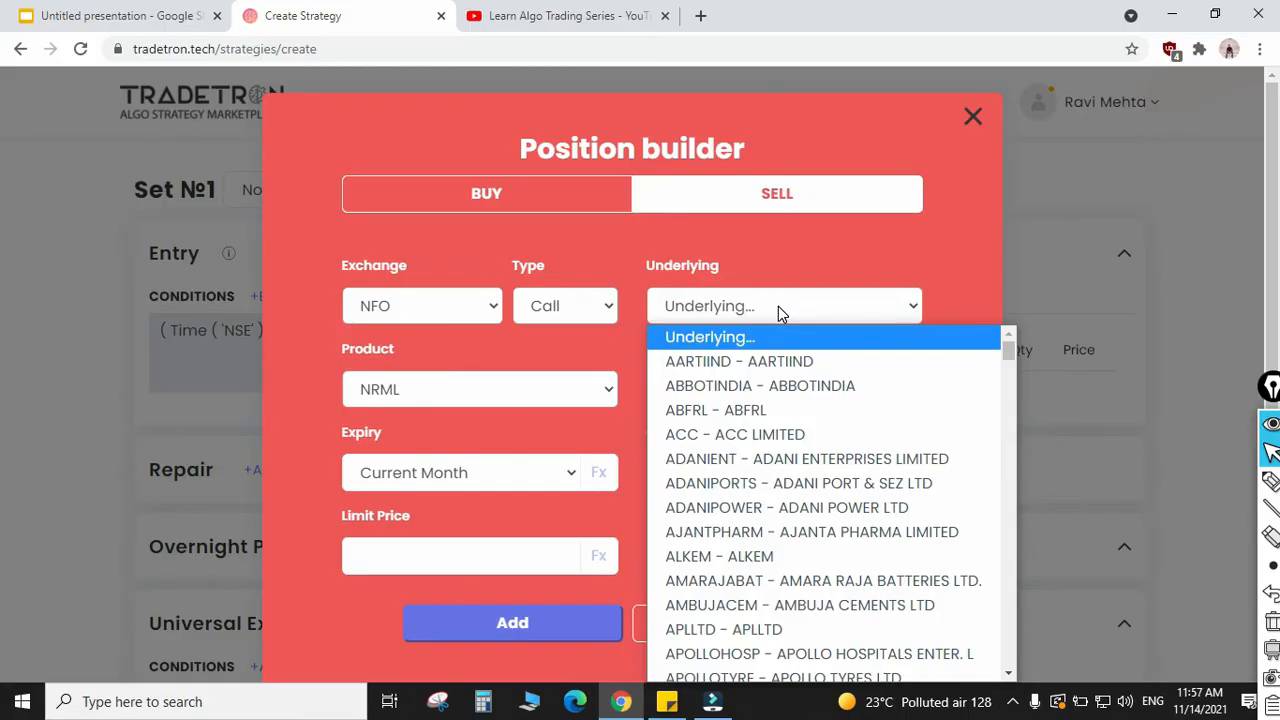
type("ni")
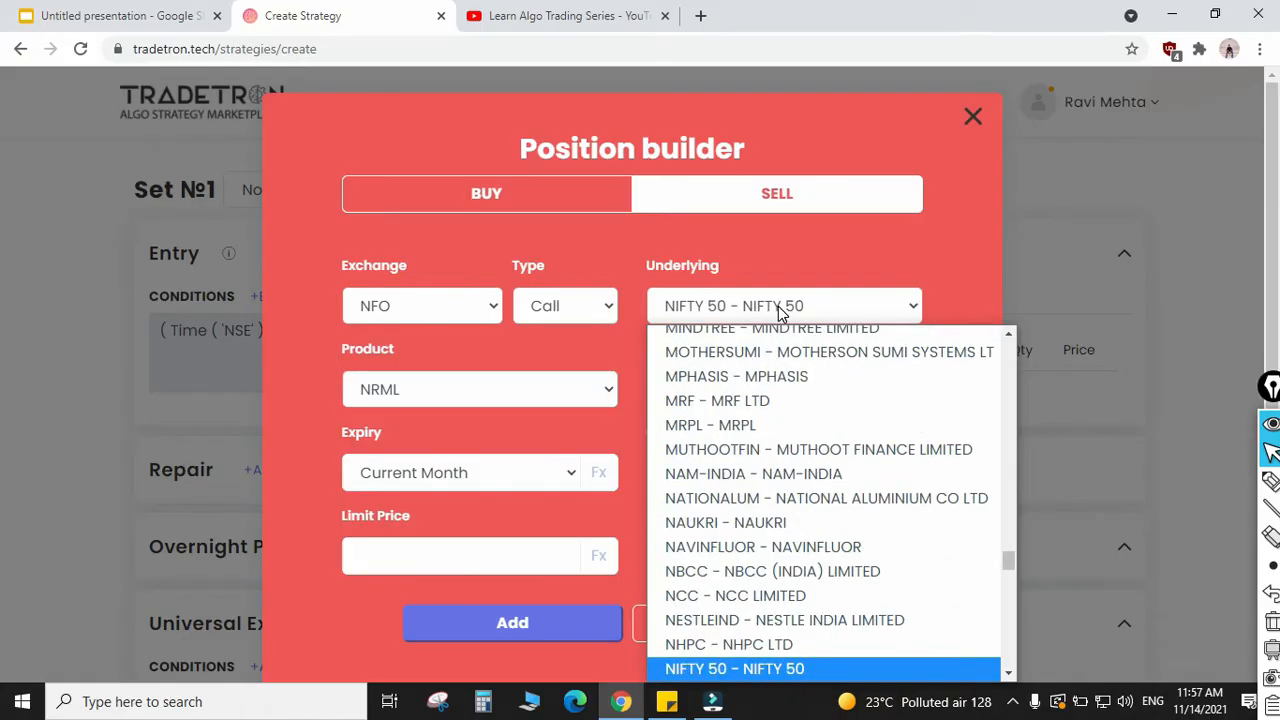
key("Down")
key("Return")
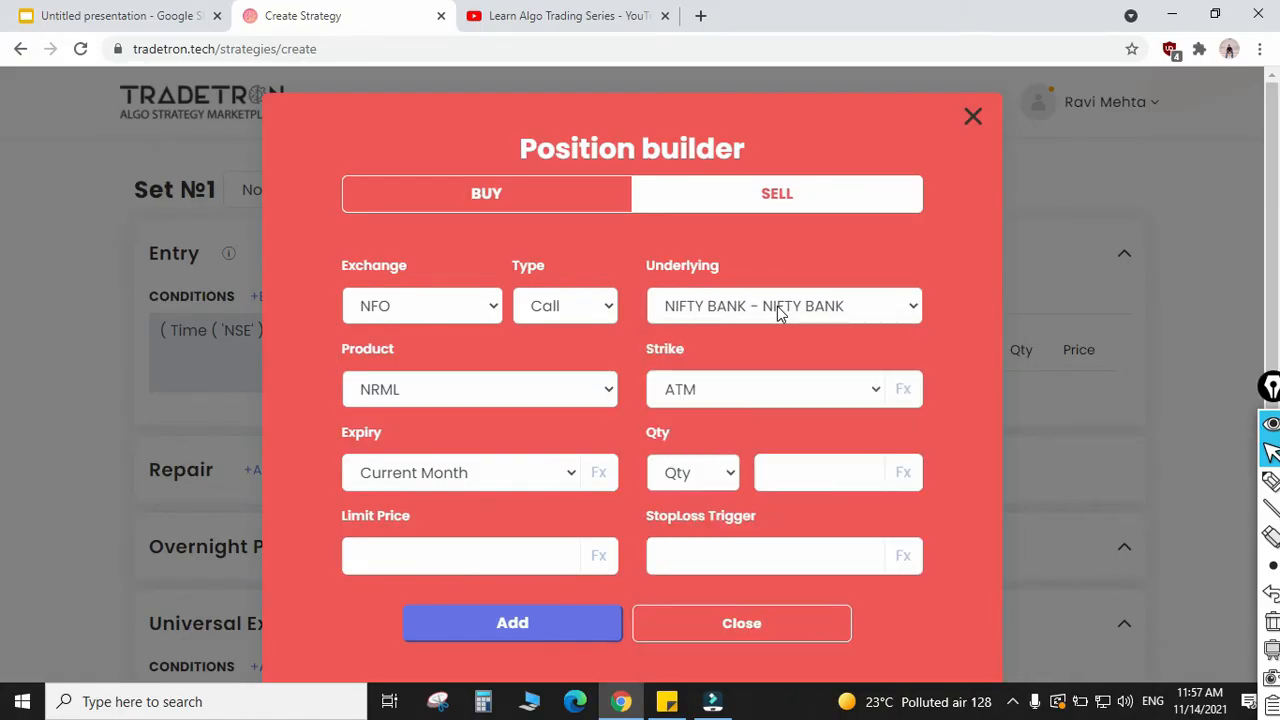
Step: Select NRML as the call position's product and Current Week as its expiry
left_click(468, 398)
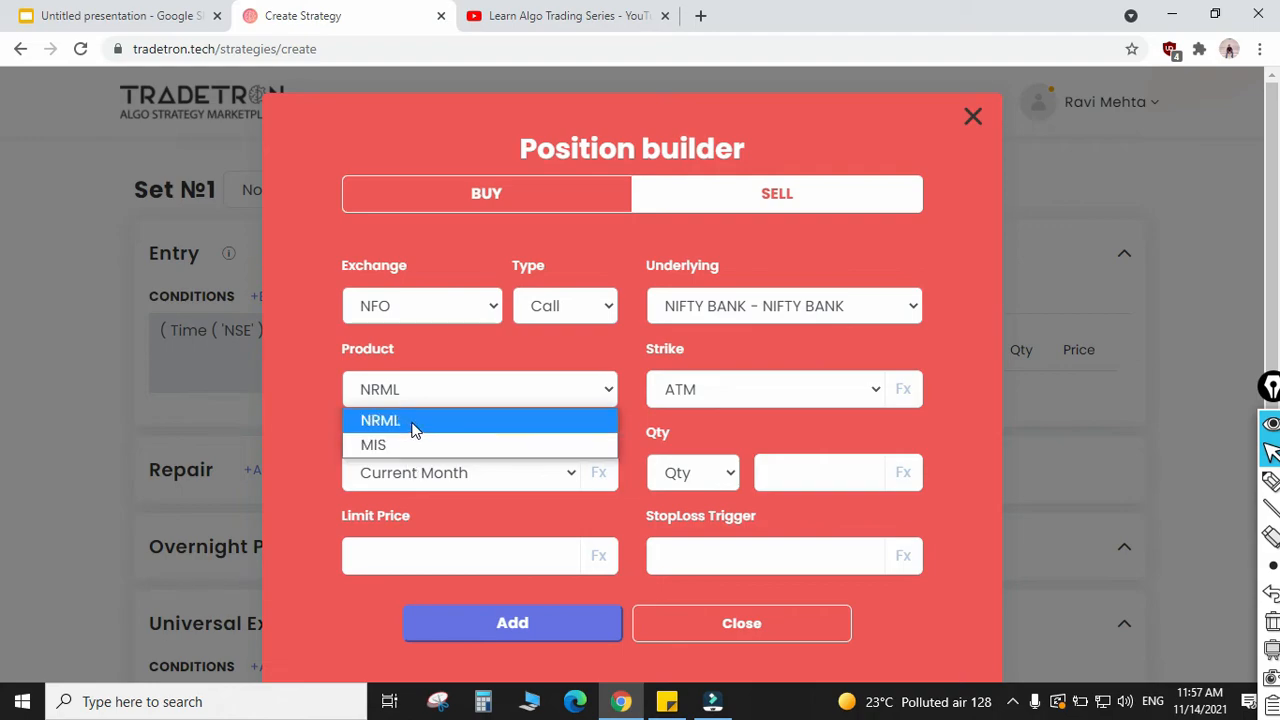
left_click(414, 428)
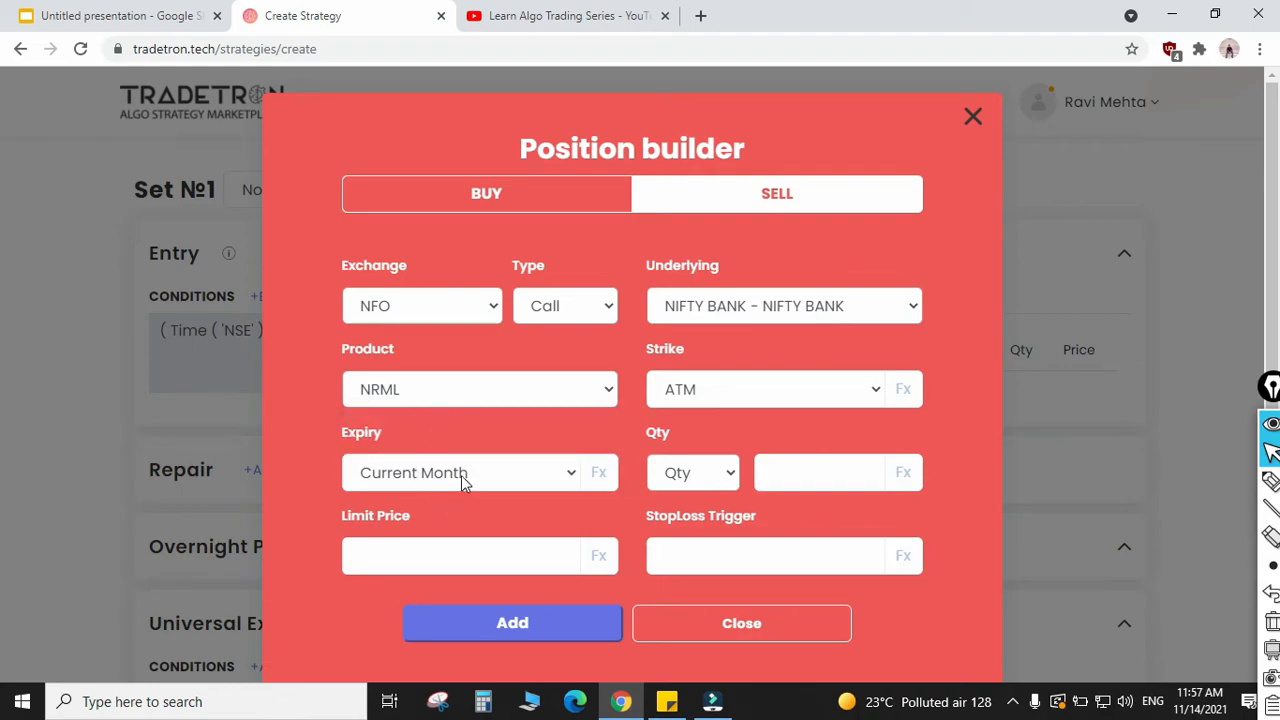
left_click(512, 480)
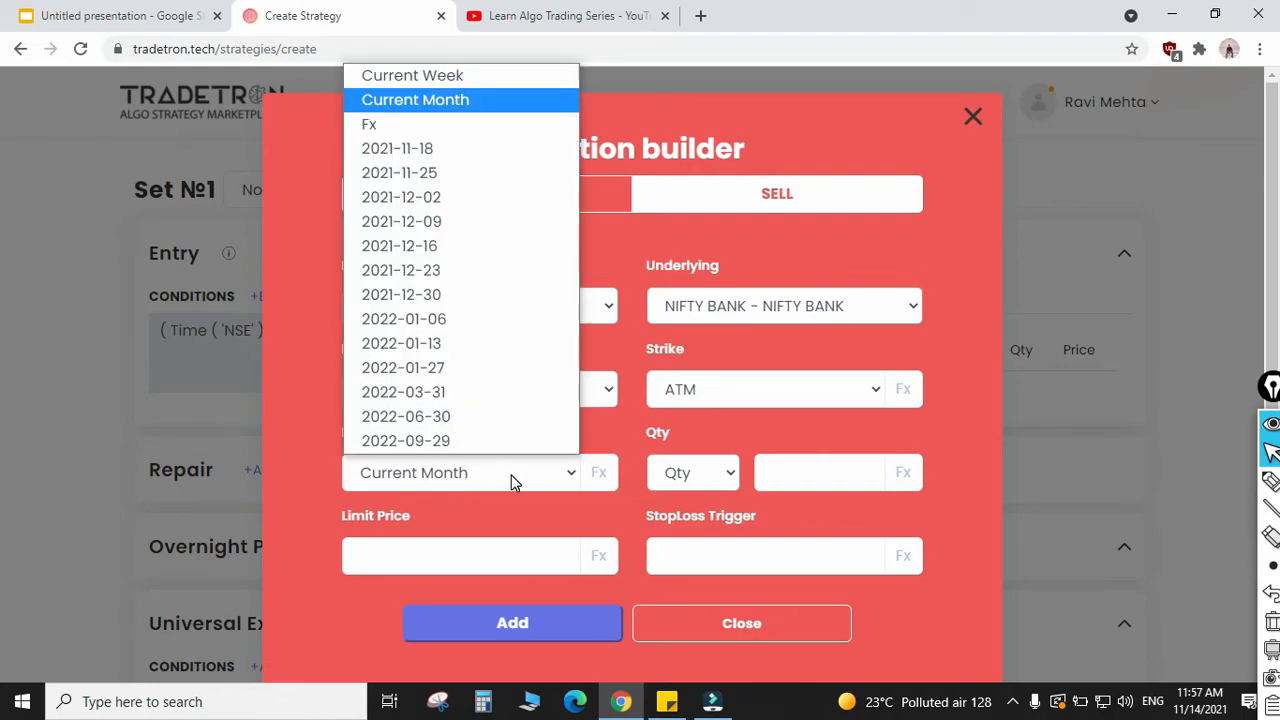
left_click(426, 77)
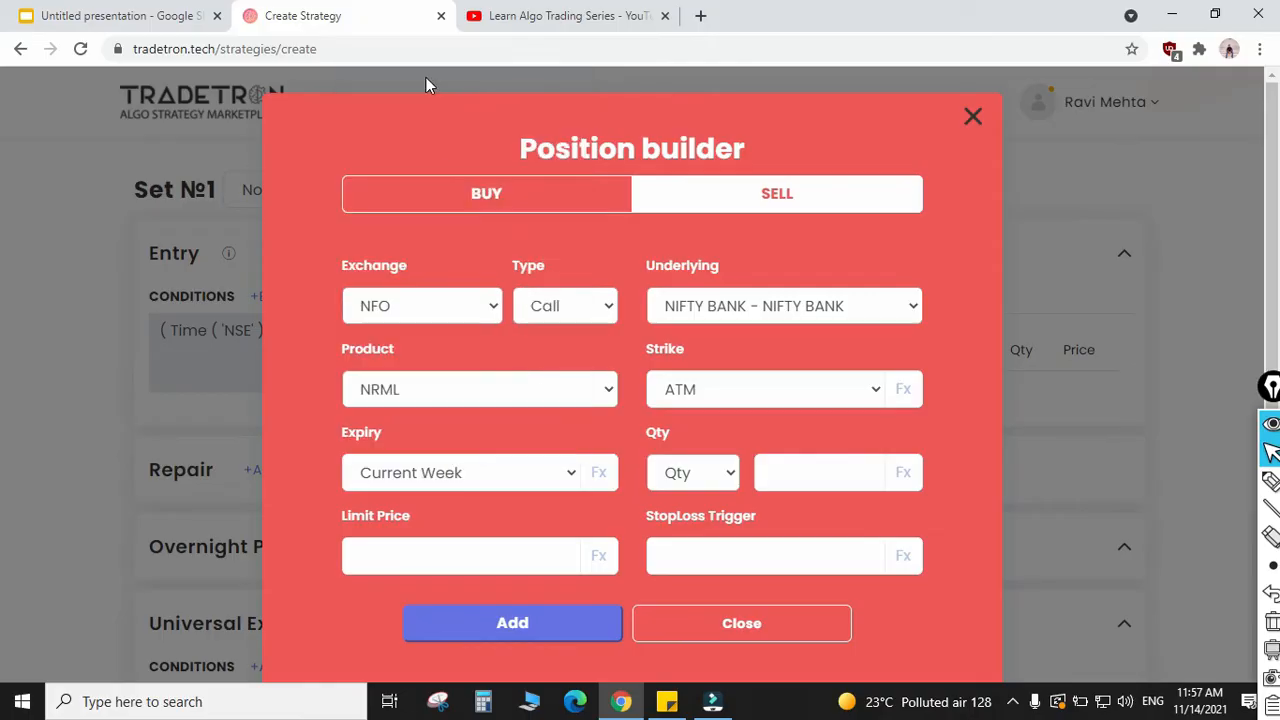
Step: Specify the call position's quantity in lots and set it to 1
left_click(702, 474)
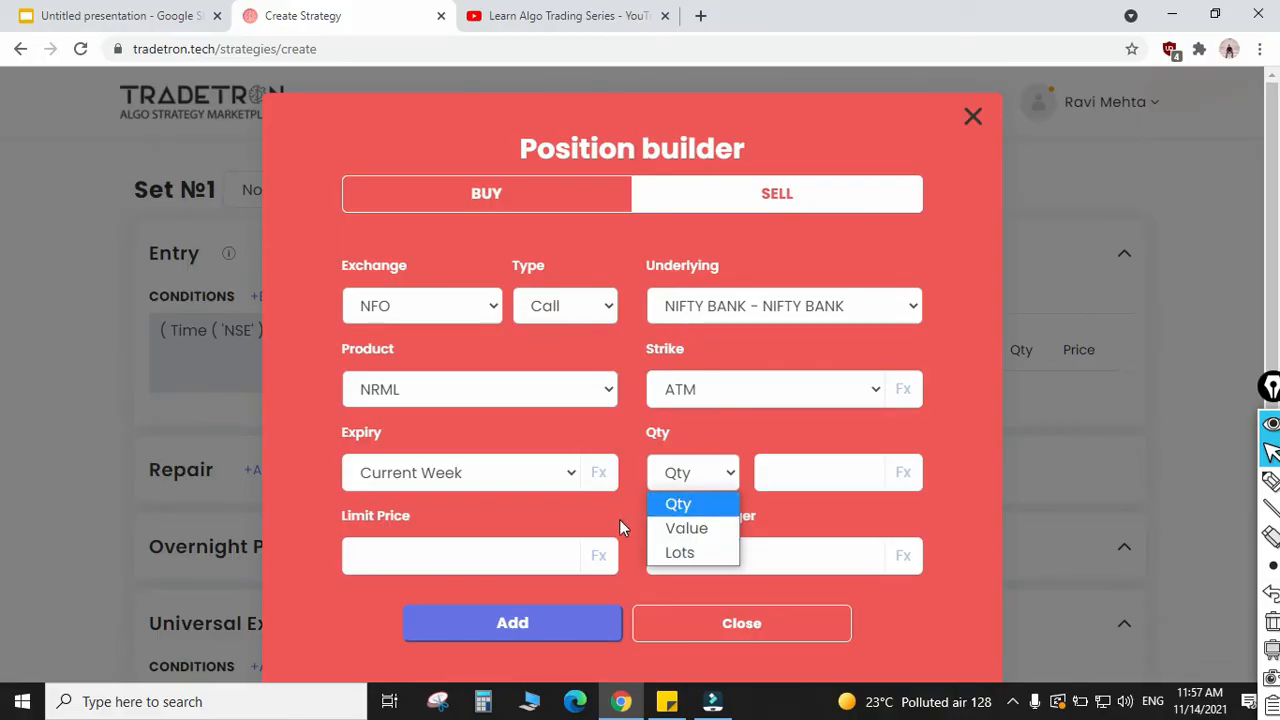
left_click(696, 557)
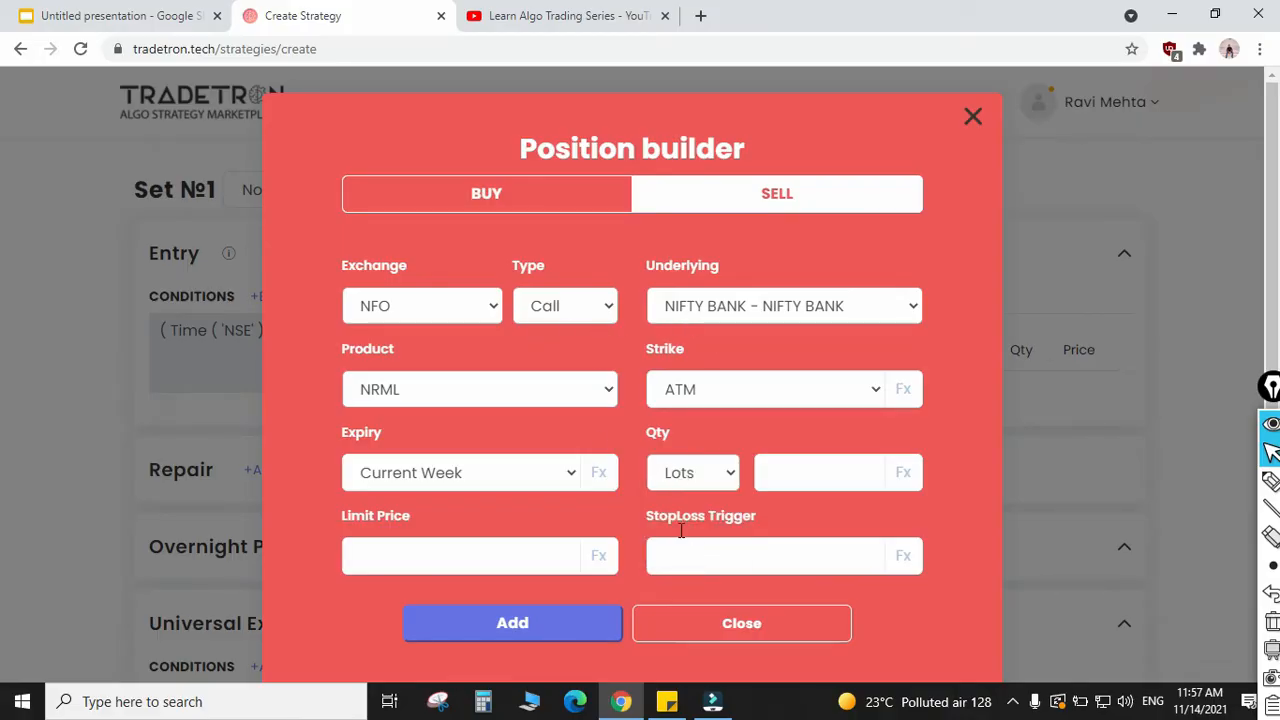
left_click(822, 465)
type("1")
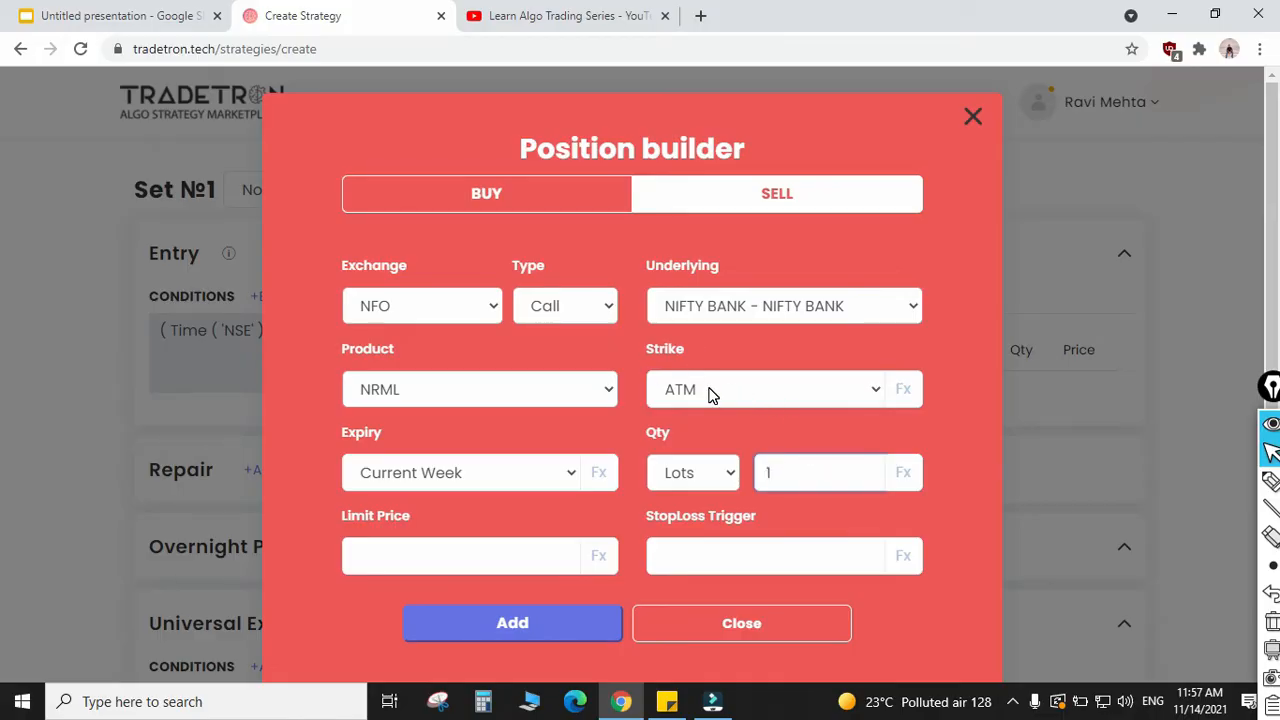
Step: Browse the available strikes, try the Fx option with its Formula Builder, and set the call's strike back to ATM
left_click(805, 389)
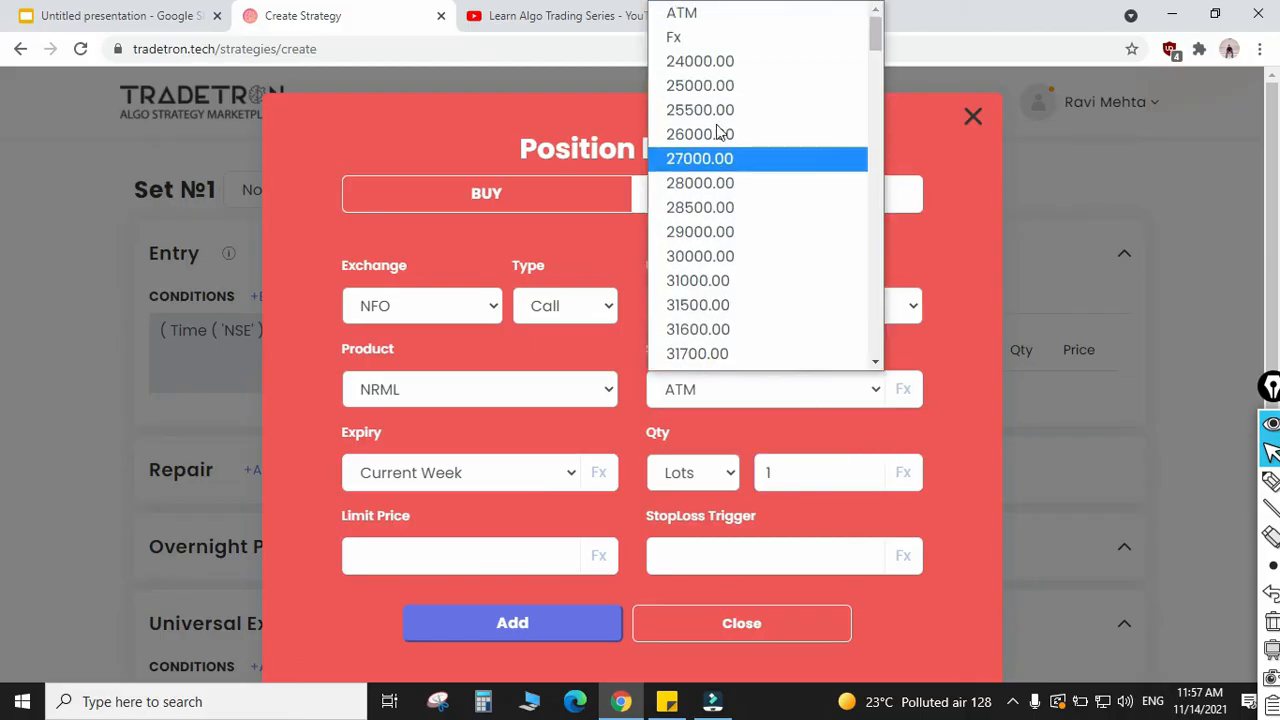
scroll(730, 240, "down", 20)
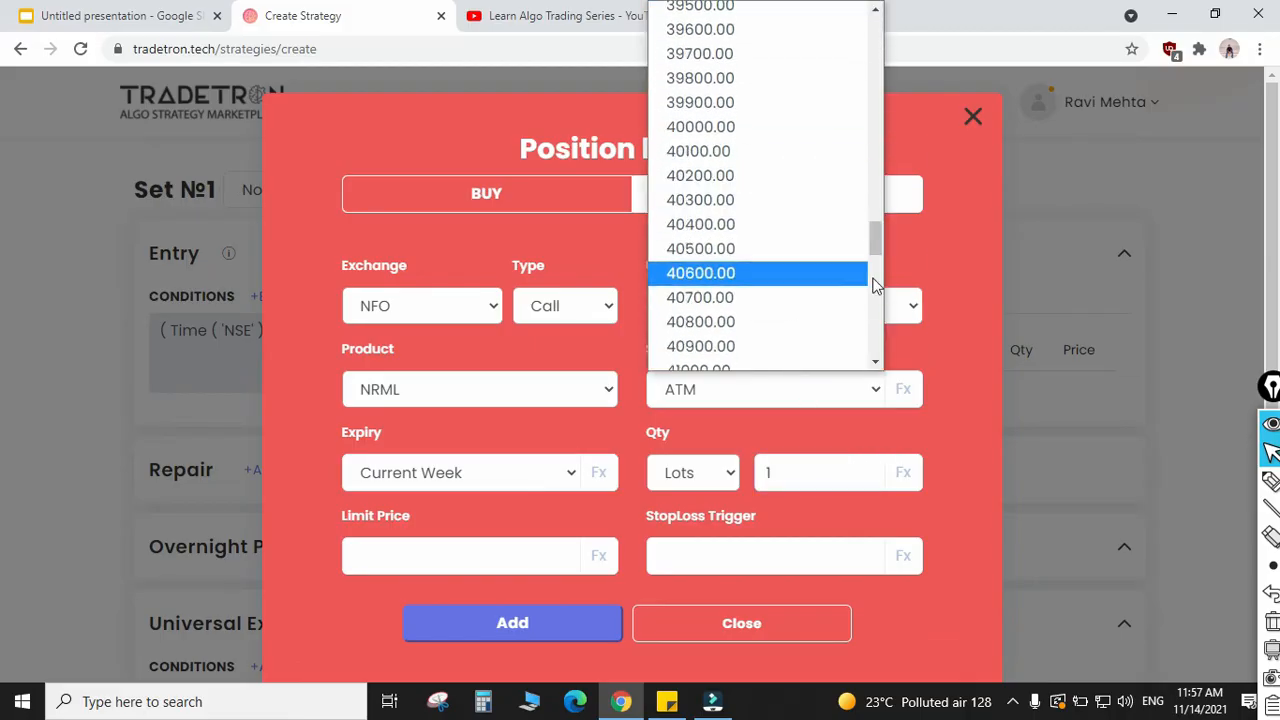
scroll(883, 134, "up", 5)
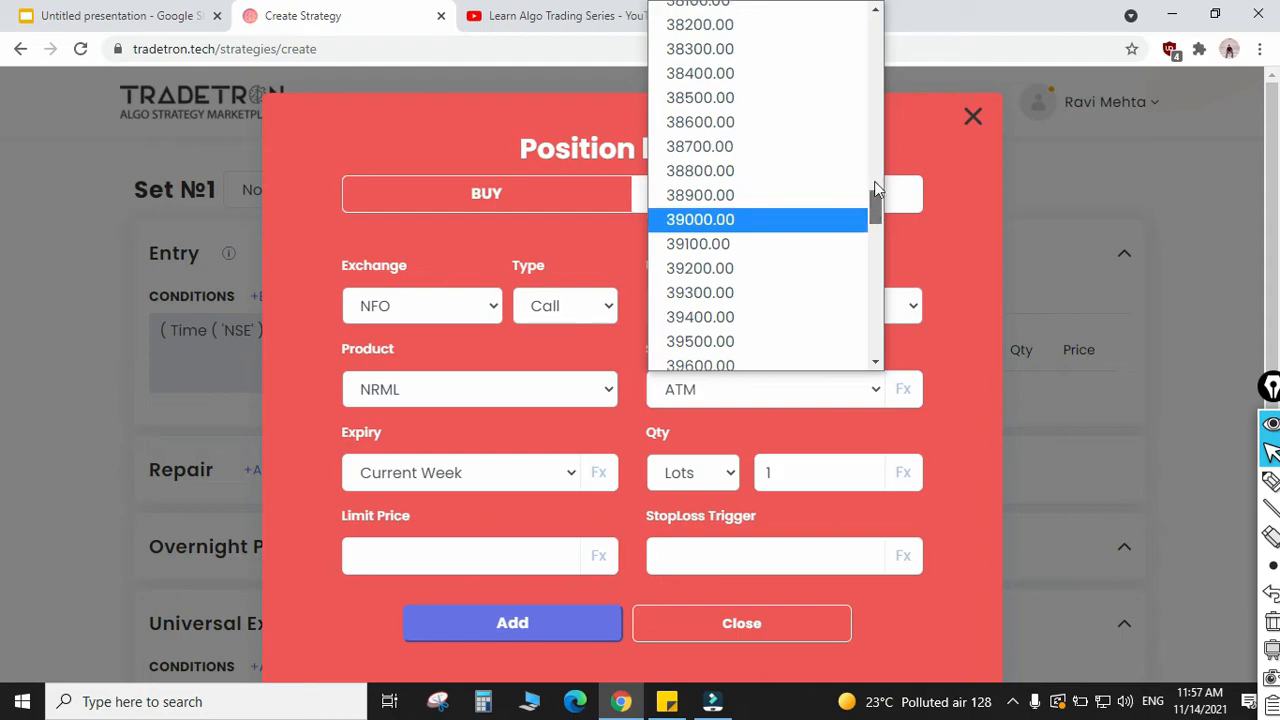
left_click_drag(877, 206, 882, 25)
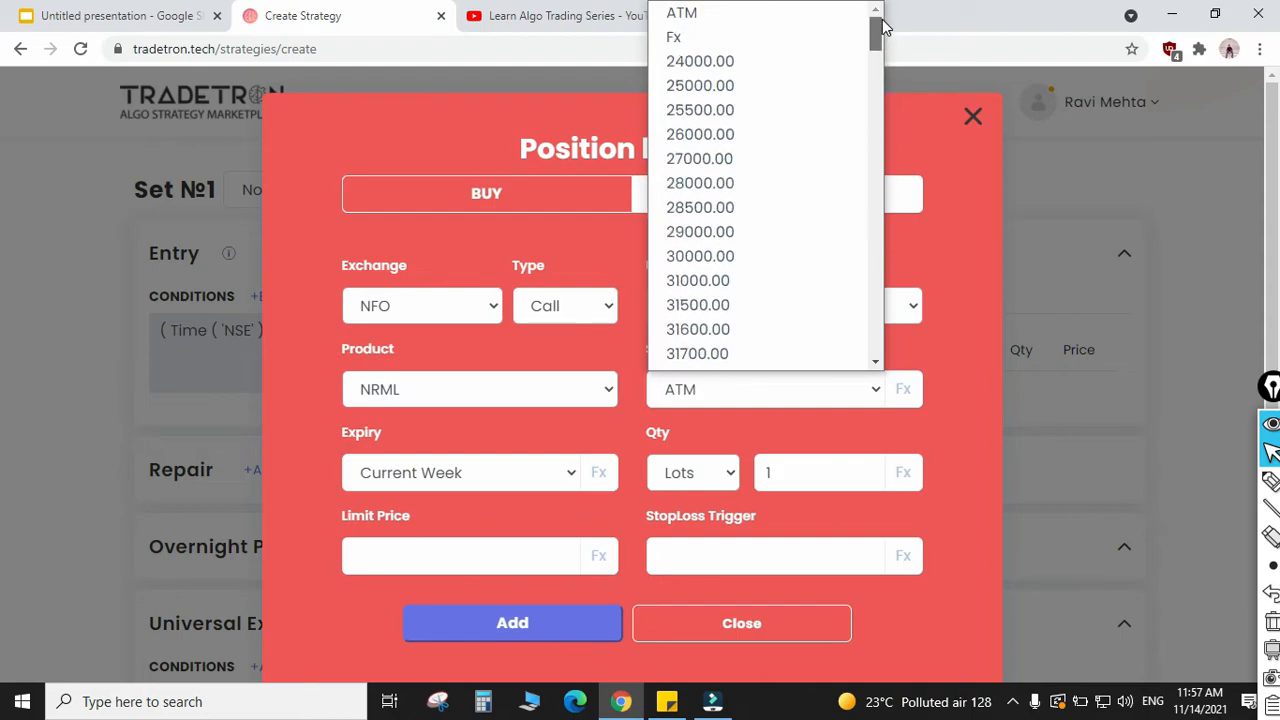
left_click(687, 40)
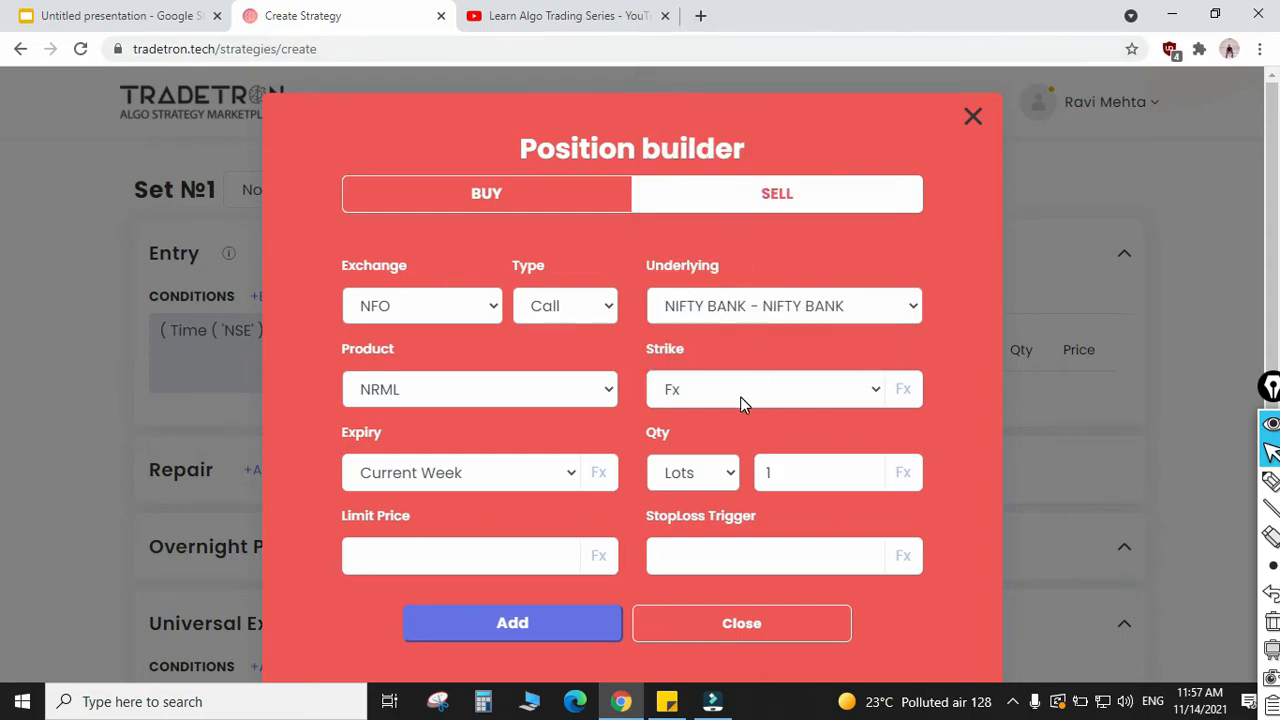
left_click(902, 394)
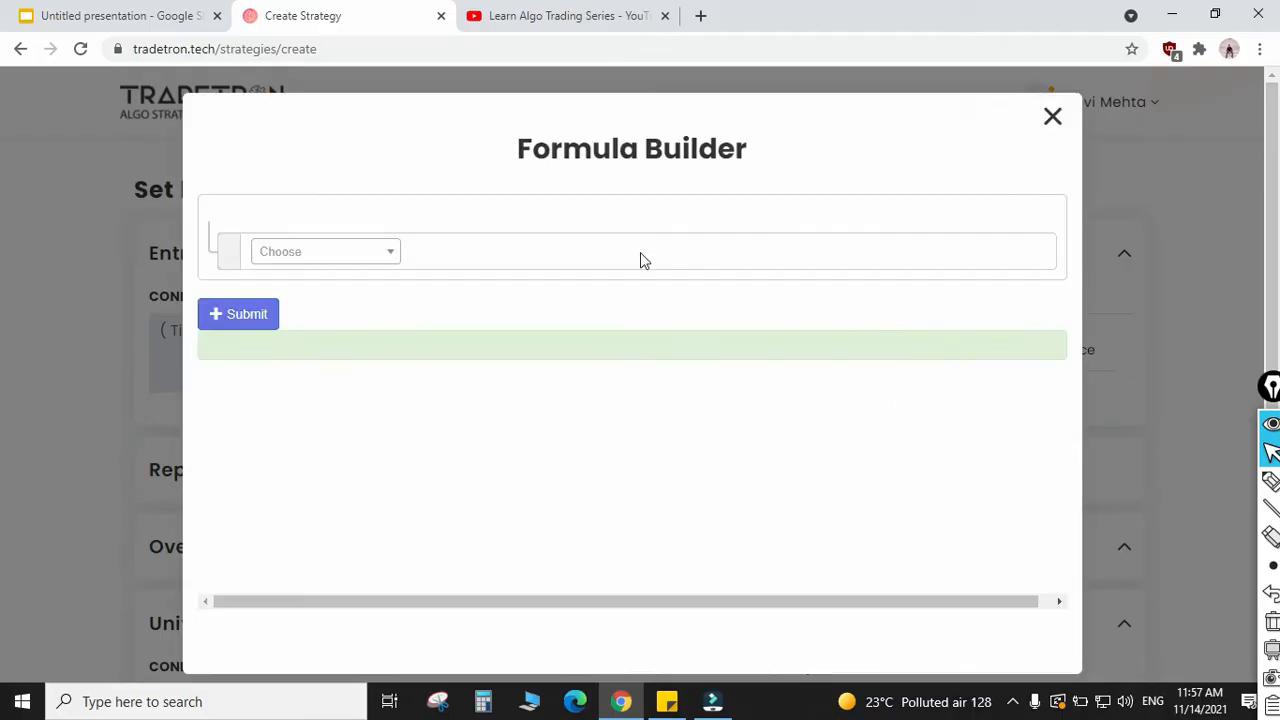
left_click(1053, 118)
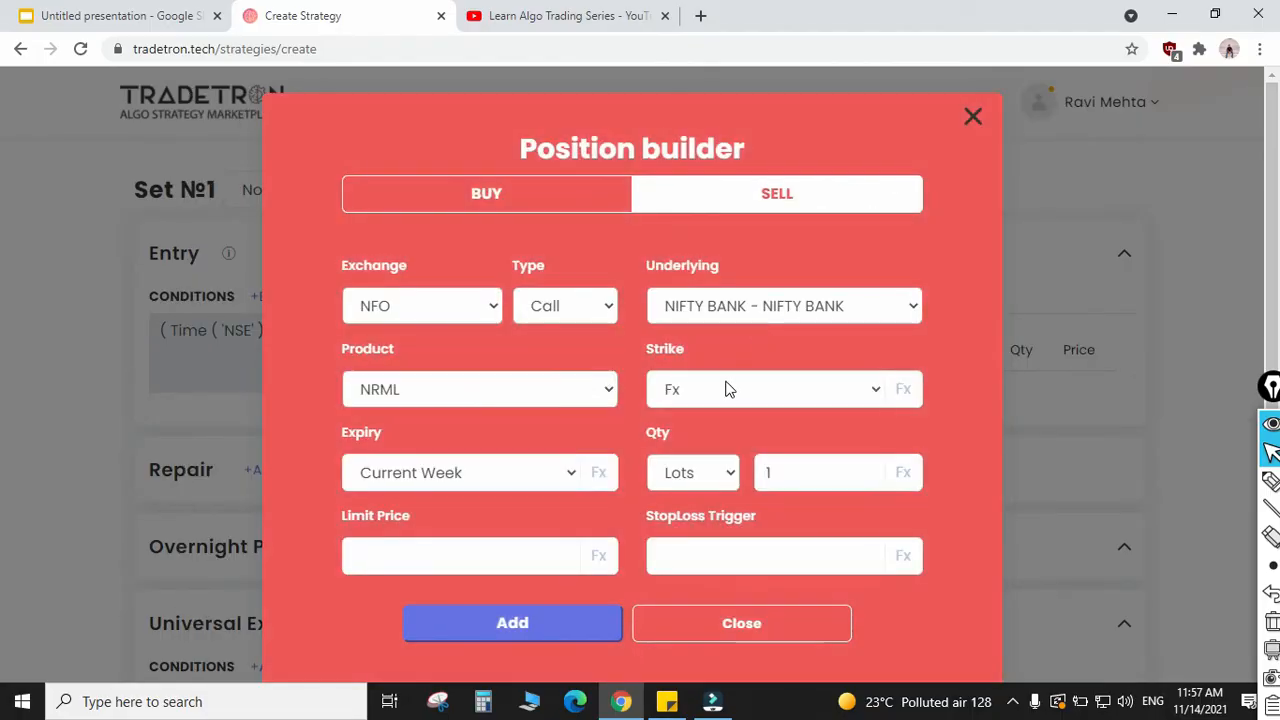
left_click(740, 390)
left_click(690, 13)
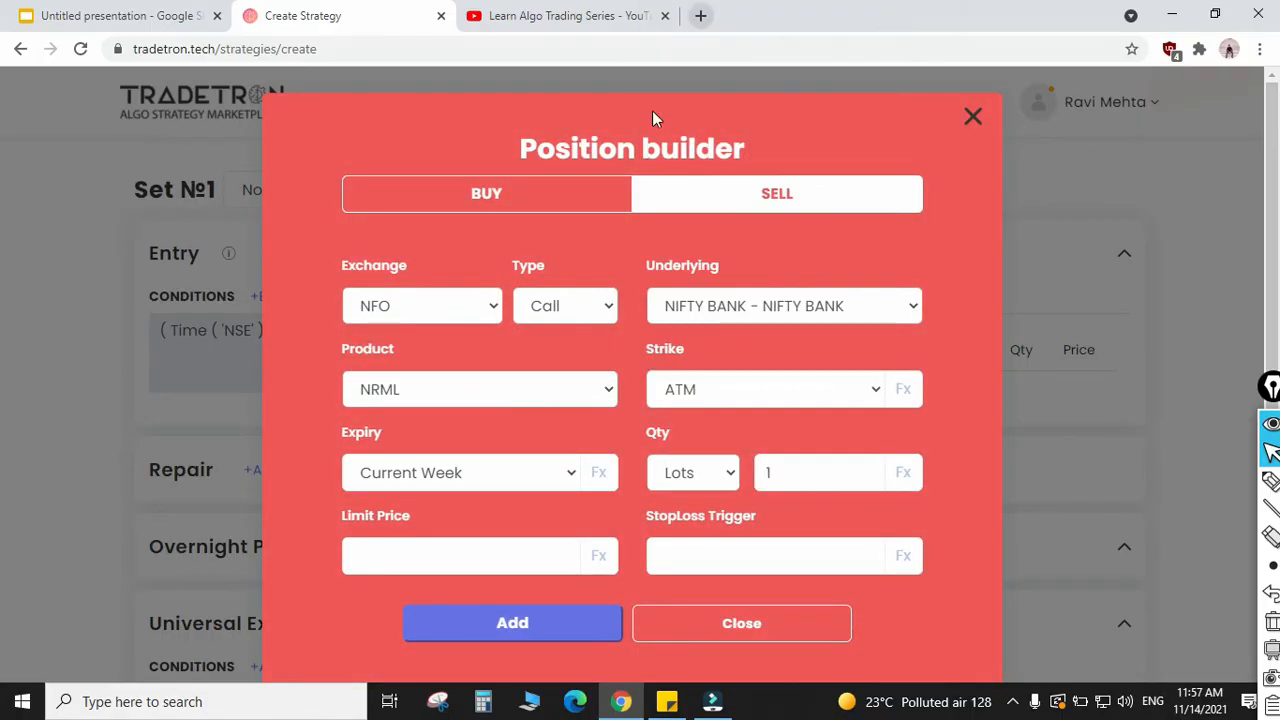
Step: Add the finished call position to the Entry section of Set №1 and start another position as a Sell
left_click(528, 630)
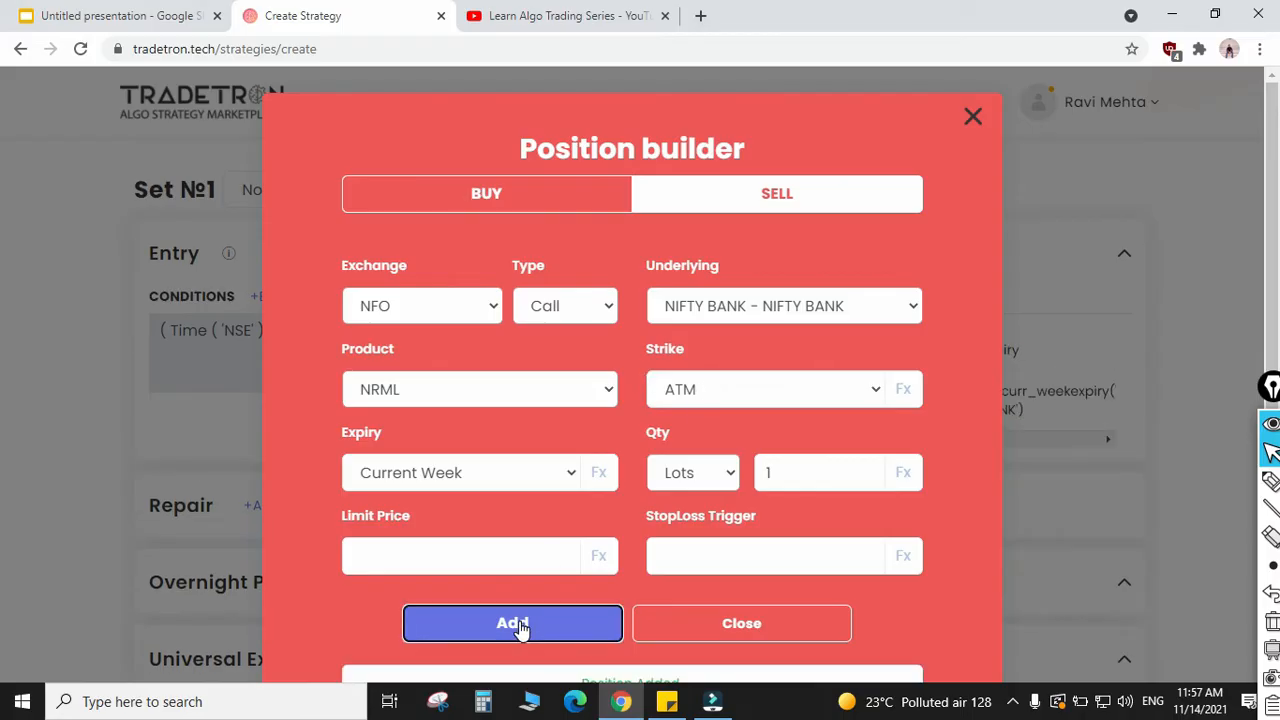
left_click(745, 620)
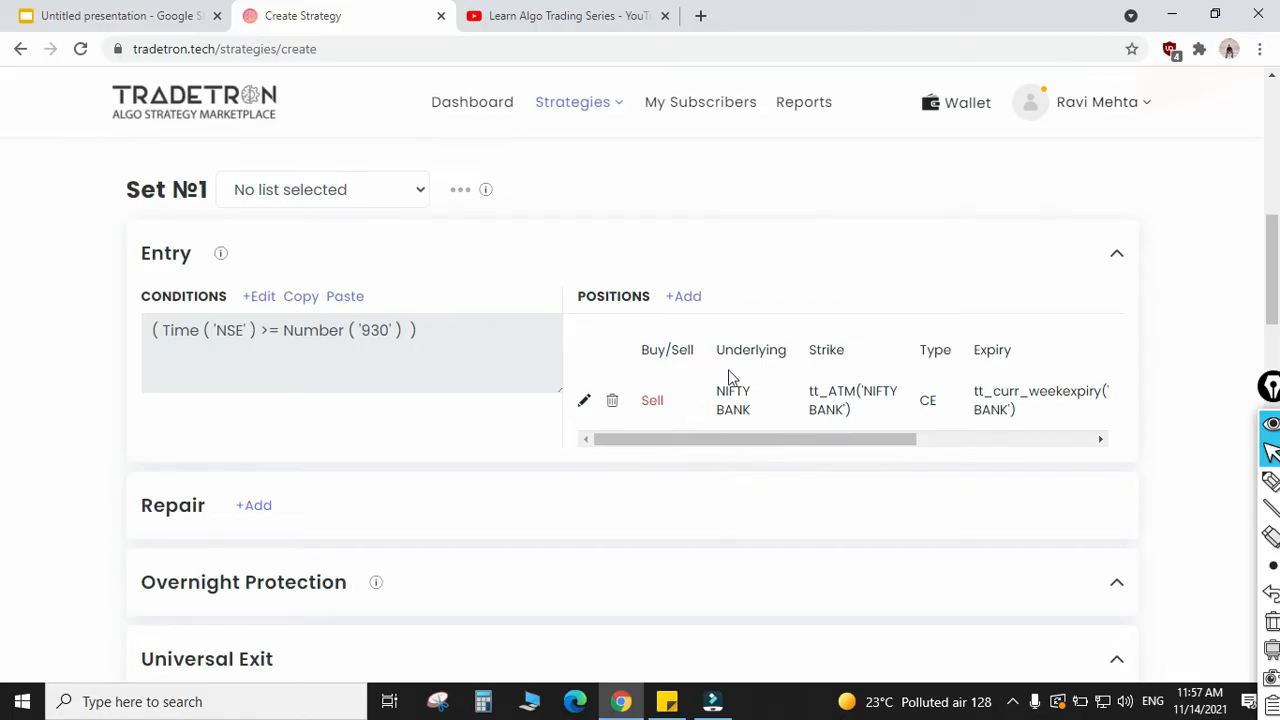
left_click(693, 298)
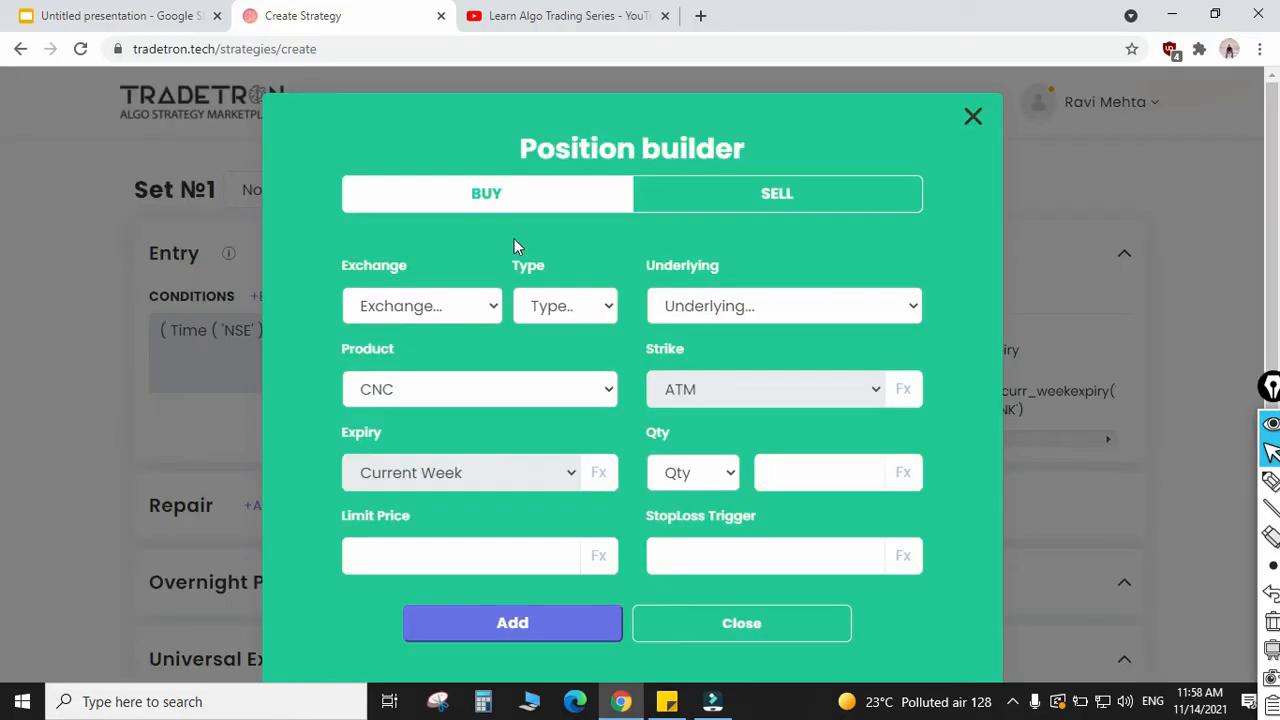
left_click(720, 198)
Step: Set the second sell position to an NFO Put with NIFTY BANK as the underlying
left_click(437, 310)
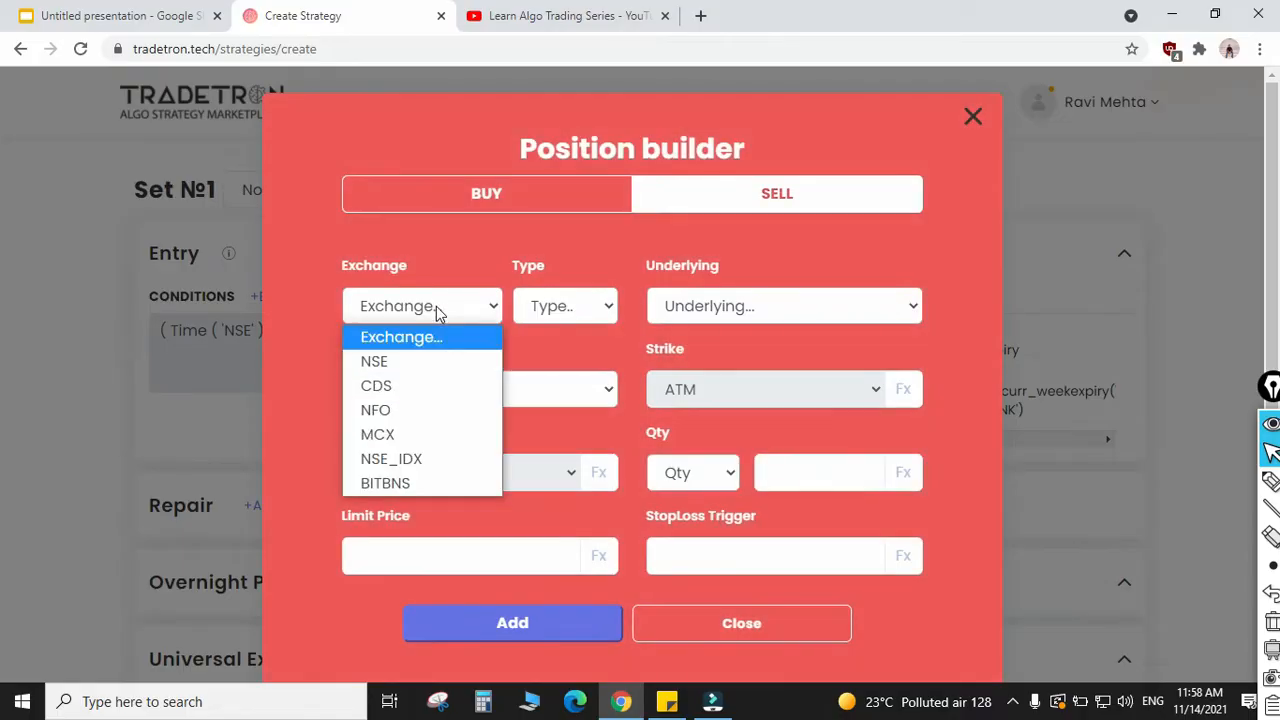
left_click(392, 410)
left_click(548, 312)
left_click(578, 372)
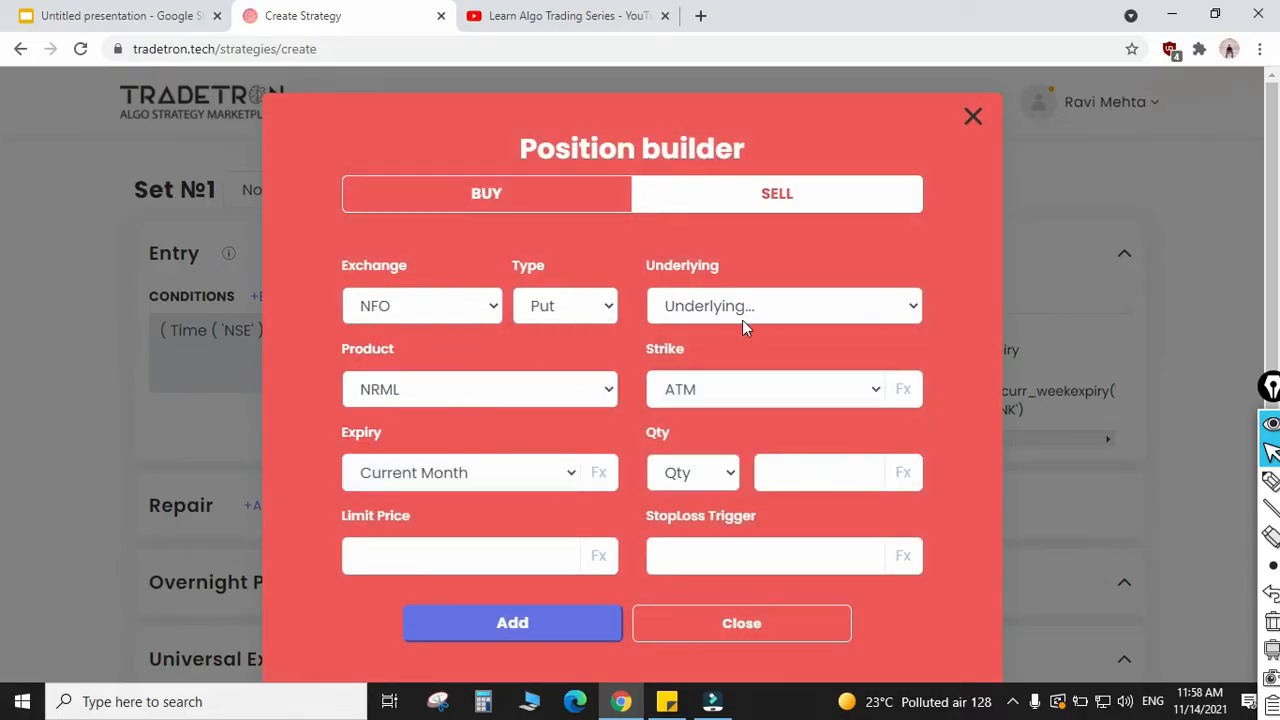
left_click(752, 309)
type("nifty")
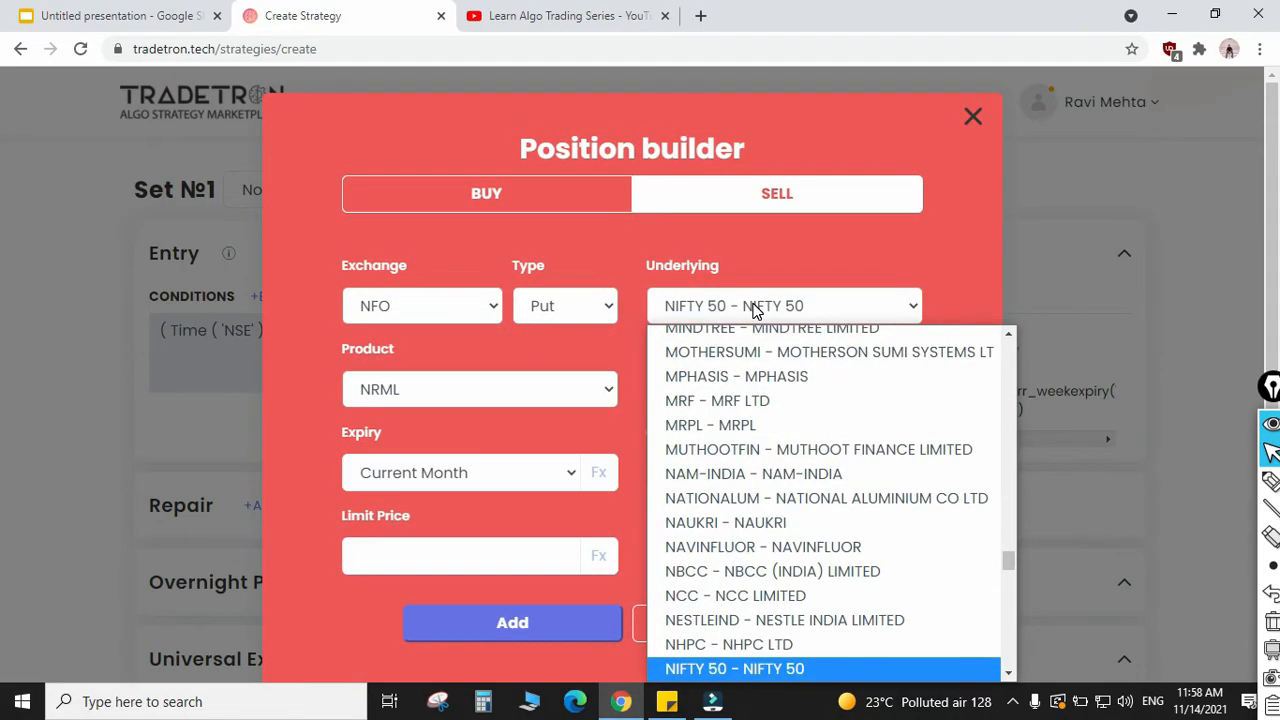
key("Down")
key("Return")
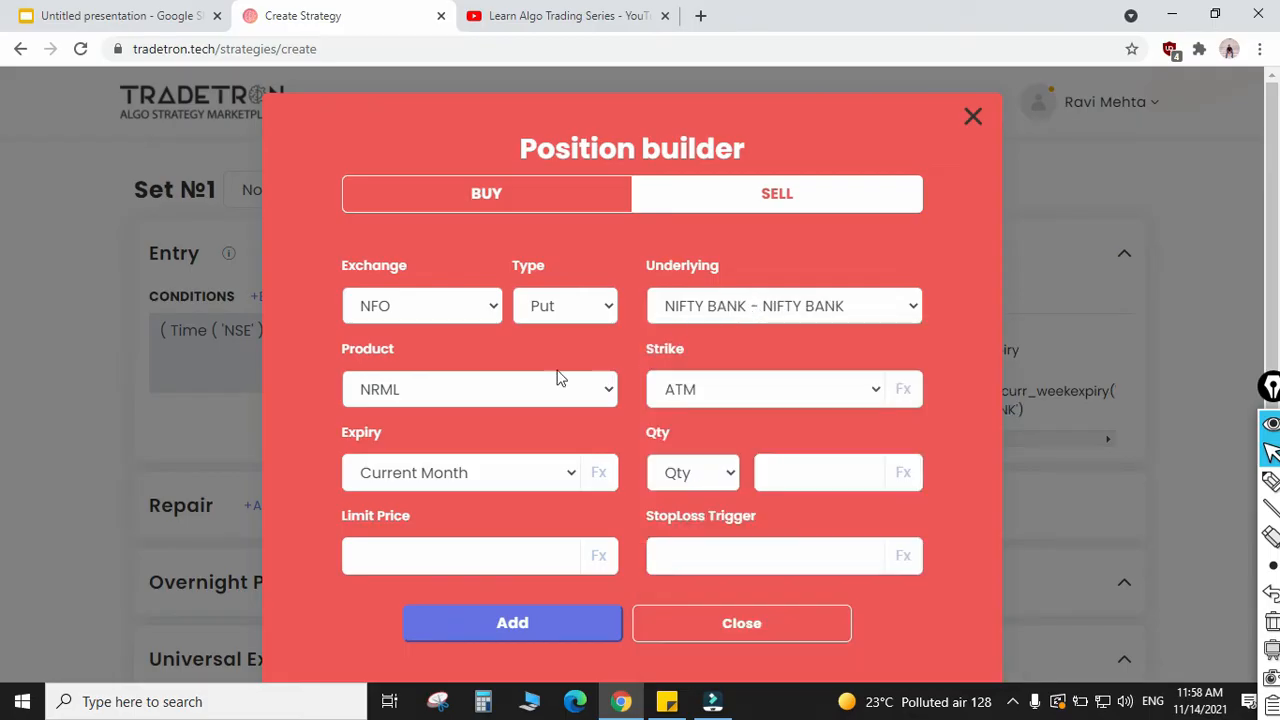
Step: Give the put position a Current Week expiry and a quantity of 1 lot, and add it to the Entry section
left_click(448, 480)
left_click(420, 74)
left_click(680, 473)
left_click(689, 546)
left_click(780, 481)
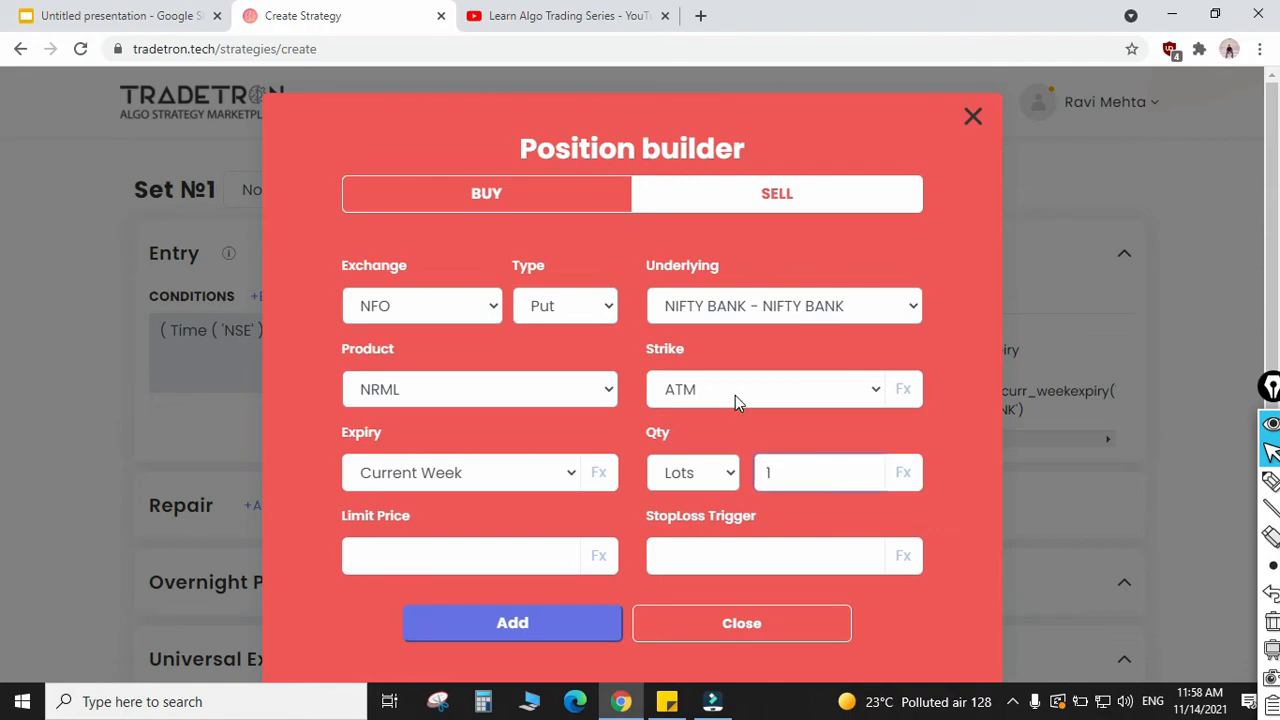
left_click(512, 624)
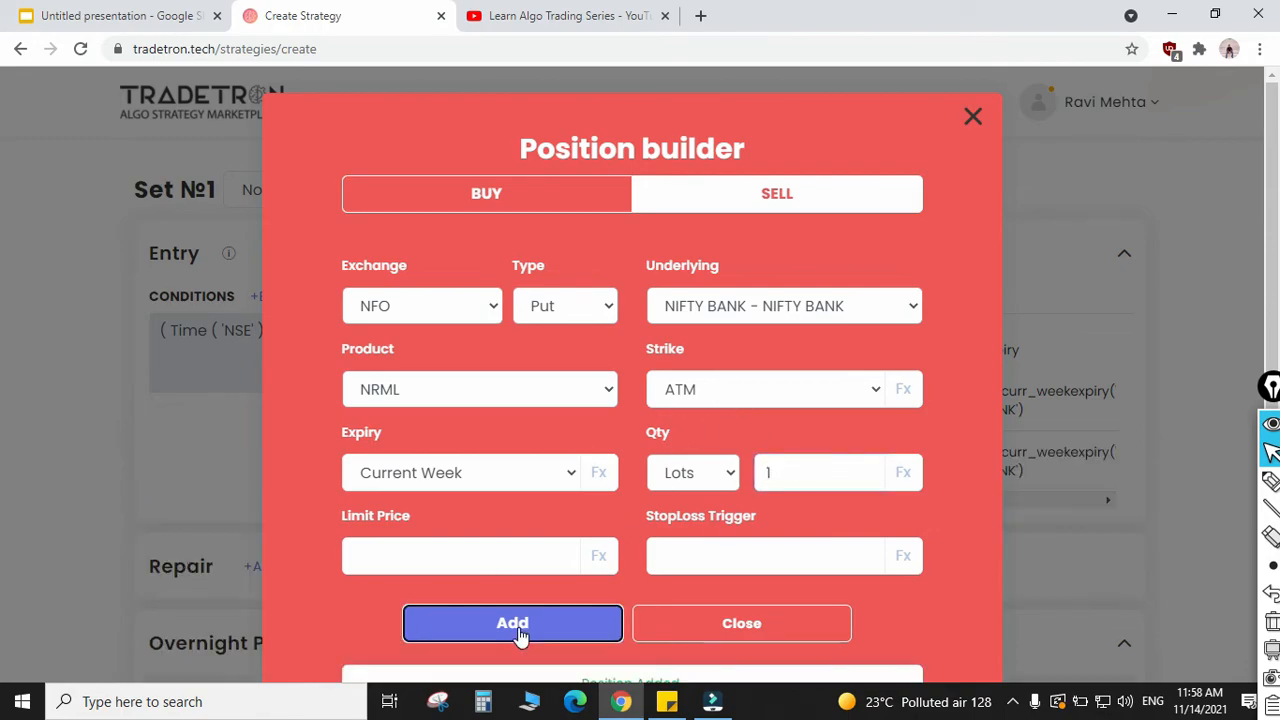
left_click(714, 645)
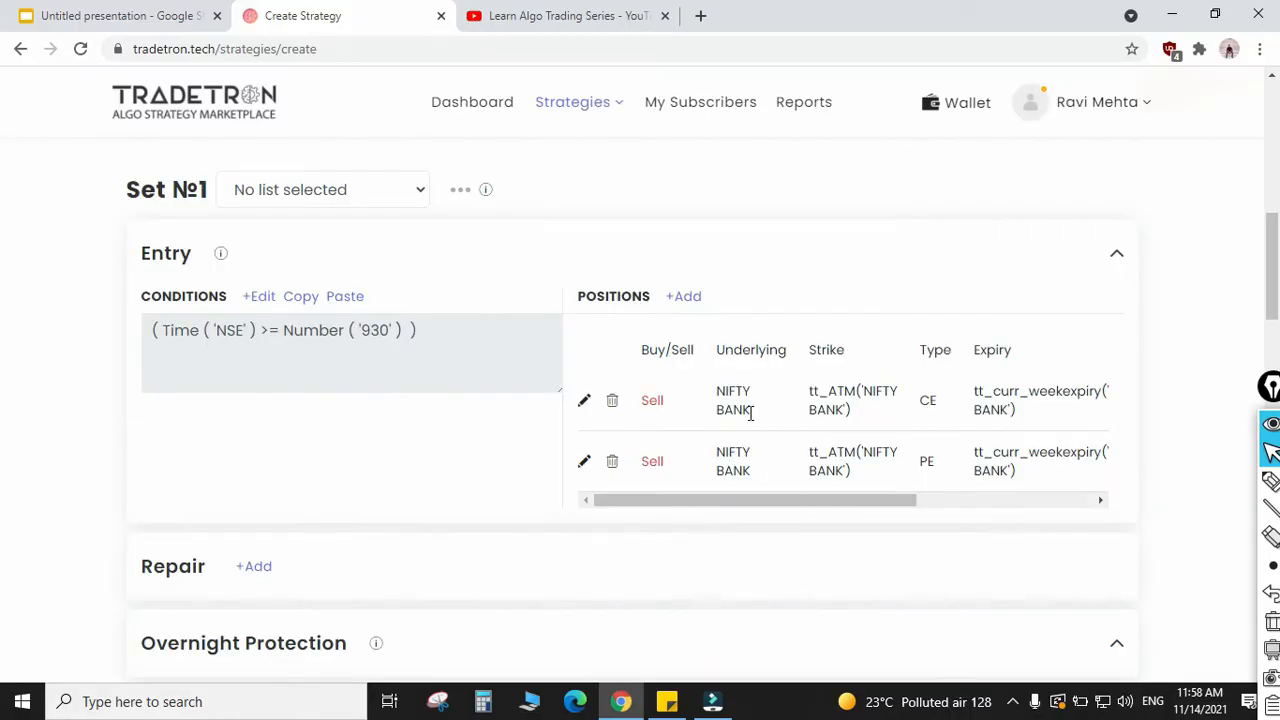
scroll(786, 561, "down", 2)
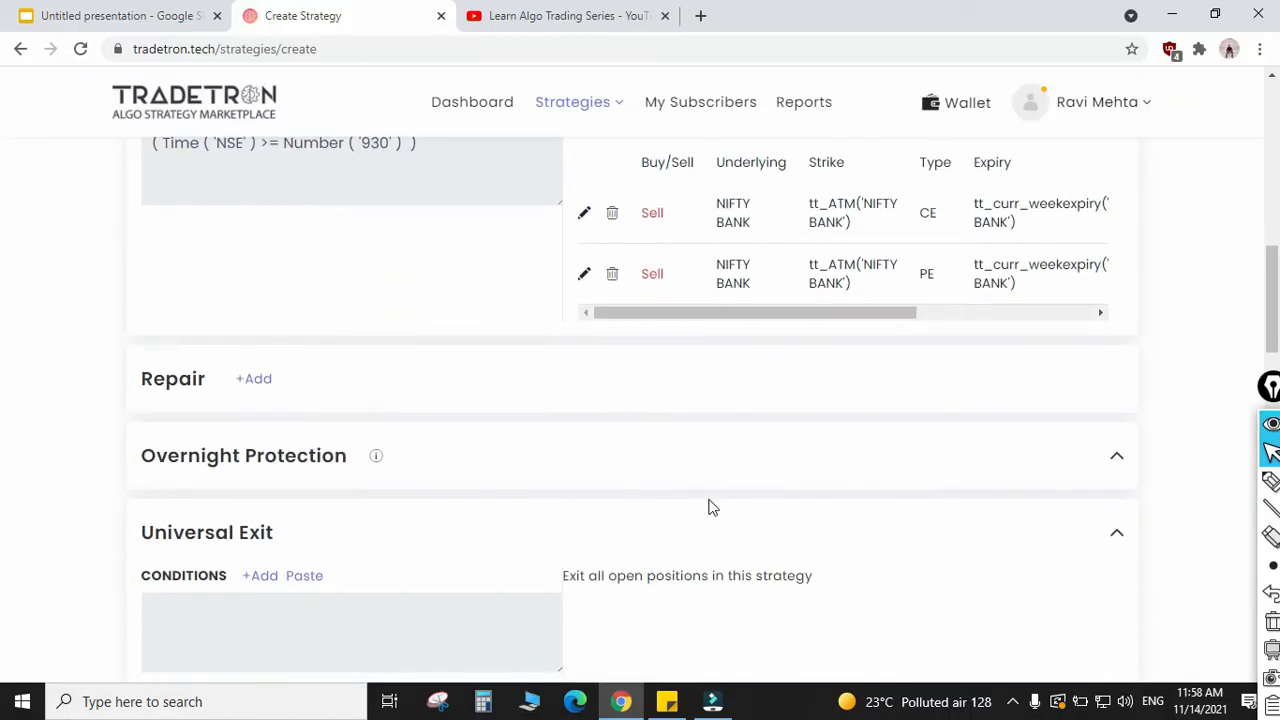
scroll(670, 456, "up", 2)
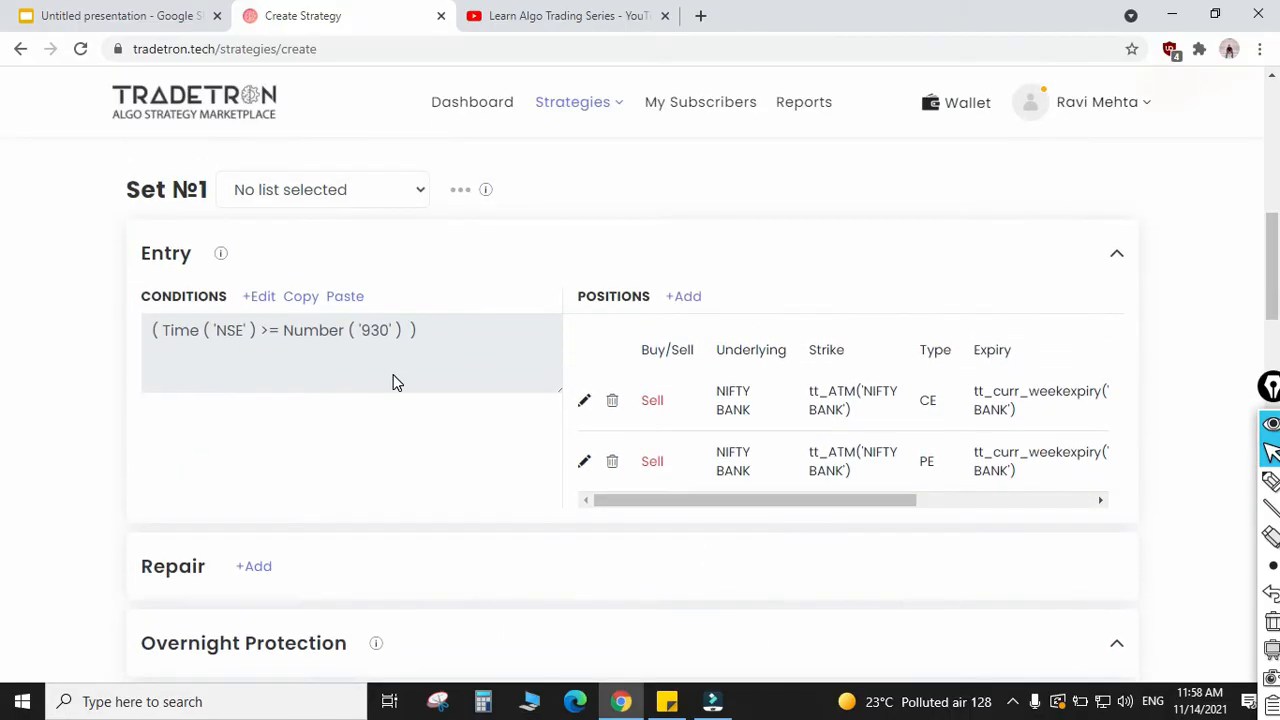
scroll(393, 382, "up", 1)
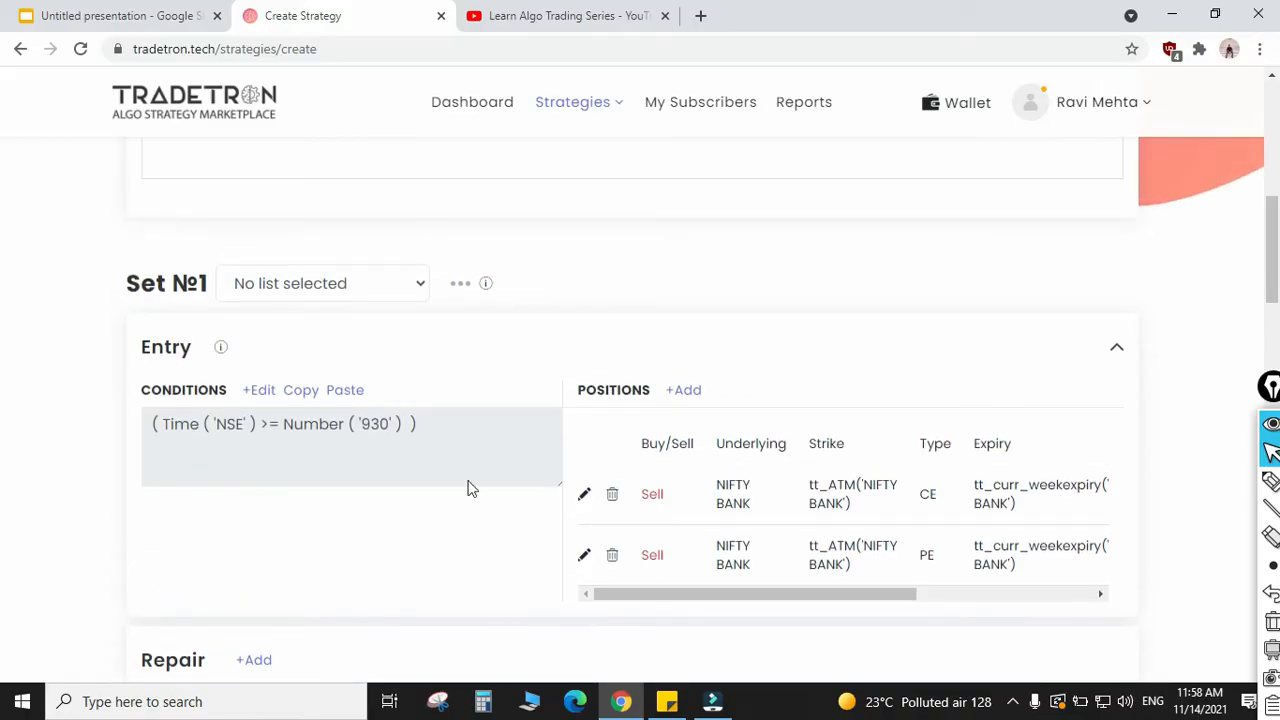
Step: Check the option types of the two sell positions in Entry and look over the sections below them
left_click_drag(914, 491, 966, 503)
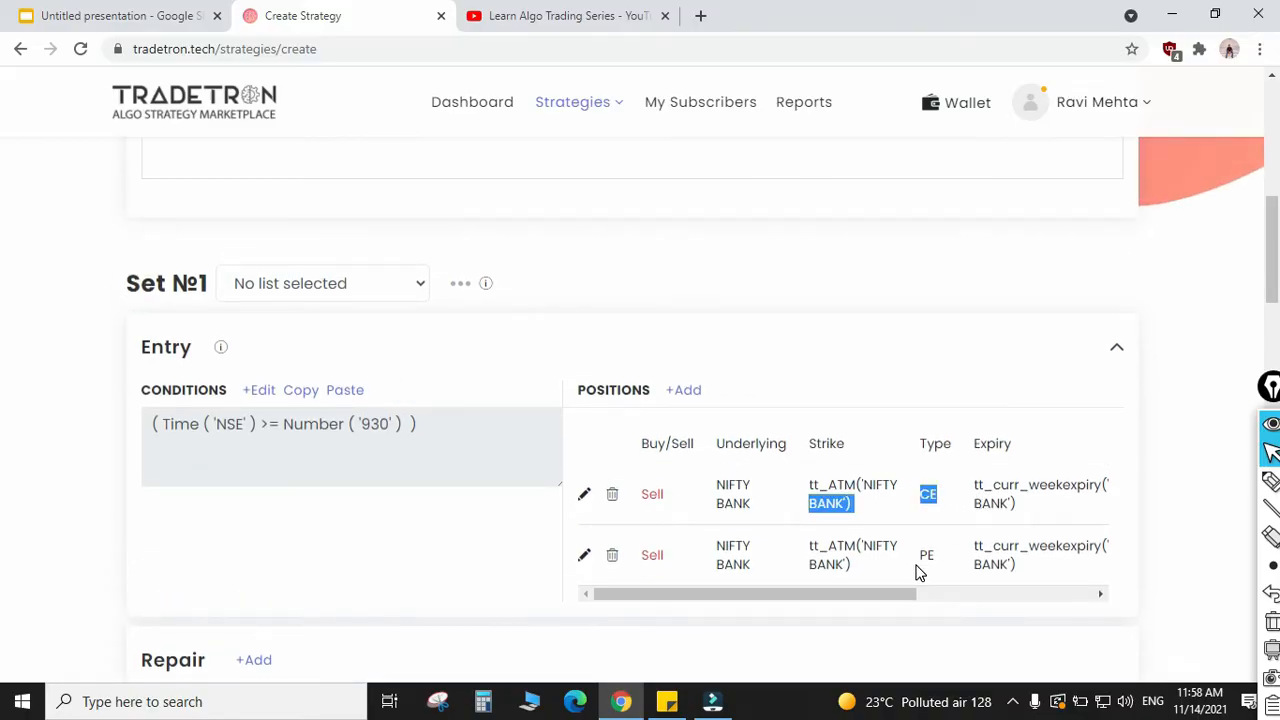
left_click_drag(920, 556, 957, 563)
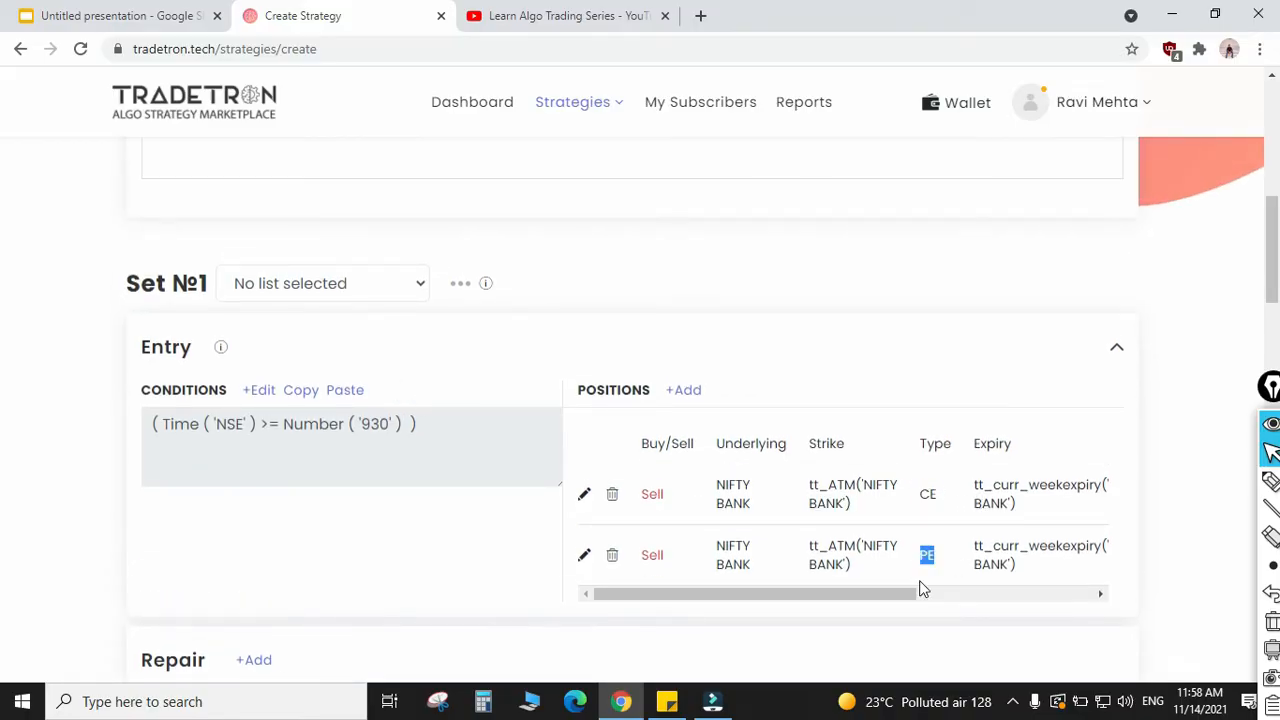
left_click(837, 624)
scroll(500, 520, "down", 4)
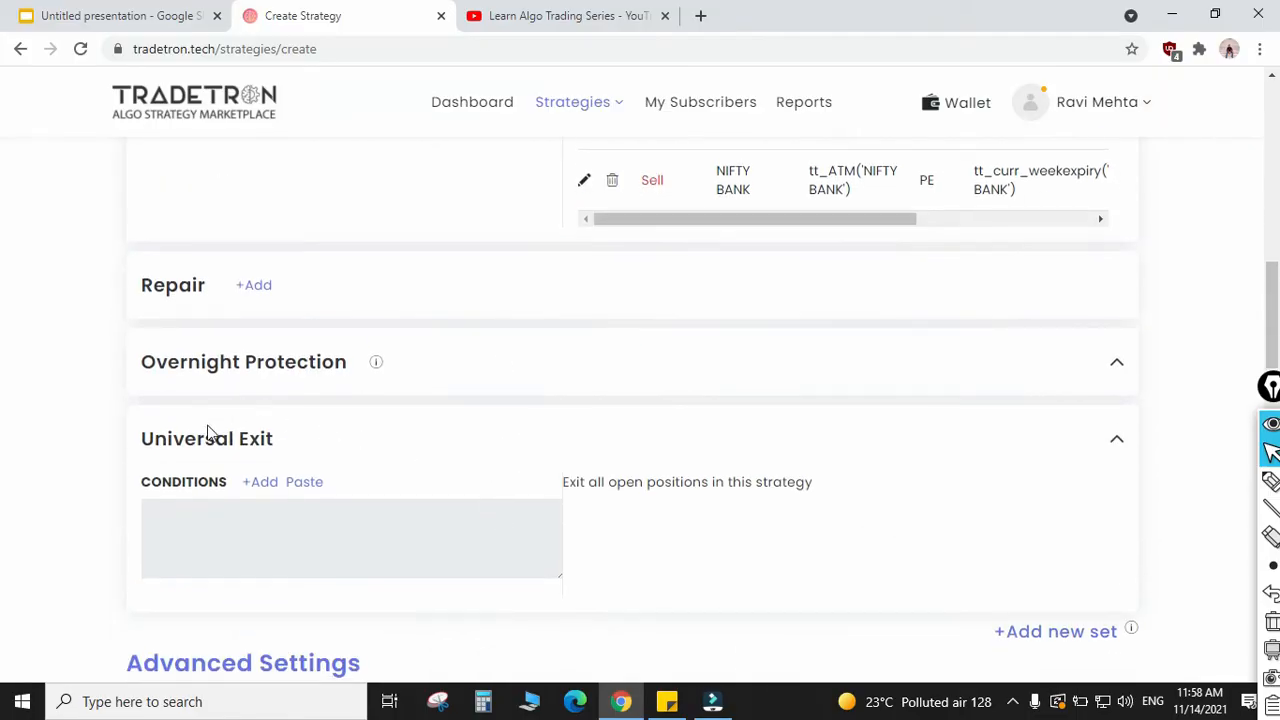
scroll(560, 458, "up", 3)
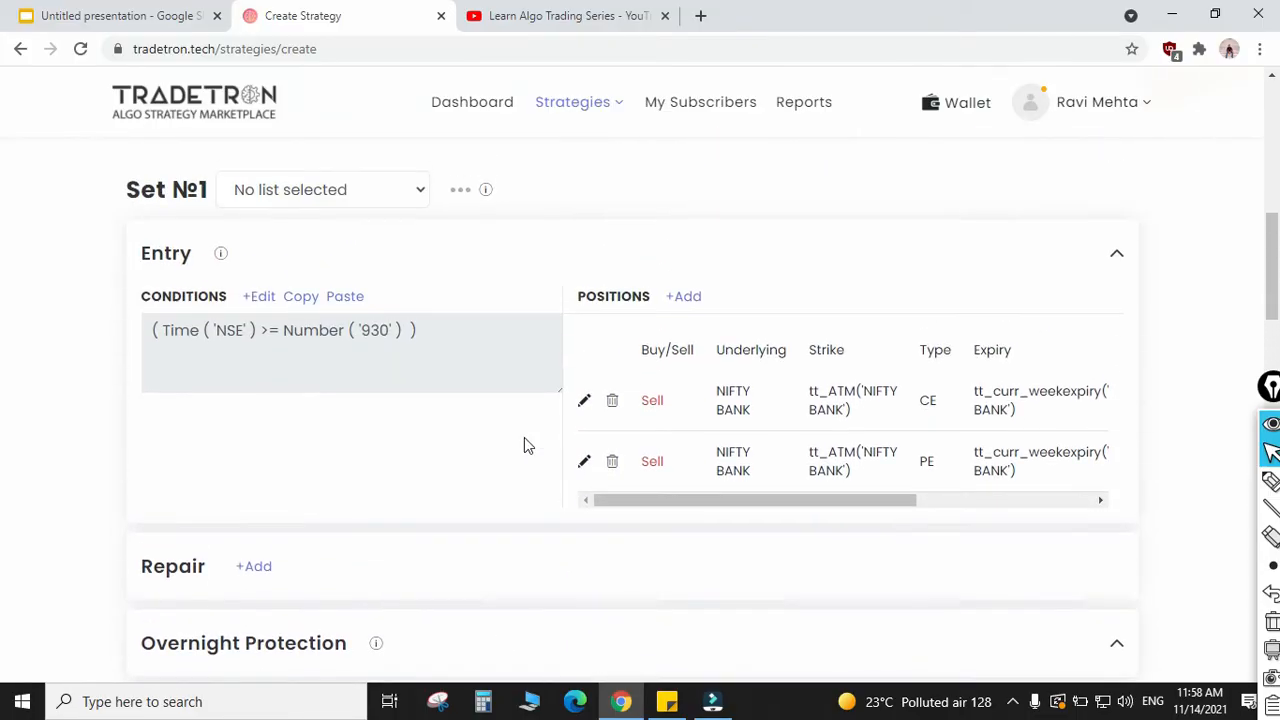
Step: Start a Universal Exit condition using the Time keyword for the NSE exchange, followed by the >= operator
scroll(419, 443, "down", 3)
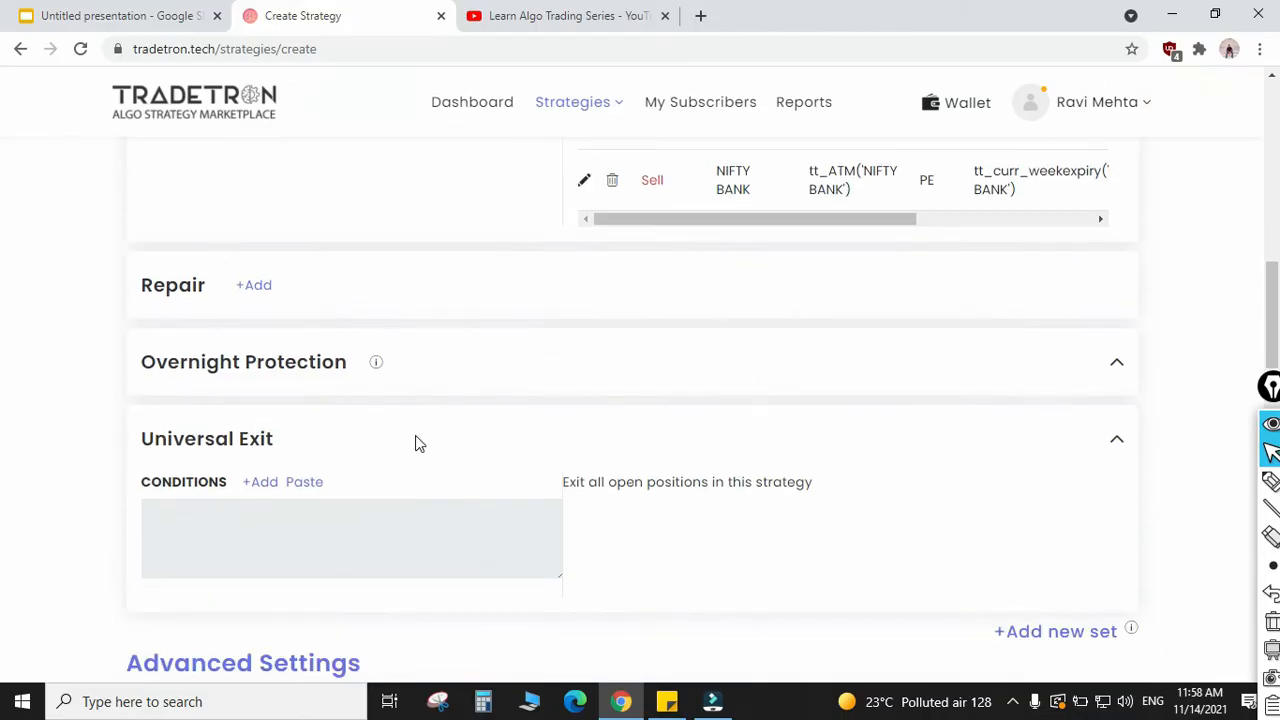
left_click(266, 484)
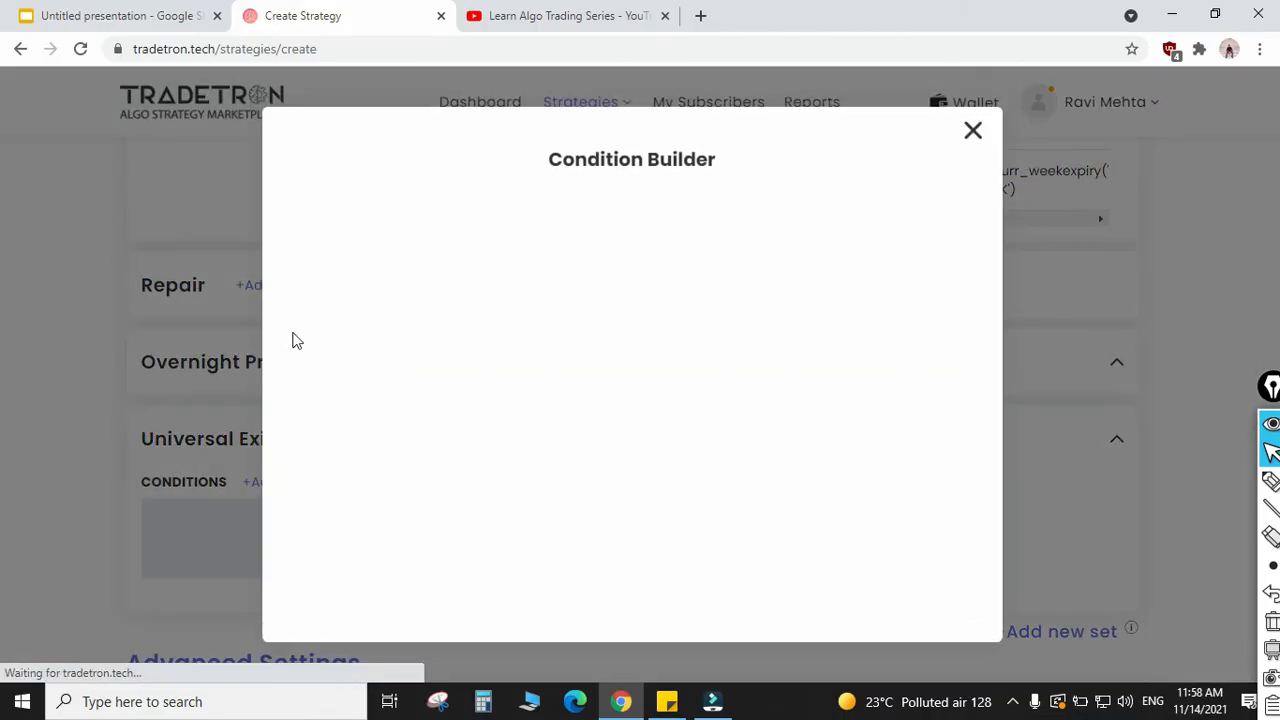
left_click(423, 266)
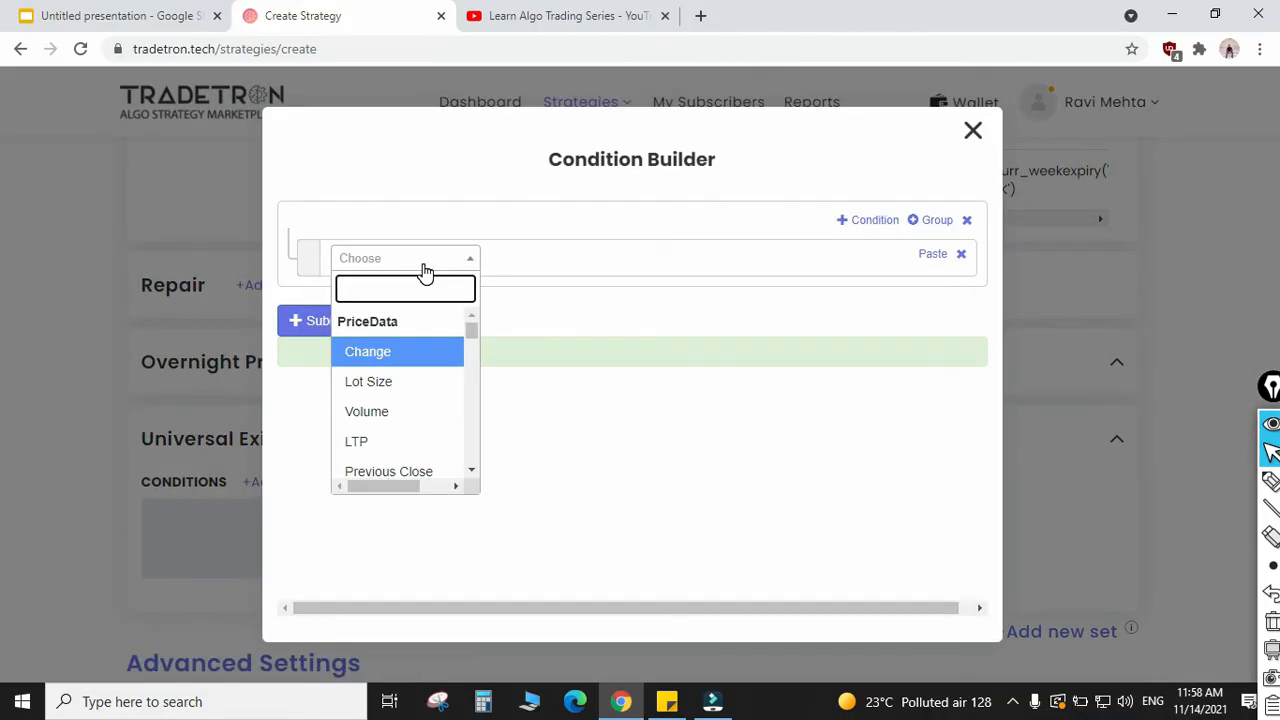
type("time")
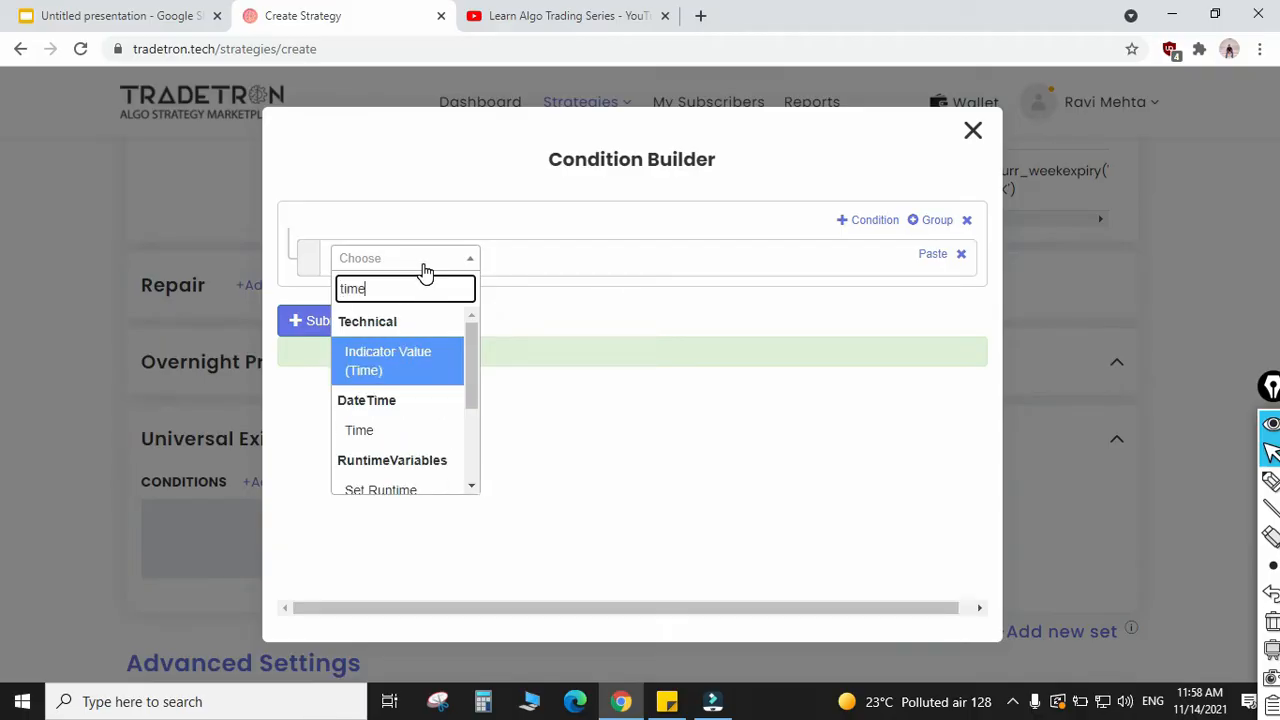
key("Return")
key("Return")
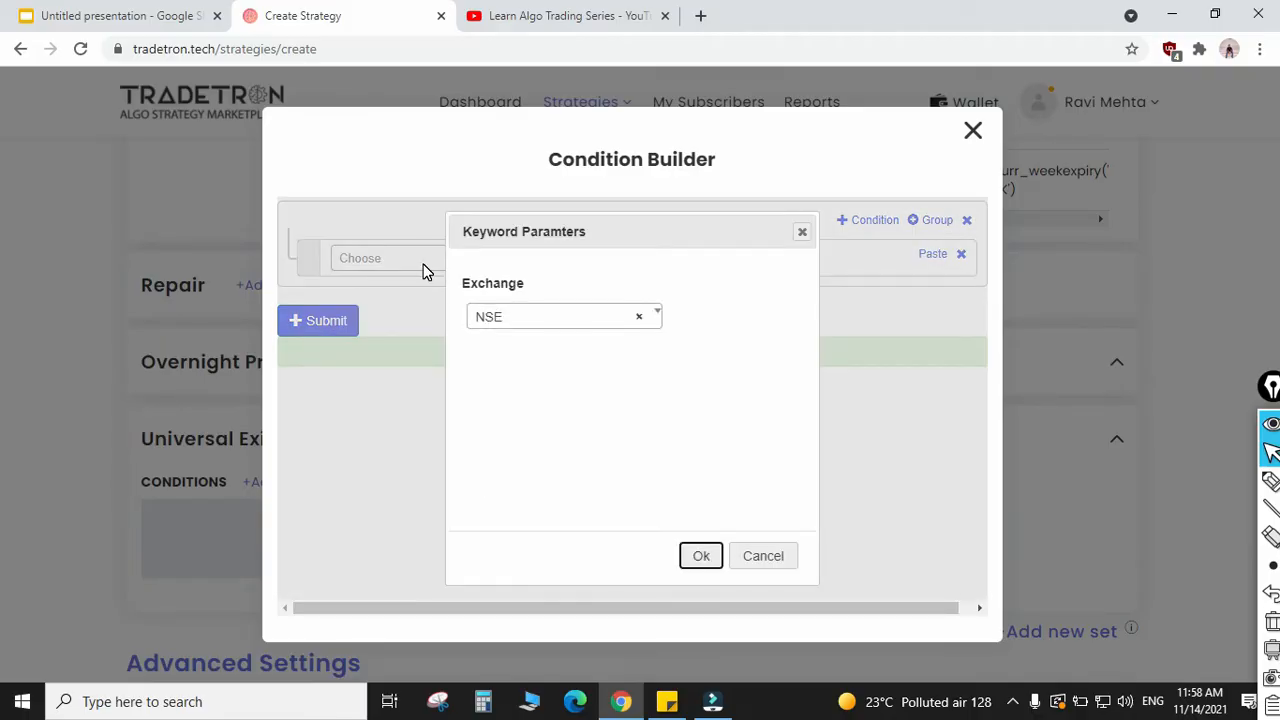
left_click(425, 272)
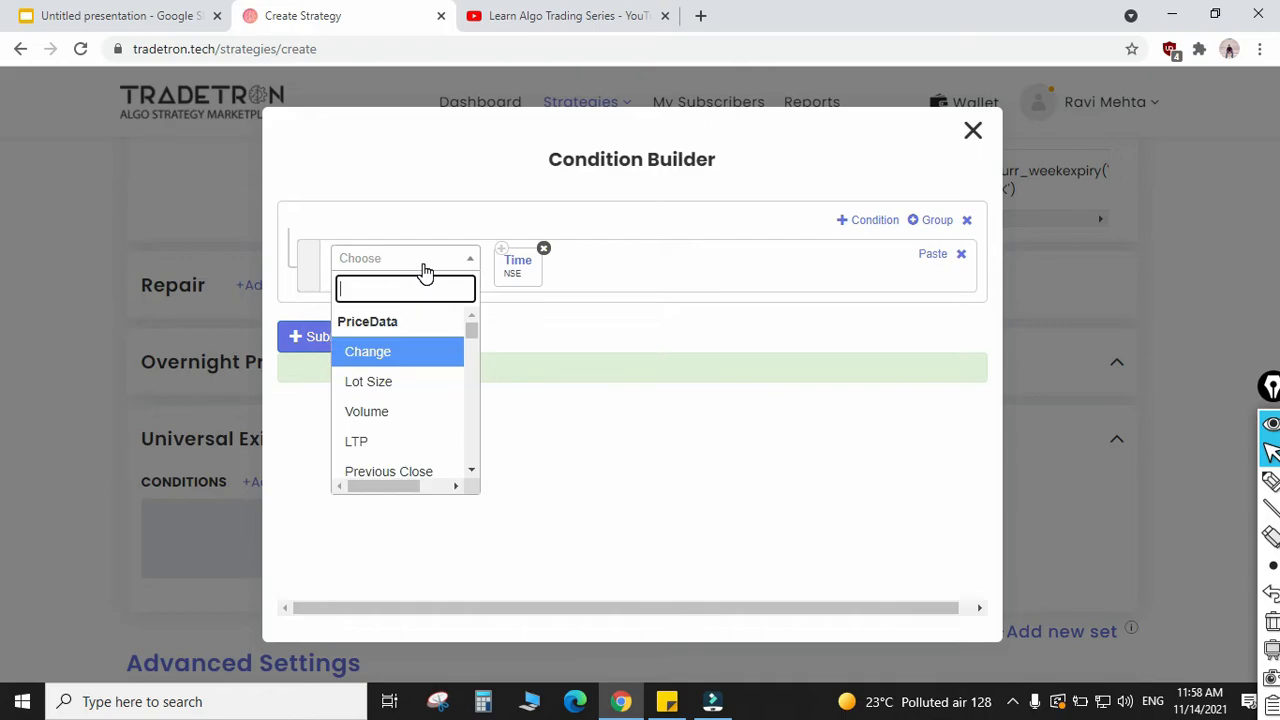
type(">")
key("Down")
key("Return")
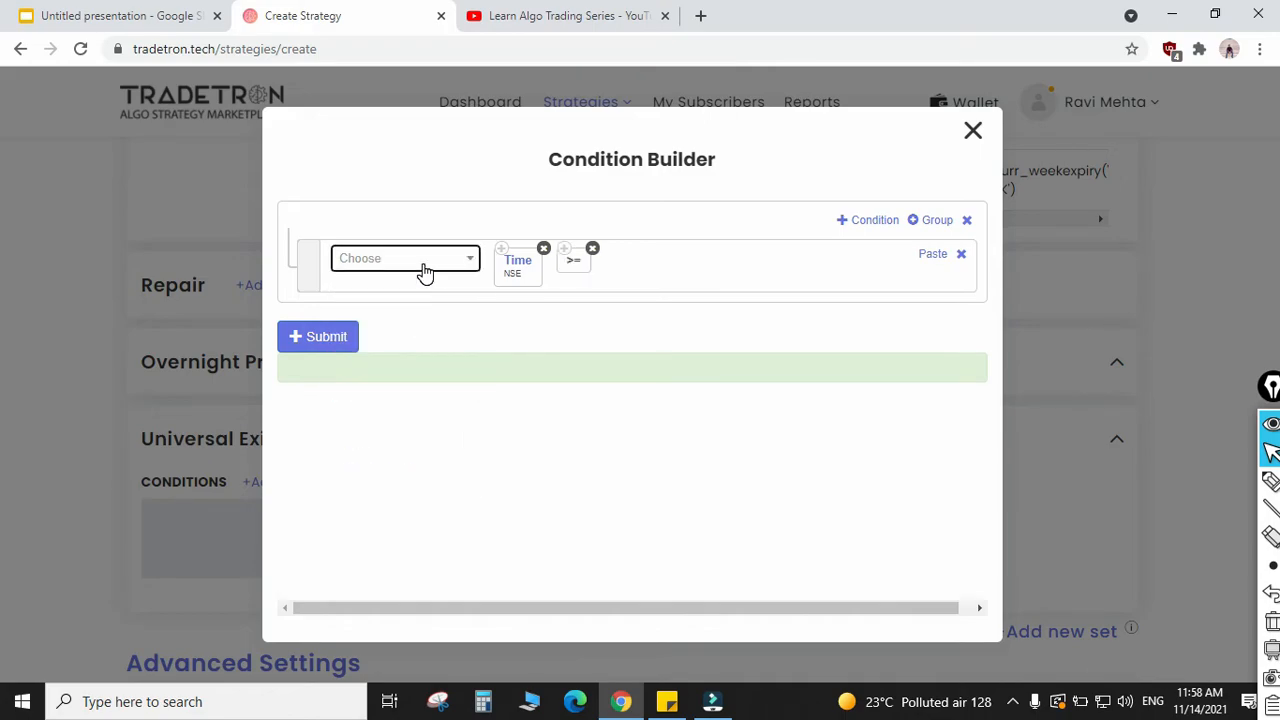
Step: Complete the Universal Exit condition with a Number of 1500, submit it and close the Condition Builder
left_click(425, 272)
type("num")
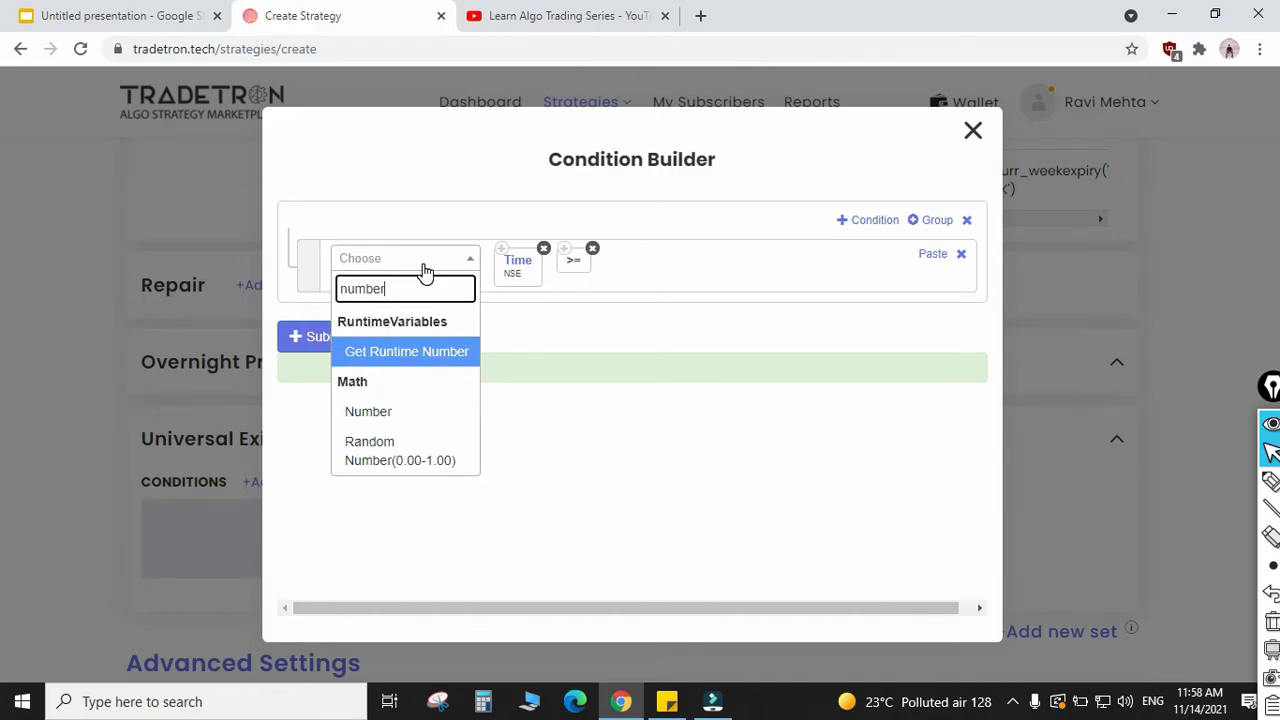
type("ber")
key("Down")
key("Return")
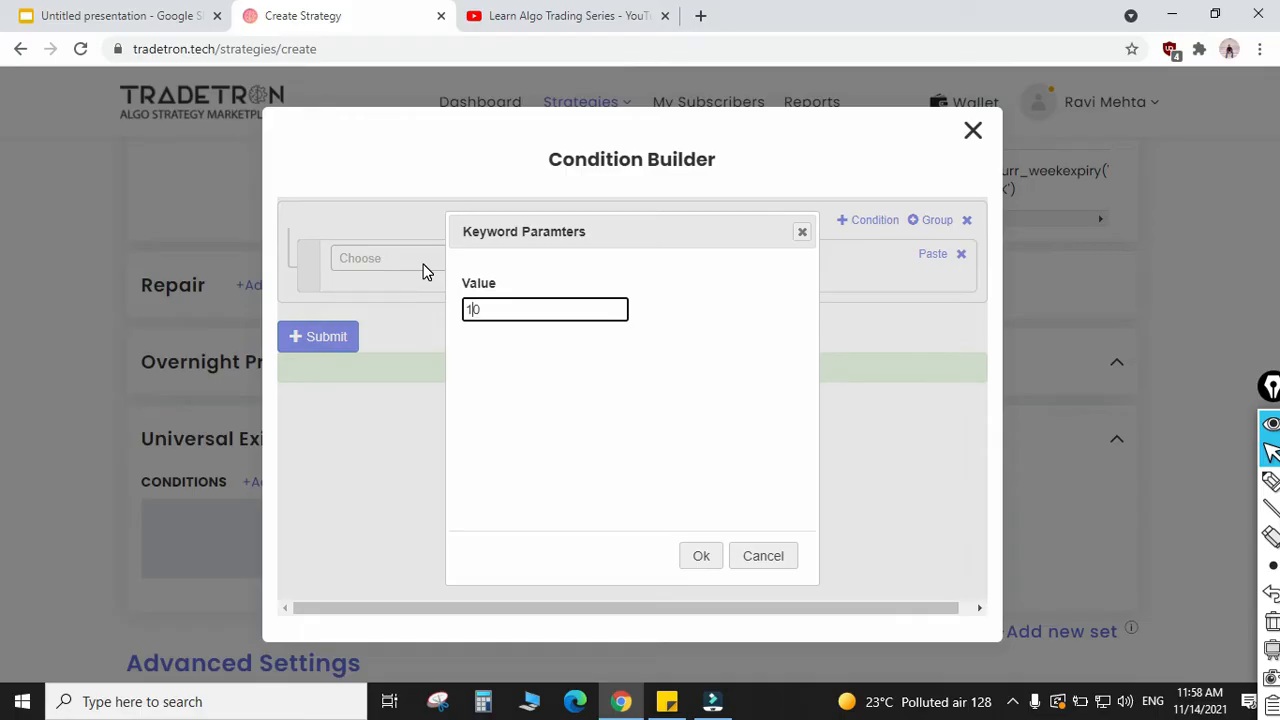
type("1500")
key("Tab")
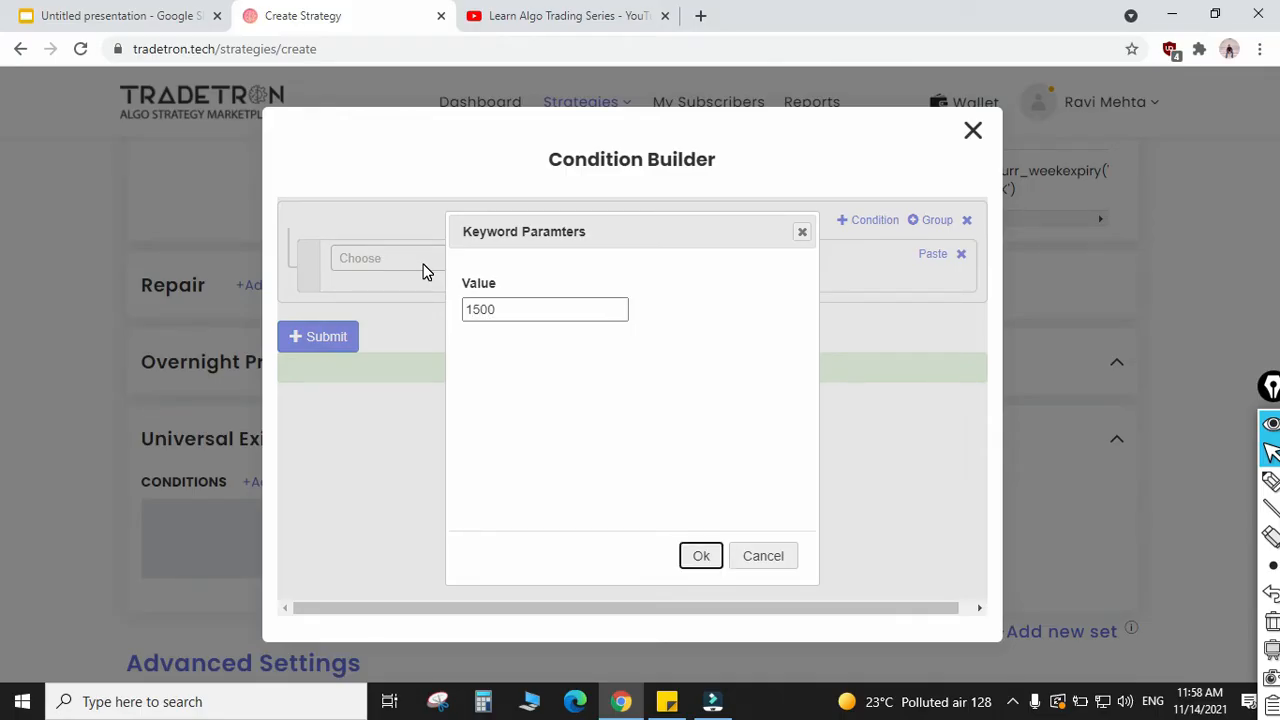
key("Return")
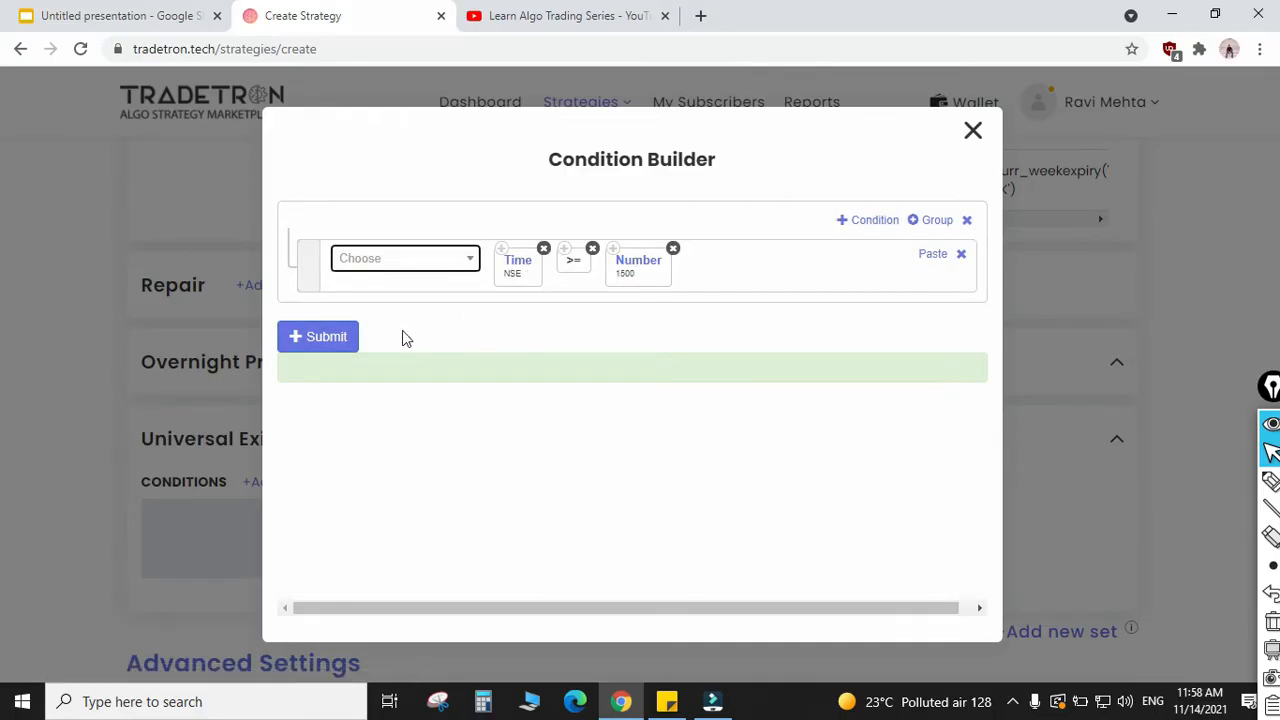
left_click(314, 344)
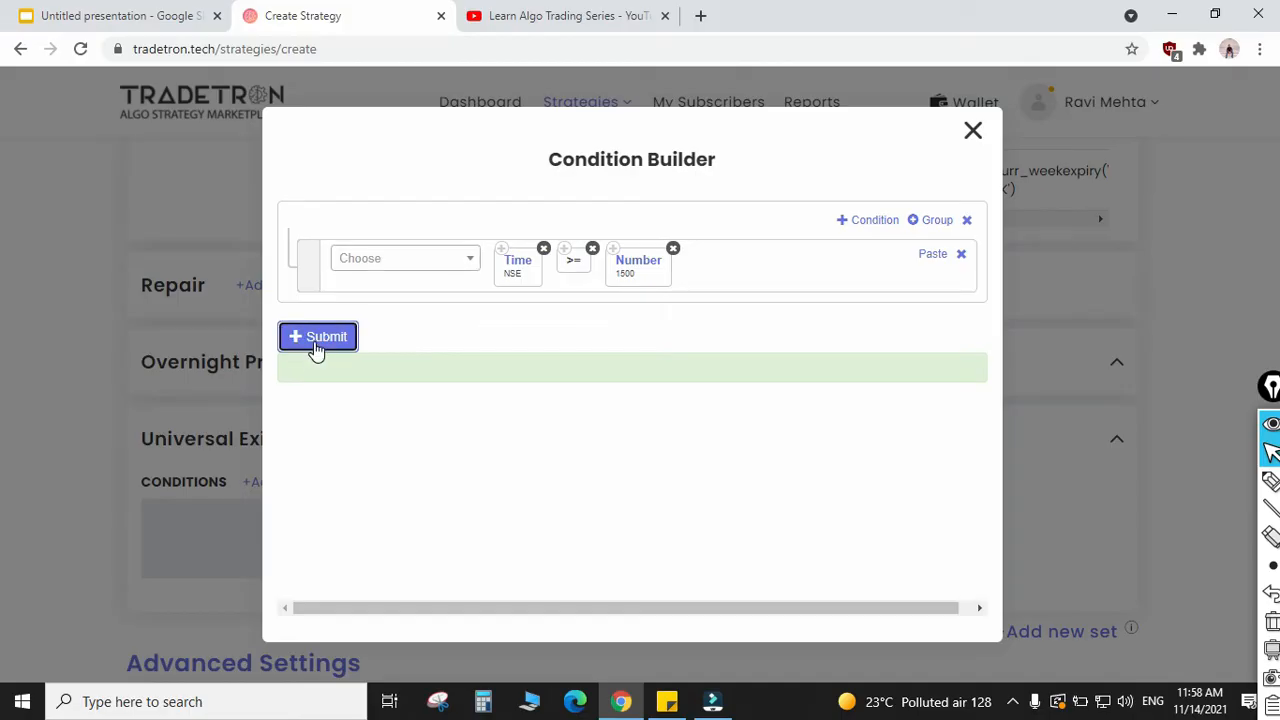
left_click(972, 131)
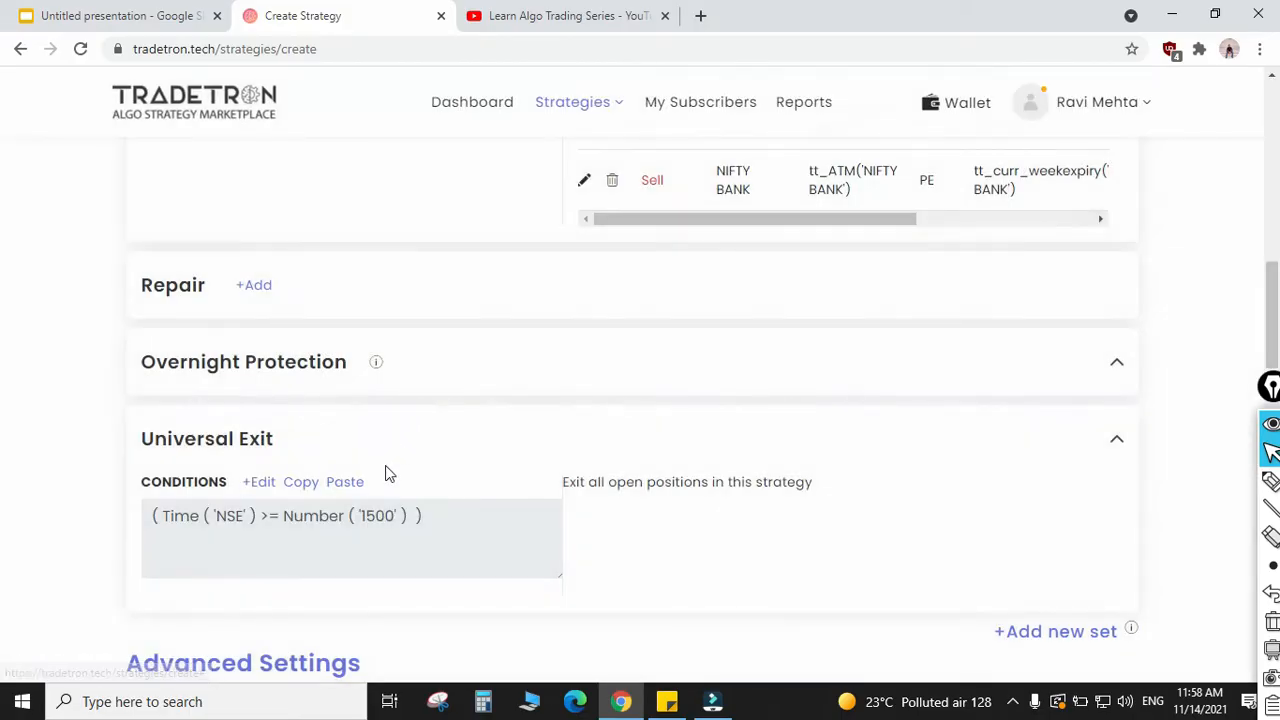
Step: Review the Entry condition and positions of Set №1 together with the Universal Exit condition
scroll(449, 423, "up", 4)
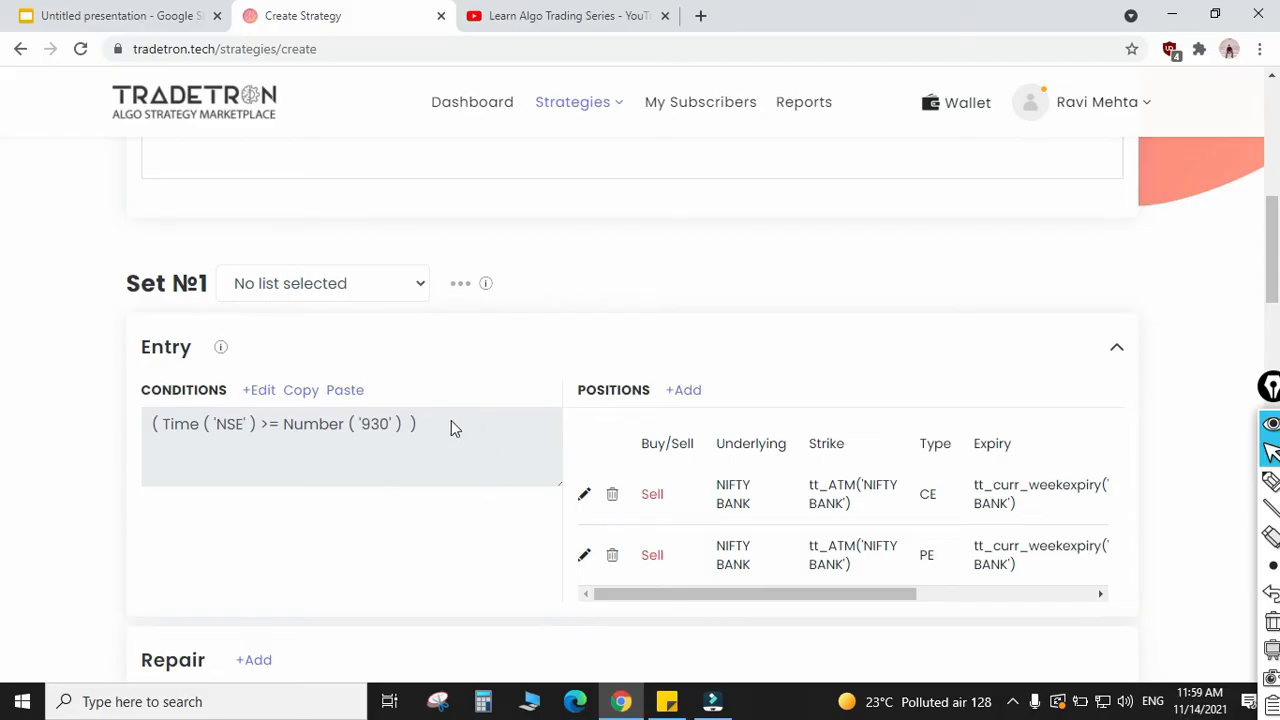
scroll(451, 428, "down", 2)
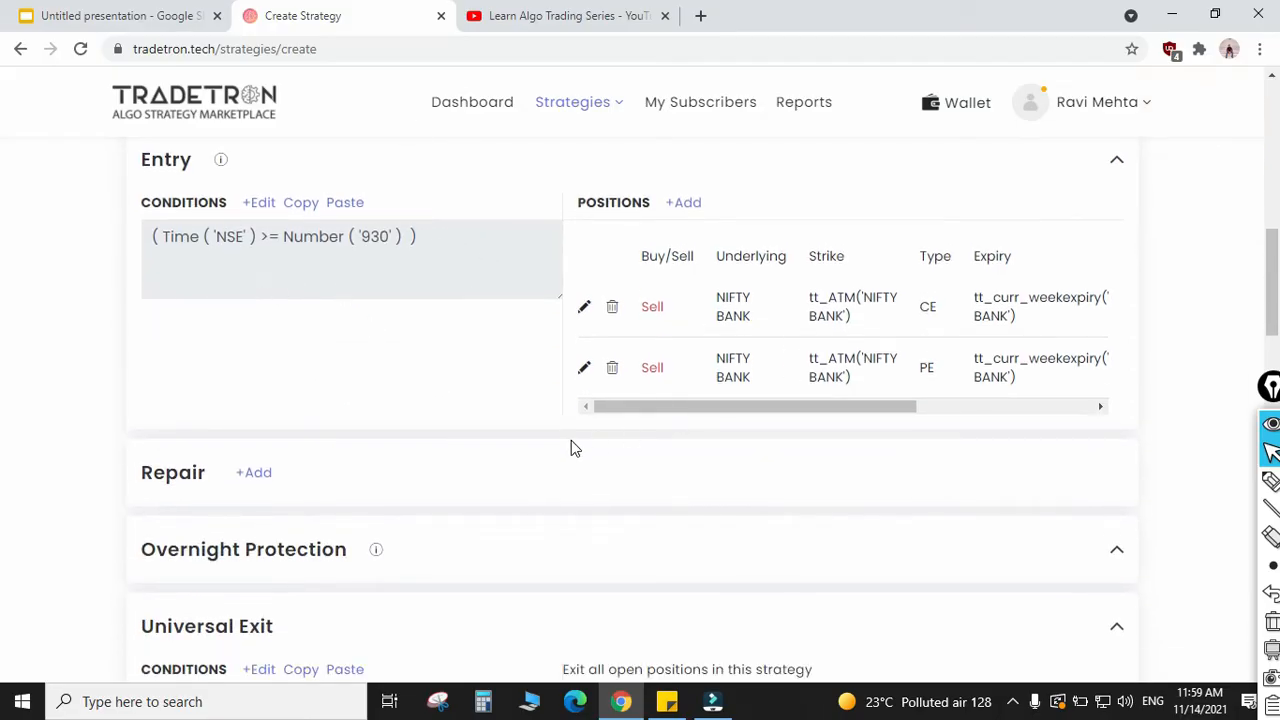
scroll(573, 447, "down", 3)
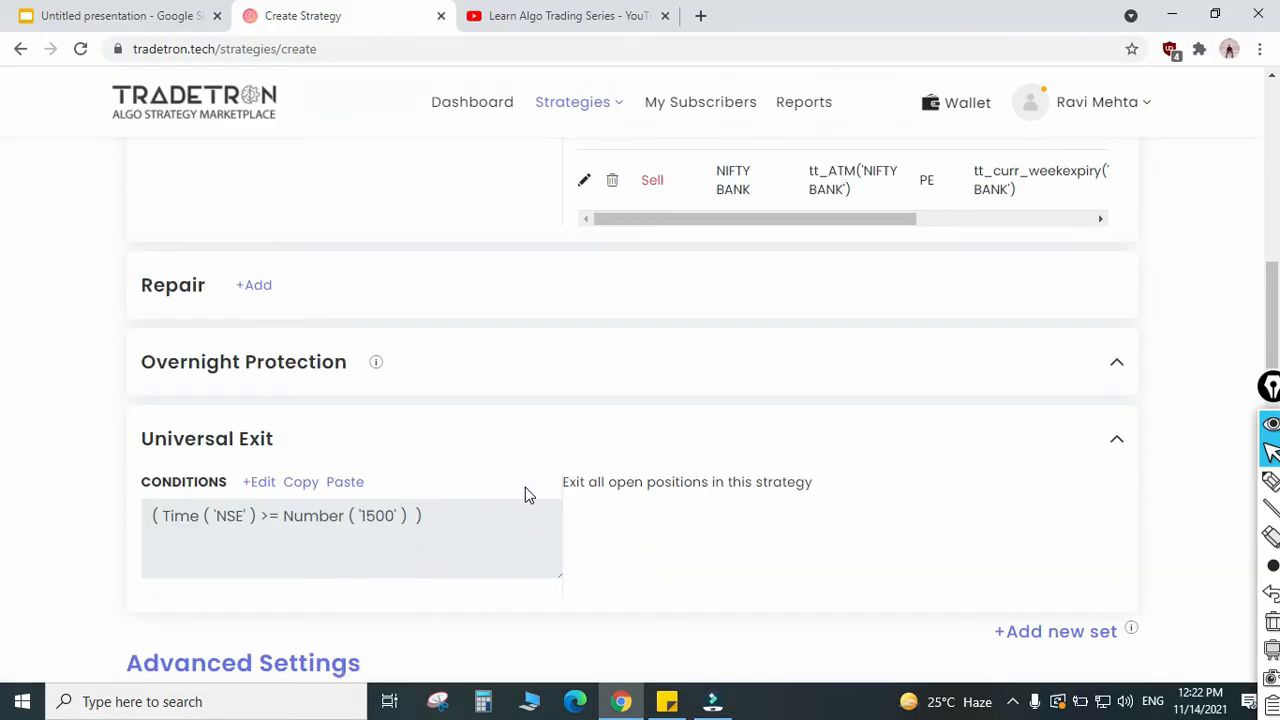
scroll(525, 487, "up", 5)
scroll(525, 487, "down", 2)
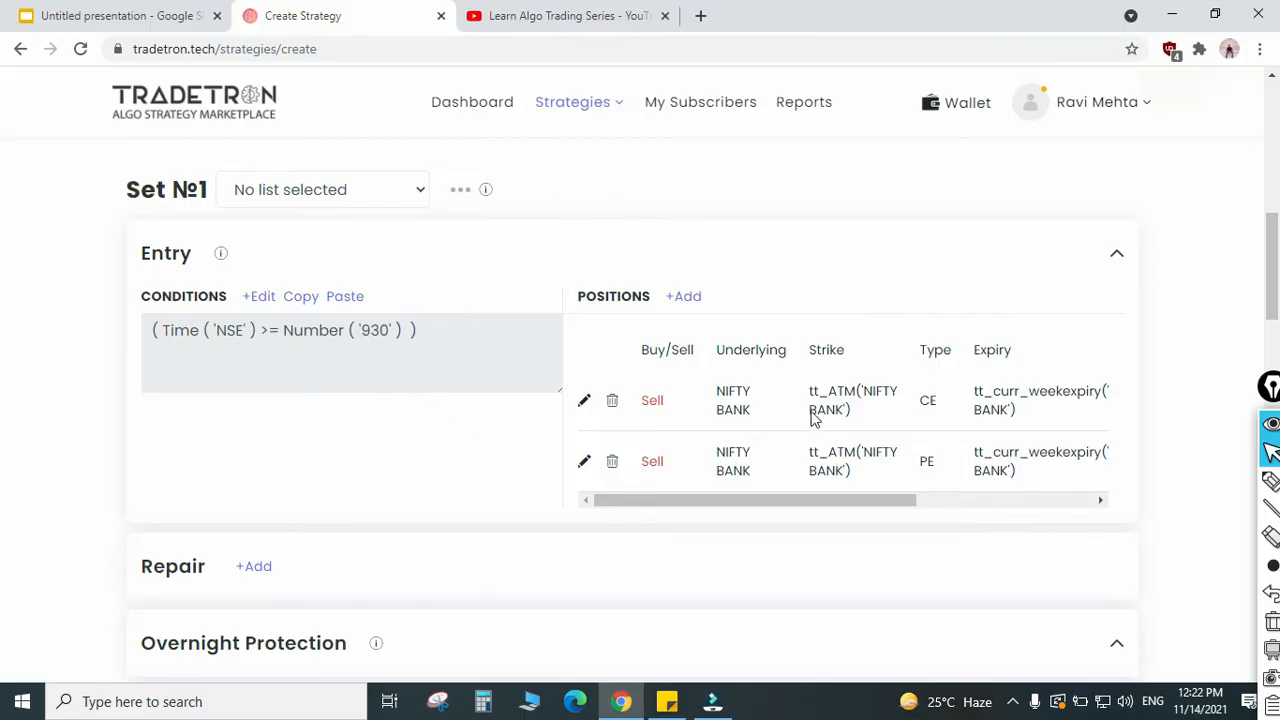
Step: Edit the call position in Entry, switch its strike to Fx and open the strike's Formula Builder
left_click(582, 400)
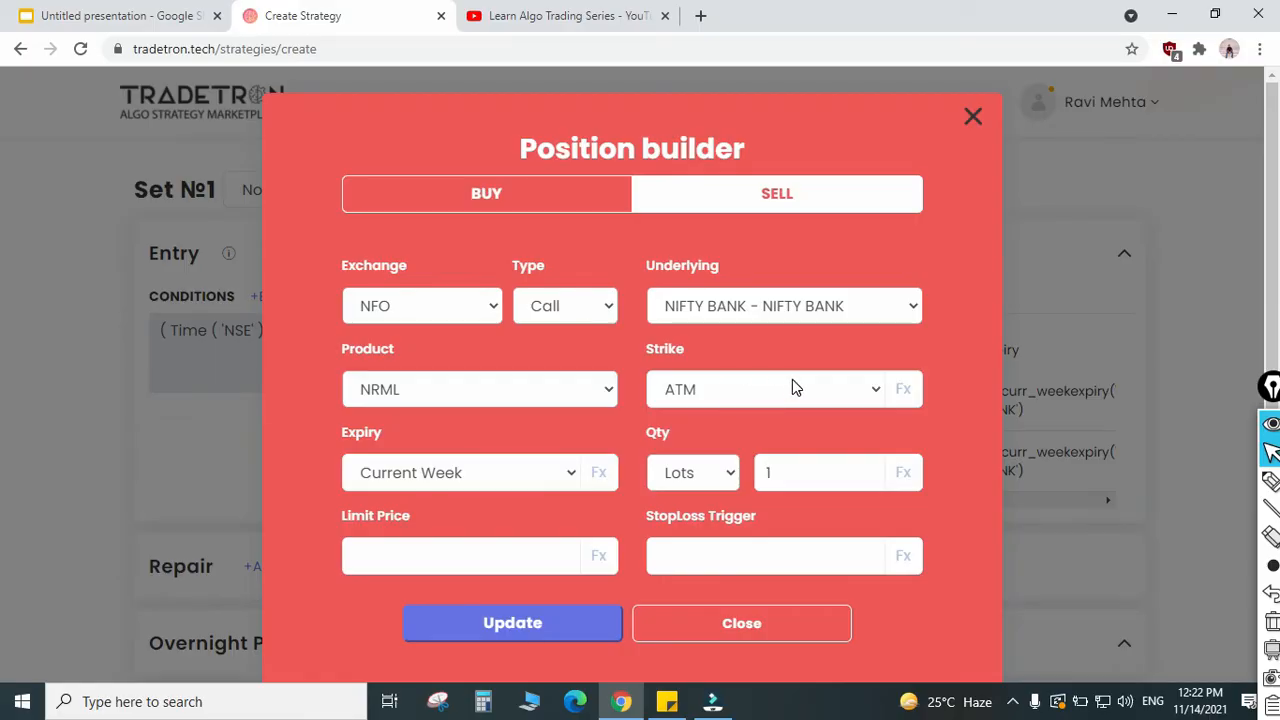
left_click(856, 396)
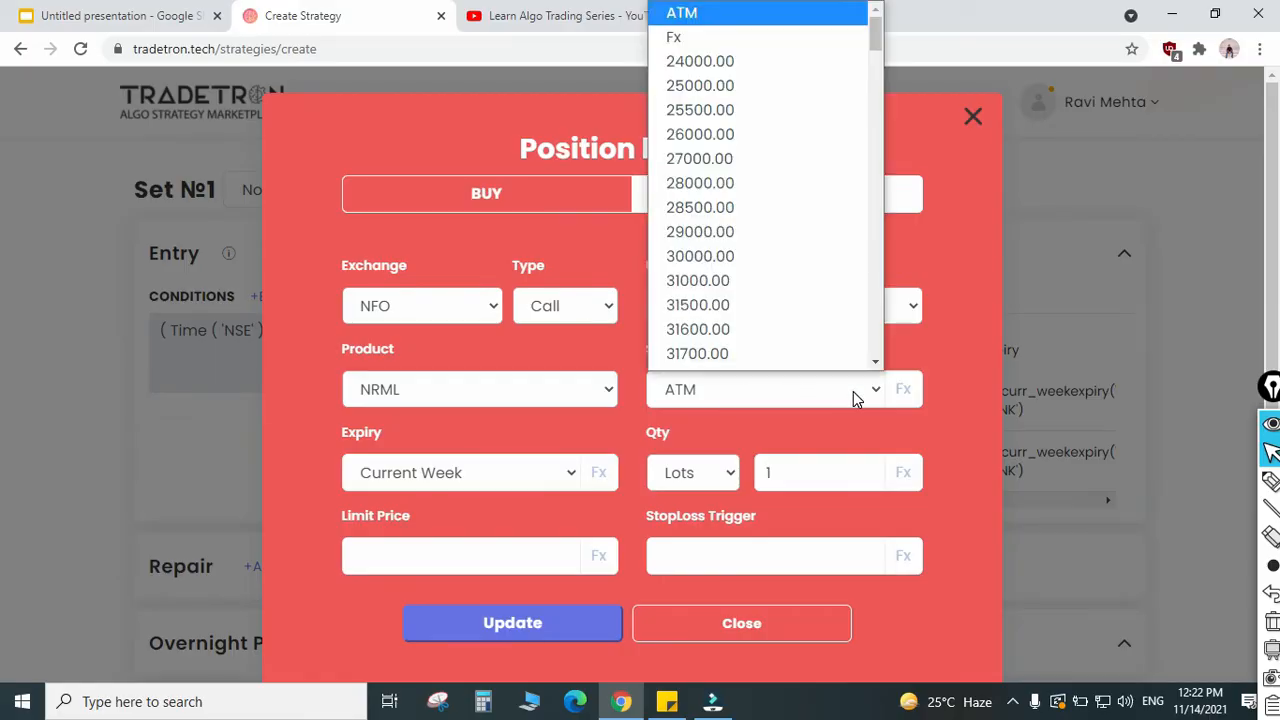
left_click(726, 38)
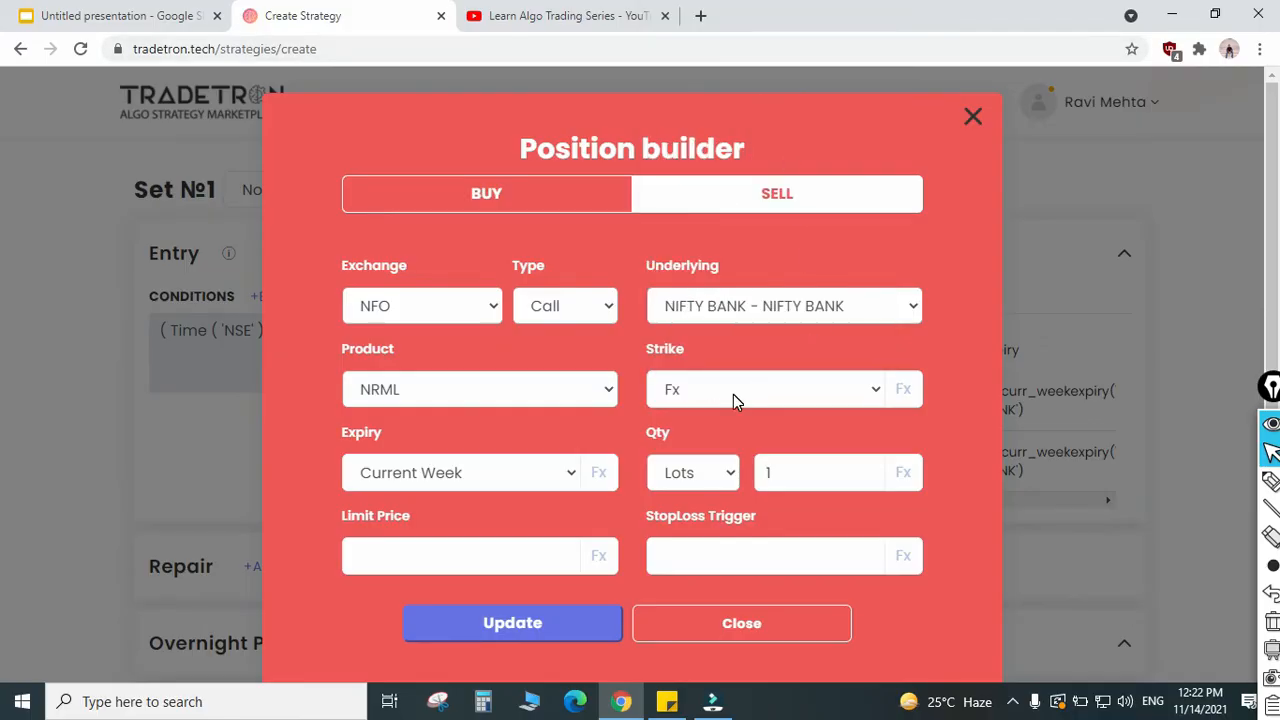
left_click(737, 395)
left_click(749, 38)
left_click(907, 398)
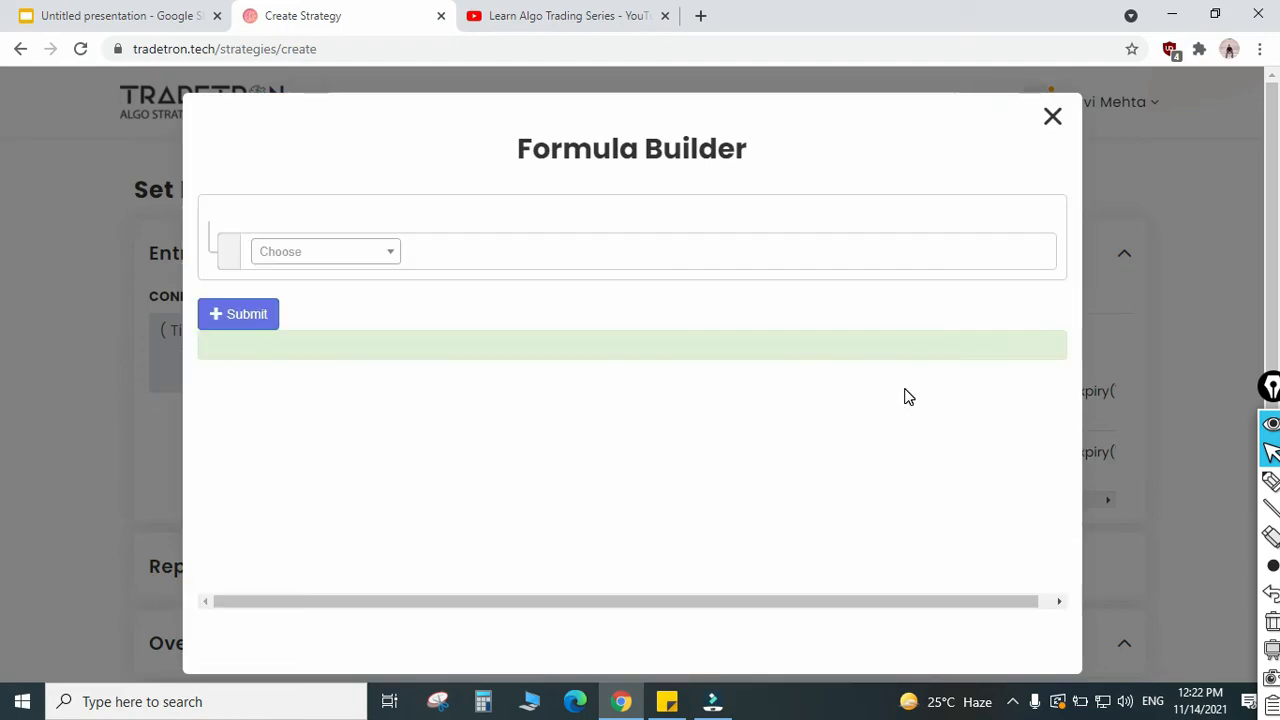
Step: Choose the Round keyword for the strike formula and set LTP as its value
left_click(350, 258)
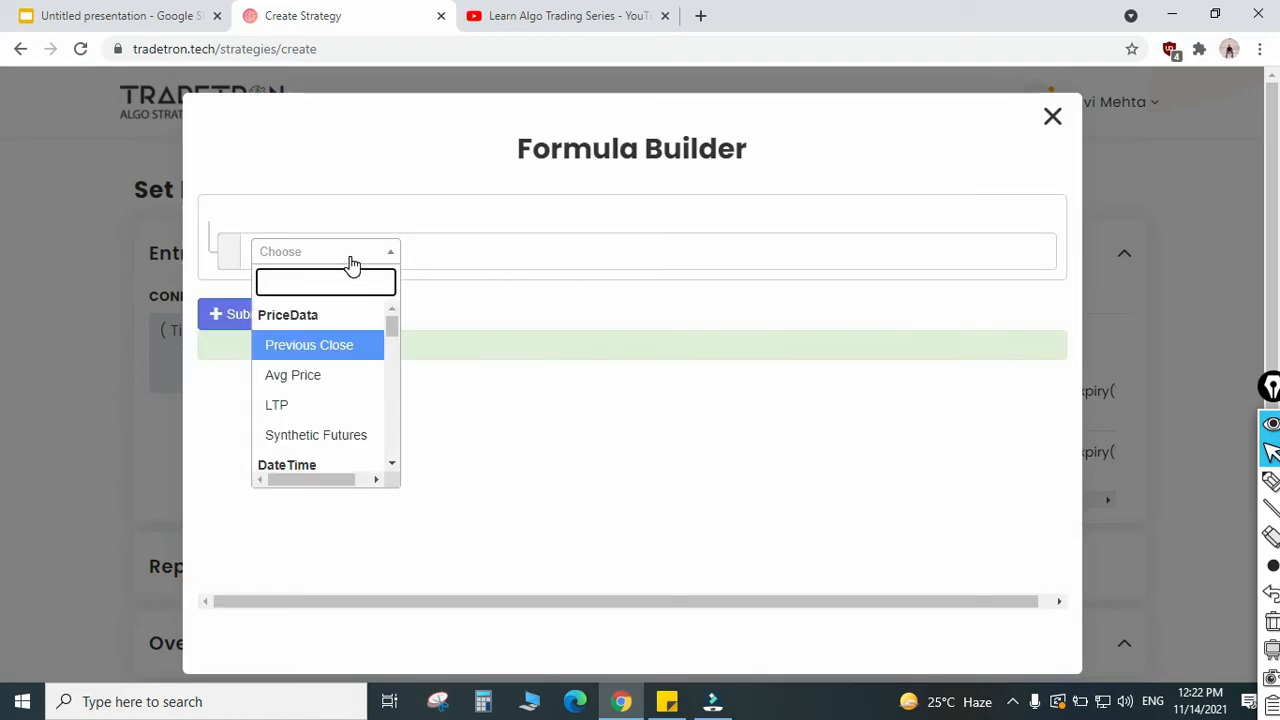
type("roun")
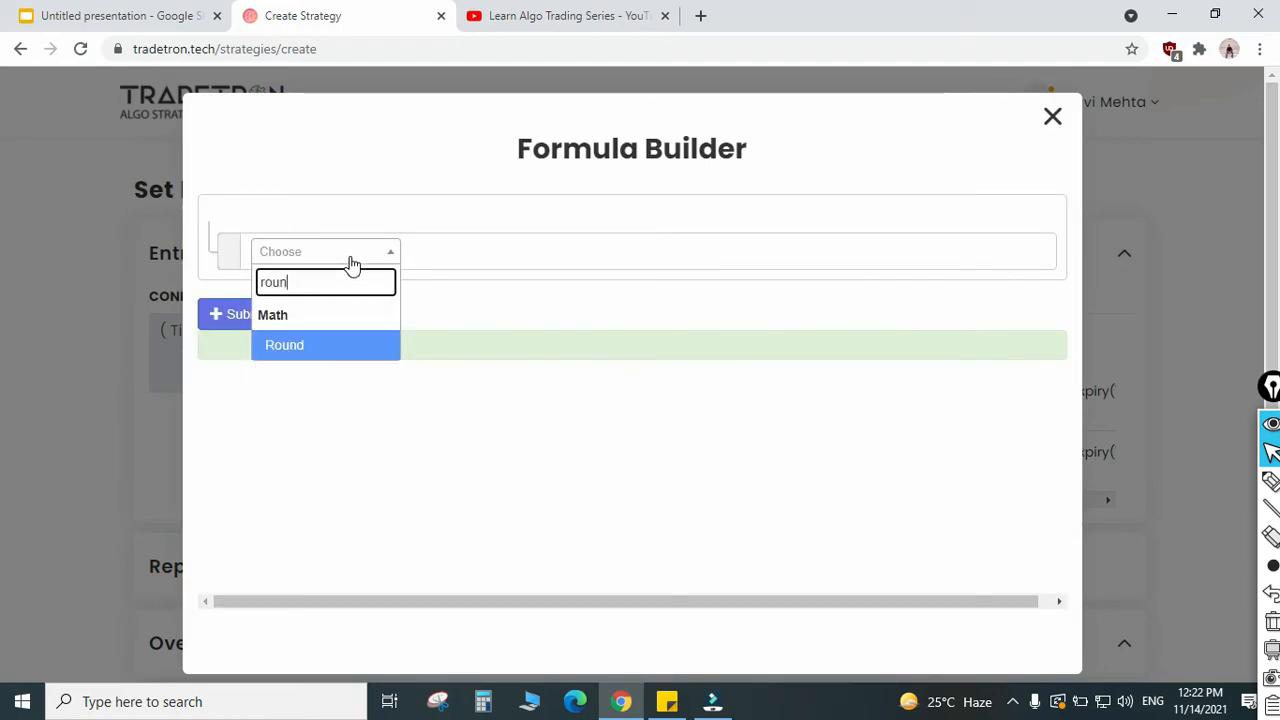
key("Return")
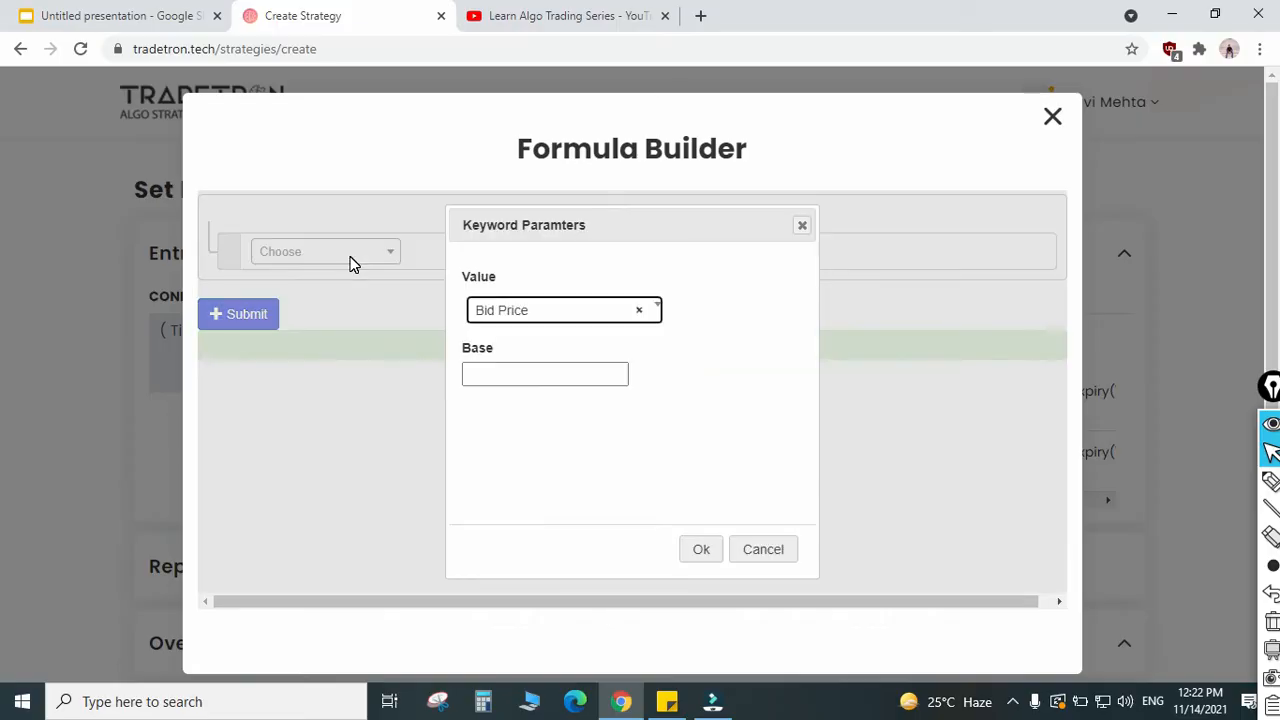
key("Return")
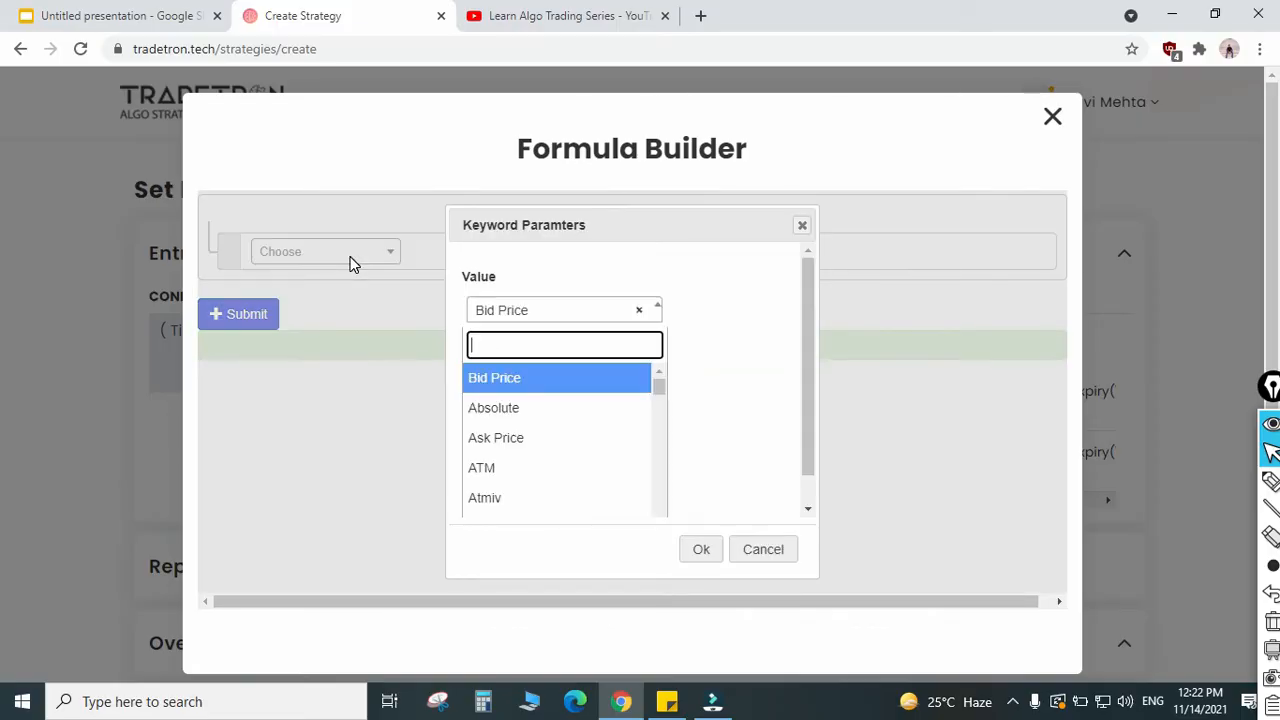
type("ltp")
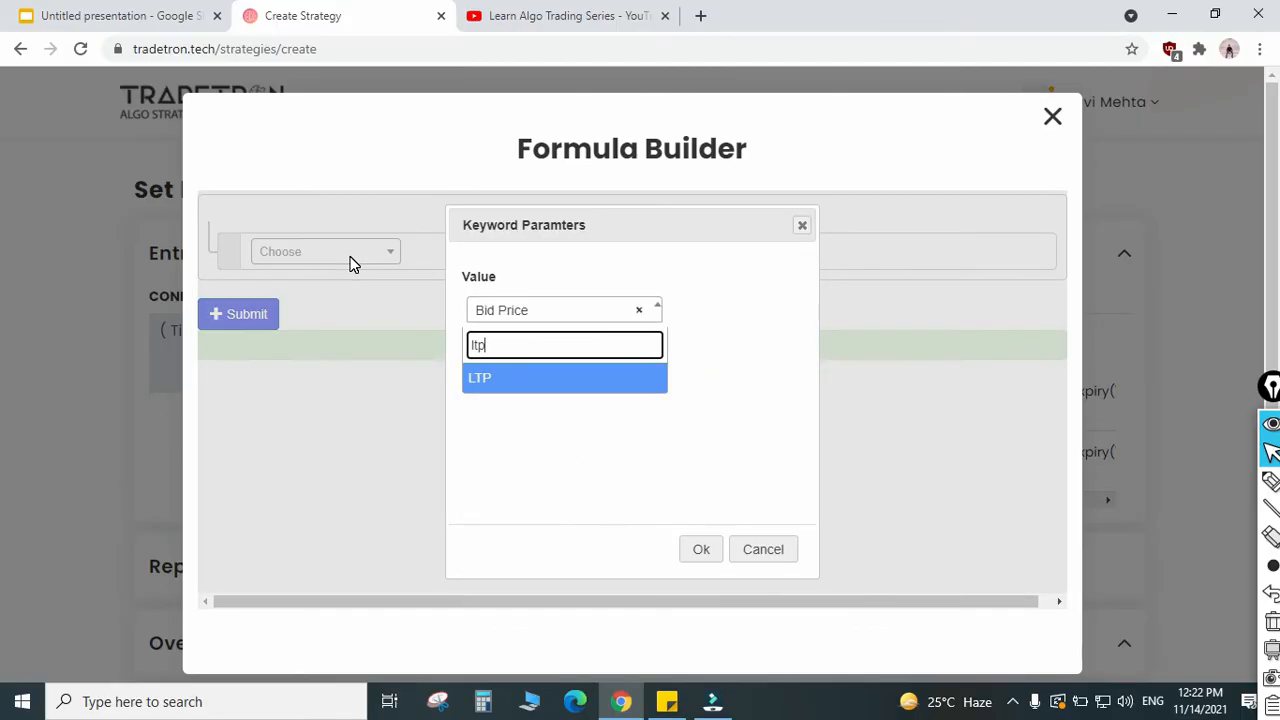
key("Return")
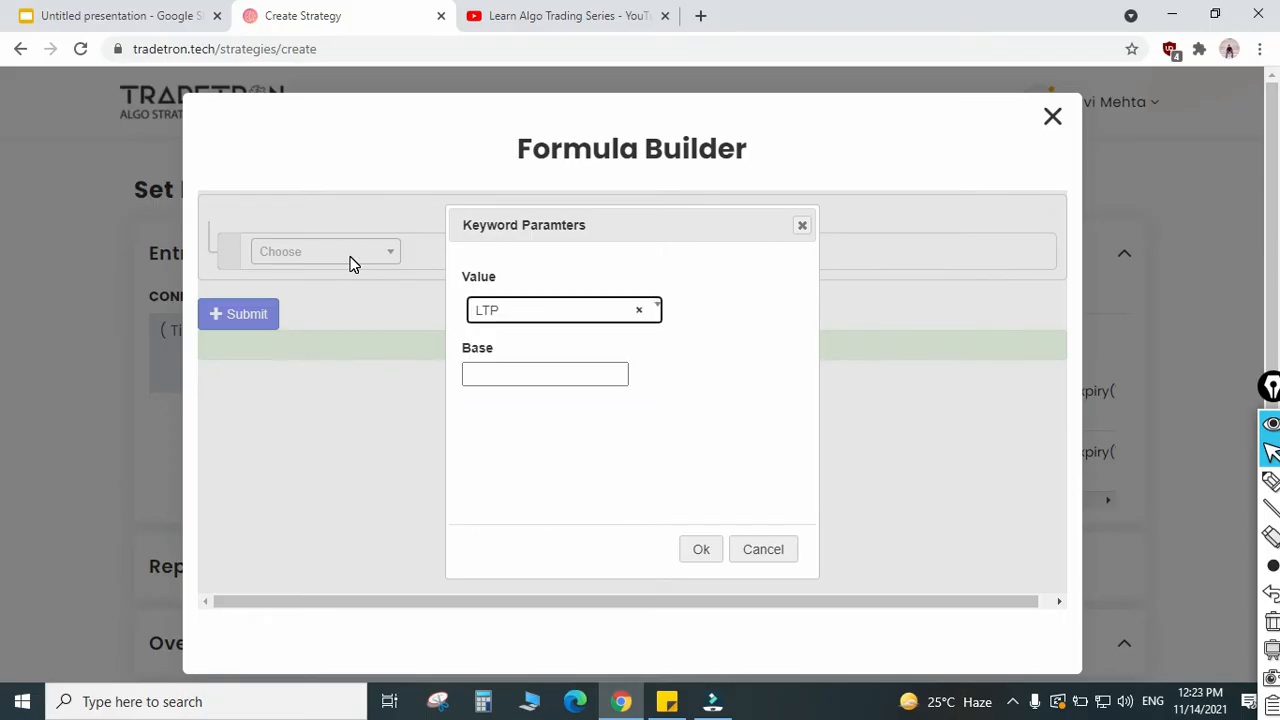
Step: Set the Round keyword's base to 100 and add it to the strike formula
key("Tab")
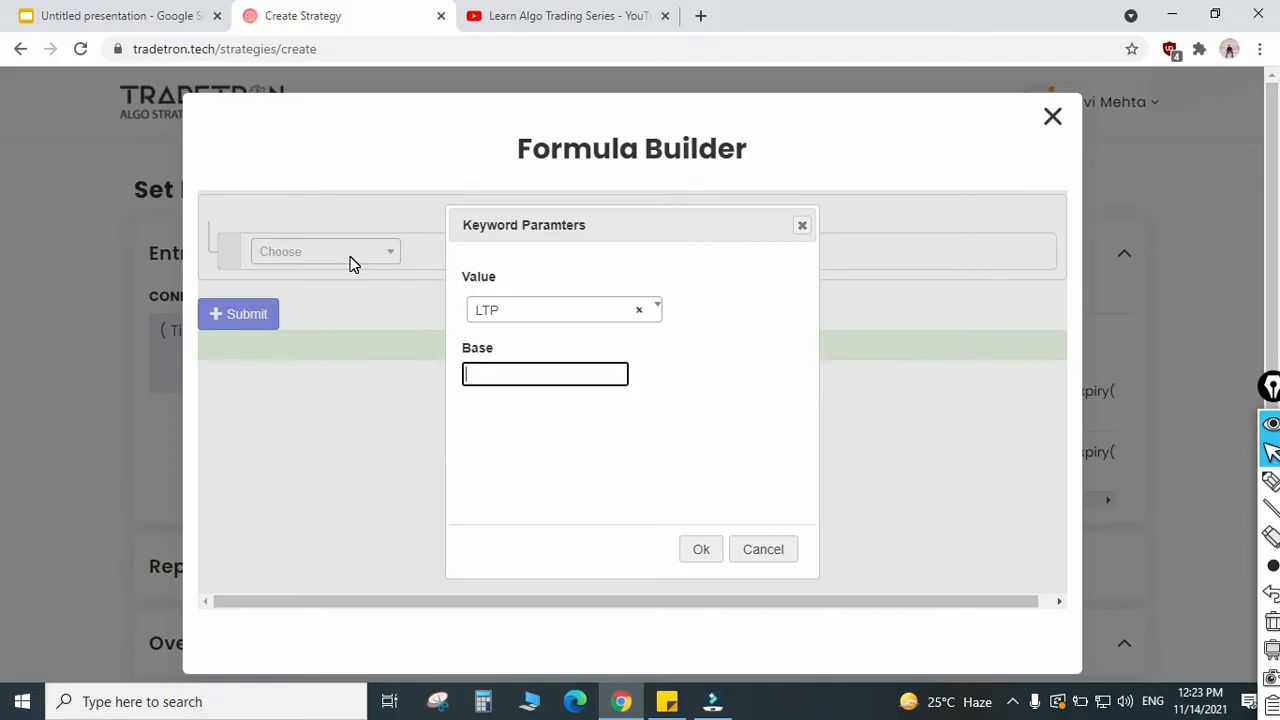
type("100")
left_click(576, 457)
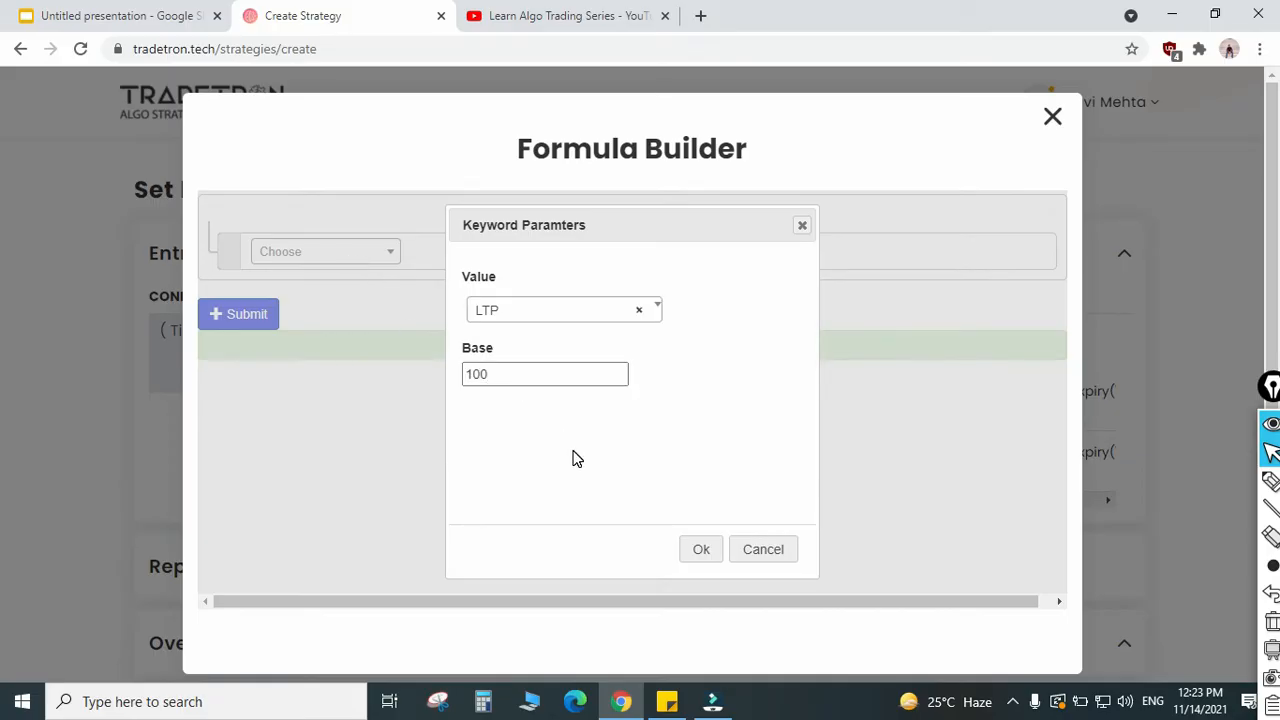
left_click(544, 380)
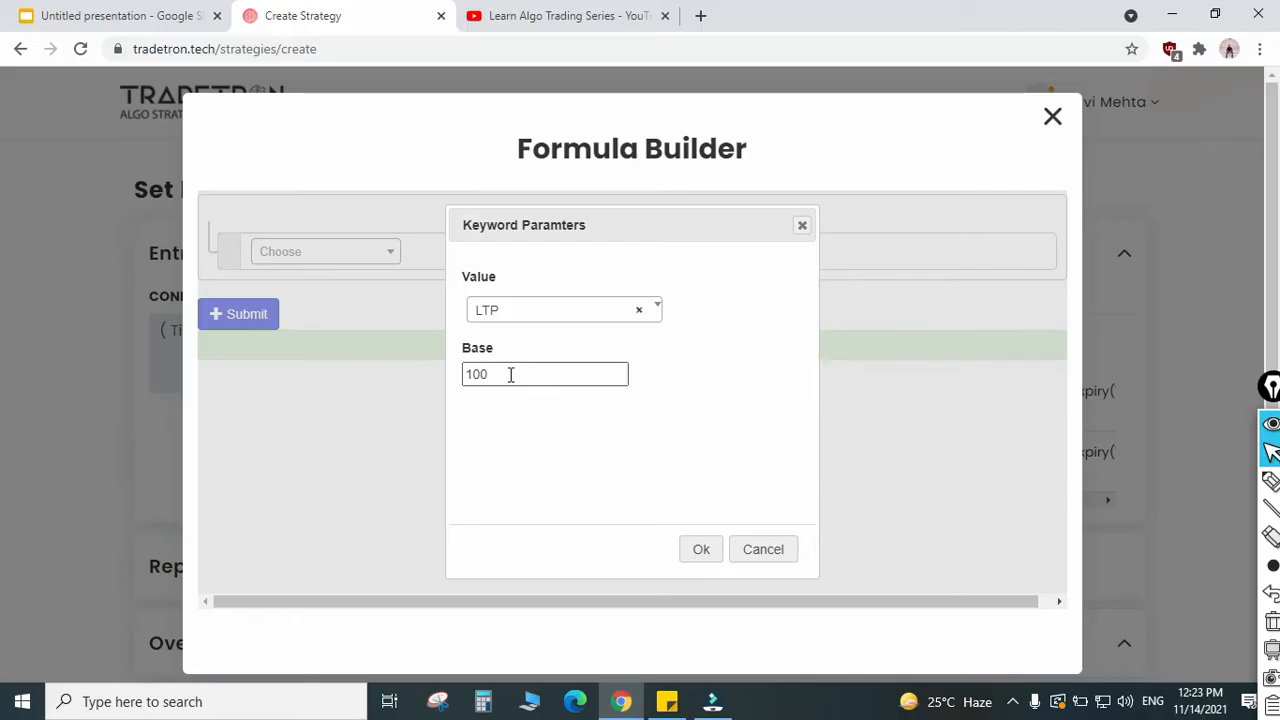
left_click(700, 550)
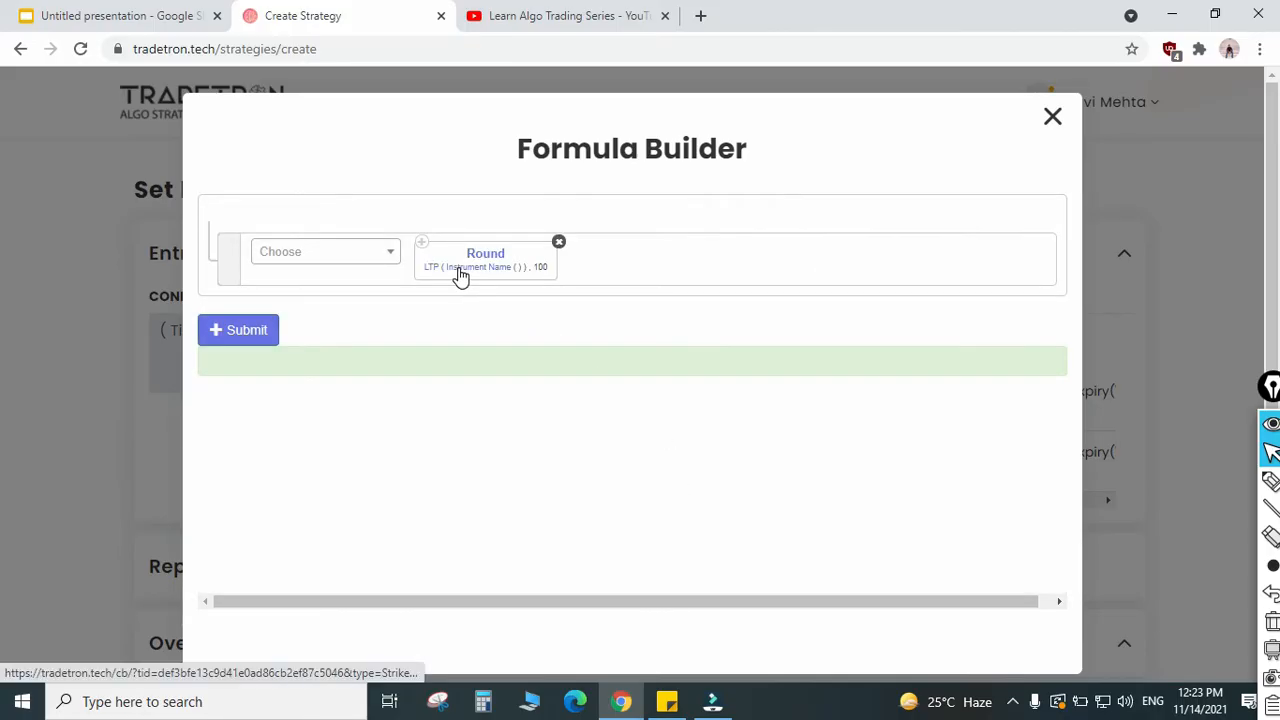
Step: Set the instrument of LTP in the call strike's Round formula to NFO - NIFTY BANK
left_click(460, 276)
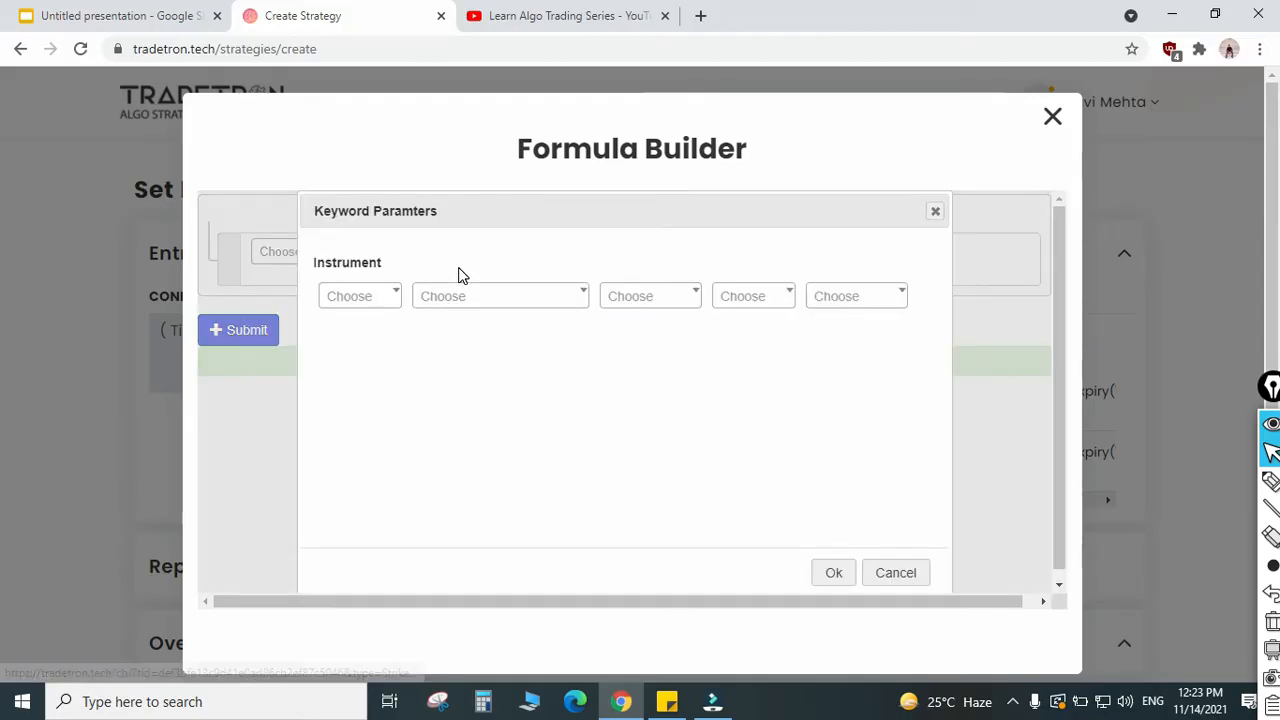
left_click(372, 296)
type("nfo")
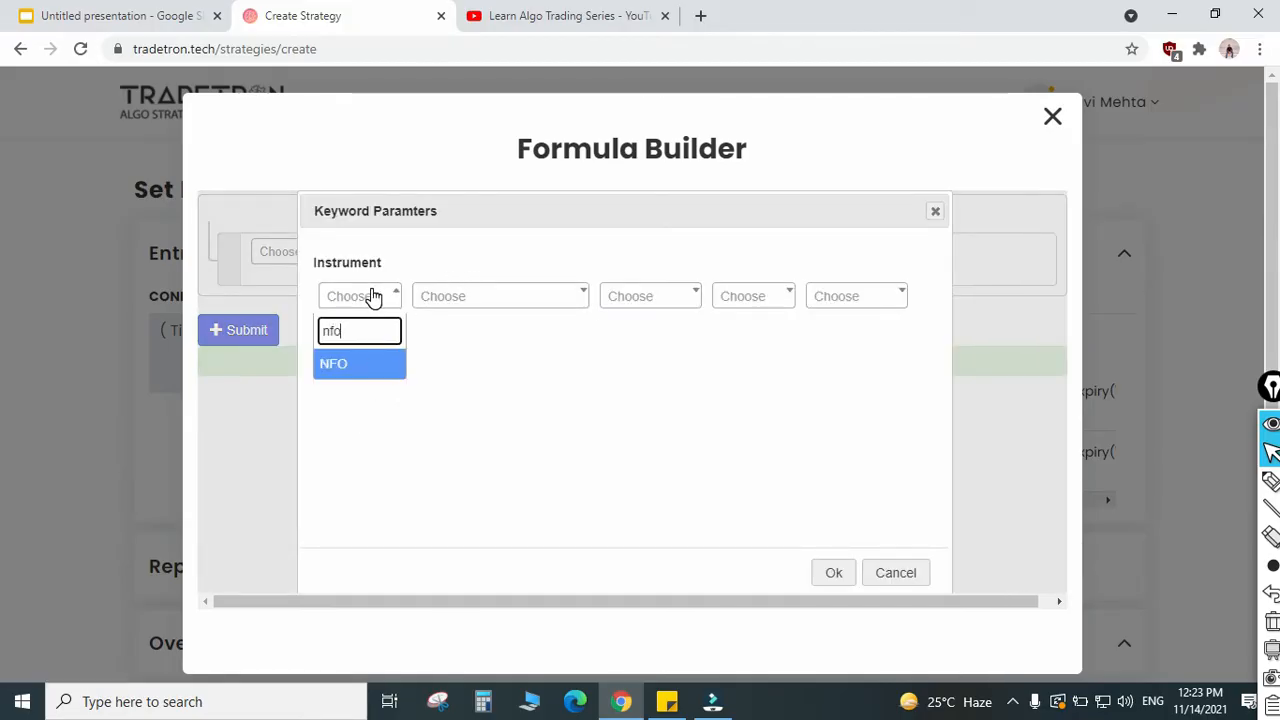
key("Return")
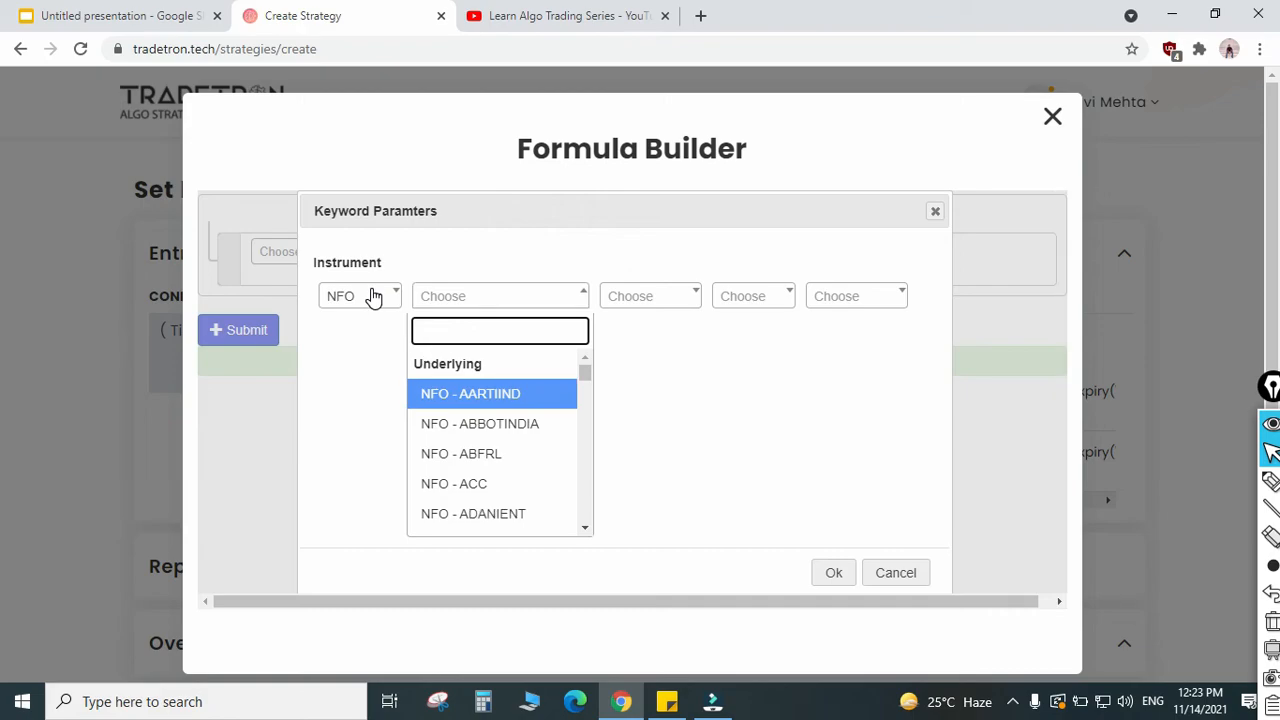
type("nifty")
key("Return")
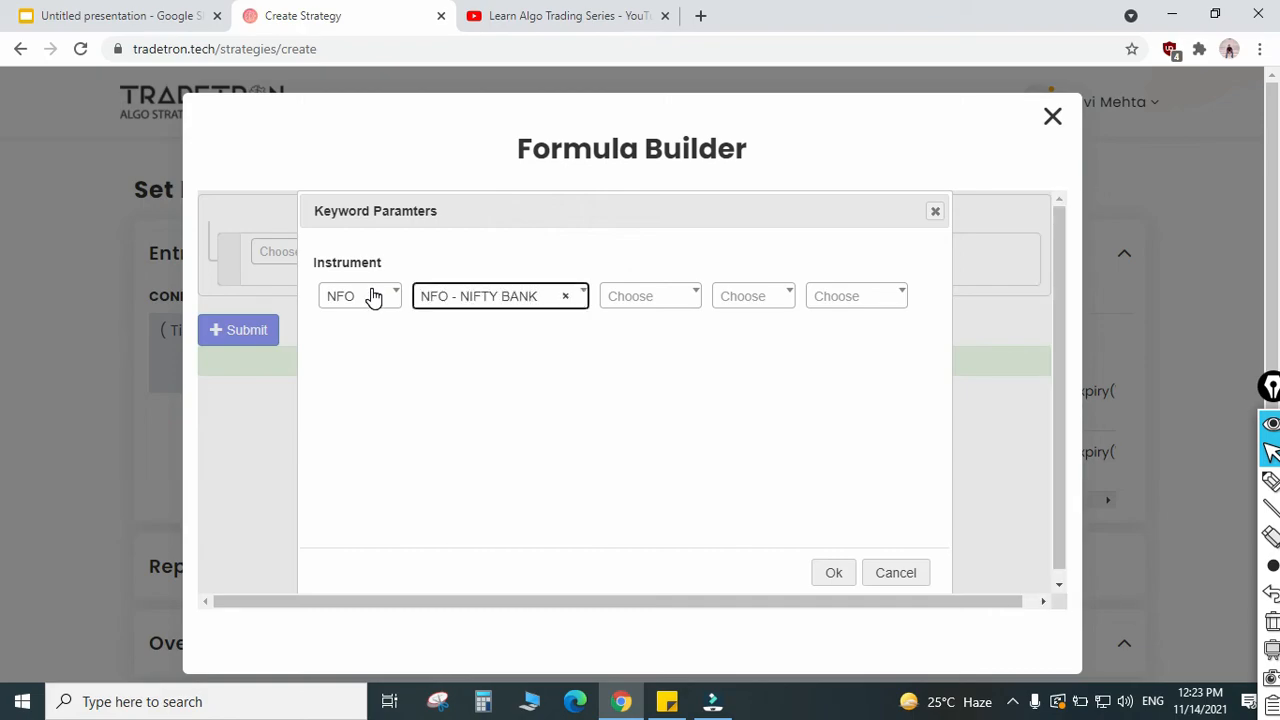
left_click(655, 298)
left_click(655, 300)
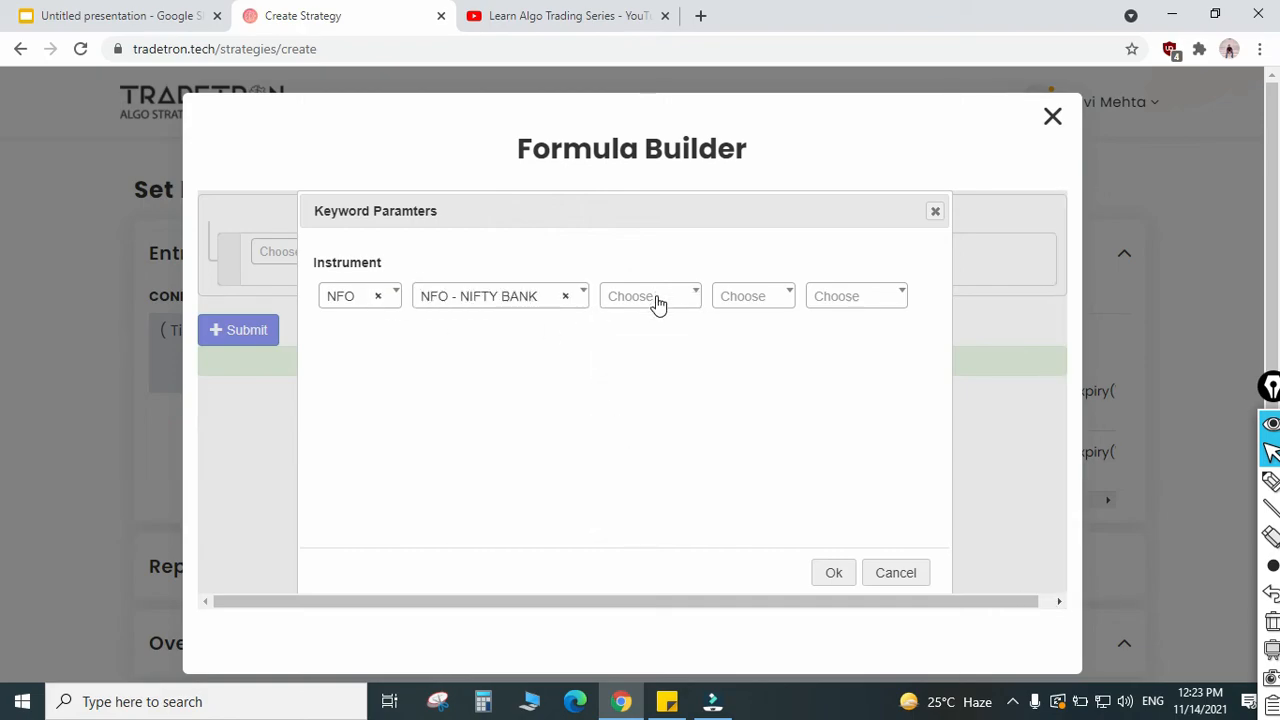
left_click(833, 573)
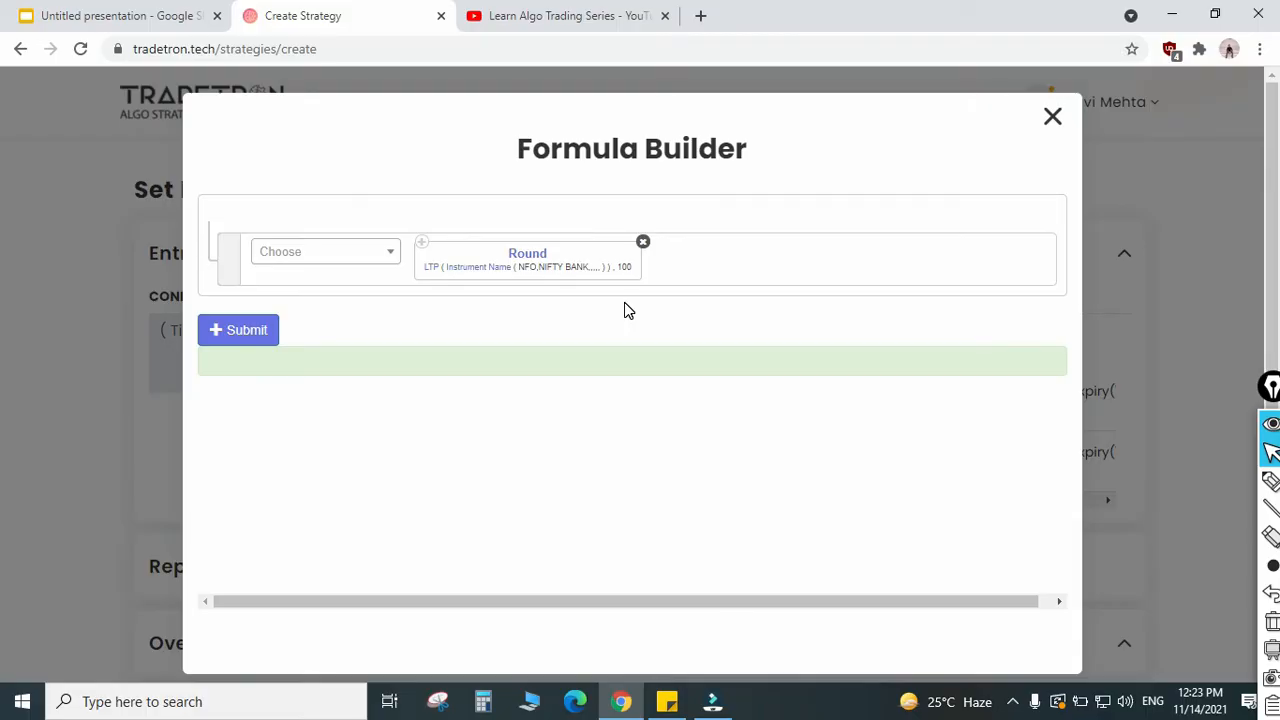
Step: Submit the strike formula, update the call position with it and close the Position builder
left_click(258, 337)
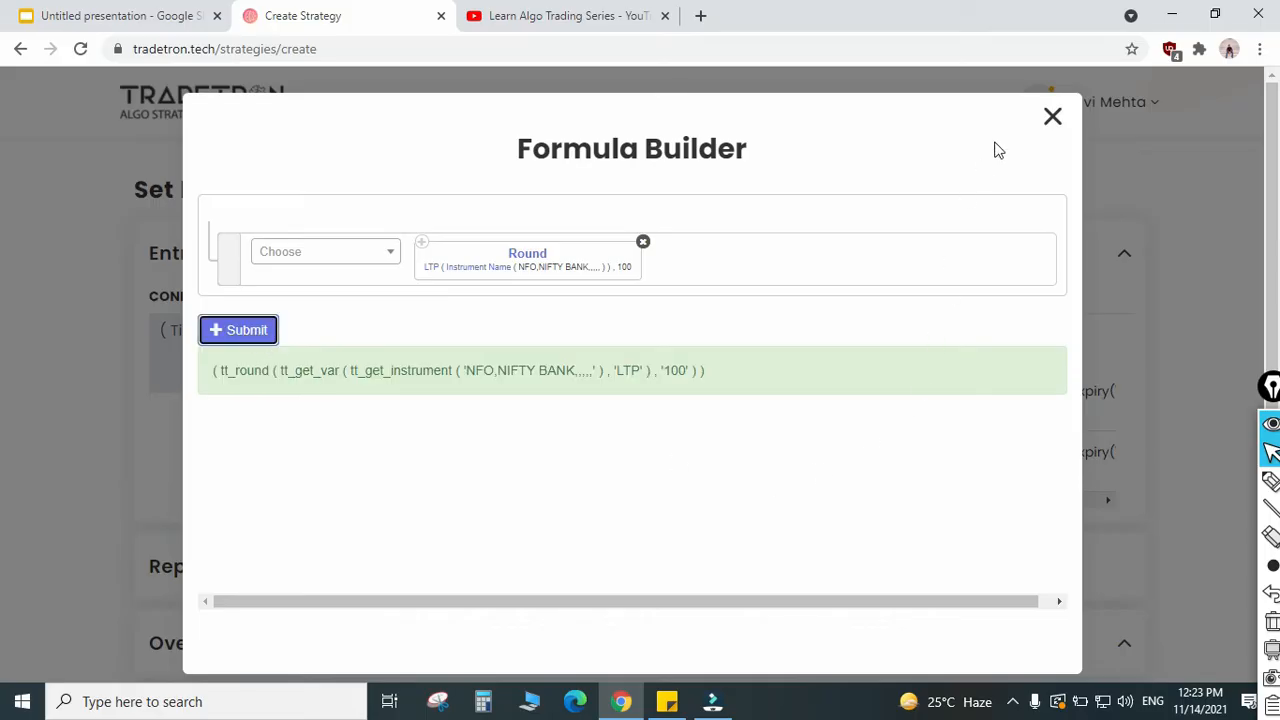
left_click(1052, 117)
left_click(545, 630)
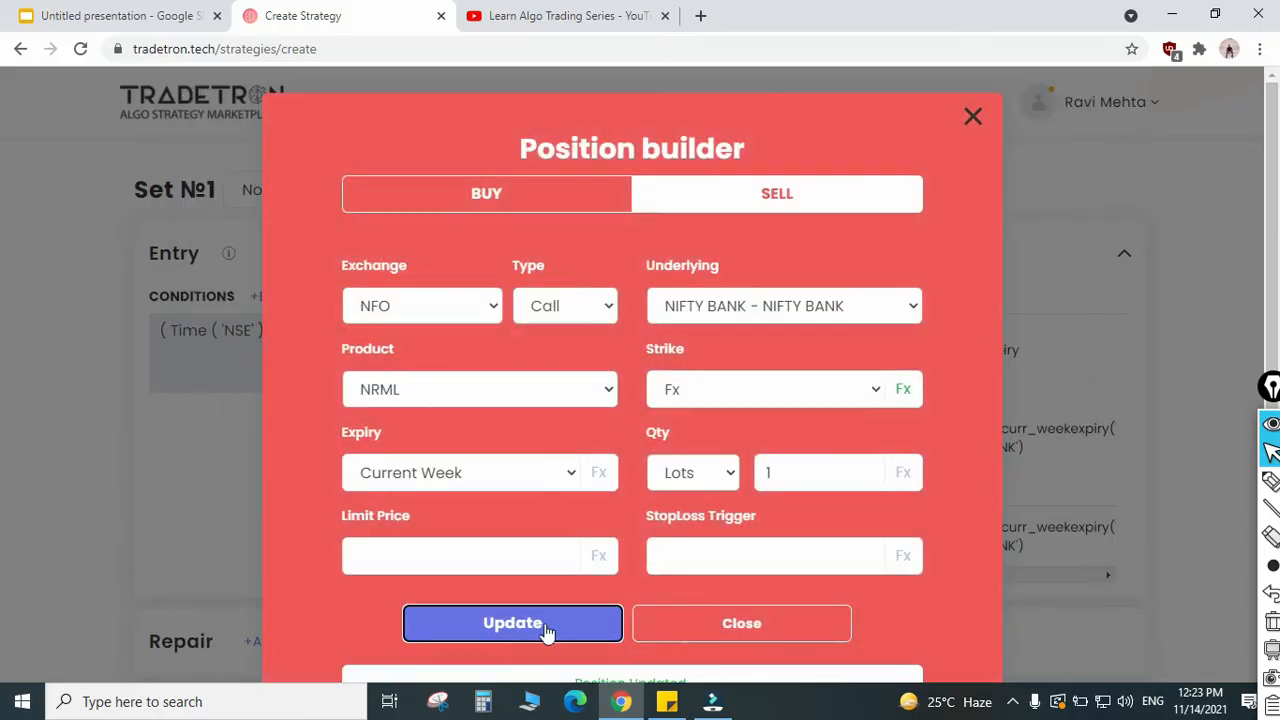
left_click(740, 612)
Step: Edit the put position in Entry, switch its strike to Fx and open the strike's Formula Builder
scroll(818, 476, "down", 1)
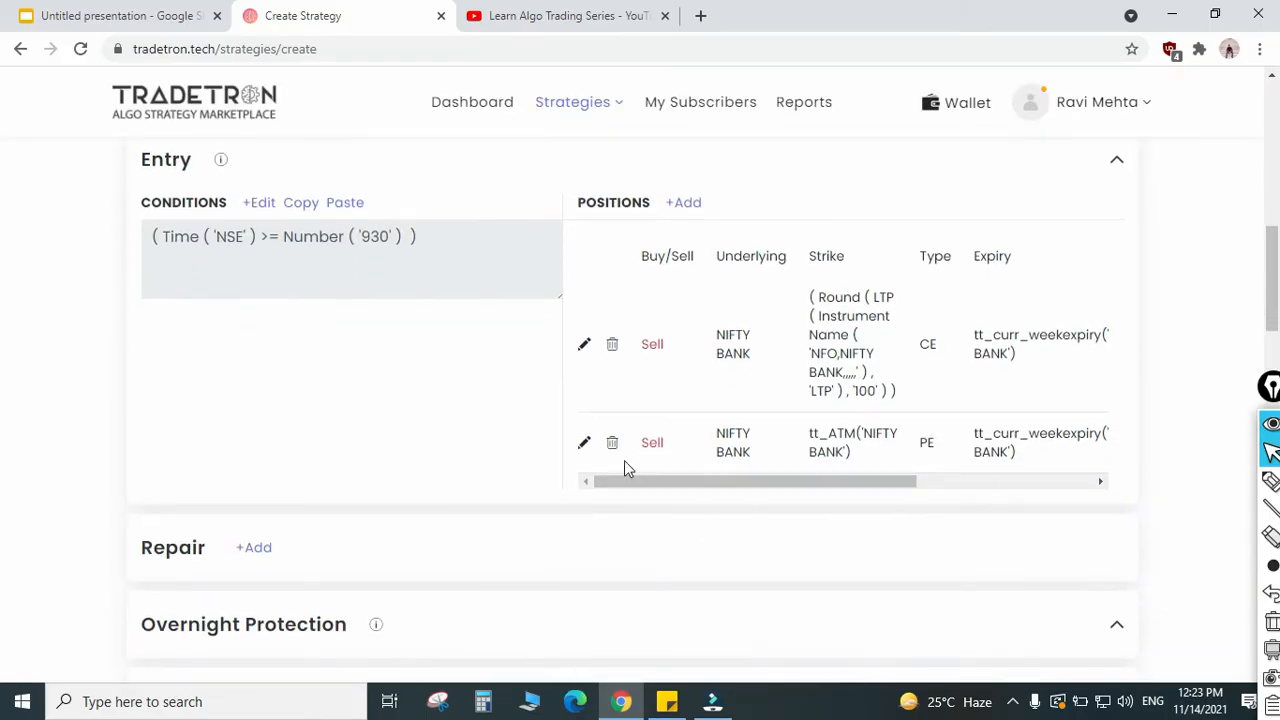
left_click(587, 446)
left_click(790, 389)
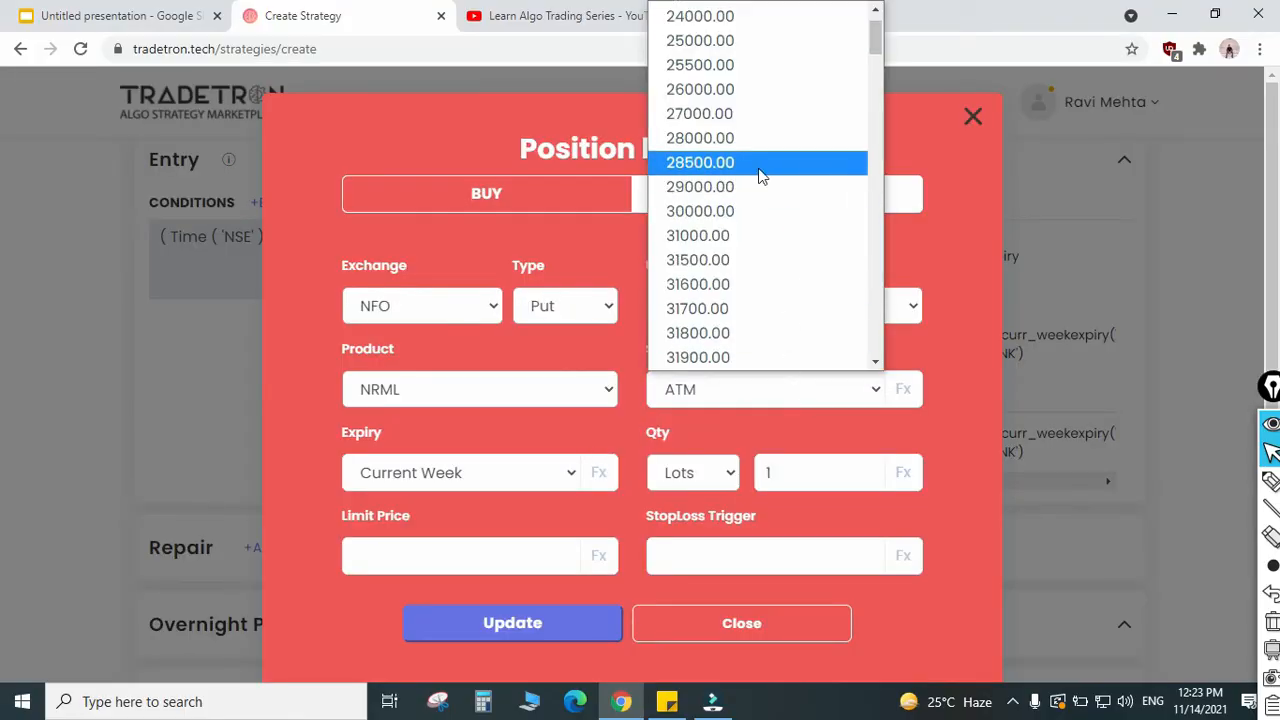
scroll(766, 170, "up", 2)
left_click(729, 38)
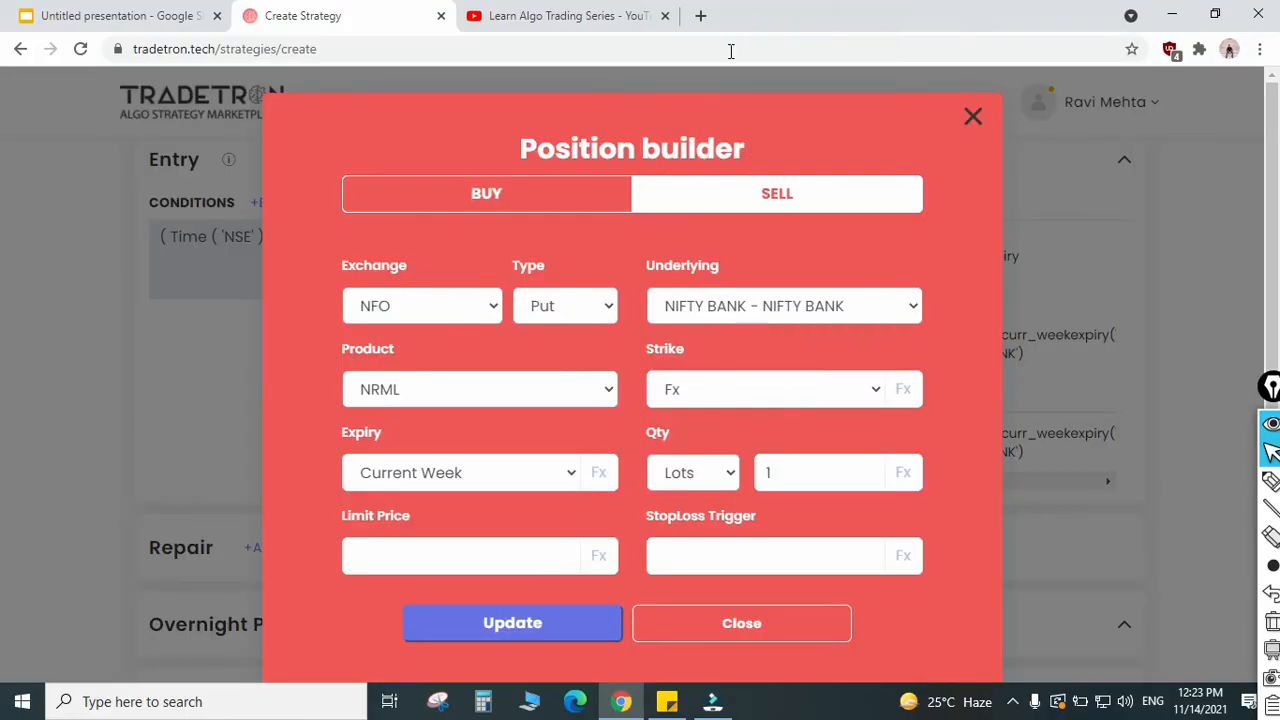
left_click(906, 393)
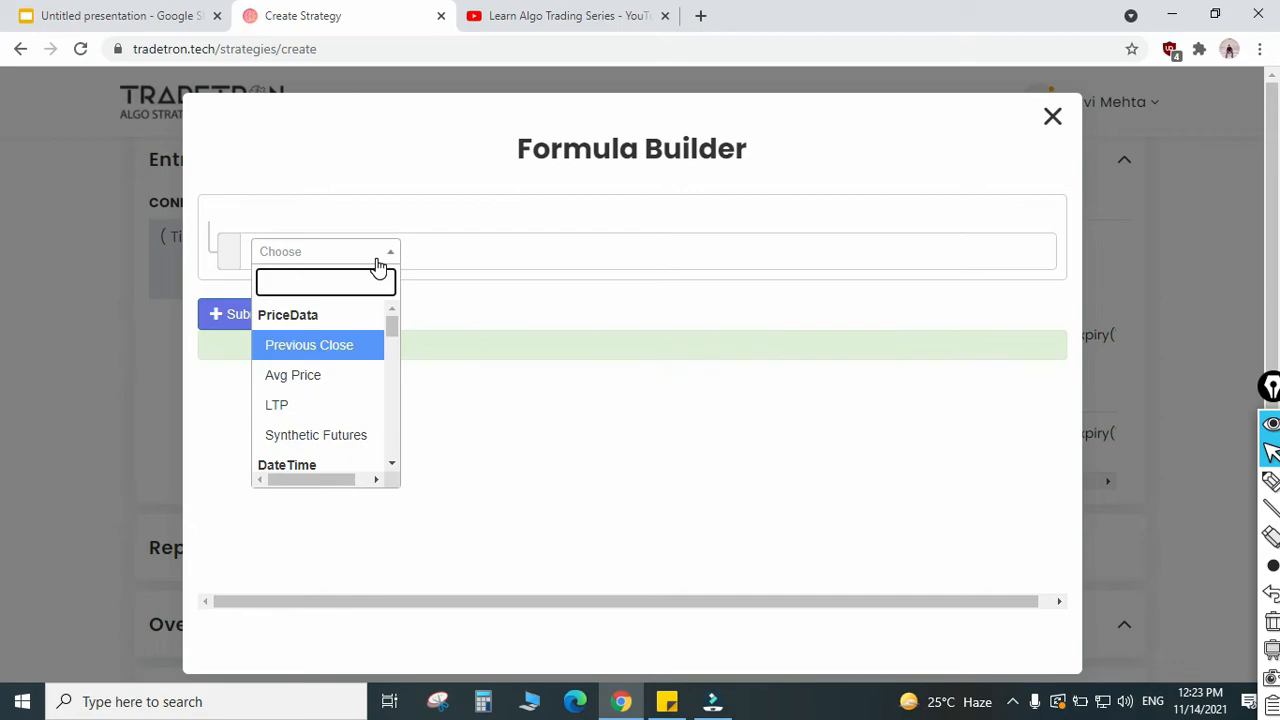
Step: Add a Round keyword to the put strike formula with LTP as its value and 100 as its base
type("rou")
key("Return")
key("Return")
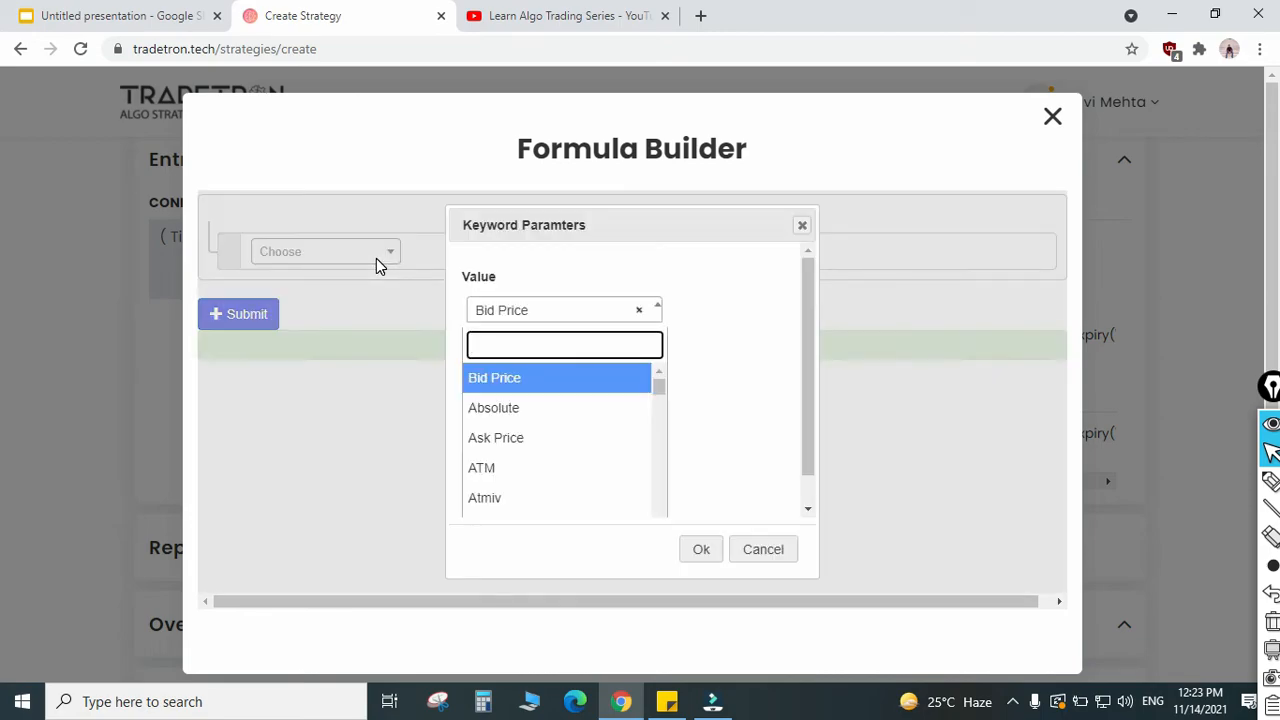
type("ltp")
key("Return")
key("Tab")
type("1")
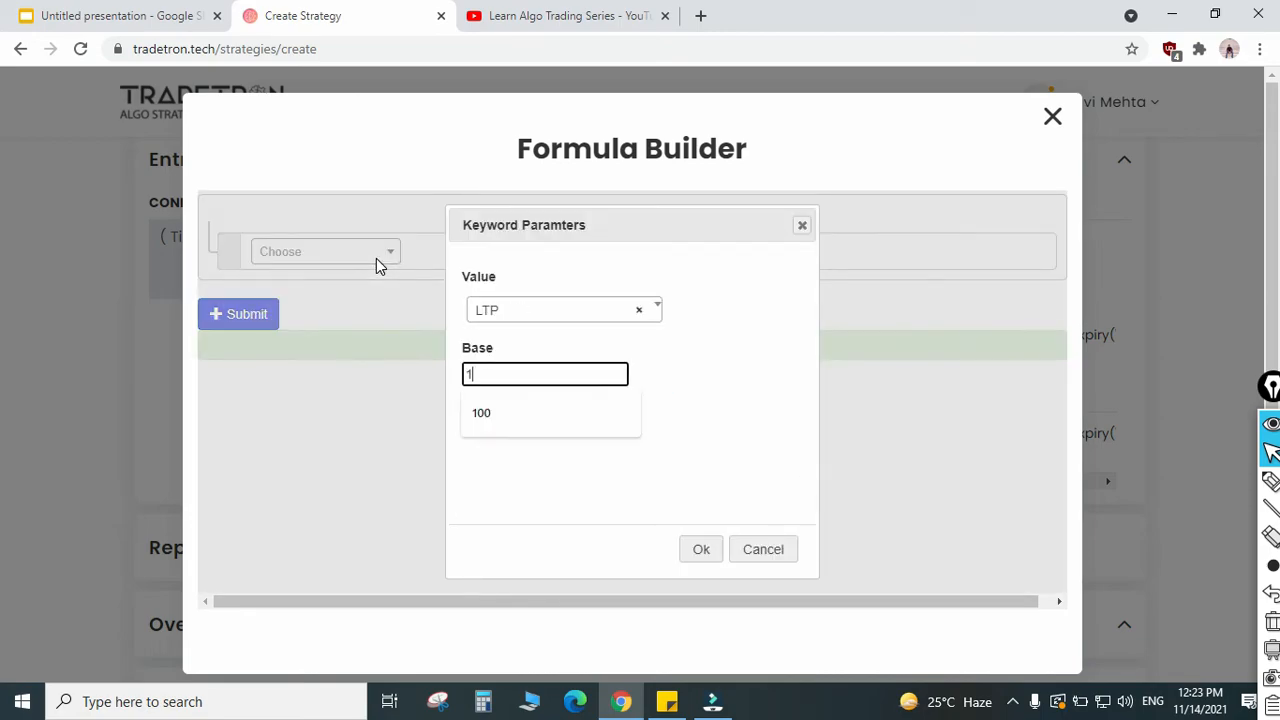
type("00")
key("Return")
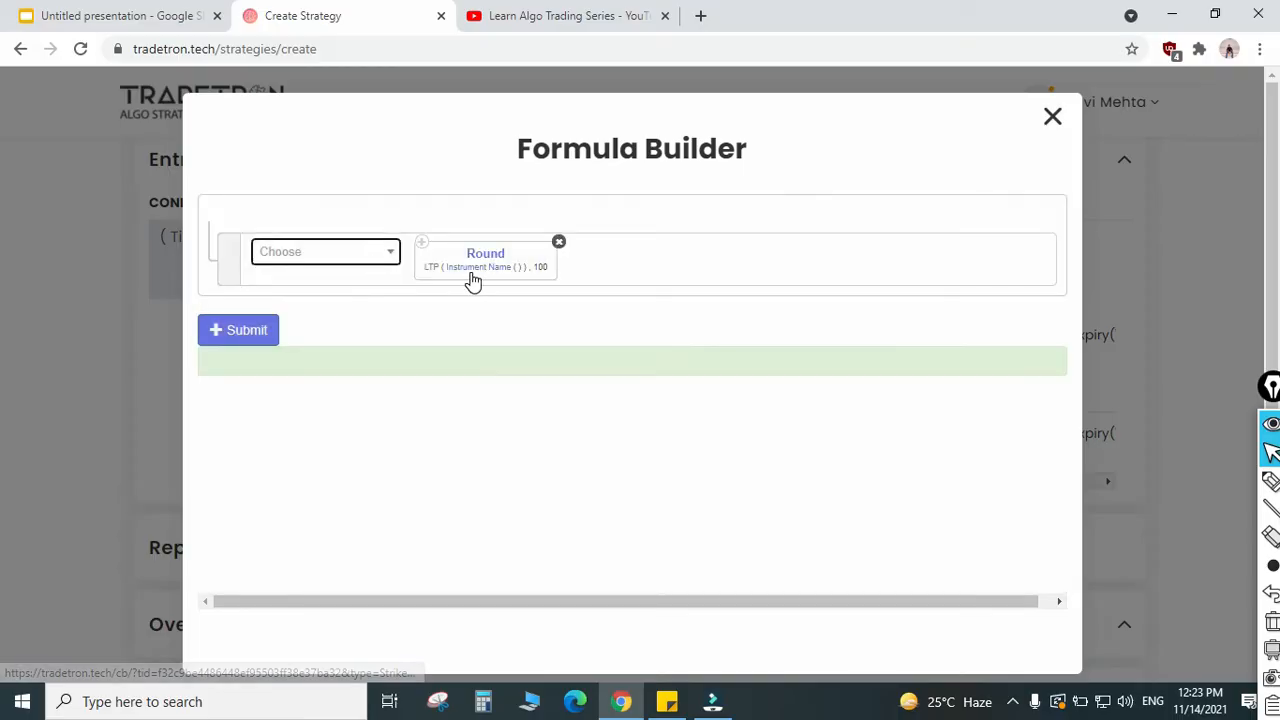
Step: Set the instrument of LTP in the put strike's Round formula to NFO - NIFTY BANK
left_click(471, 275)
left_click(380, 300)
type("nfo")
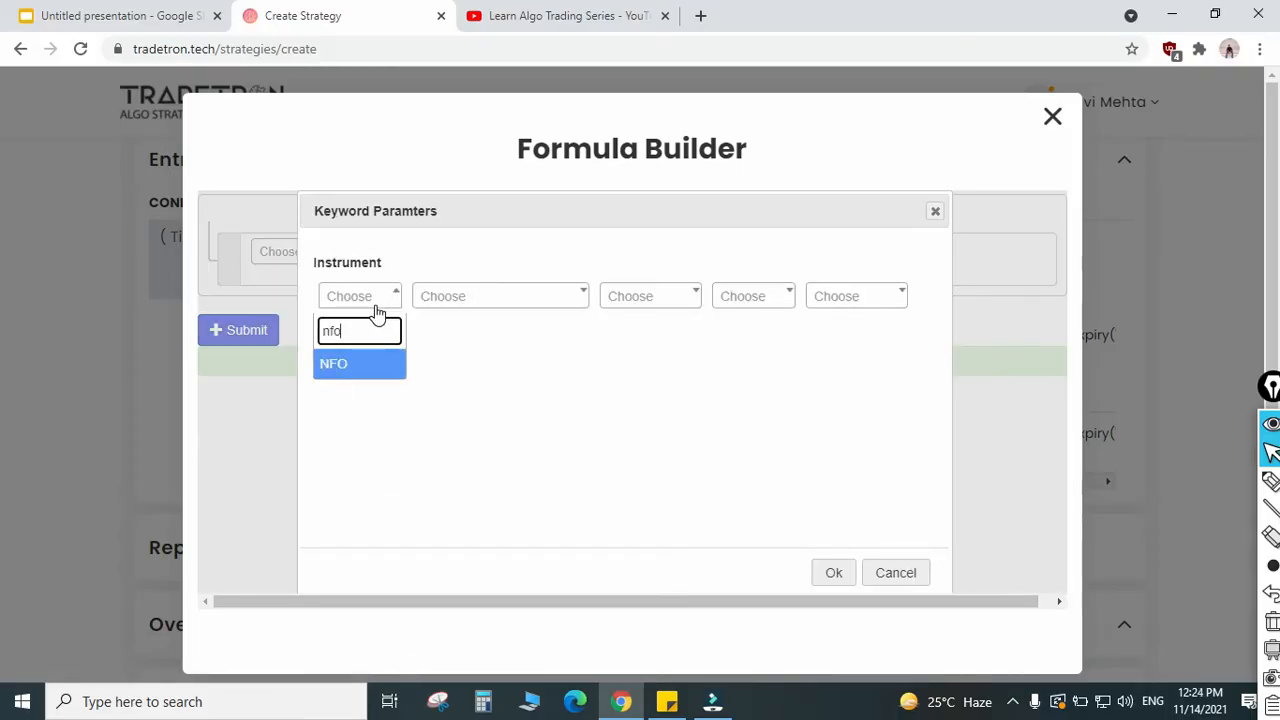
key("Return")
type("nifty")
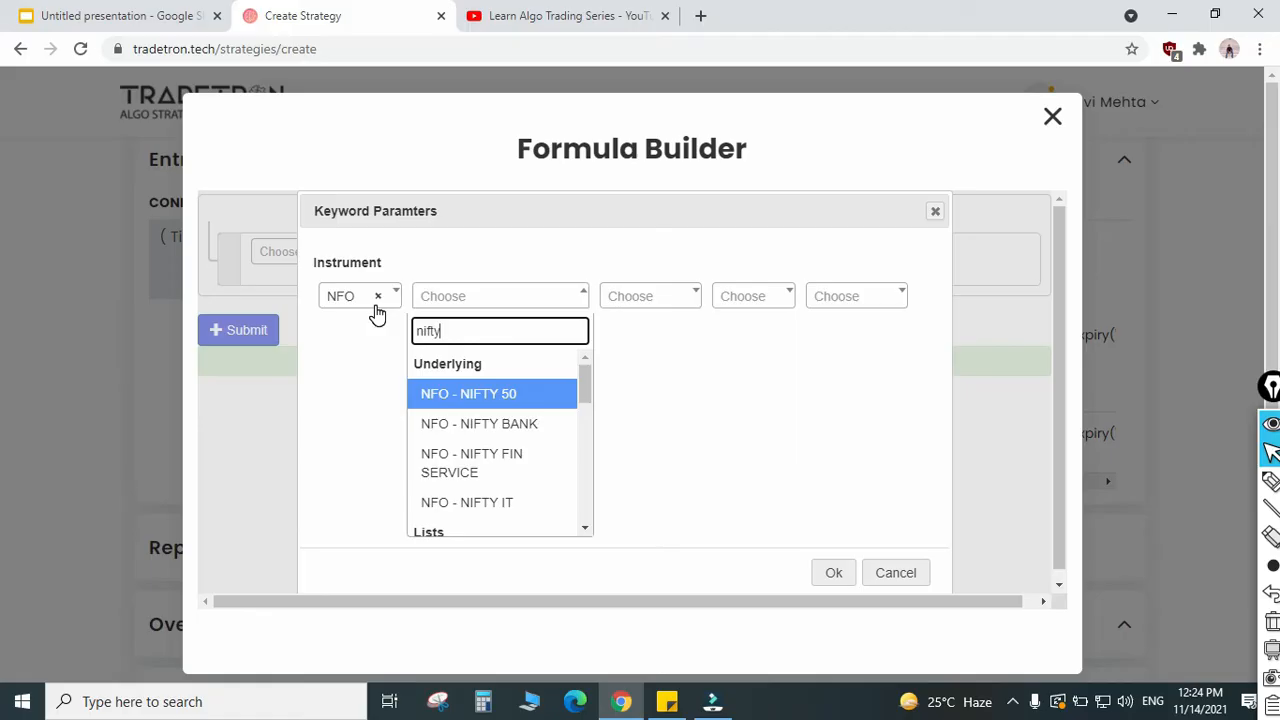
key("Down")
key("Tab")
key("Return")
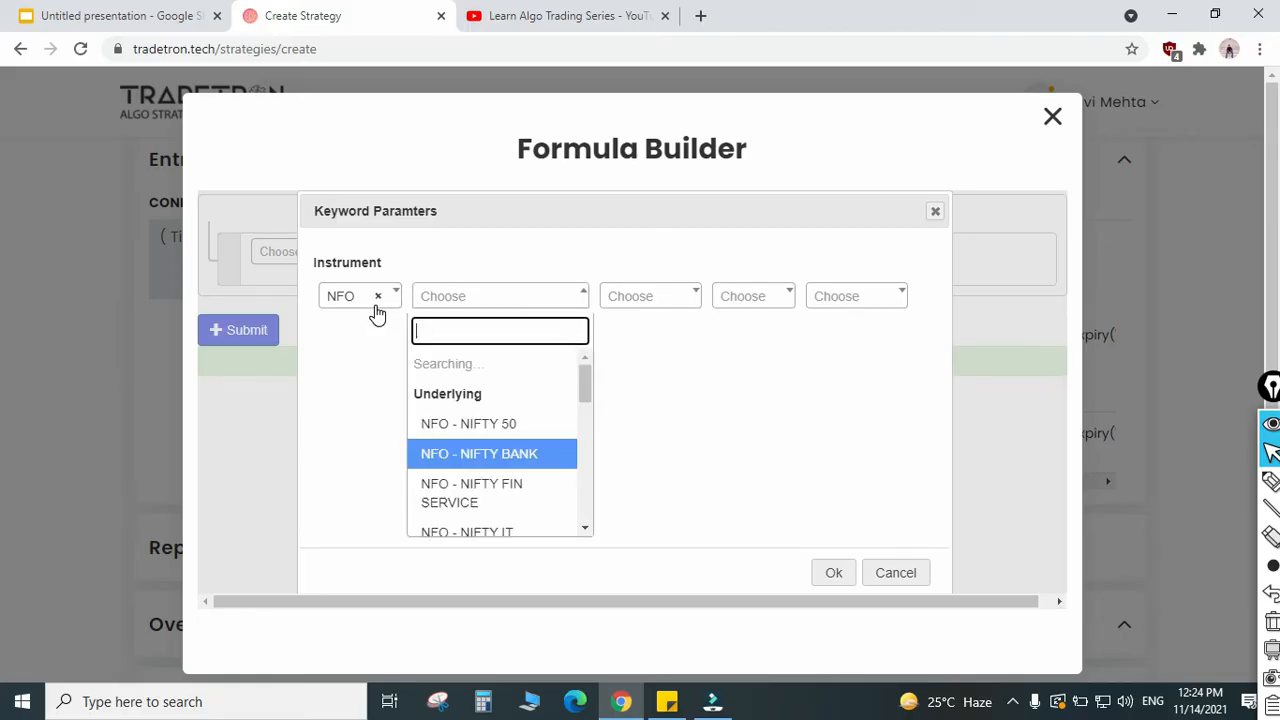
type("nf")
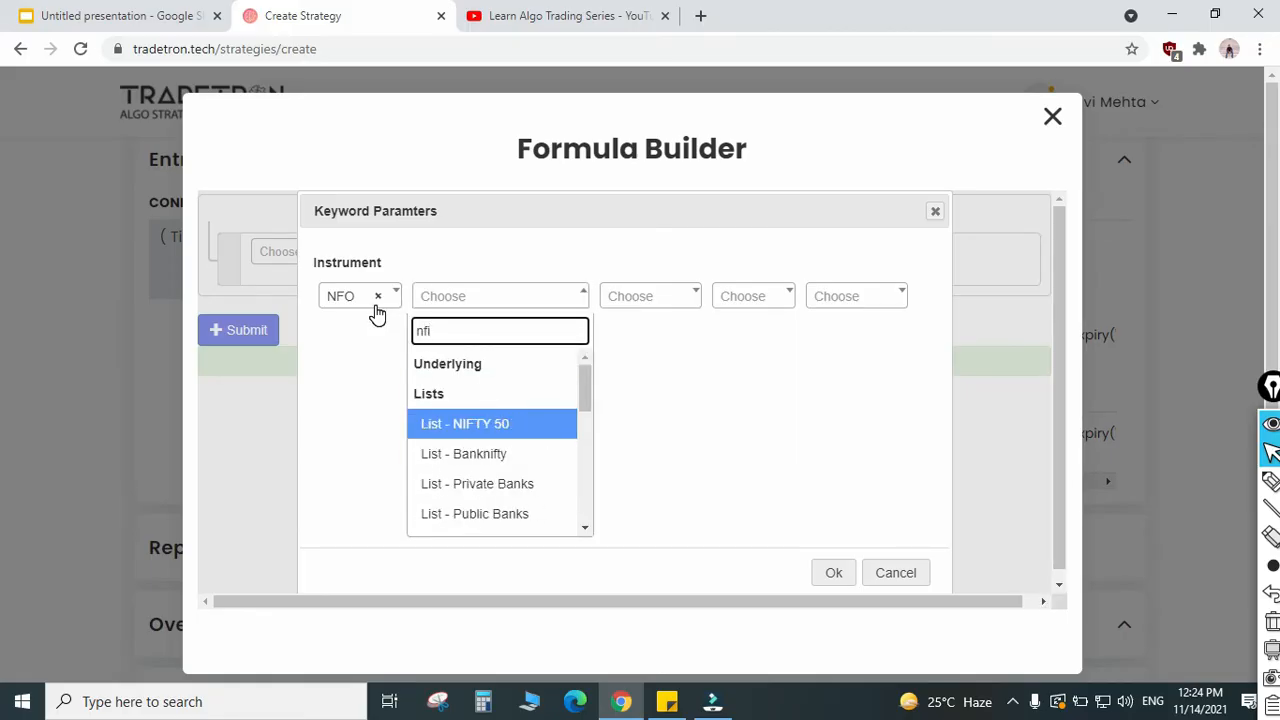
type("i")
key("BackSpace")
key("BackSpace")
type("if")
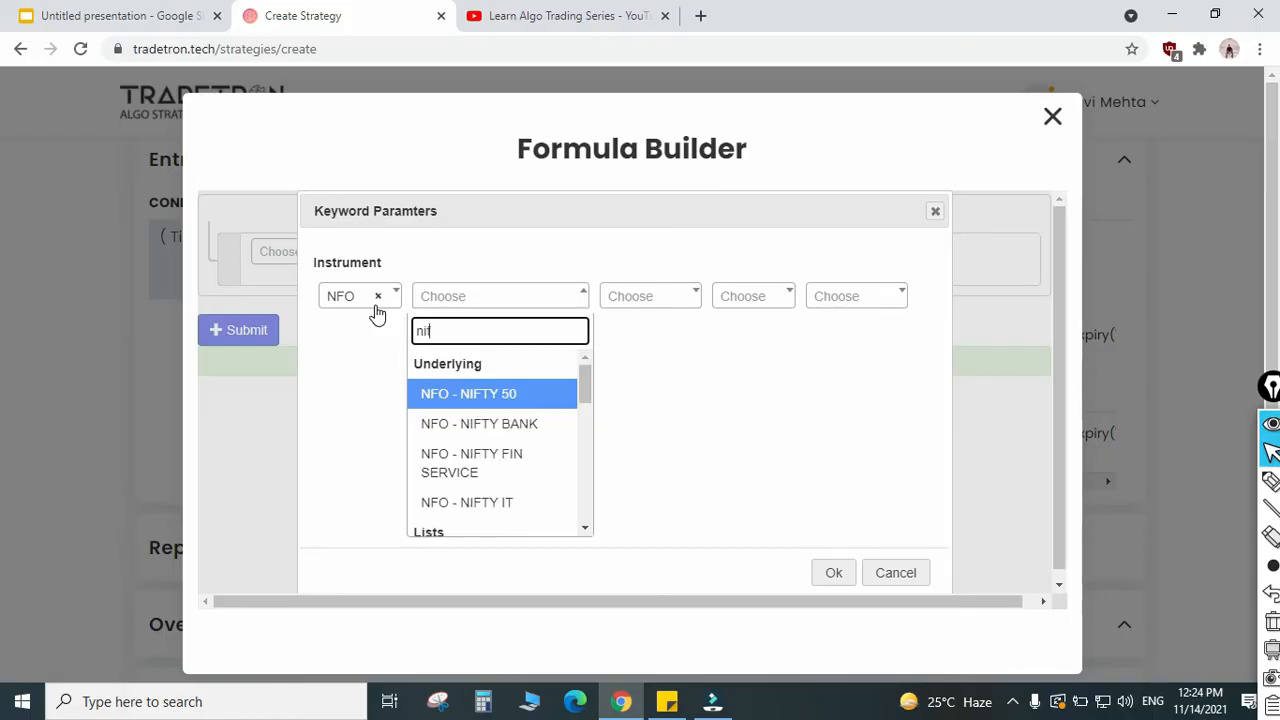
key("Down")
key("Tab")
key("Tab")
key("Tab")
key("Tab")
key("Return")
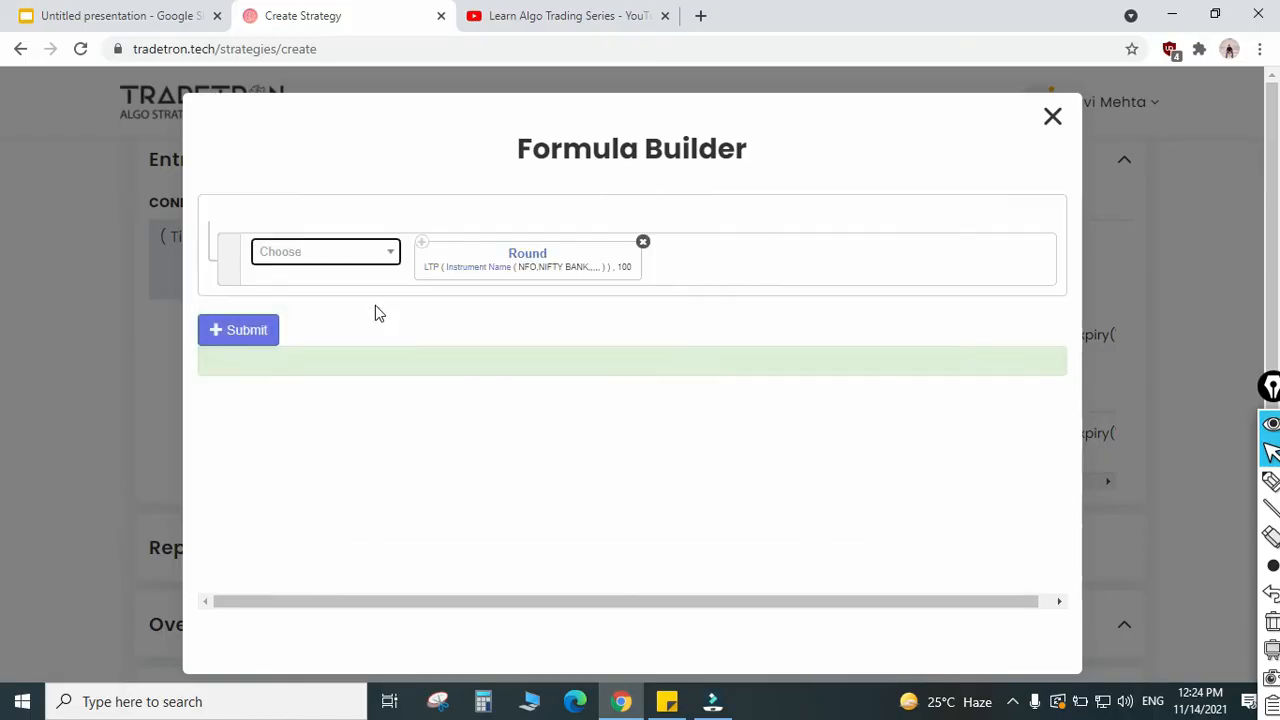
Step: Submit the strike formula, update the put position with it and close the Position builder
left_click(262, 333)
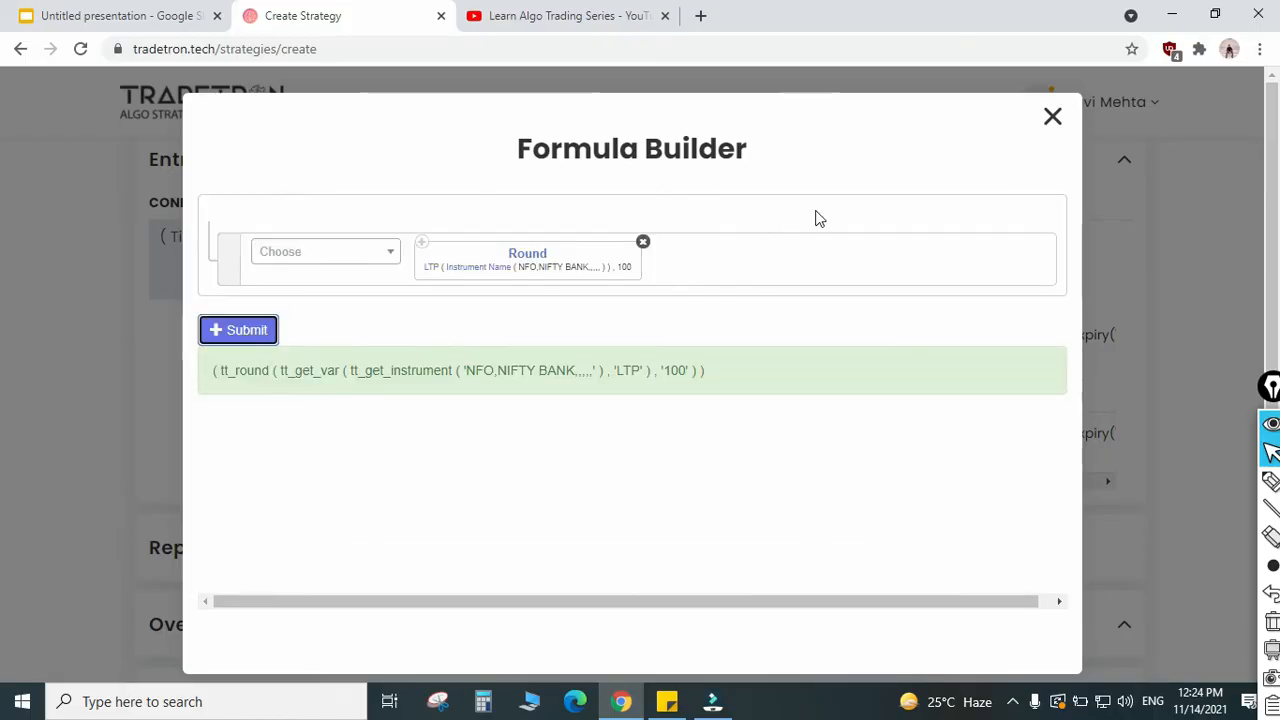
left_click(1050, 118)
left_click(515, 630)
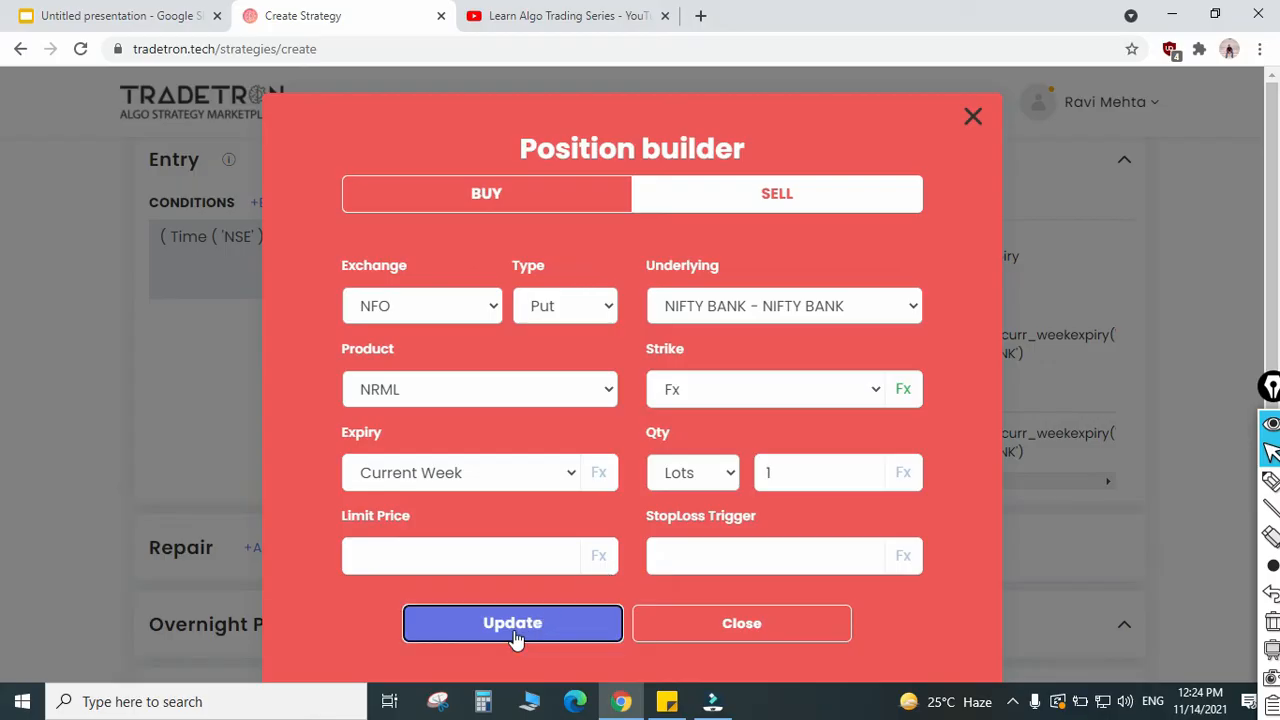
left_click(686, 636)
scroll(697, 409, "down", 2)
scroll(706, 403, "up", 2)
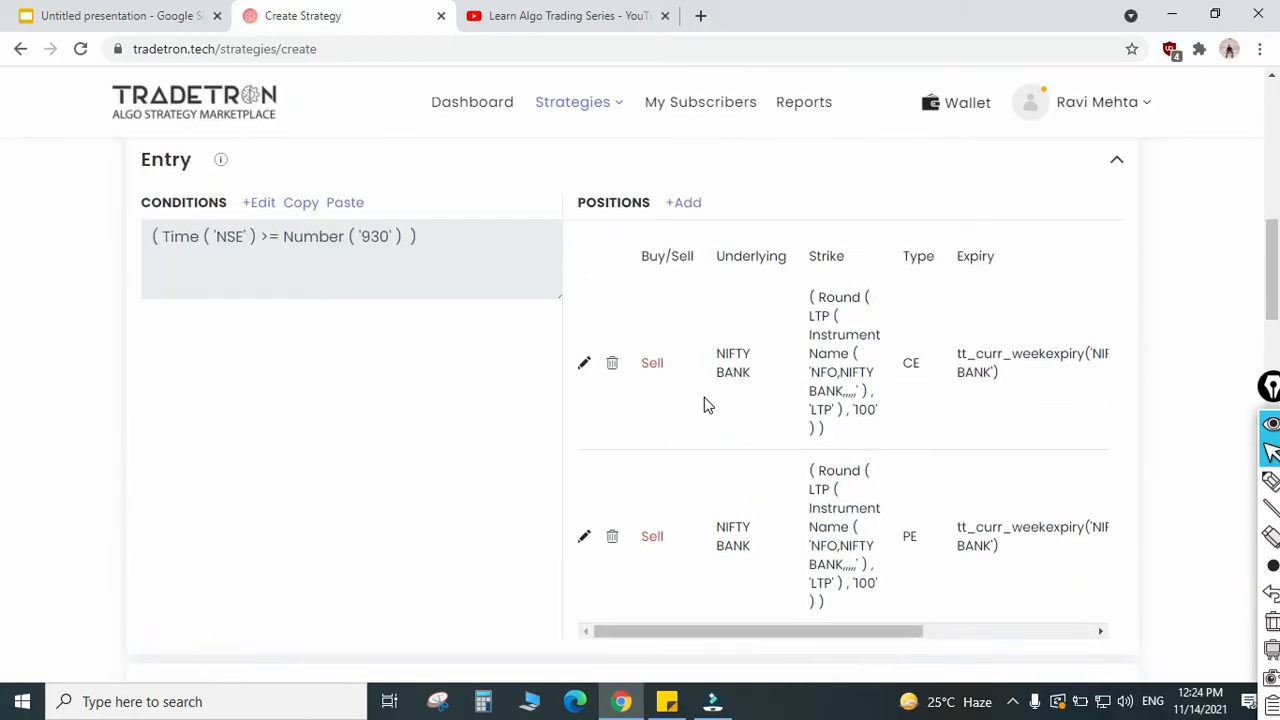
scroll(362, 447, "up", 1)
scroll(606, 510, "up", 1)
scroll(659, 374, "down", 2)
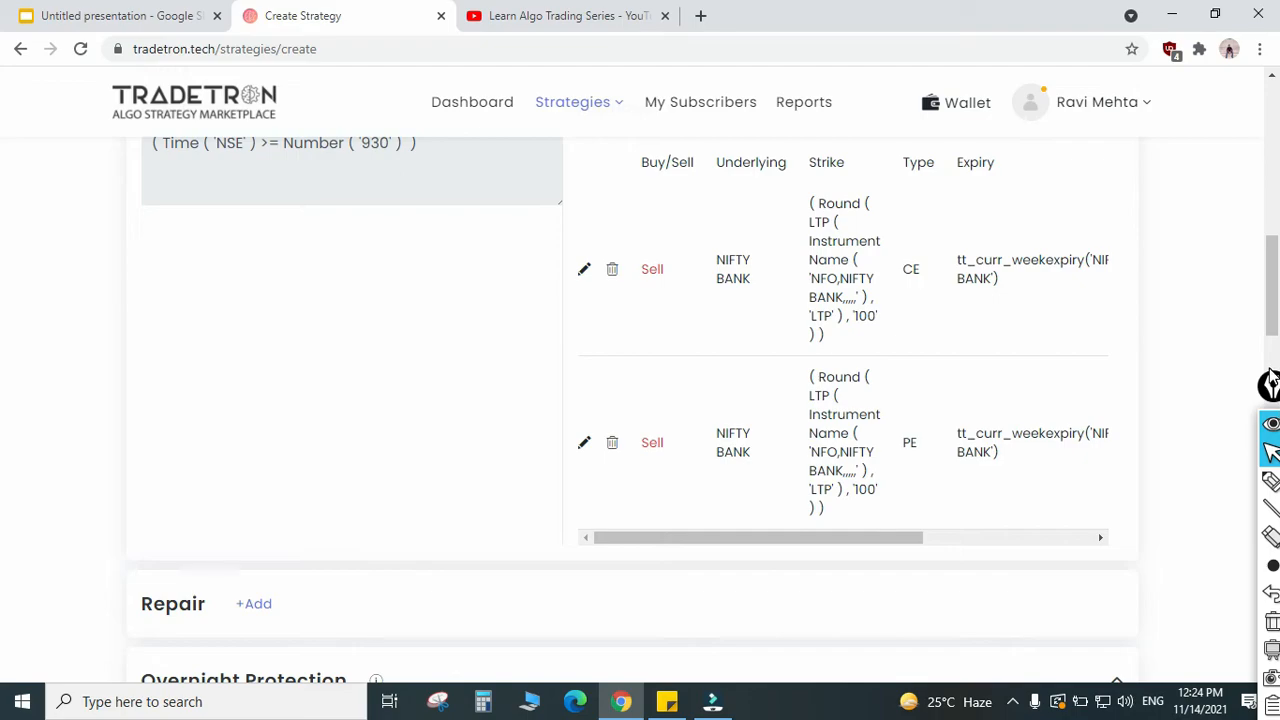
left_click(1256, 467)
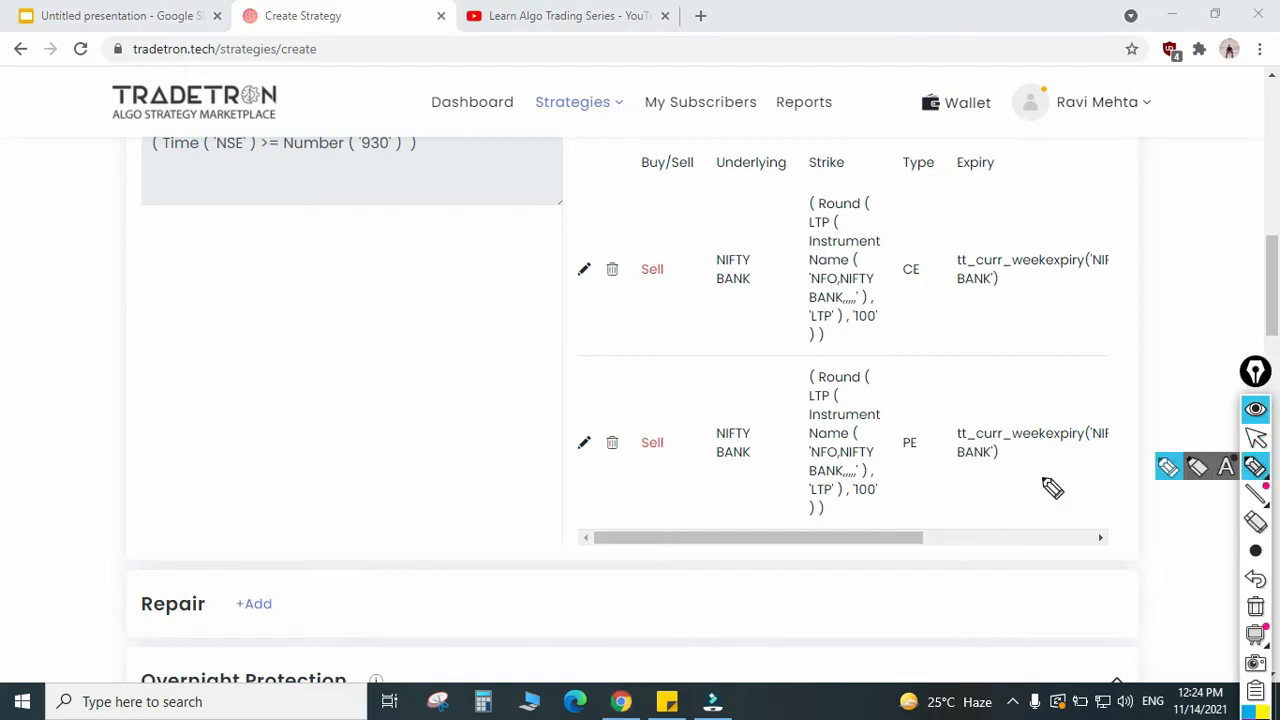
mouse_move(221, 352)
left_mouse_down()
mouse_move(255, 374)
mouse_move(306, 336)
mouse_move(398, 348)
left_mouse_up()
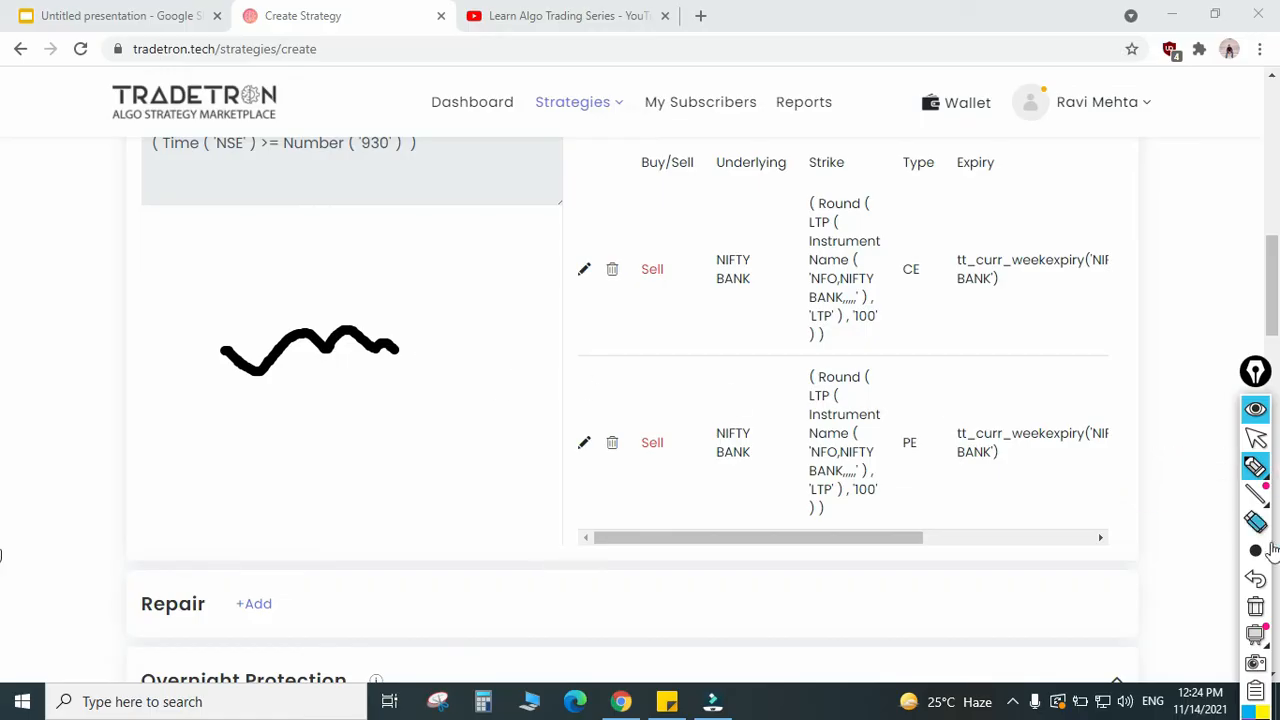
left_click(1256, 606)
Step: Sketch a thin zigzag price line with an arrow at its end and short lines above and below, and clear the drawing
left_click(1256, 550)
left_click(1141, 553)
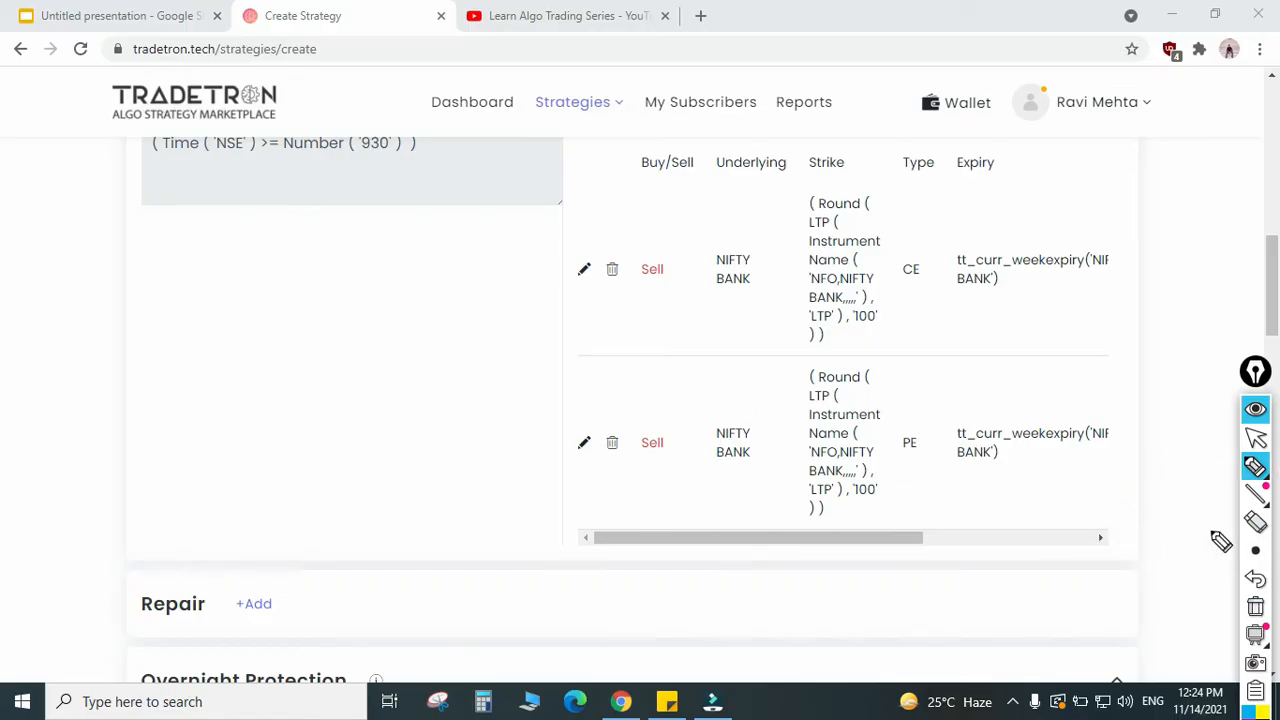
left_click(1256, 467)
mouse_move(236, 370)
left_mouse_down()
mouse_move(287, 396)
mouse_move(338, 350)
mouse_move(408, 374)
mouse_move(440, 346)
mouse_move(498, 358)
left_mouse_up()
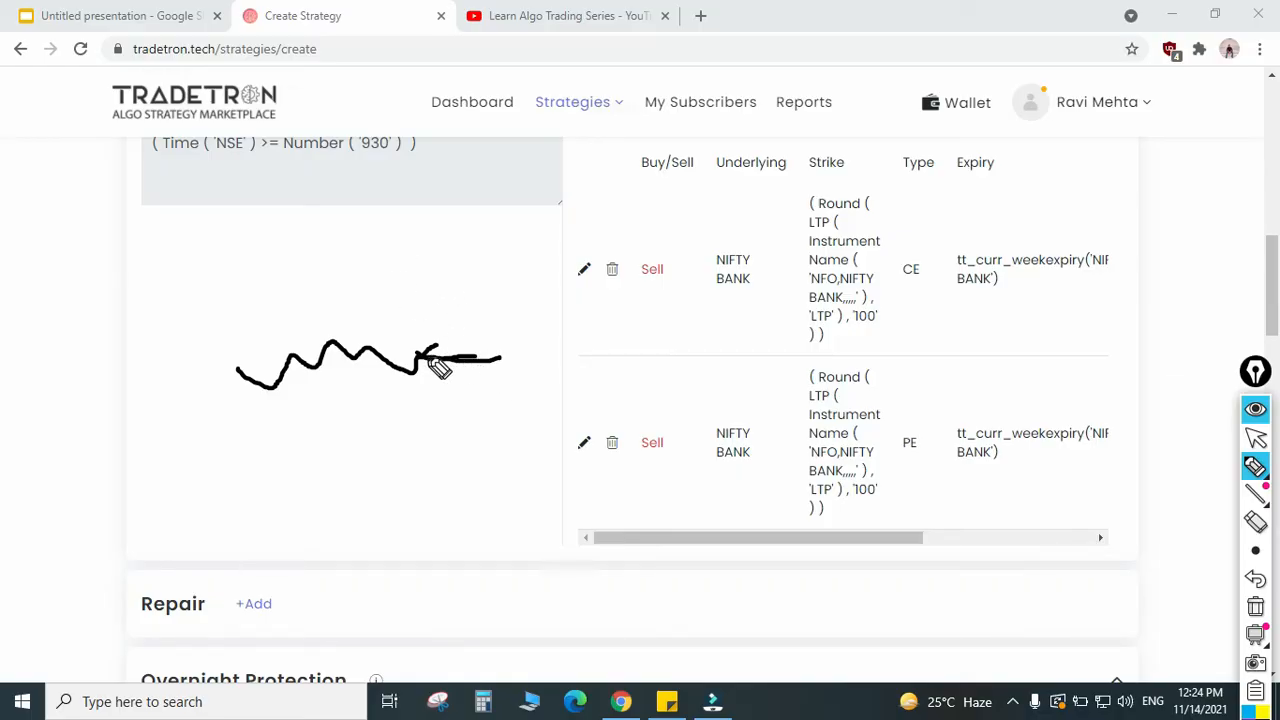
left_click_drag(407, 234, 491, 228)
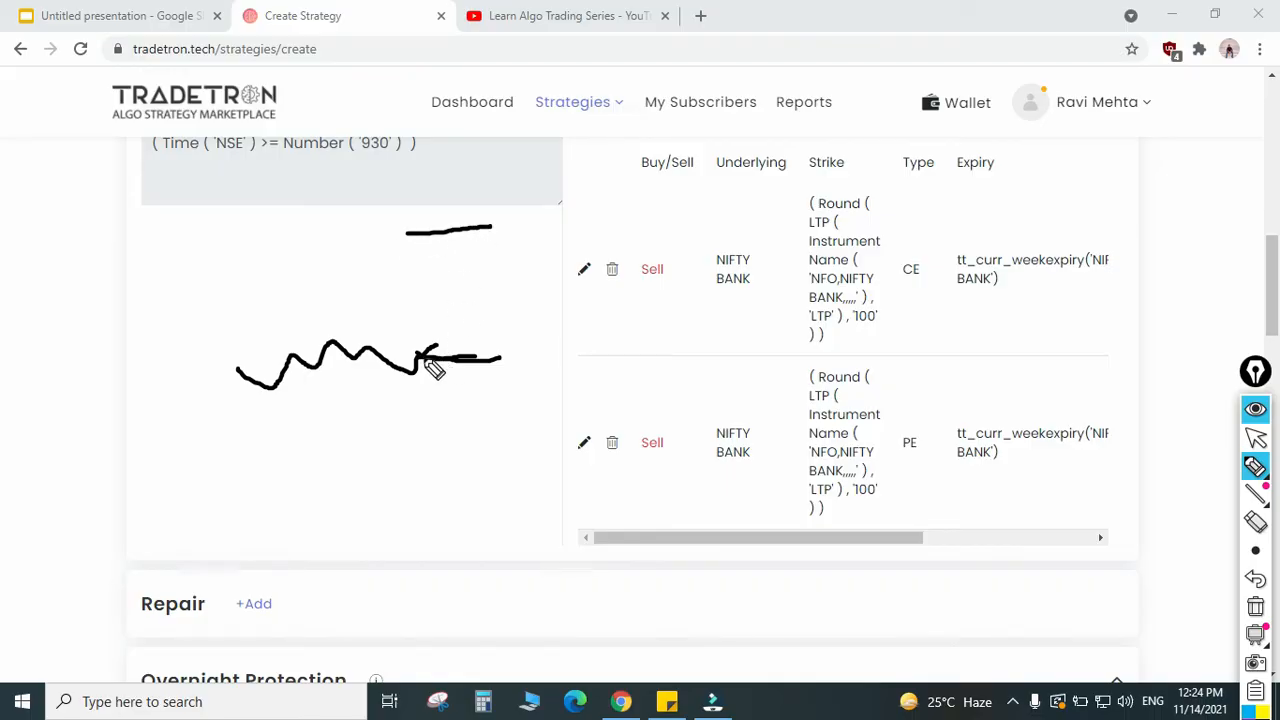
mouse_move(415, 487)
left_mouse_down()
mouse_move(470, 502)
mouse_move(512, 493)
left_mouse_up()
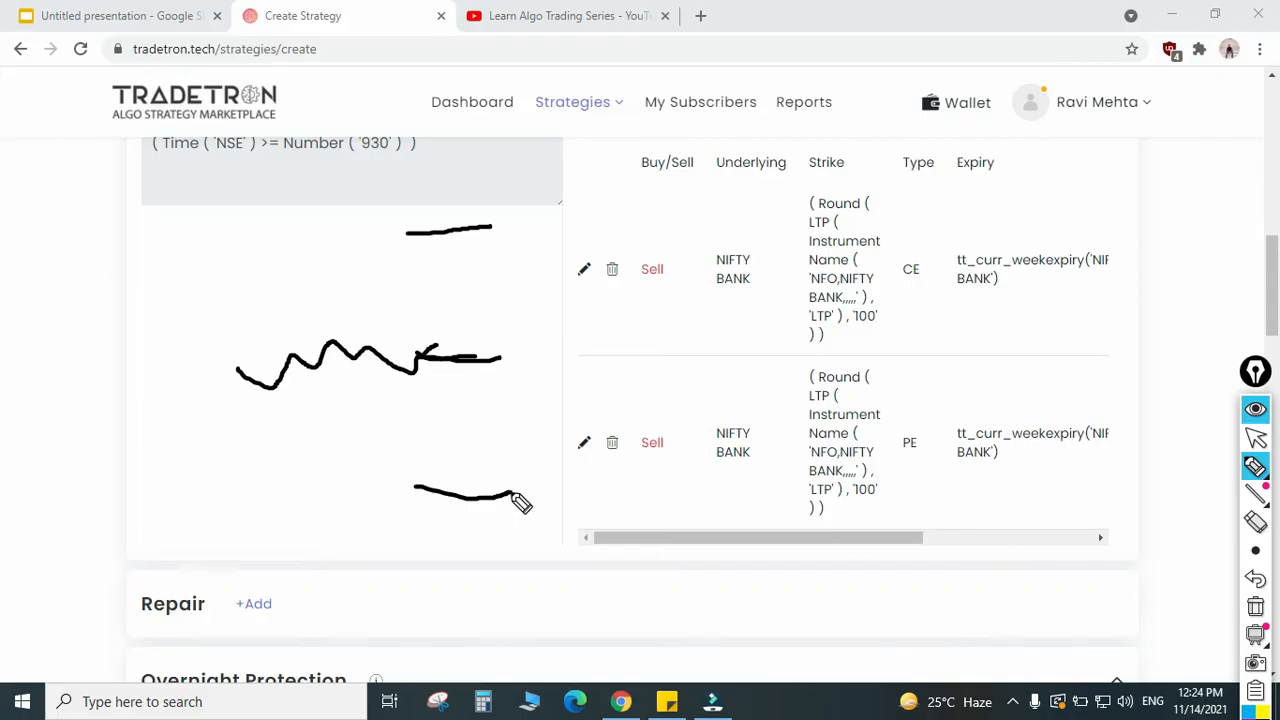
left_click(1255, 606)
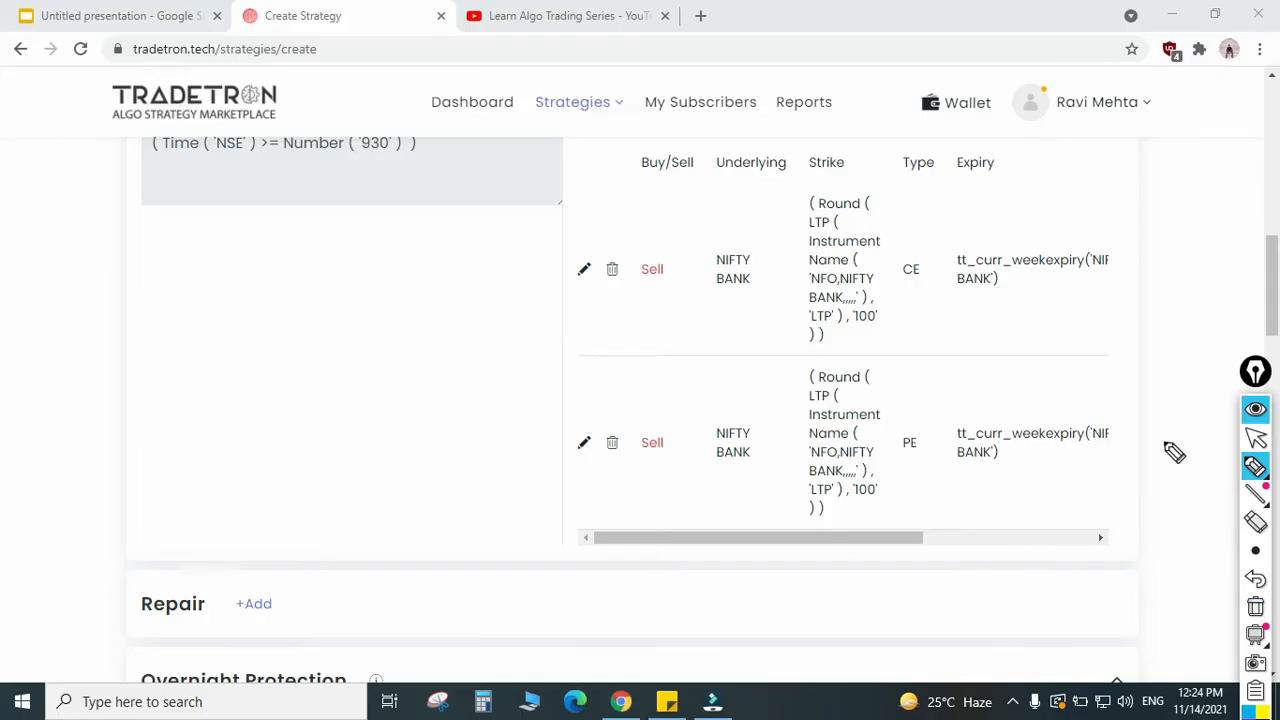
left_click(1255, 437)
Step: Reopen the call position in Entry for editing and open its strike's Formula Builder
scroll(781, 376, "up", 2)
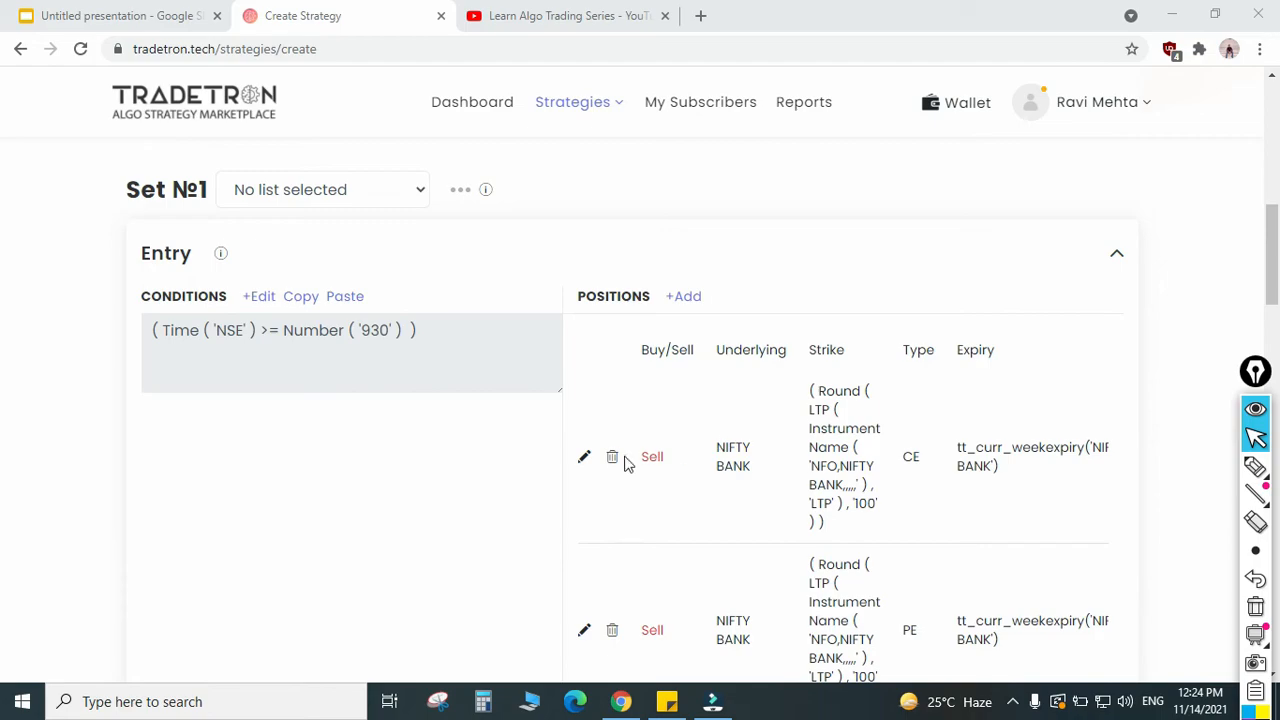
left_click(584, 460)
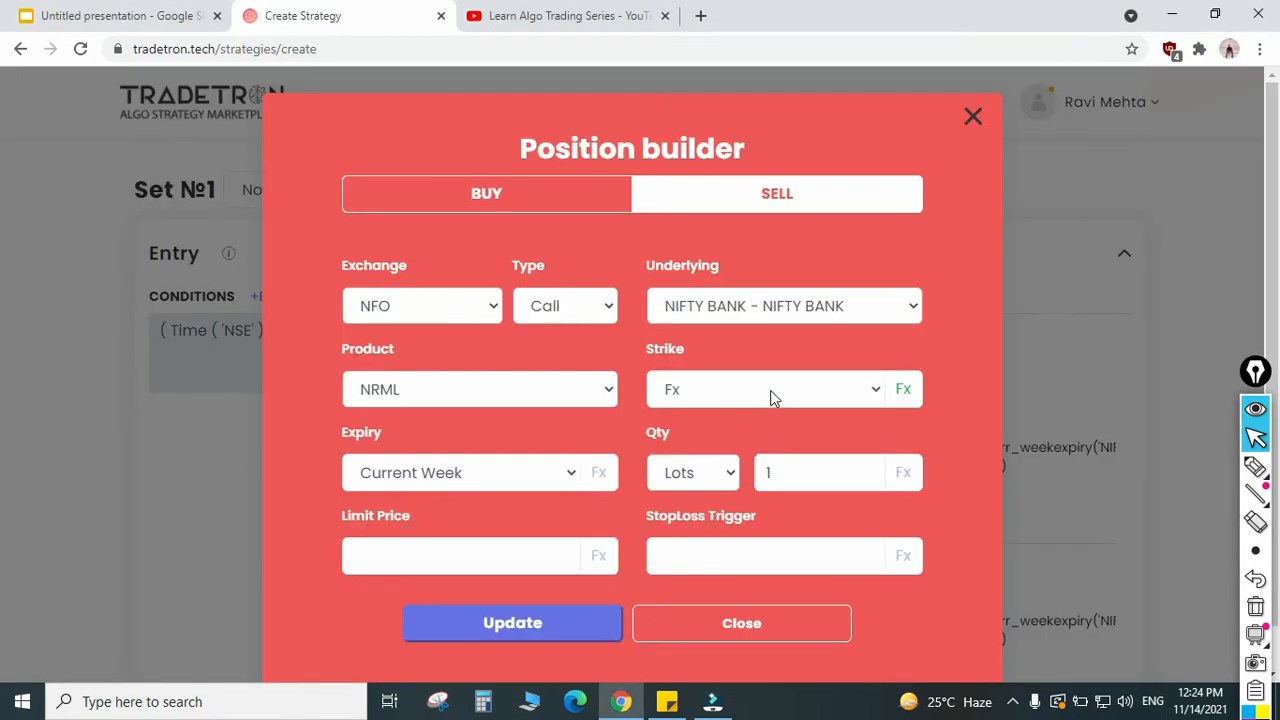
left_click(904, 390)
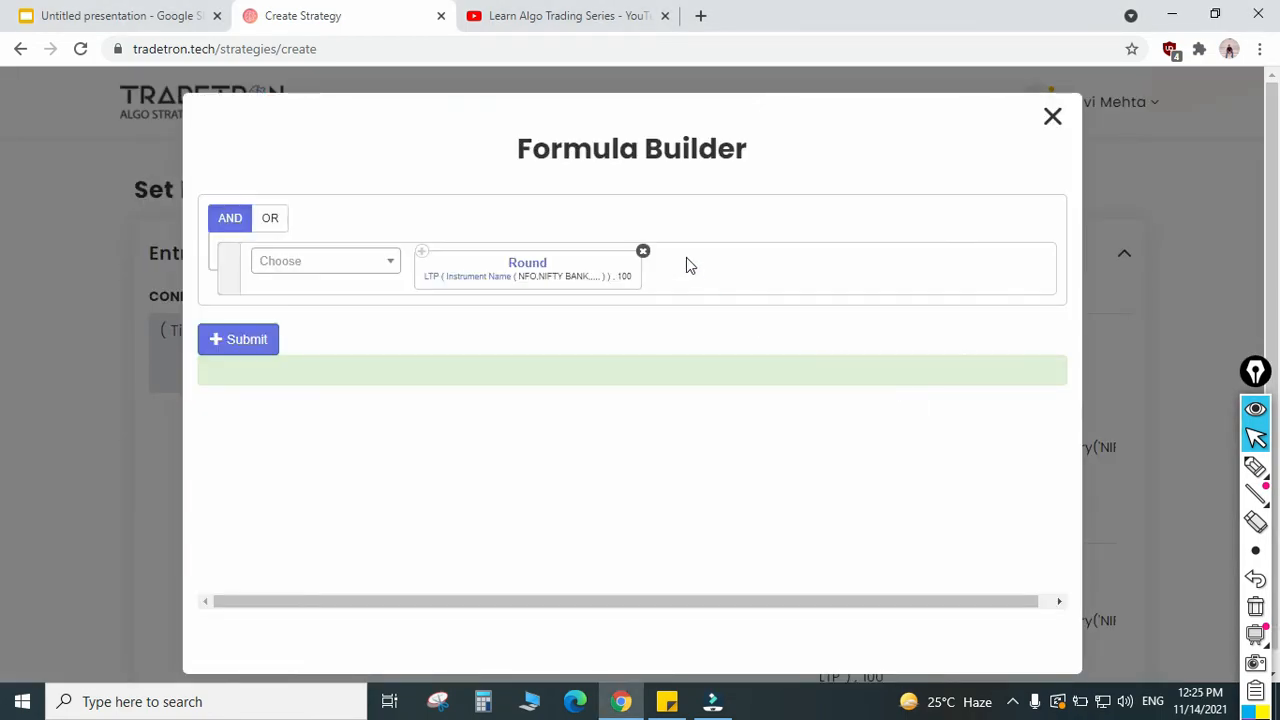
Step: Append a plus operator and a Number of 500 after Round in the call strike's formula
left_click(1052, 117)
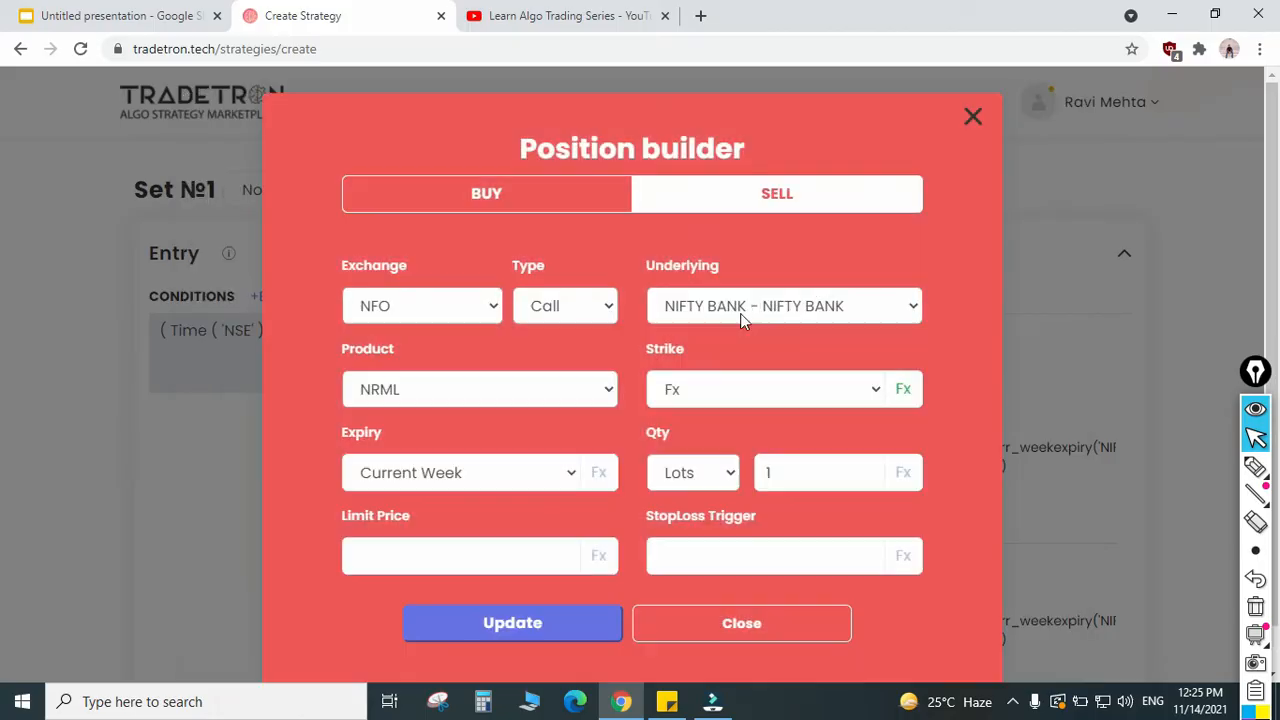
left_click(904, 391)
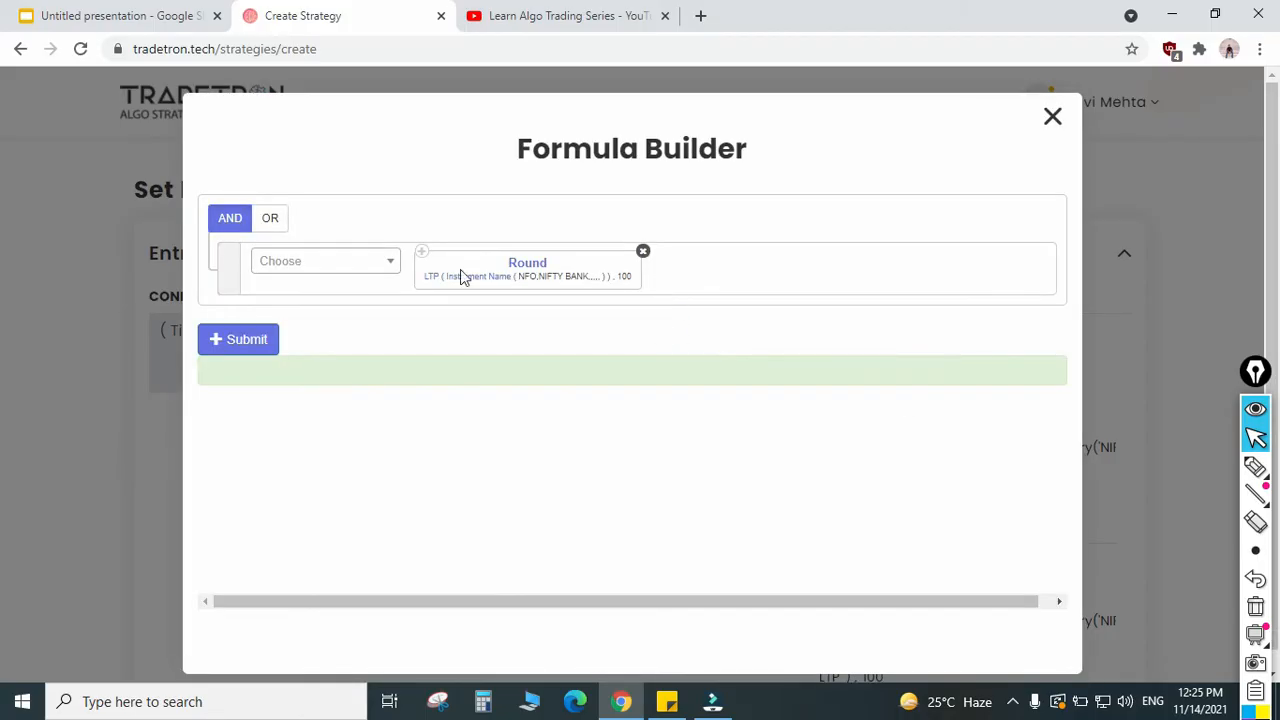
left_click(339, 268)
type("+")
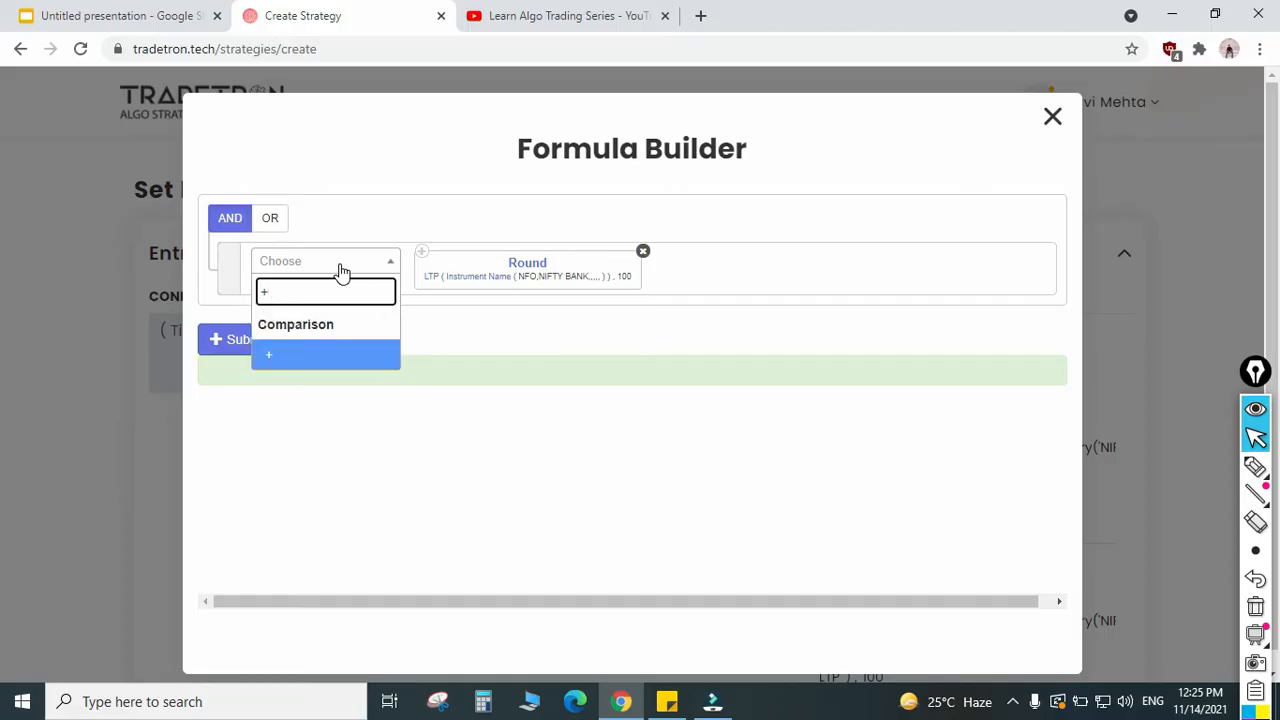
key("Return")
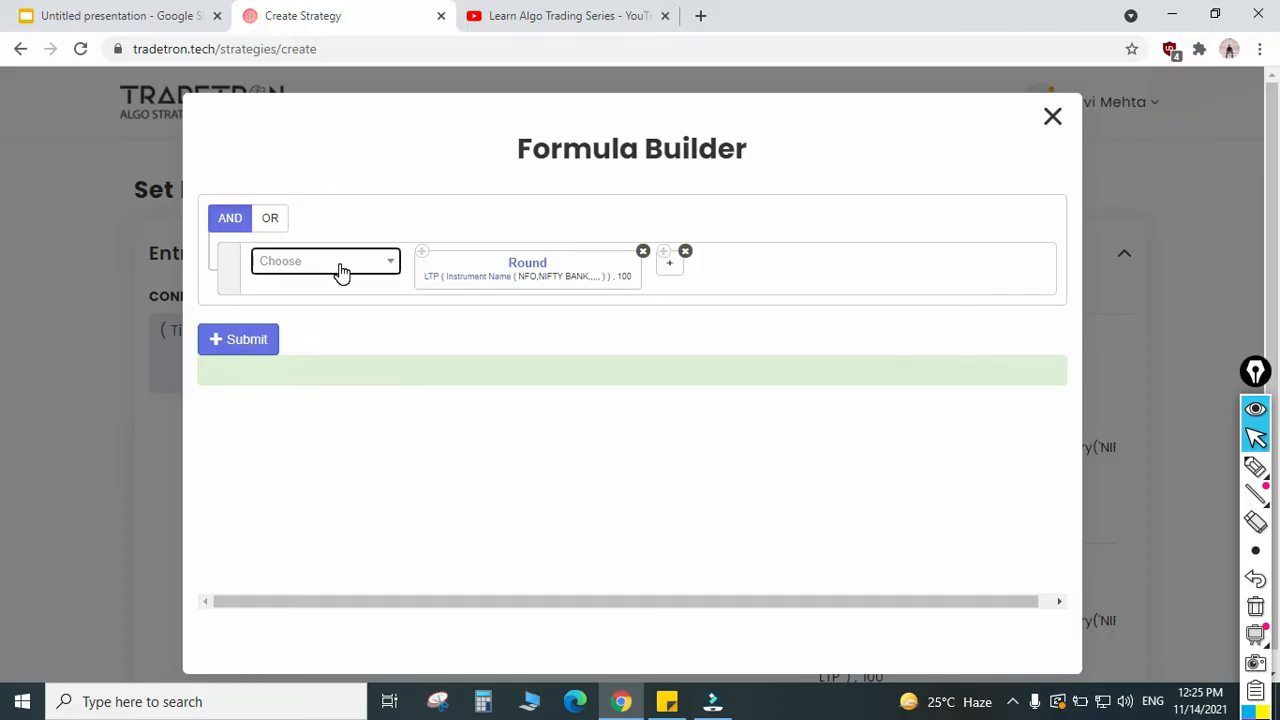
left_click(341, 268)
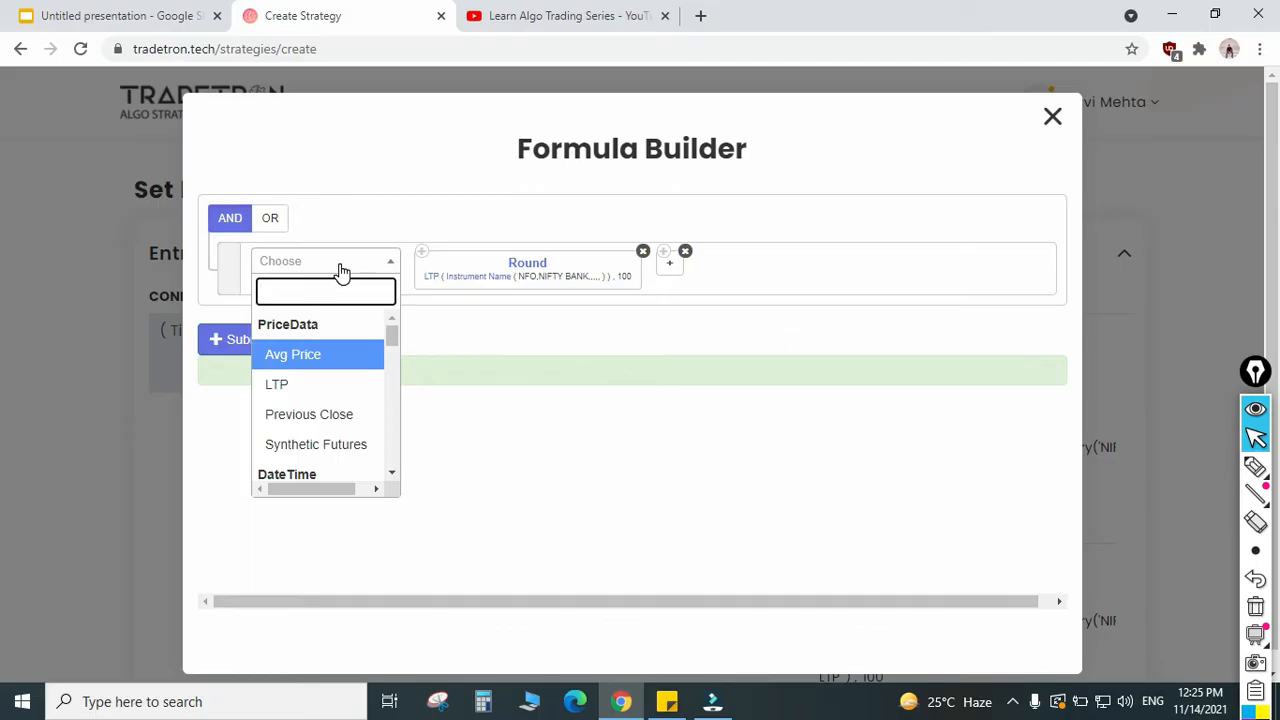
type("numb")
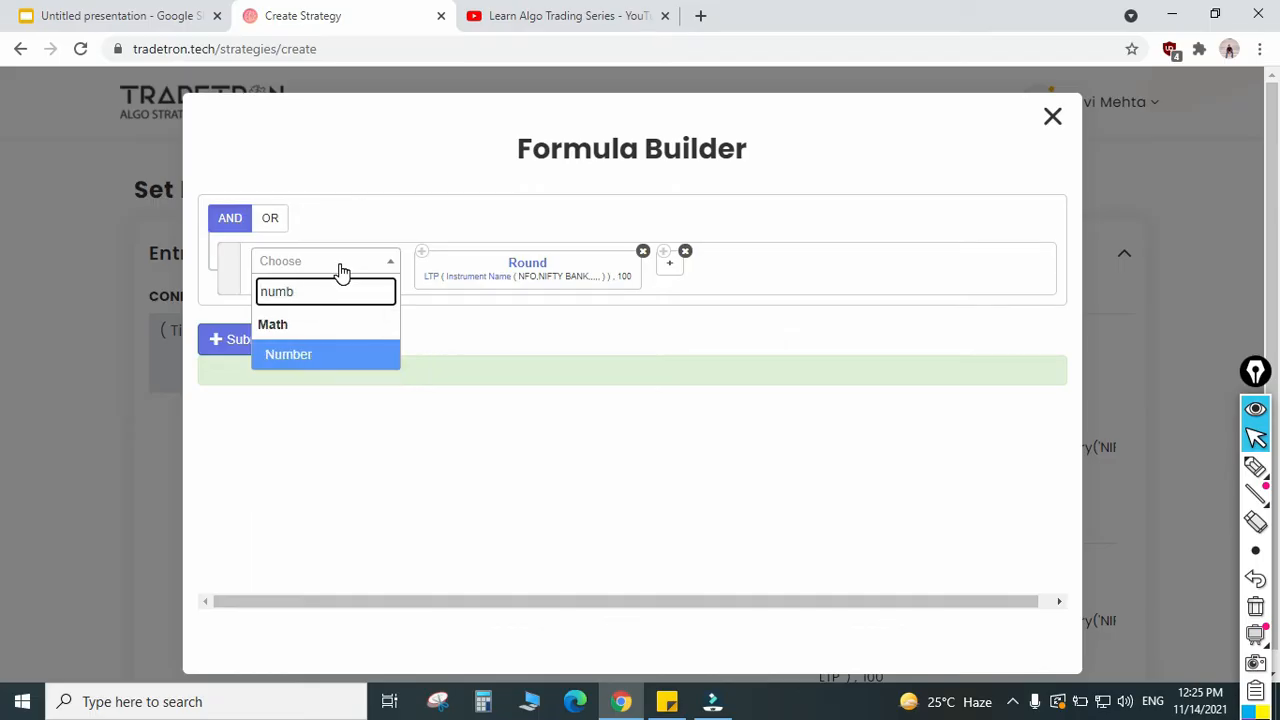
key("Return")
type("500")
key("Tab")
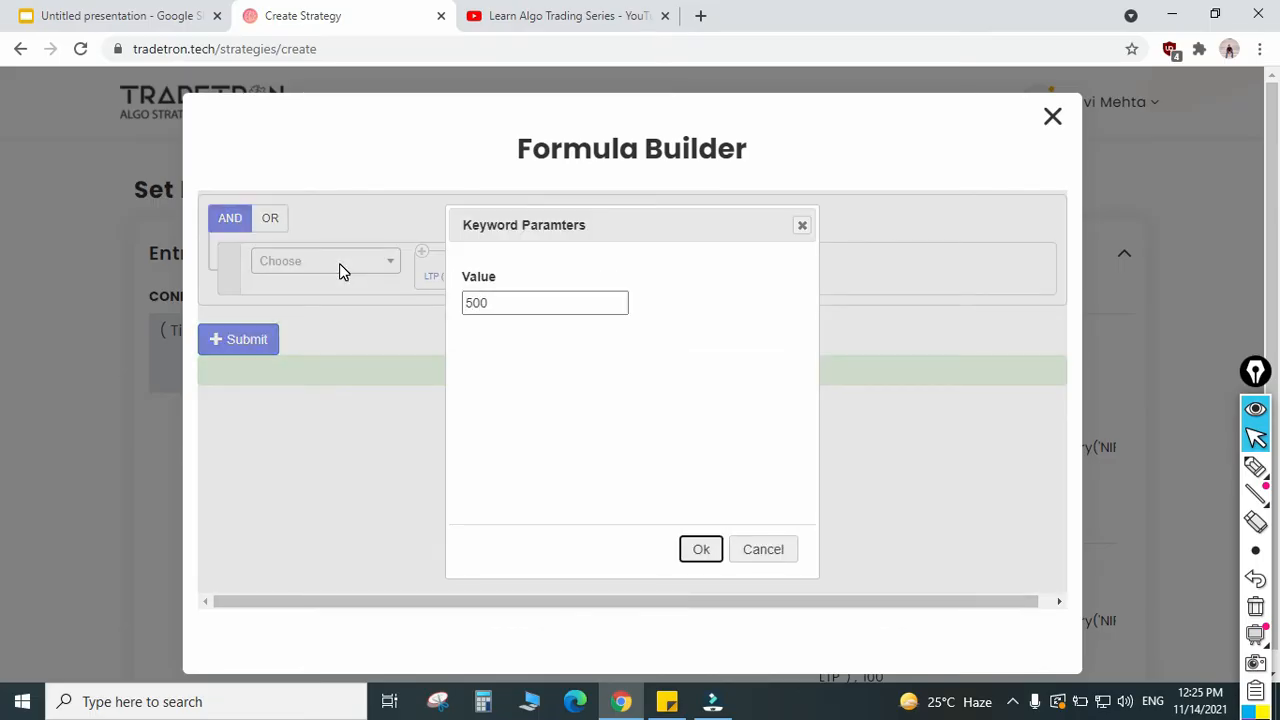
key("Return")
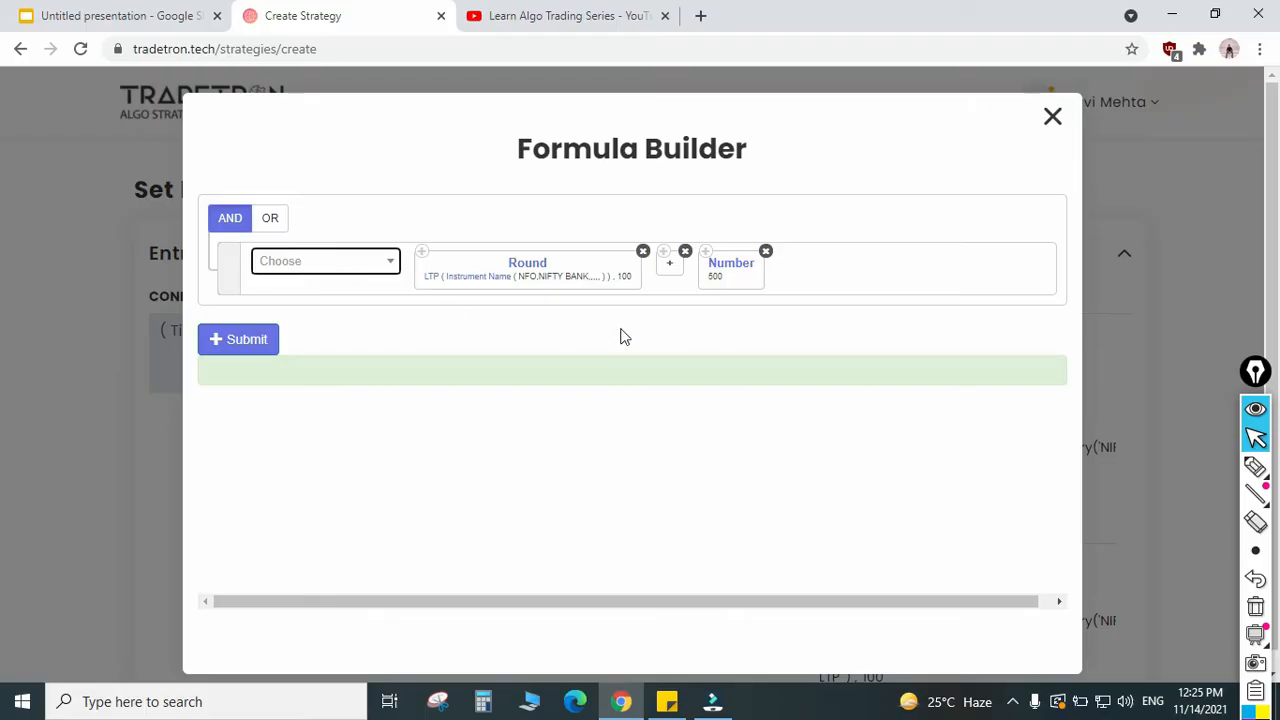
Step: Submit the call's strike formula, update the call position with it and close the Position builder
left_click(244, 347)
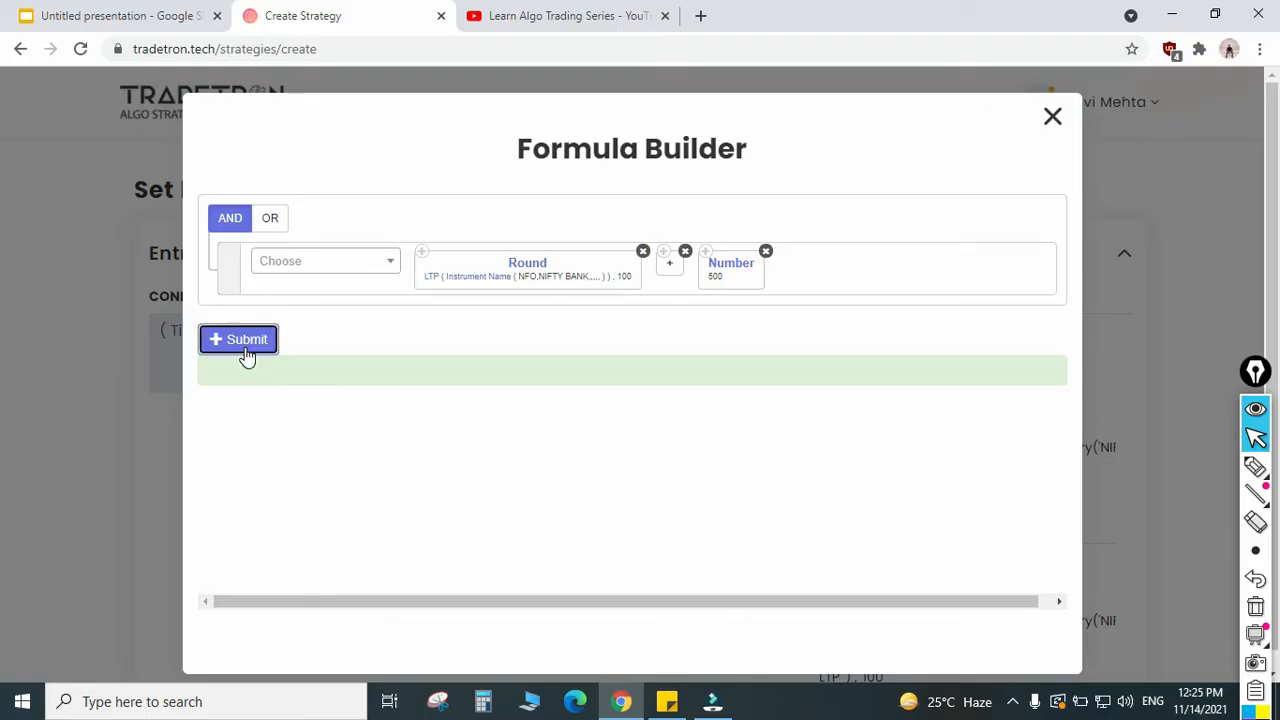
left_click(1052, 117)
left_click(512, 623)
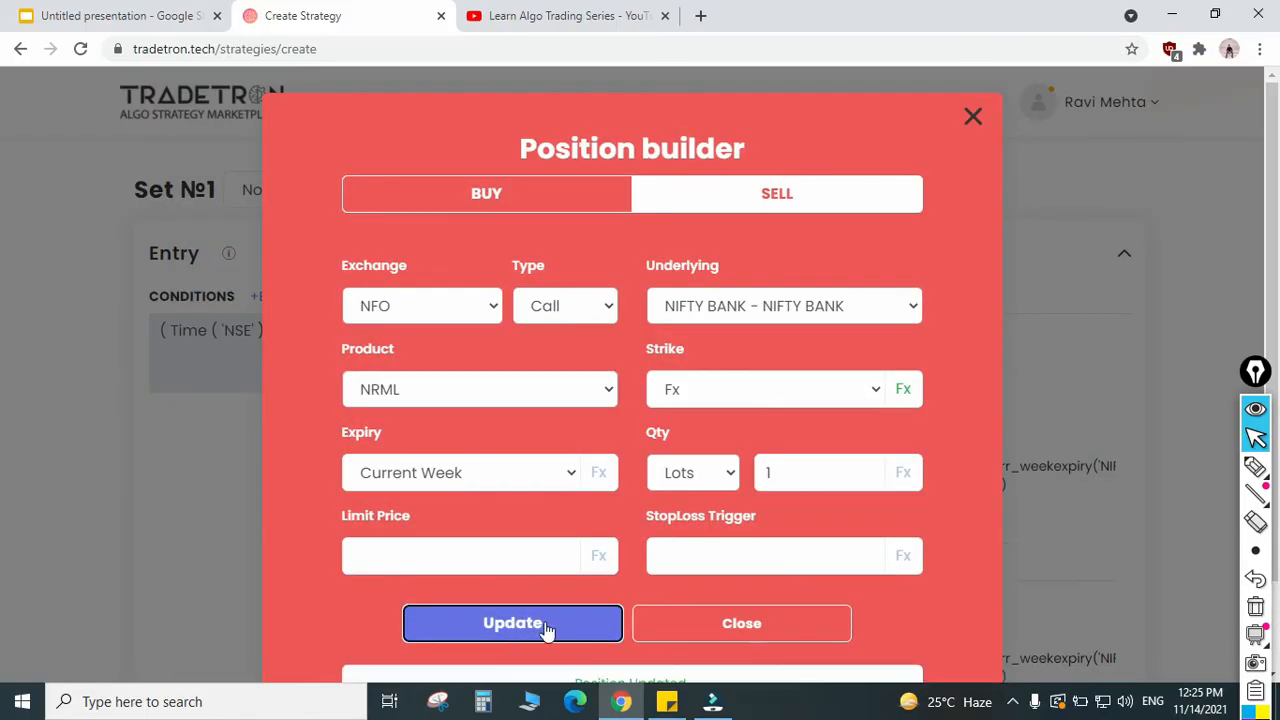
left_click(660, 630)
Step: Reopen the put position's strike formula and append a minus operator after Round
scroll(680, 500, "down", 1)
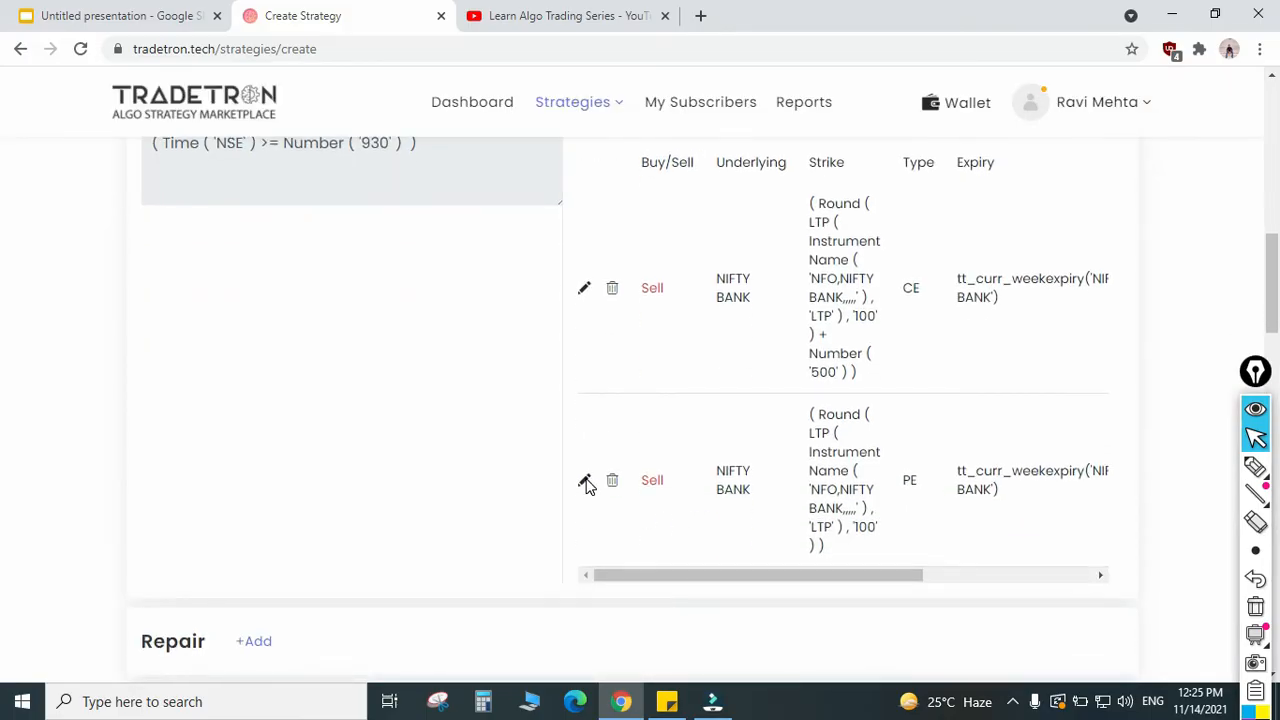
left_click(586, 482)
left_click(902, 394)
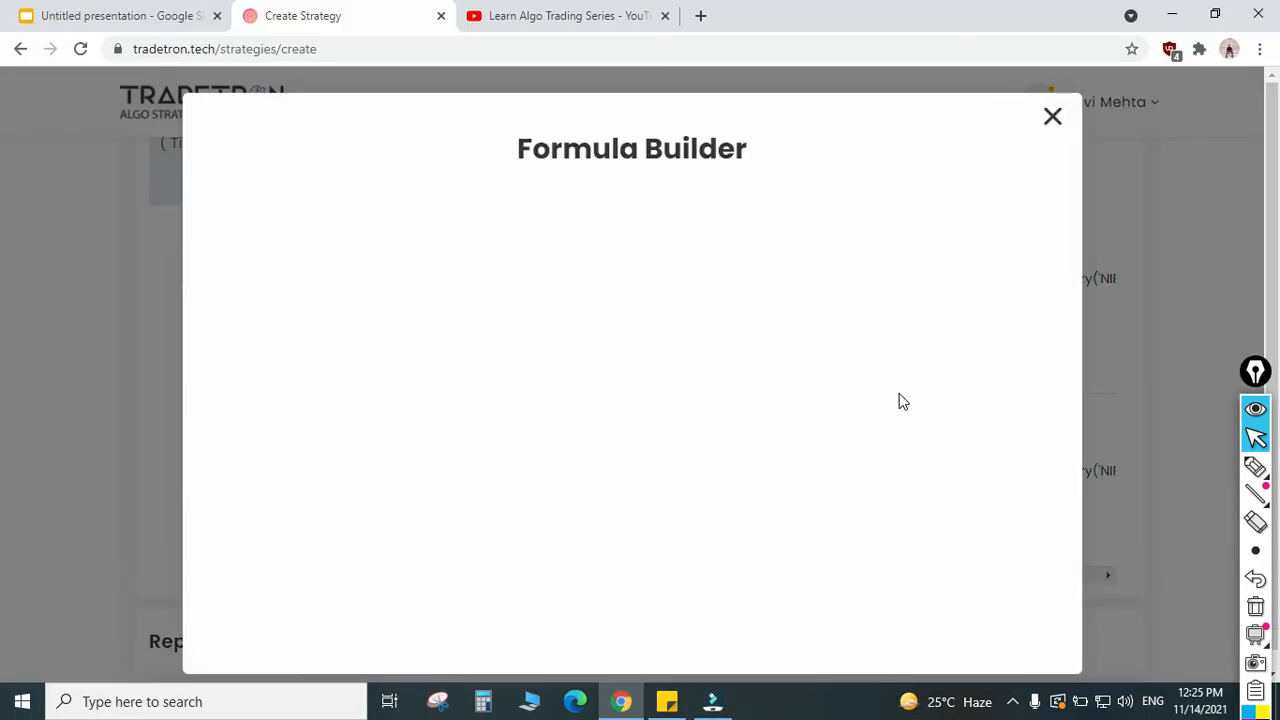
left_click(339, 264)
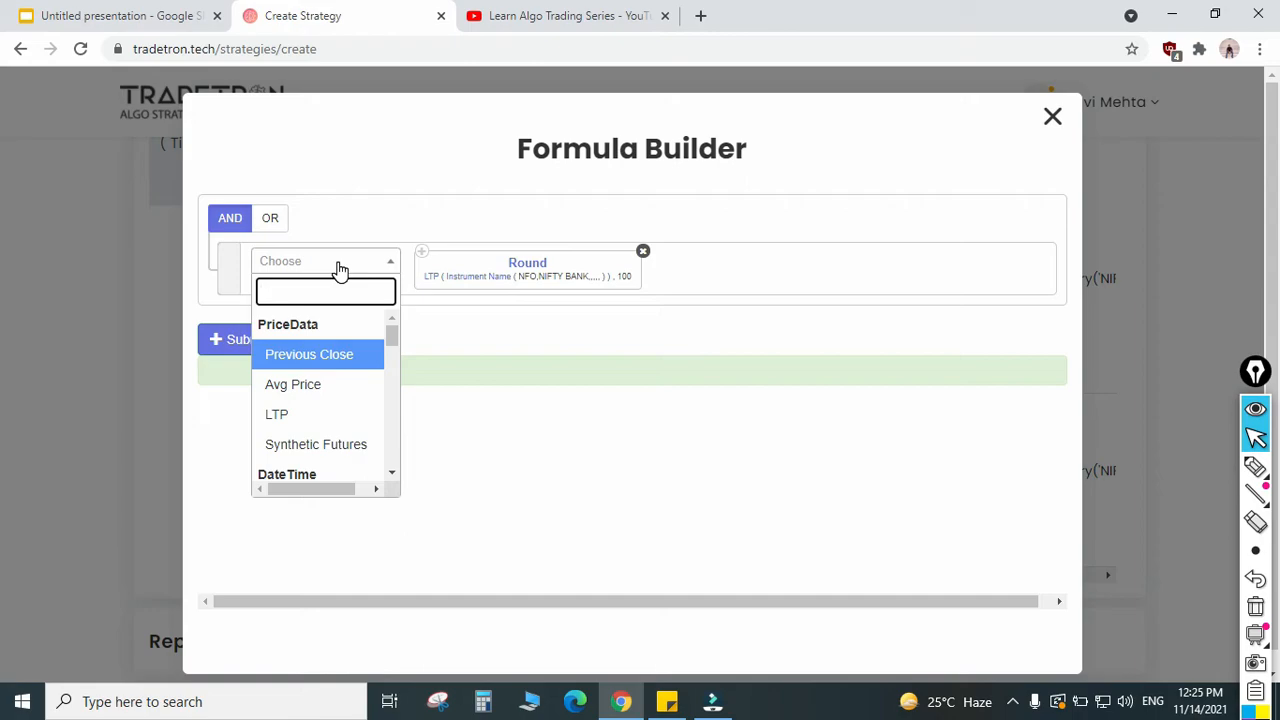
key("Down")
key("Down")
key("Down")
key("Down")
key("Down")
key("Return")
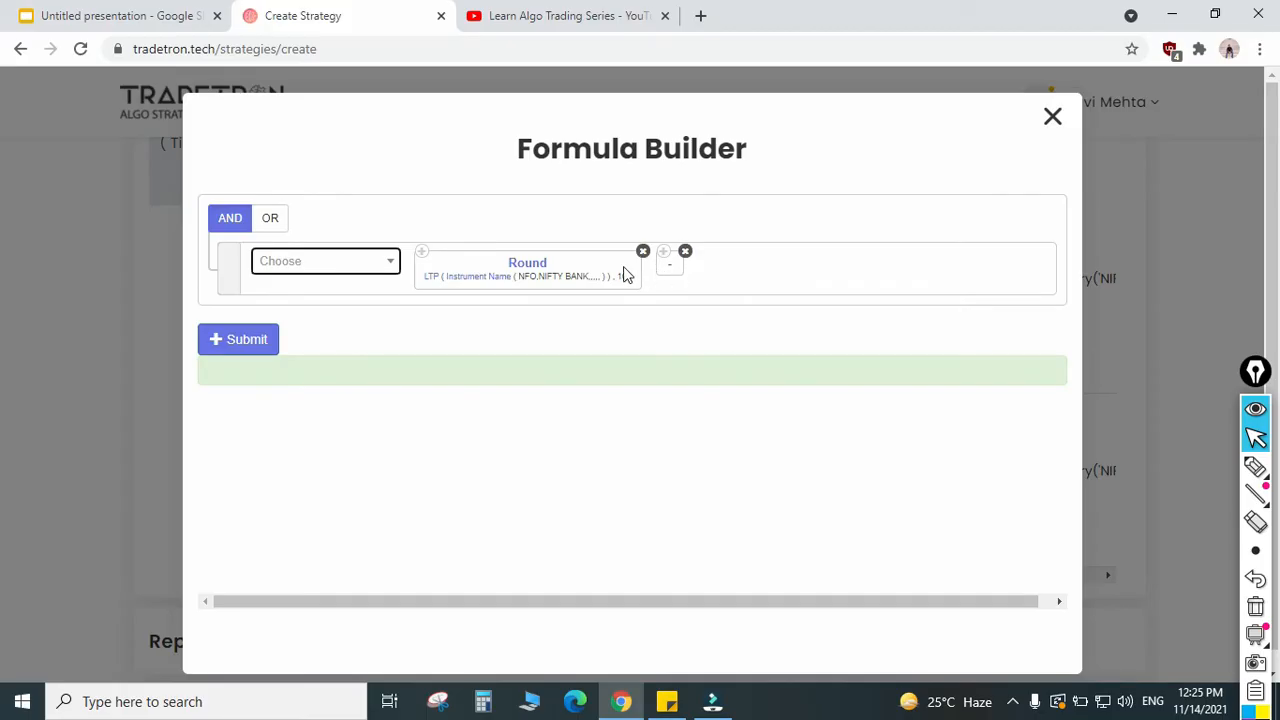
Step: Add a Number of 500 after the minus operator in the put strike's formula
left_click(349, 268)
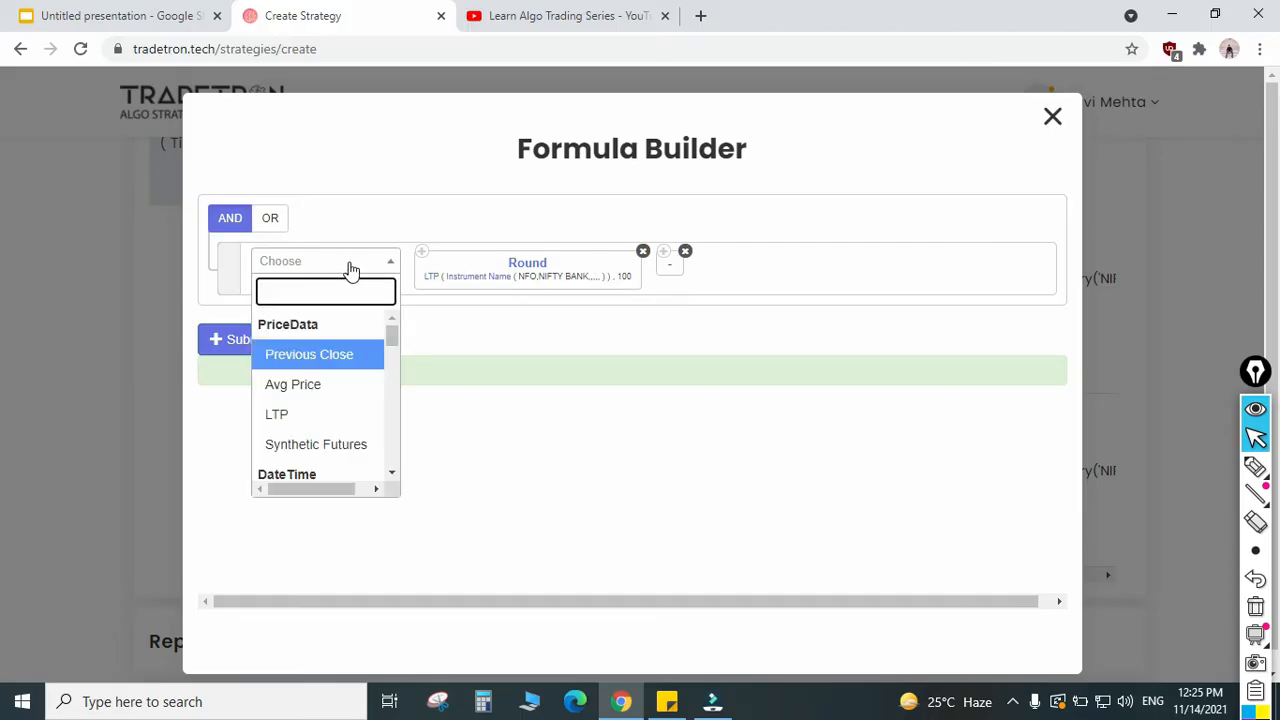
type("num")
key("Return")
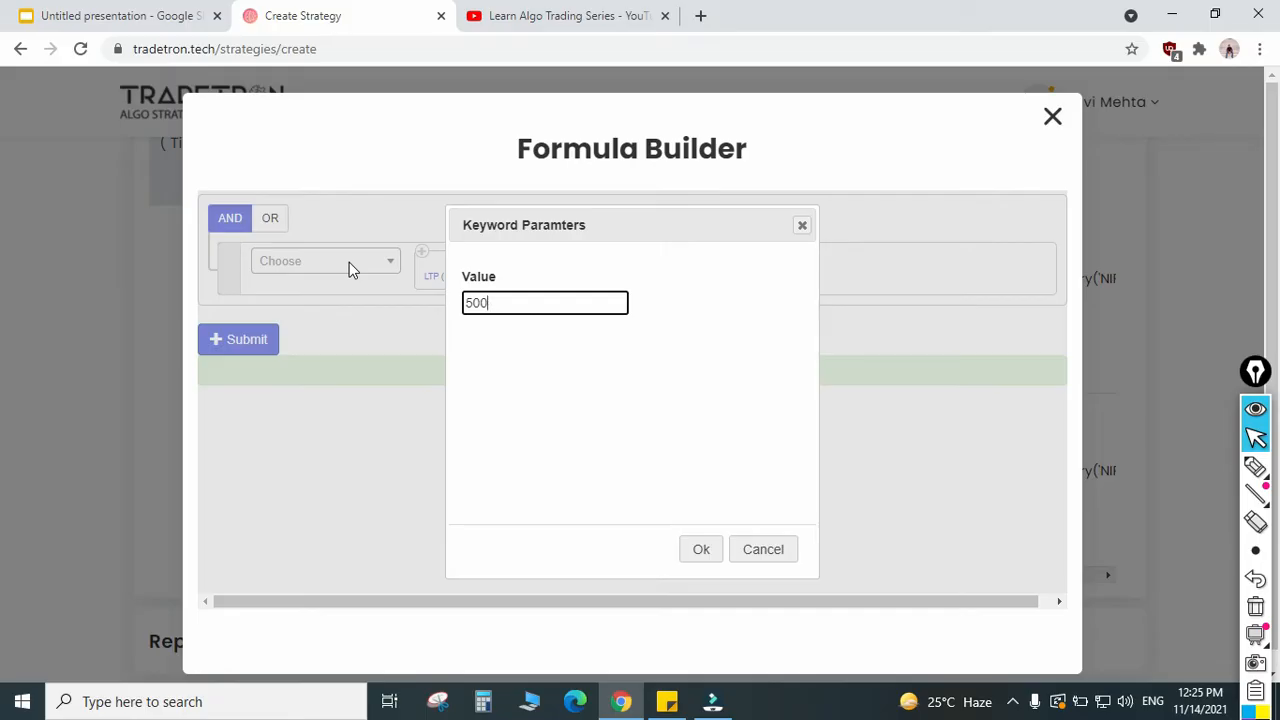
key("Return")
Step: Submit the put's strike formula, update the put position with it and close the Position builder
left_click(240, 341)
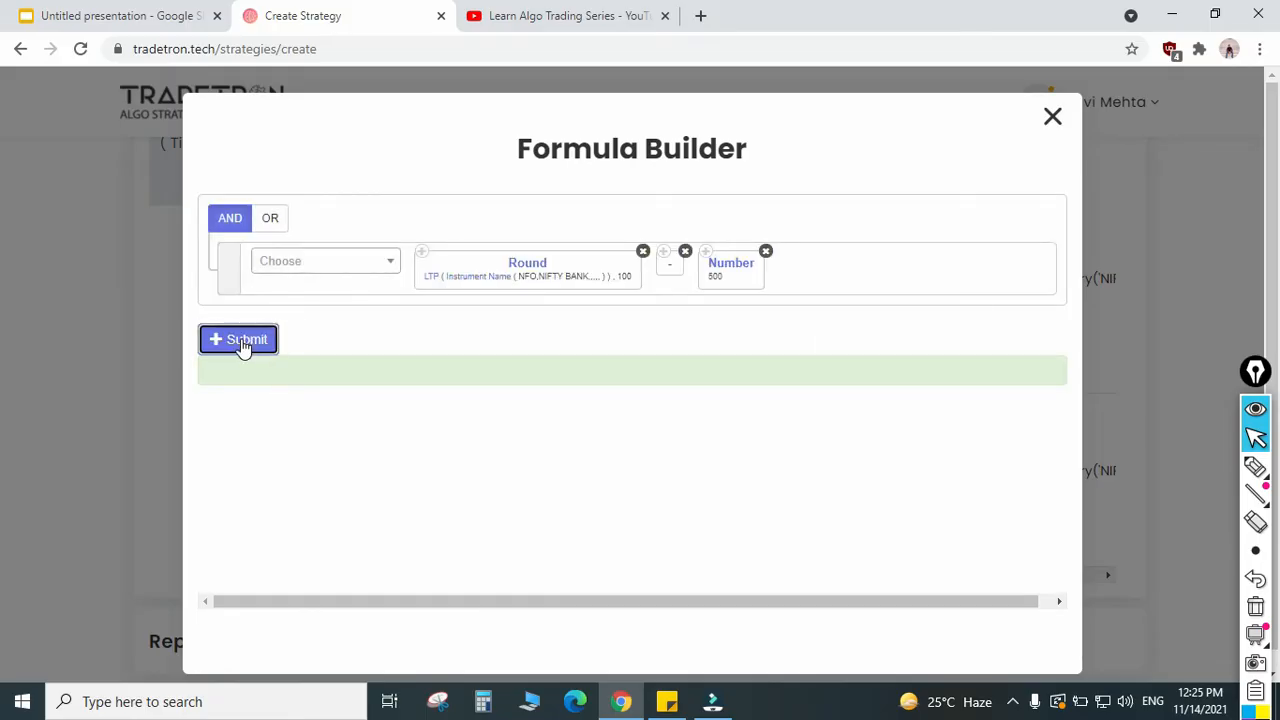
left_click(1052, 117)
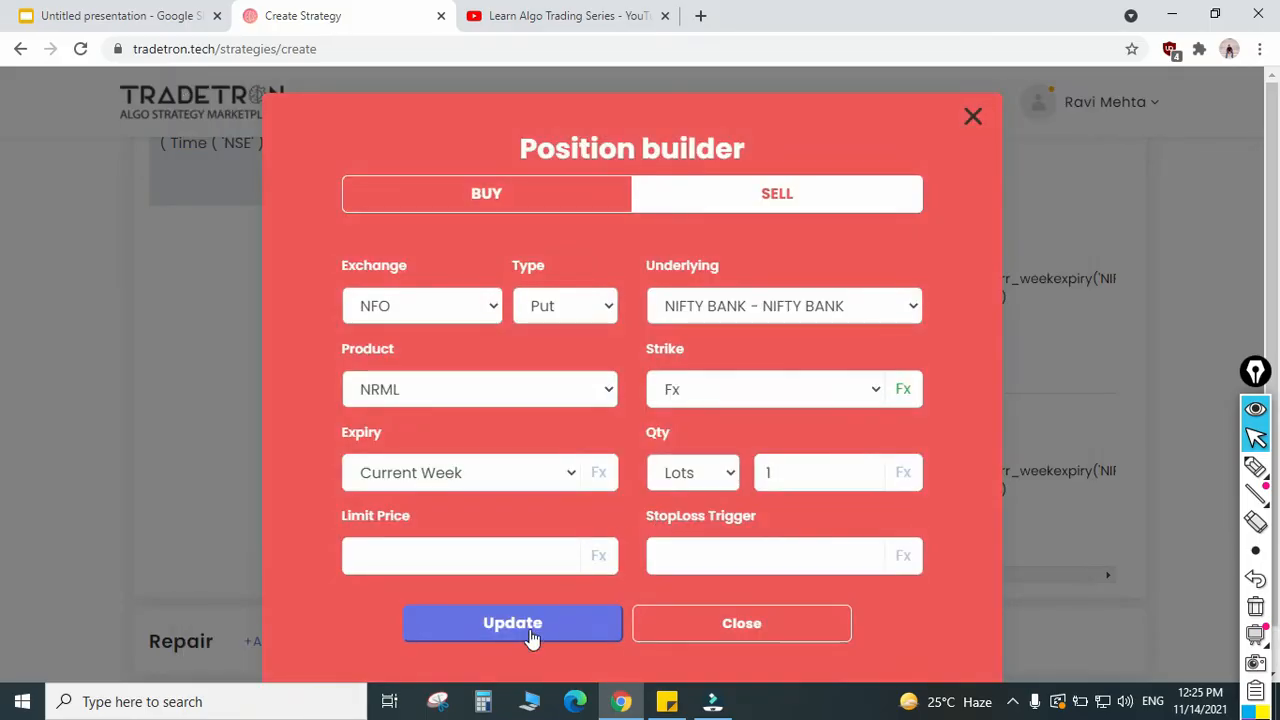
left_click(532, 630)
left_click(697, 626)
Step: Review Set 1's entry condition and positions together with the Universal Exit condition
scroll(580, 423, "down", 4)
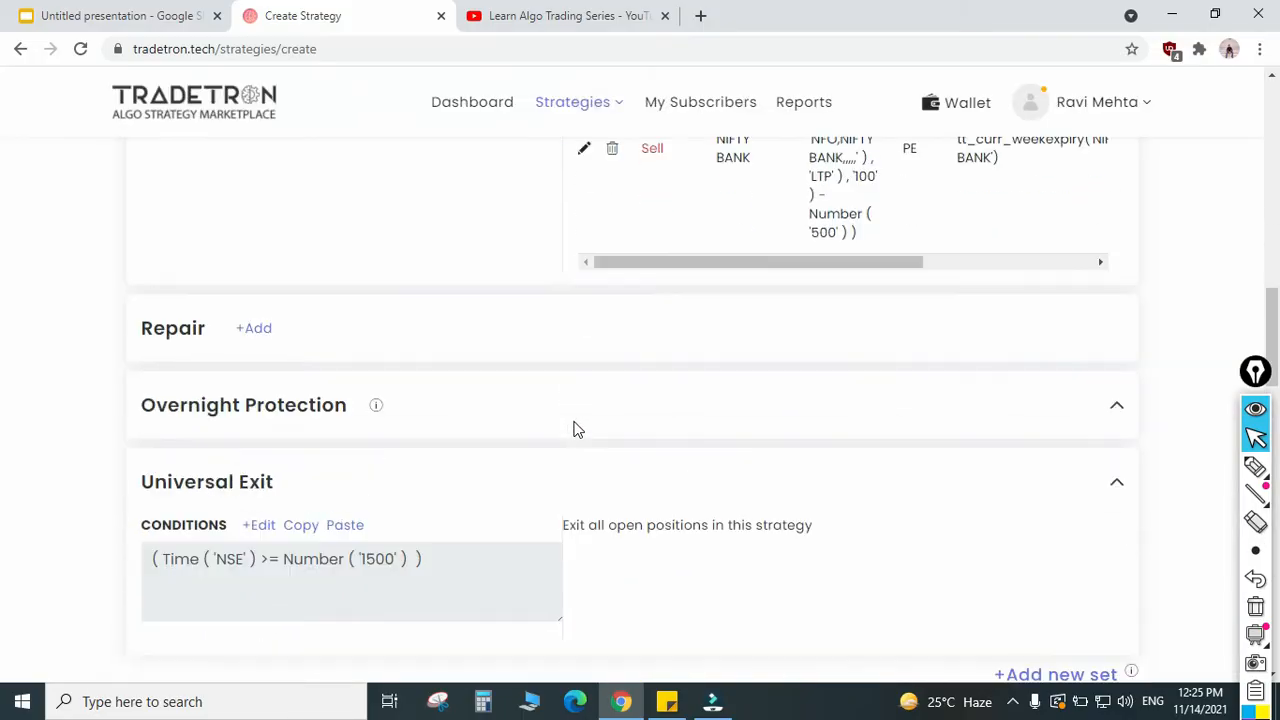
scroll(575, 428, "up", 4)
scroll(406, 443, "up", 3)
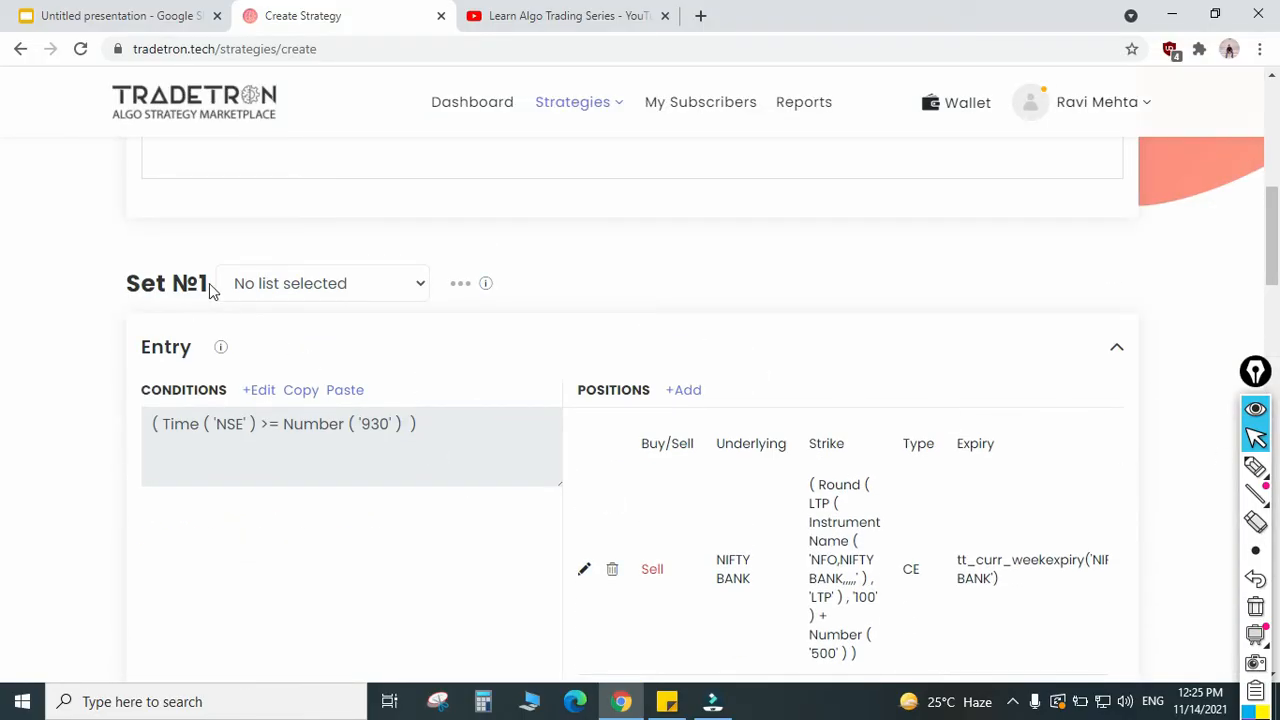
left_click_drag(207, 283, 120, 283)
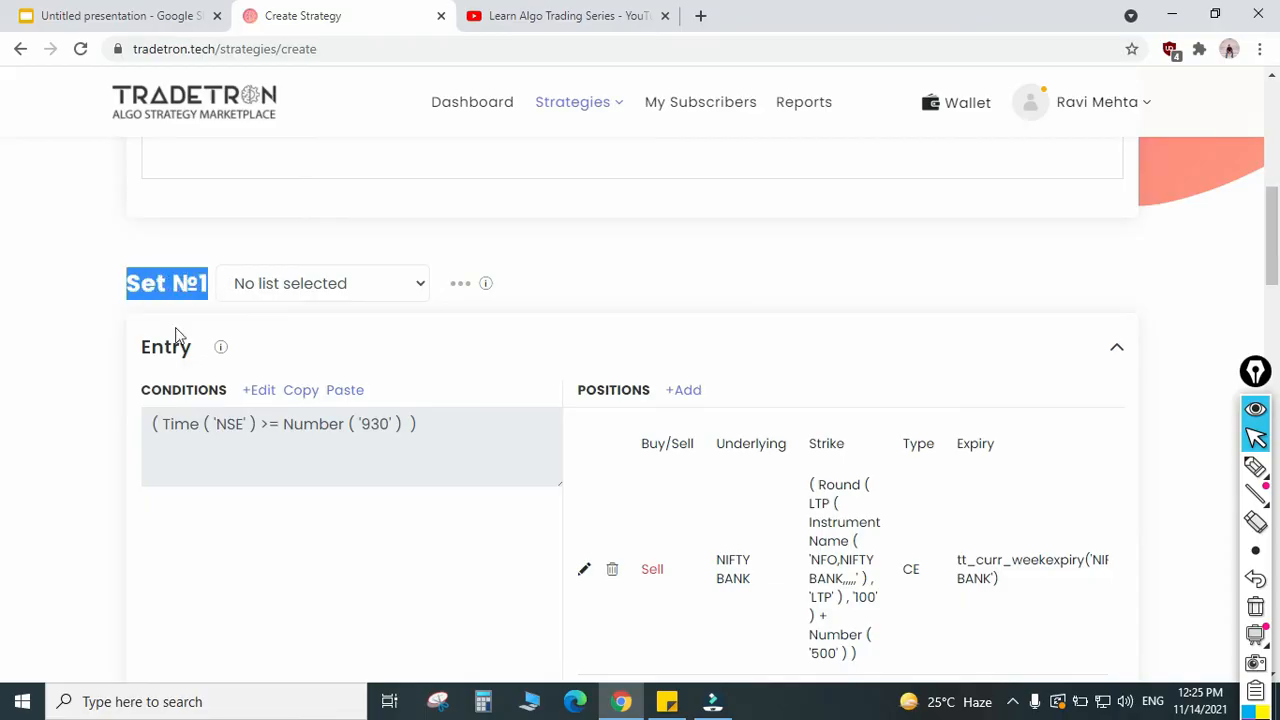
scroll(209, 350, "down", 4)
scroll(209, 352, "down", 4)
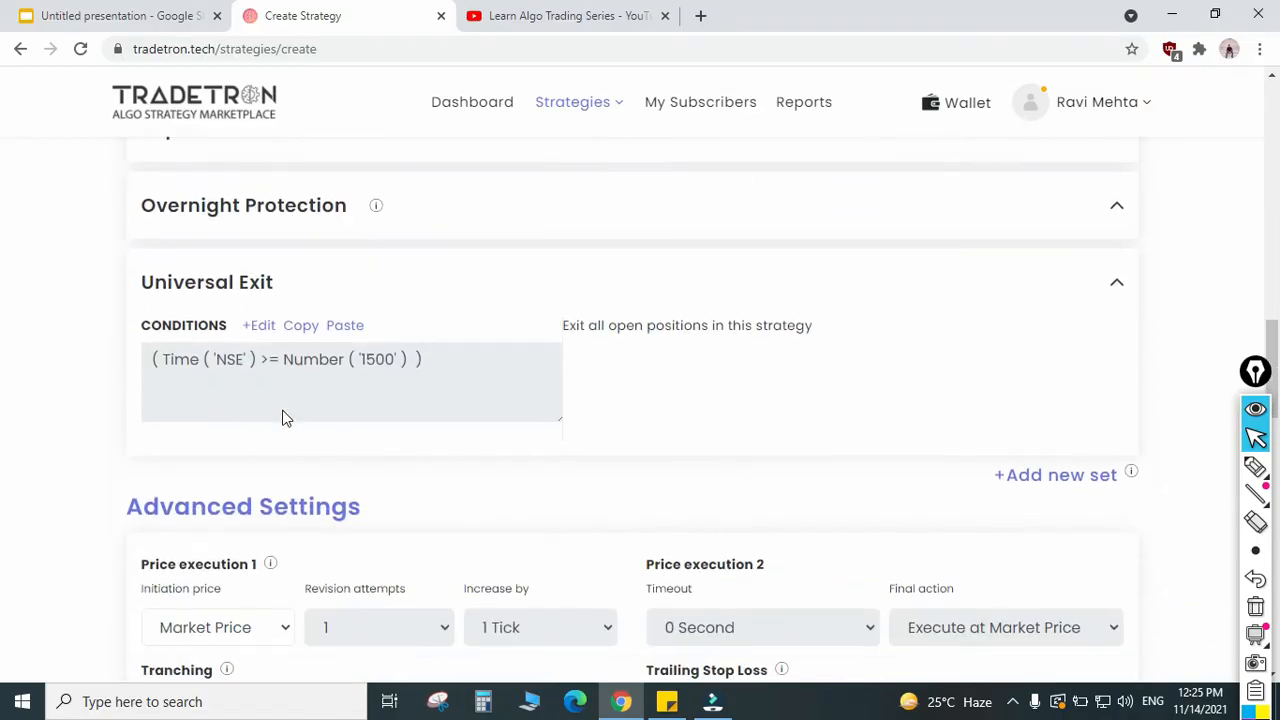
scroll(372, 403, "up", 8)
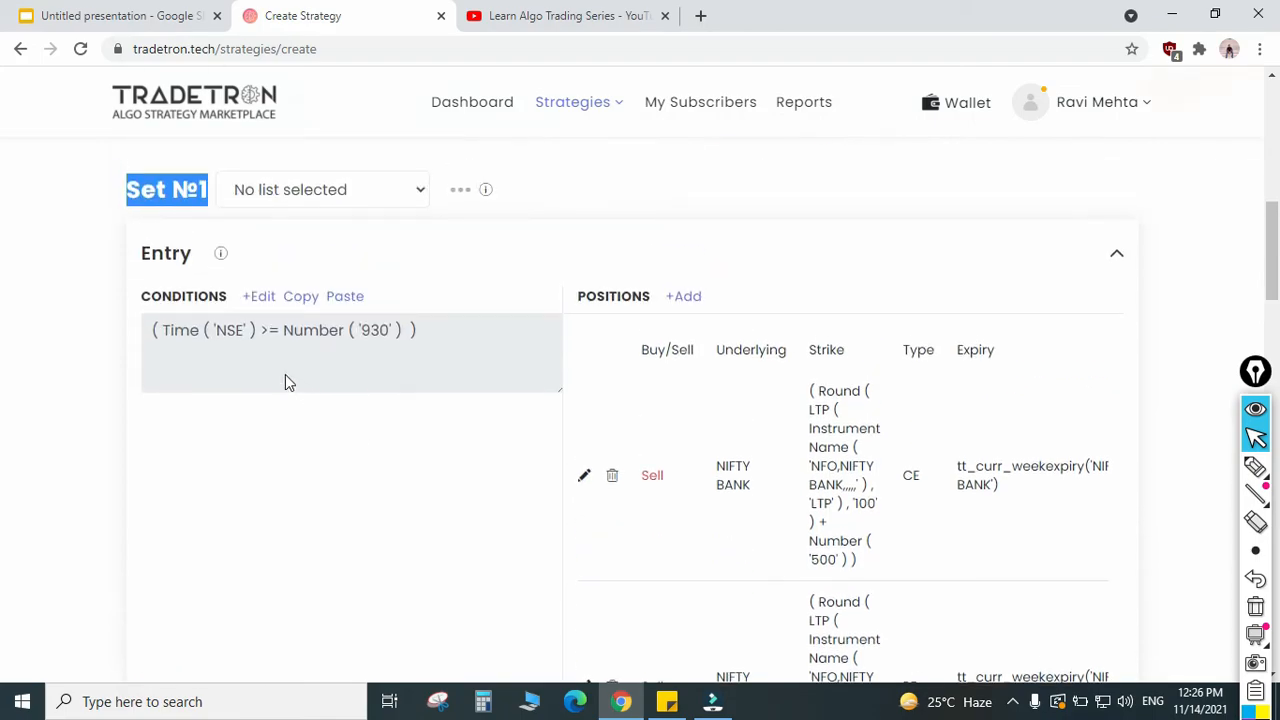
left_click(174, 226)
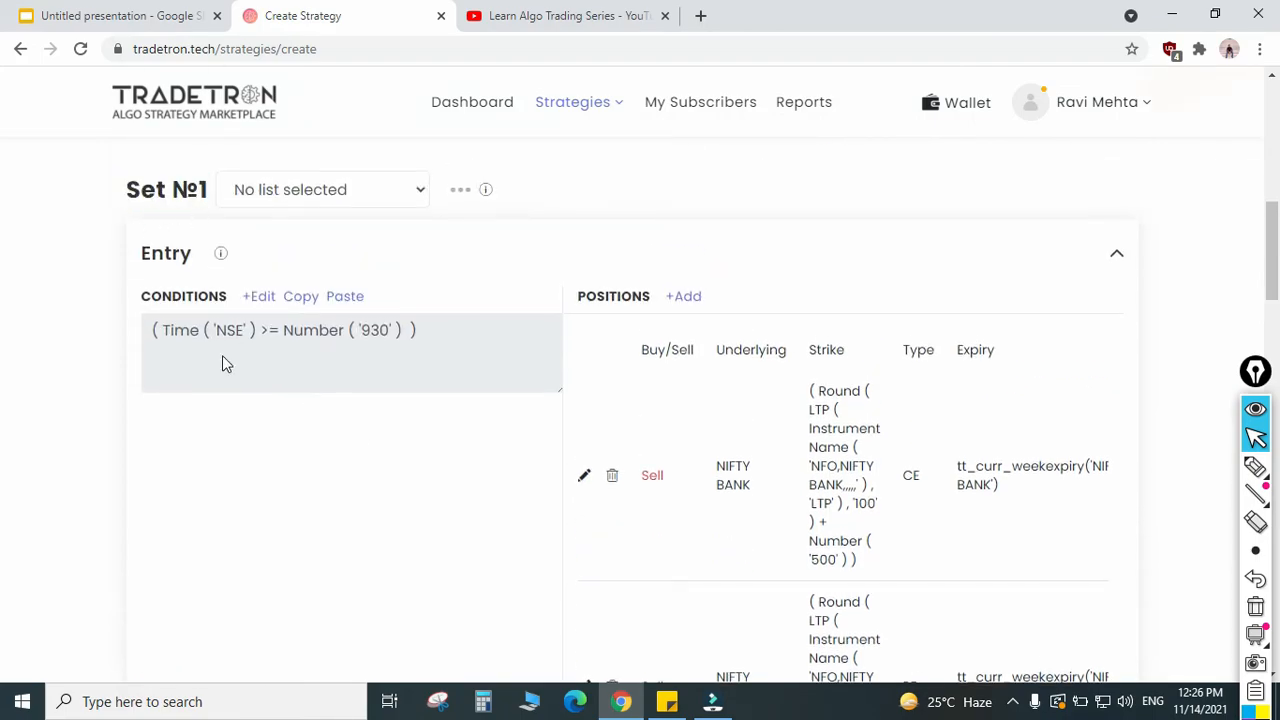
scroll(274, 451, "down", 8)
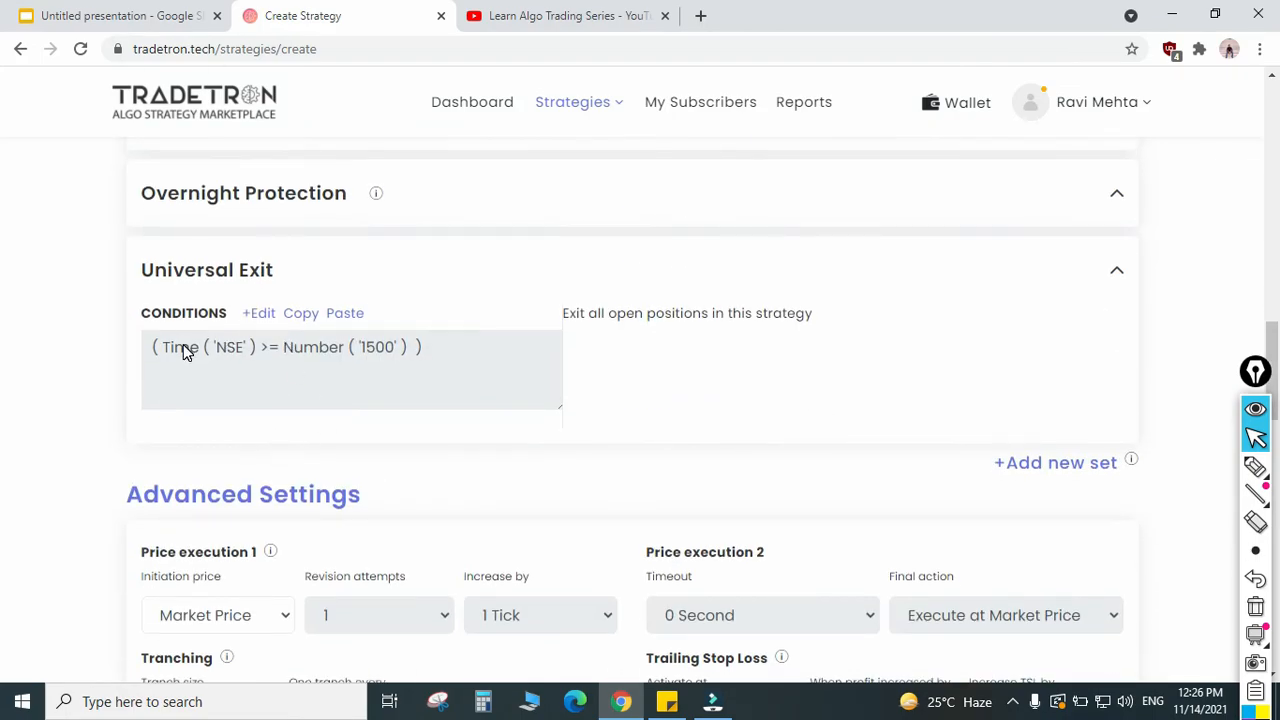
left_click_drag(417, 347, 262, 349)
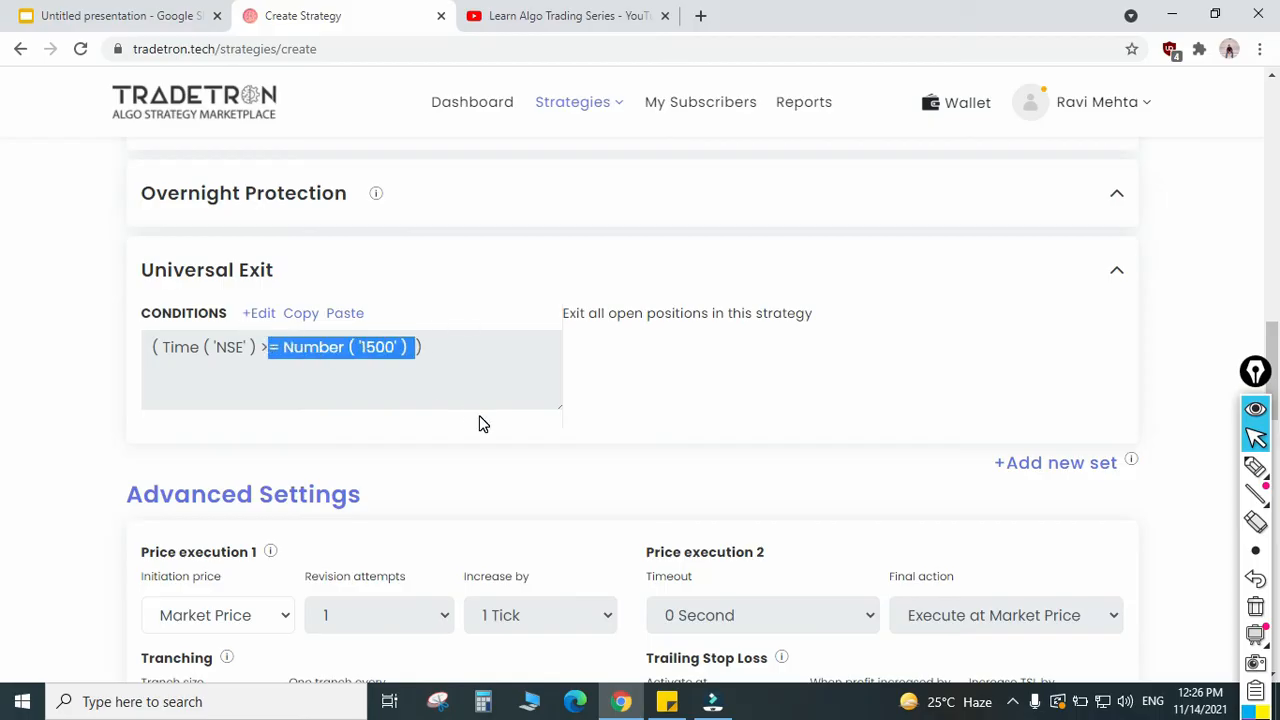
left_click(462, 395)
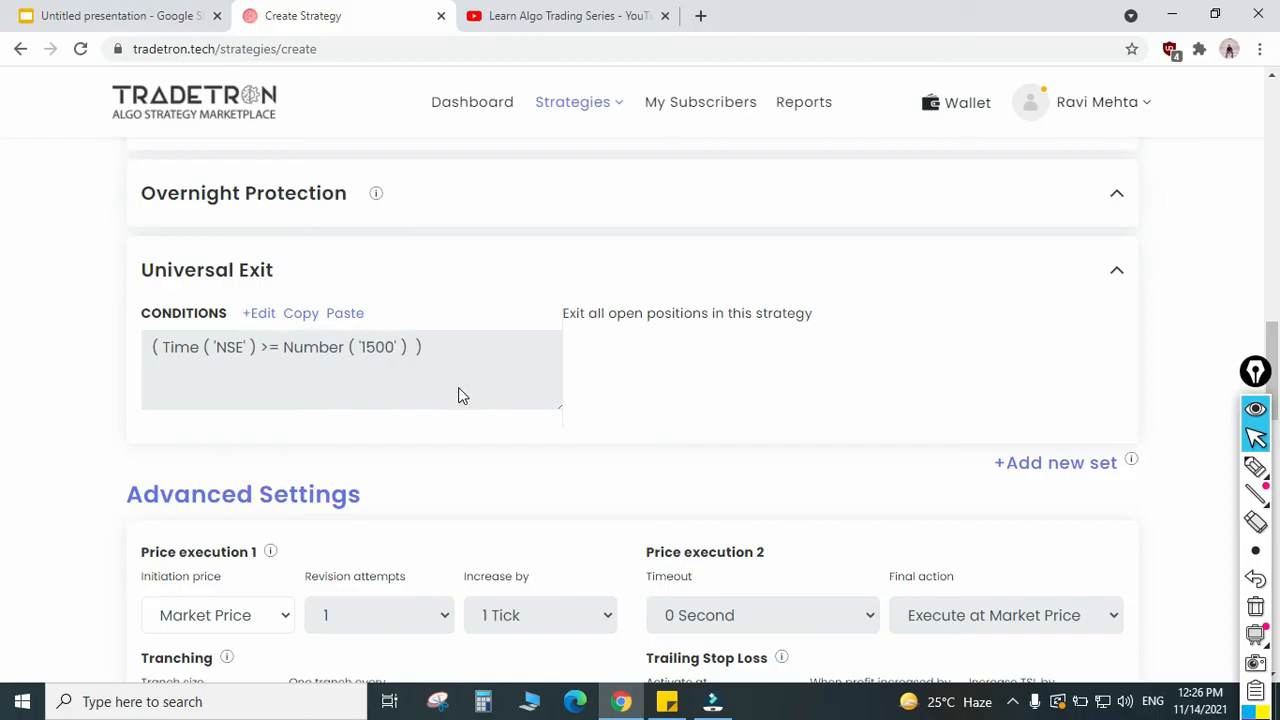
Step: Add a second set to the strategy and show its Entry, Repair and Exit sections
left_click(1045, 464)
scroll(462, 483, "down", 8)
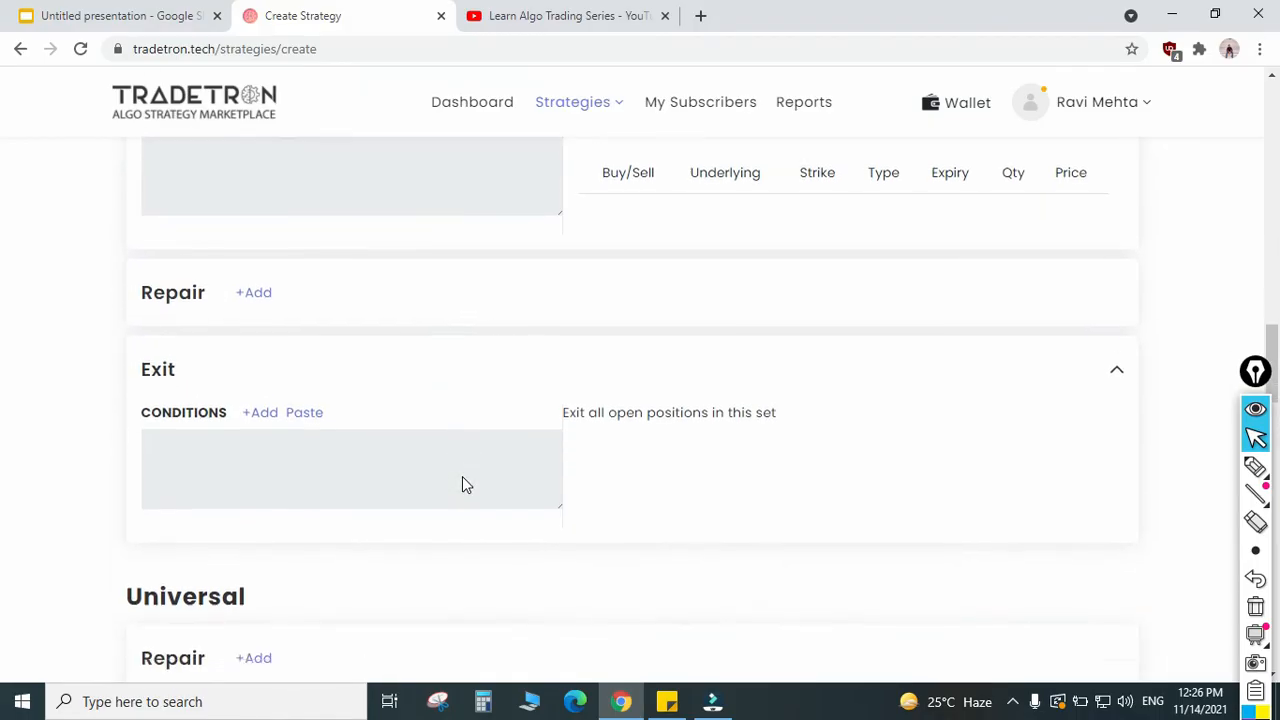
scroll(462, 484, "up", 10)
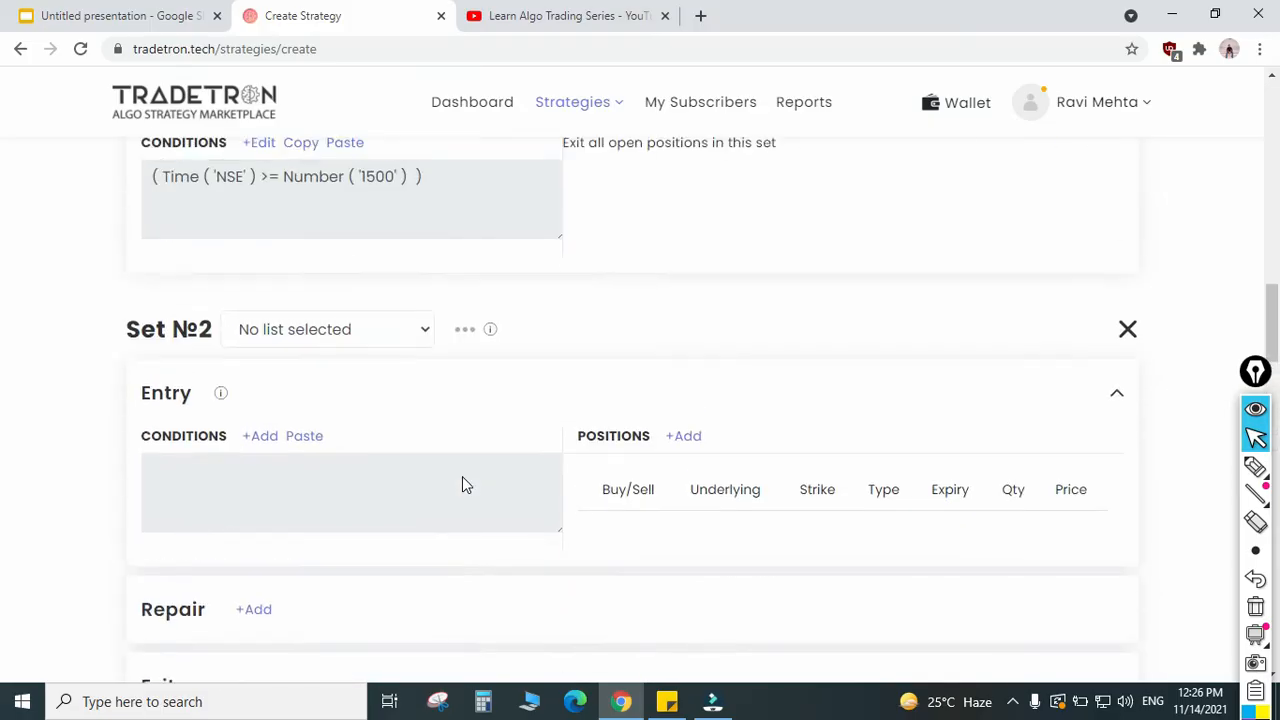
Step: Compare Set 1's Entry time condition with the time condition in its own Exit section
scroll(363, 466, "up", 5)
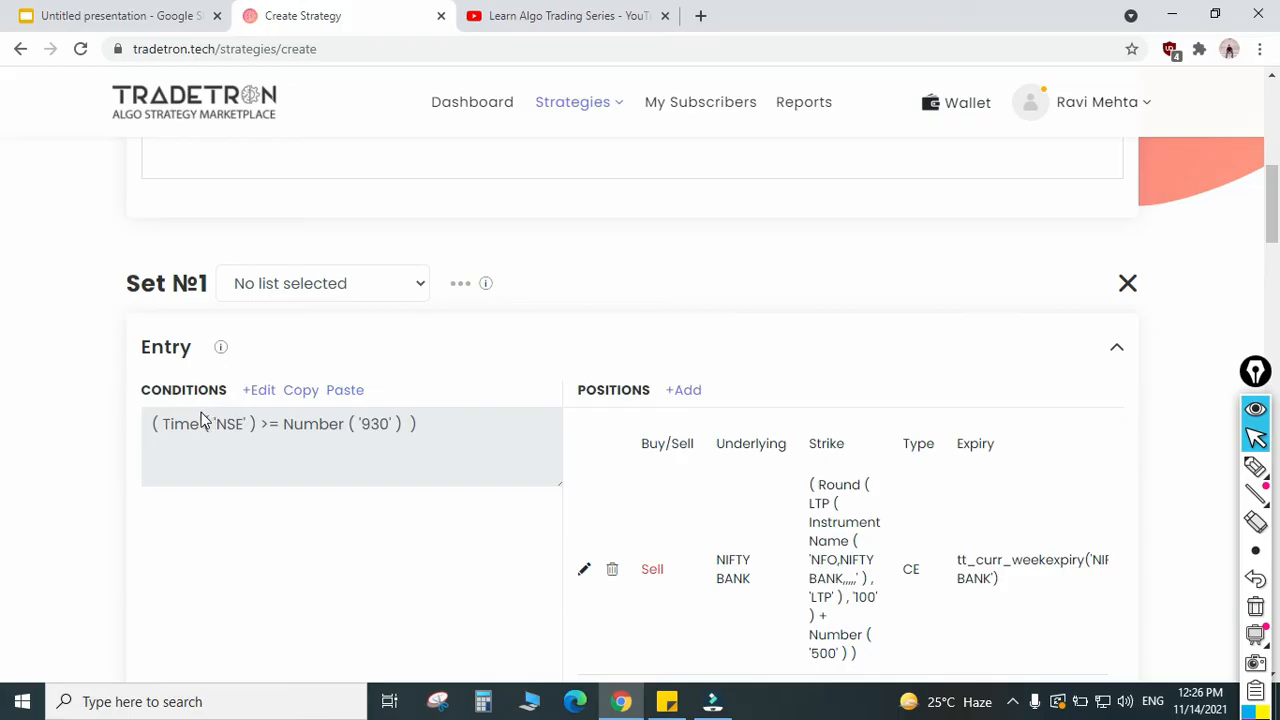
left_click_drag(162, 423, 289, 423)
scroll(323, 494, "down", 6)
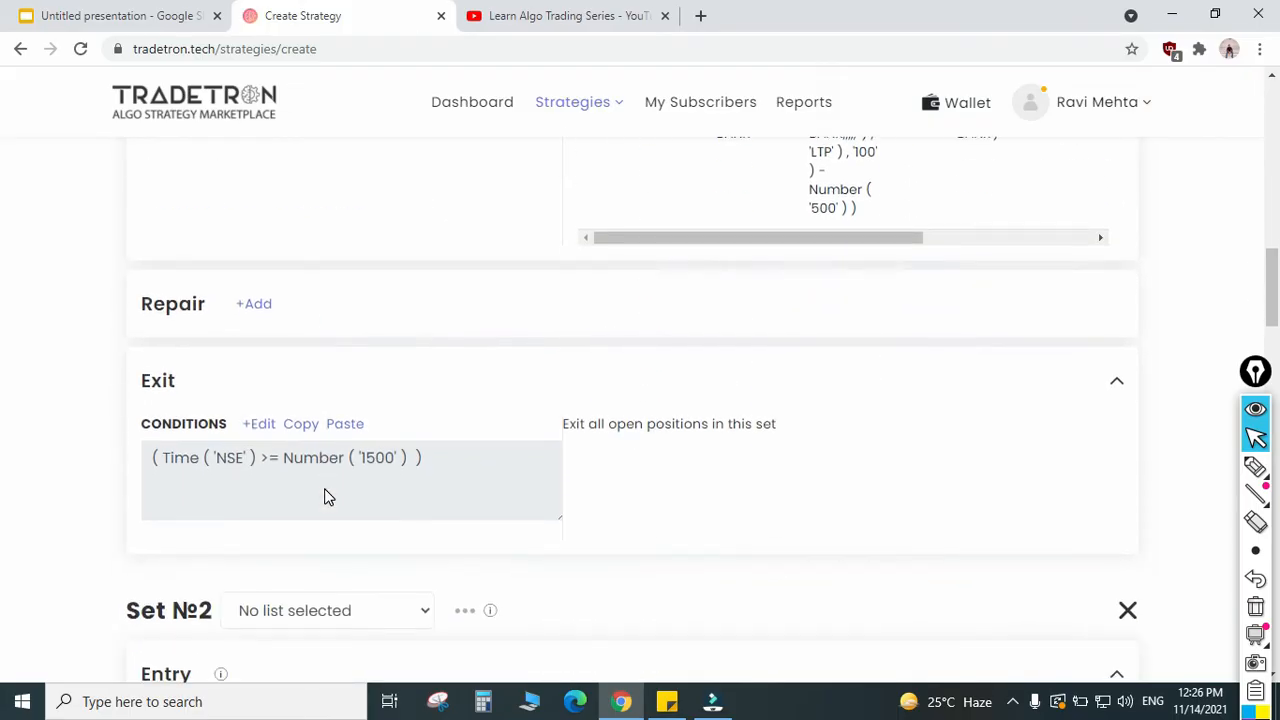
left_click_drag(152, 460, 342, 472)
left_click(443, 500)
scroll(443, 500, "up", 3)
scroll(440, 500, "down", 3)
scroll(437, 500, "up", 5)
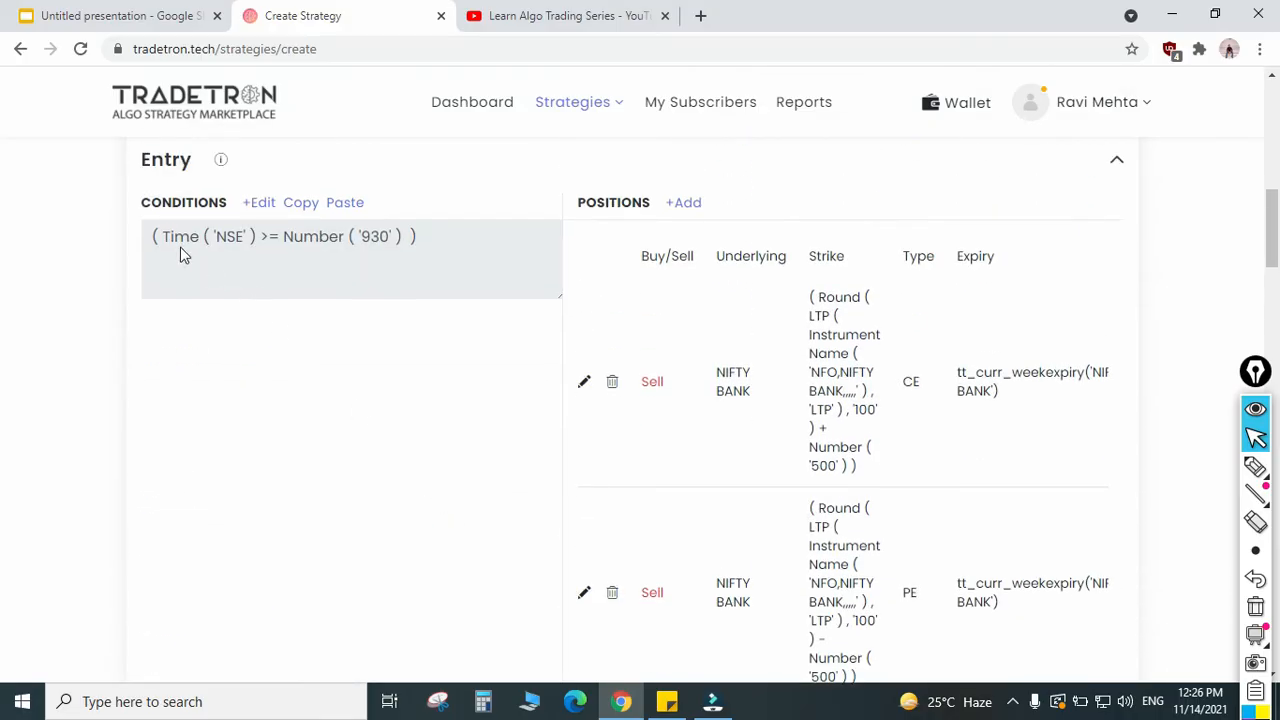
scroll(366, 258, "down", 4)
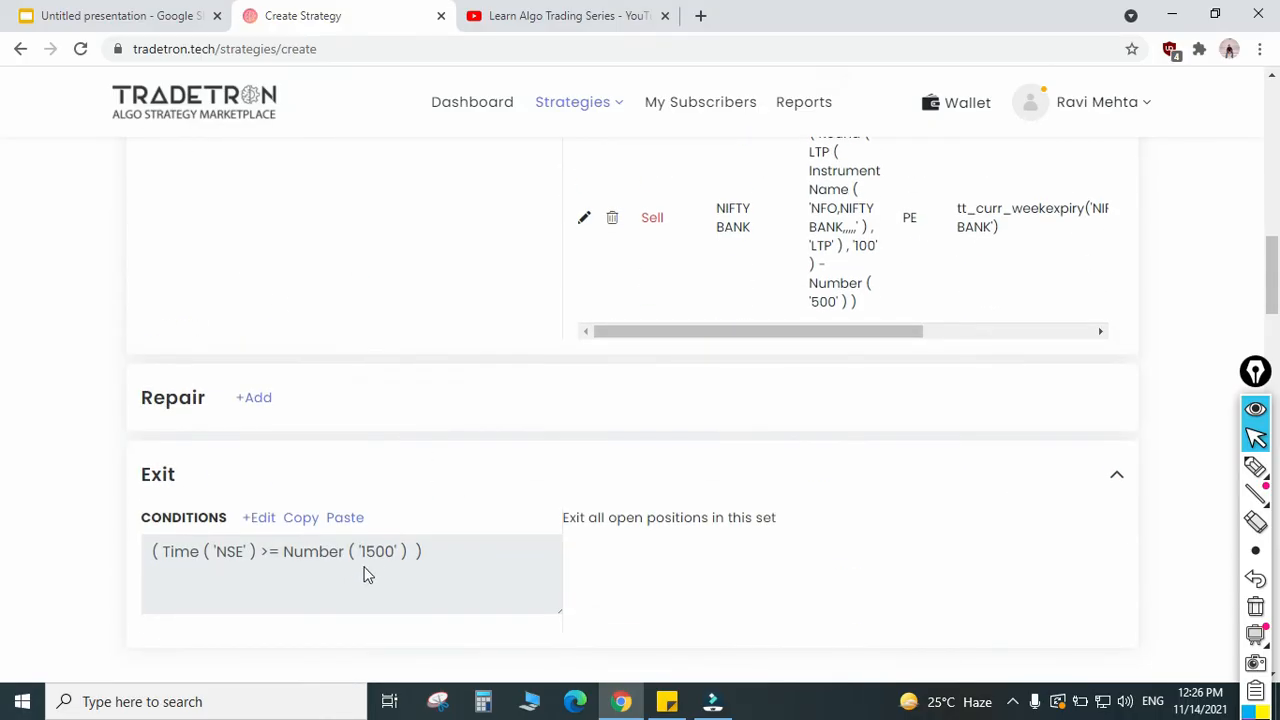
left_click_drag(364, 555, 404, 570)
left_click(386, 578)
left_click_drag(426, 556, 186, 552)
scroll(330, 585, "up", 1)
scroll(330, 585, "up", 4)
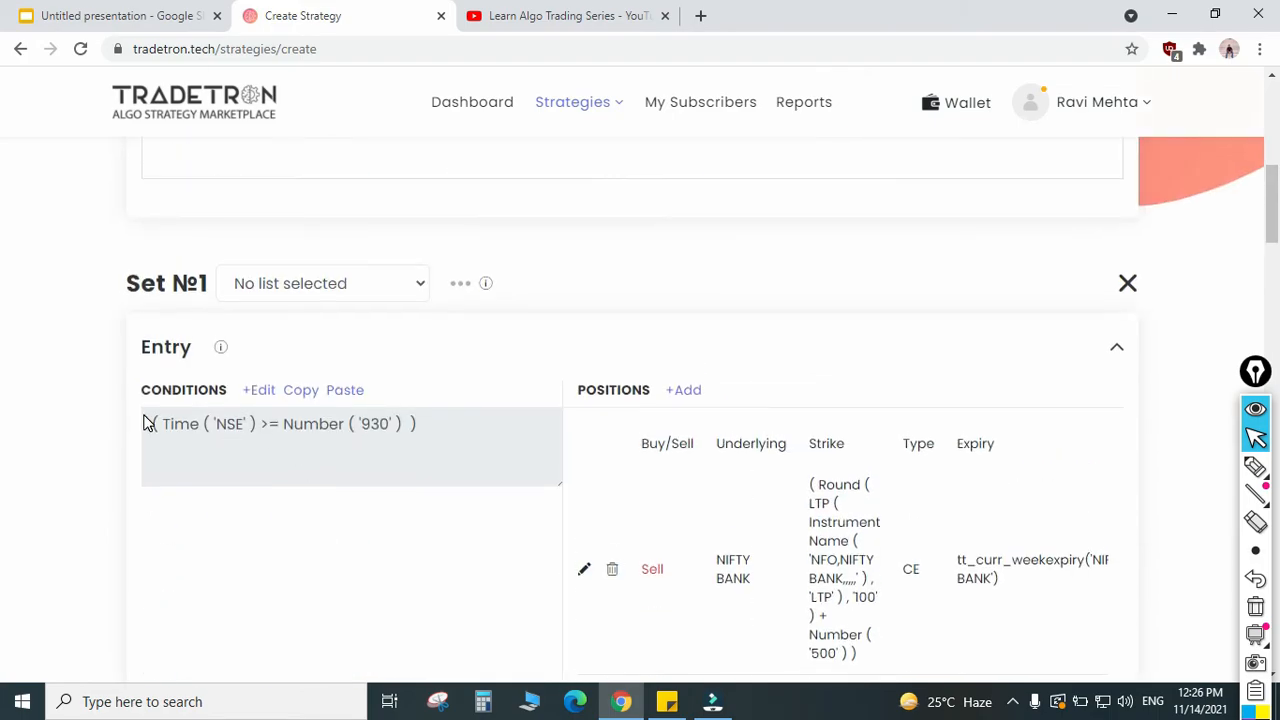
left_click_drag(146, 423, 441, 451)
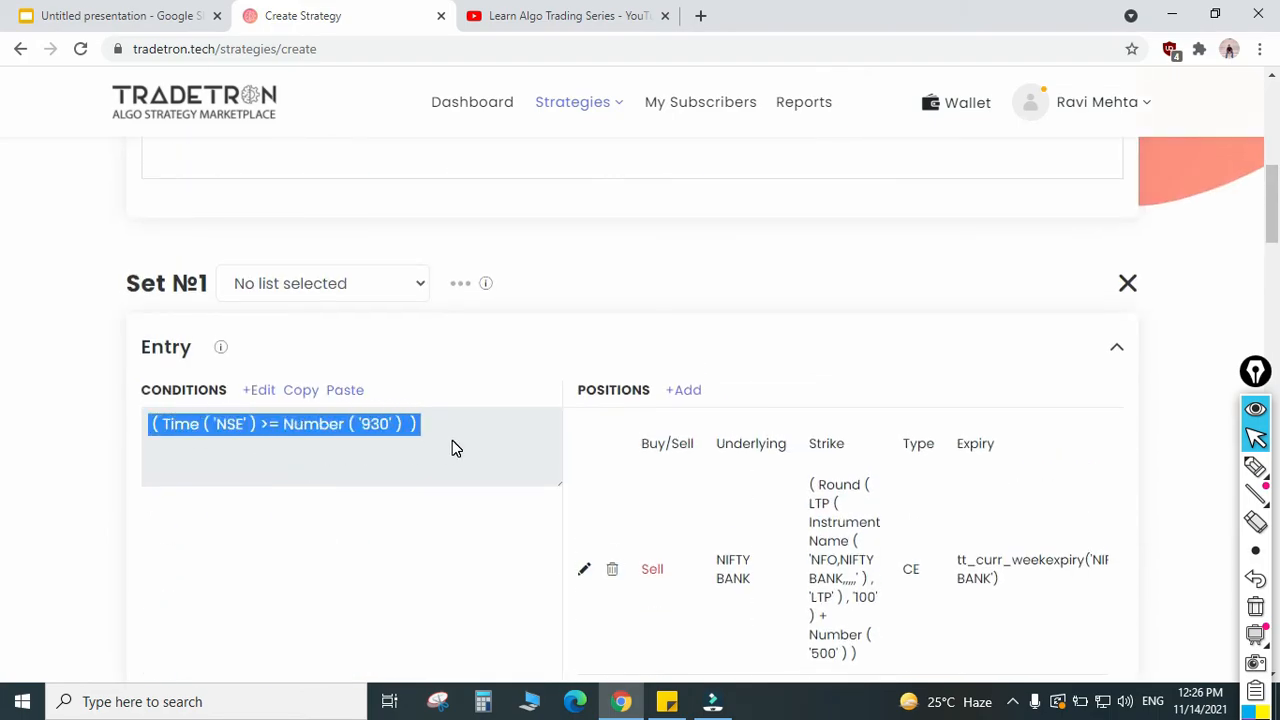
Step: Review Set 1's entry condition, its NIFTY BANK call and put sell positions, and its exit condition
left_click(452, 441)
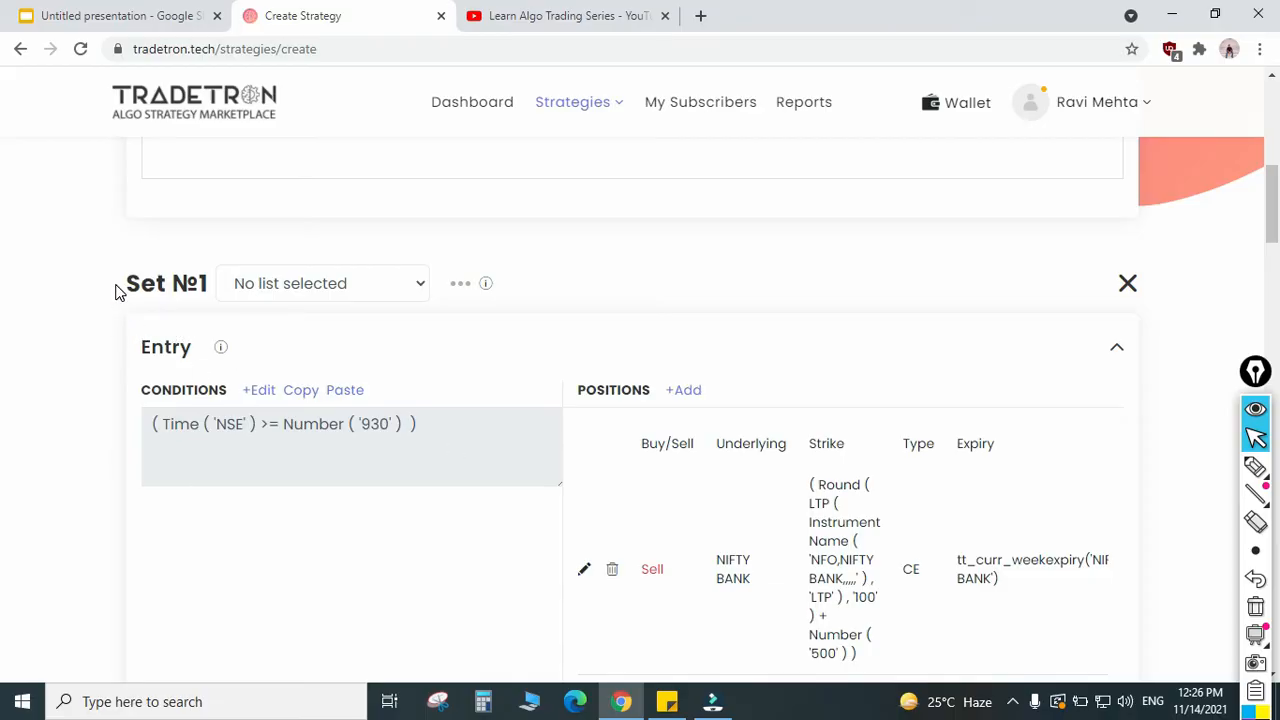
left_click_drag(141, 358, 194, 360)
left_click_drag(149, 428, 424, 438)
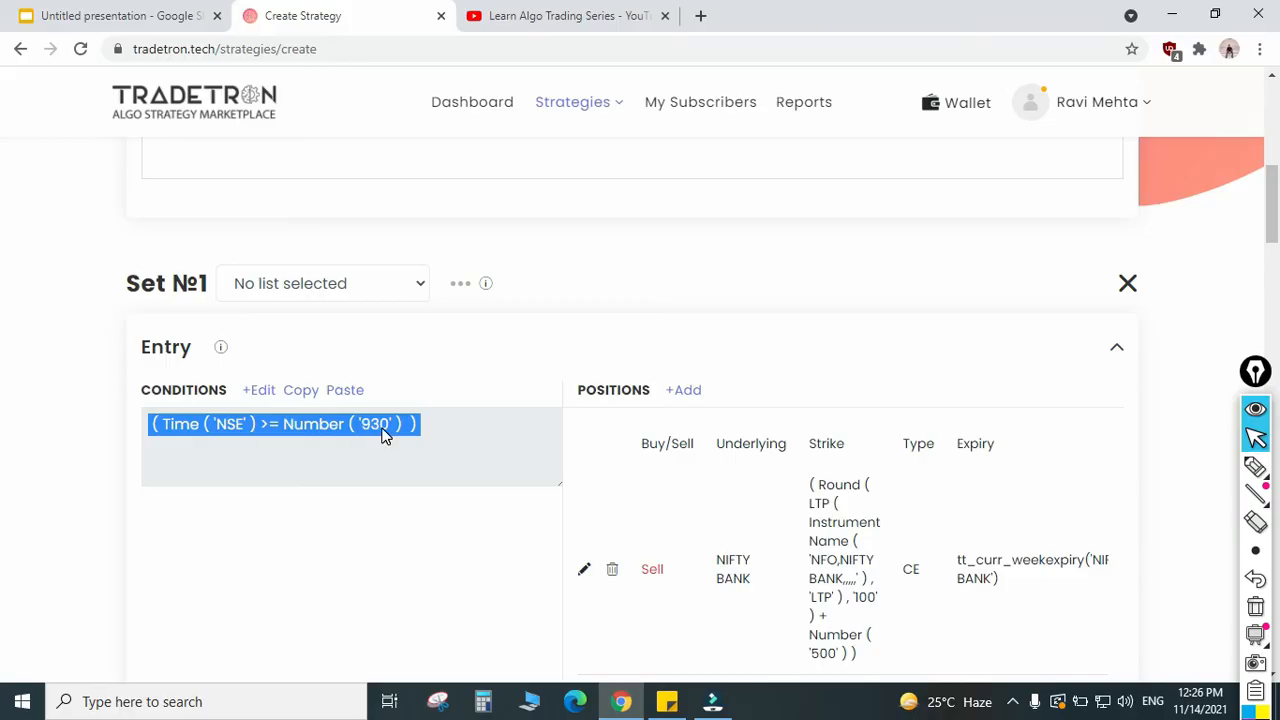
scroll(648, 504, "down", 3)
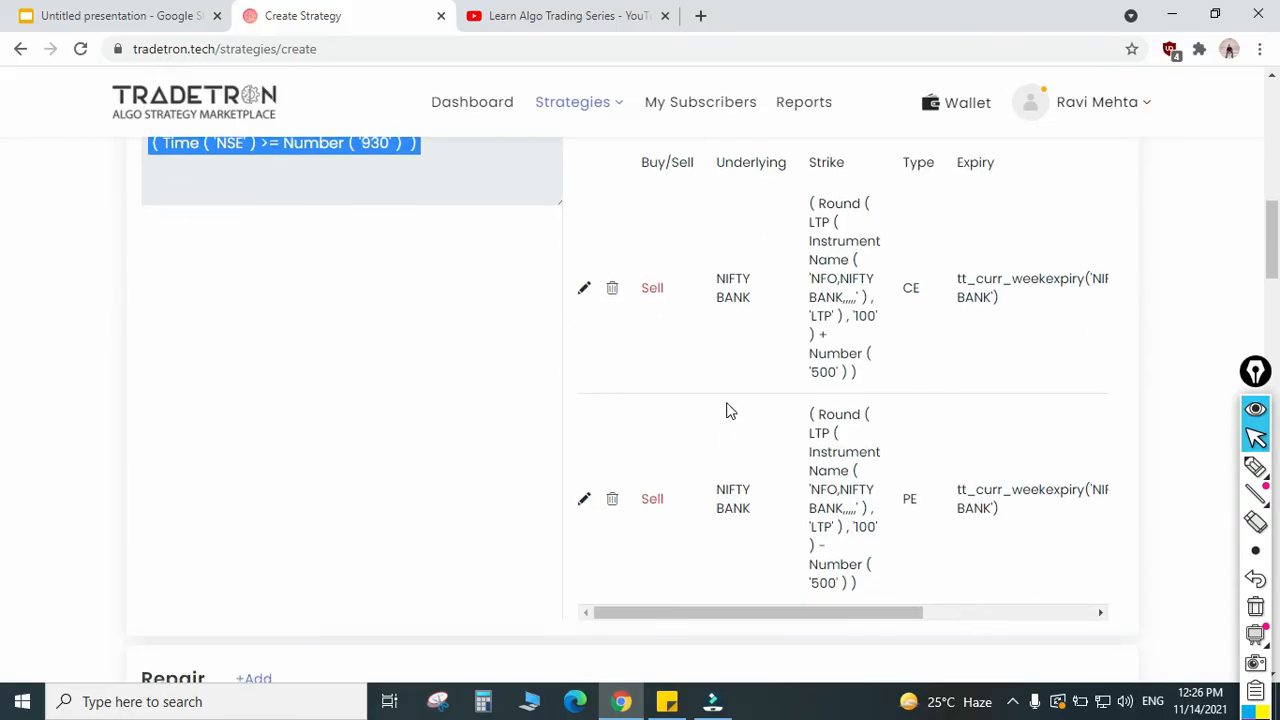
scroll(471, 380, "down", 5)
scroll(474, 397, "up", 2)
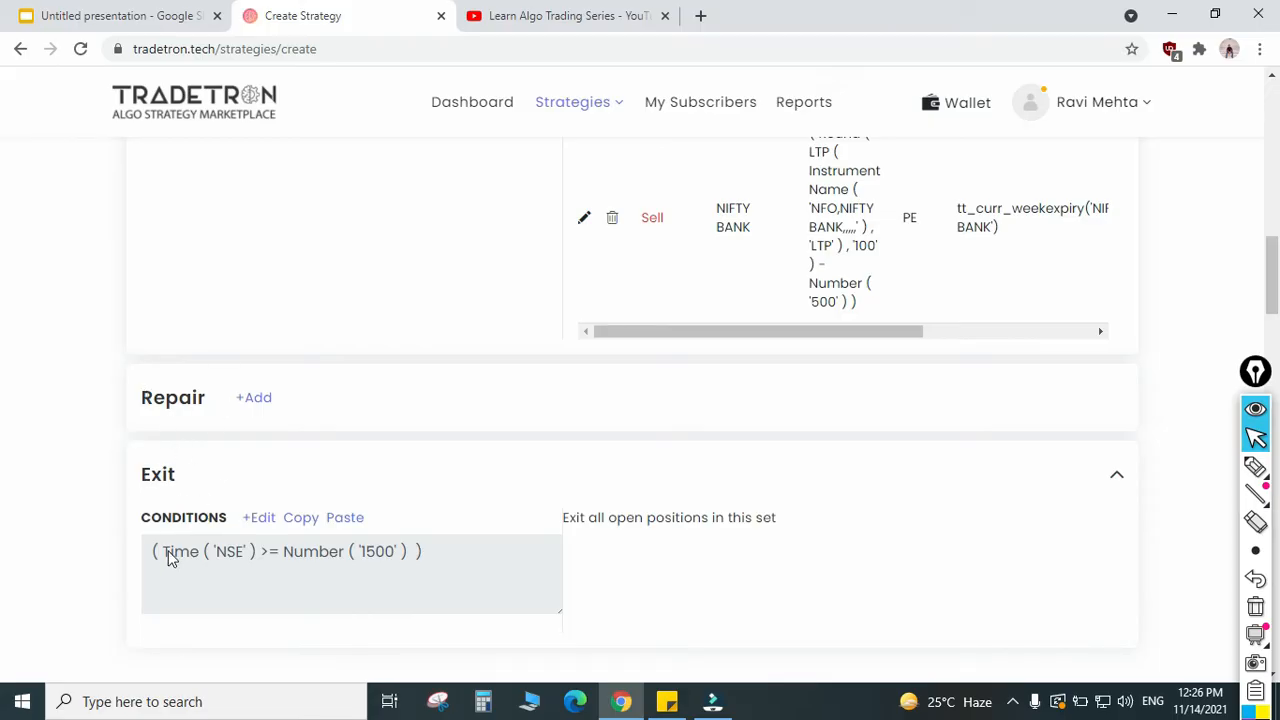
left_click_drag(150, 551, 430, 573)
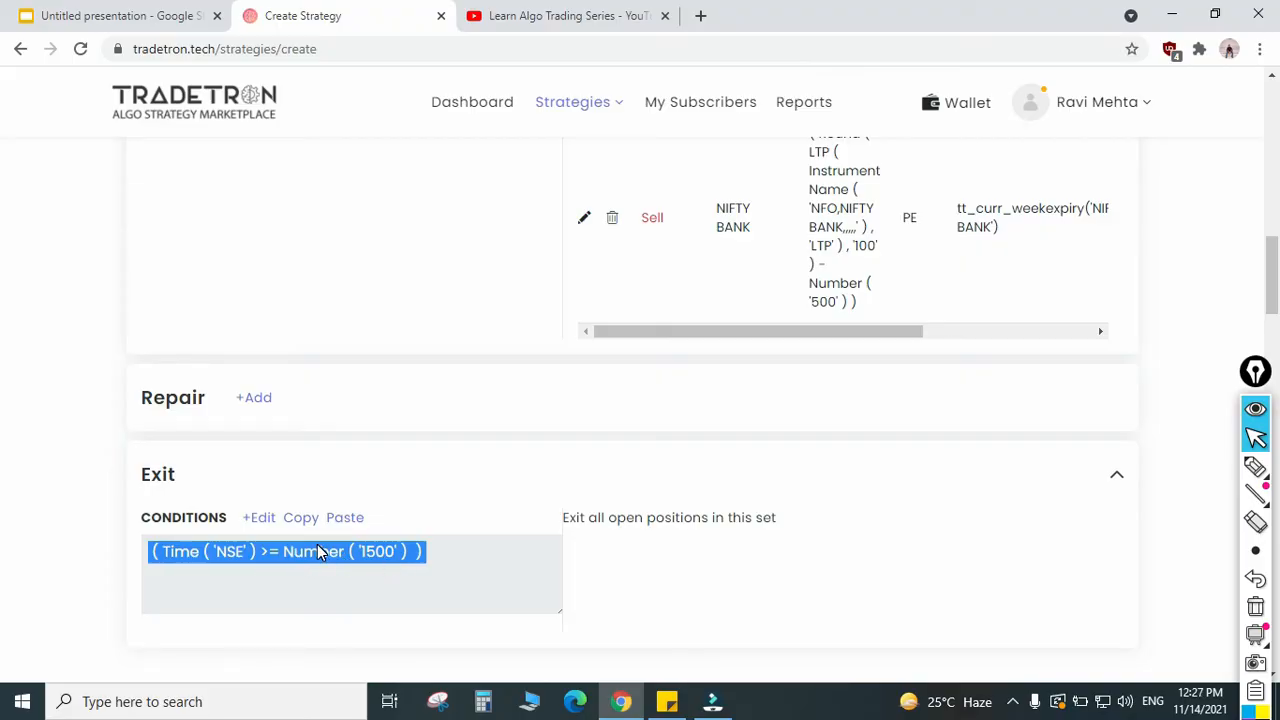
scroll(701, 369, "up", 2)
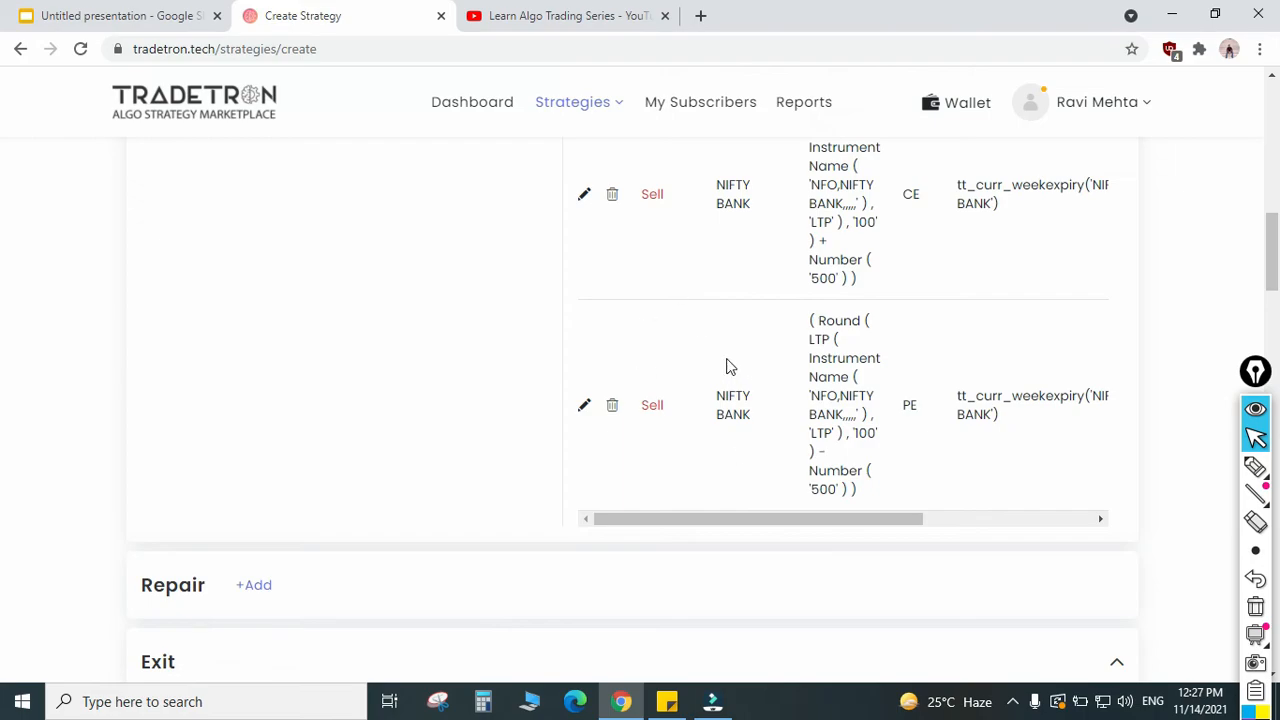
scroll(705, 382, "up", 1)
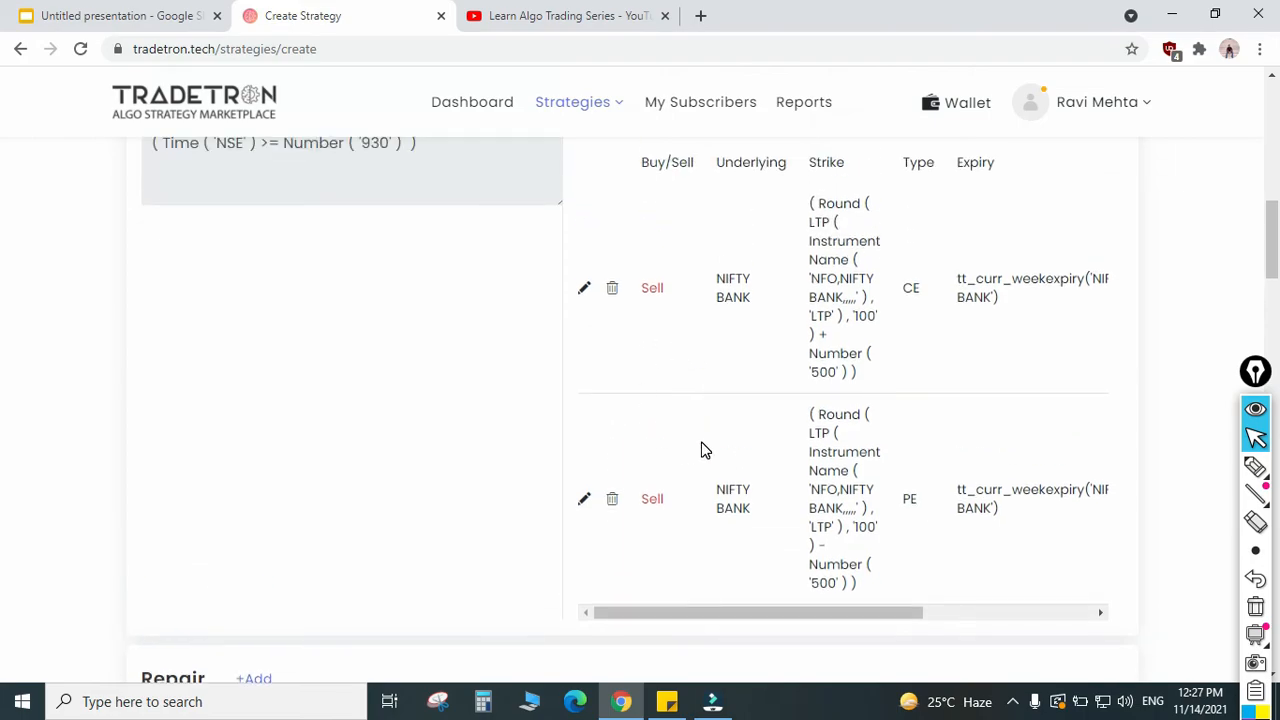
scroll(701, 450, "down", 3)
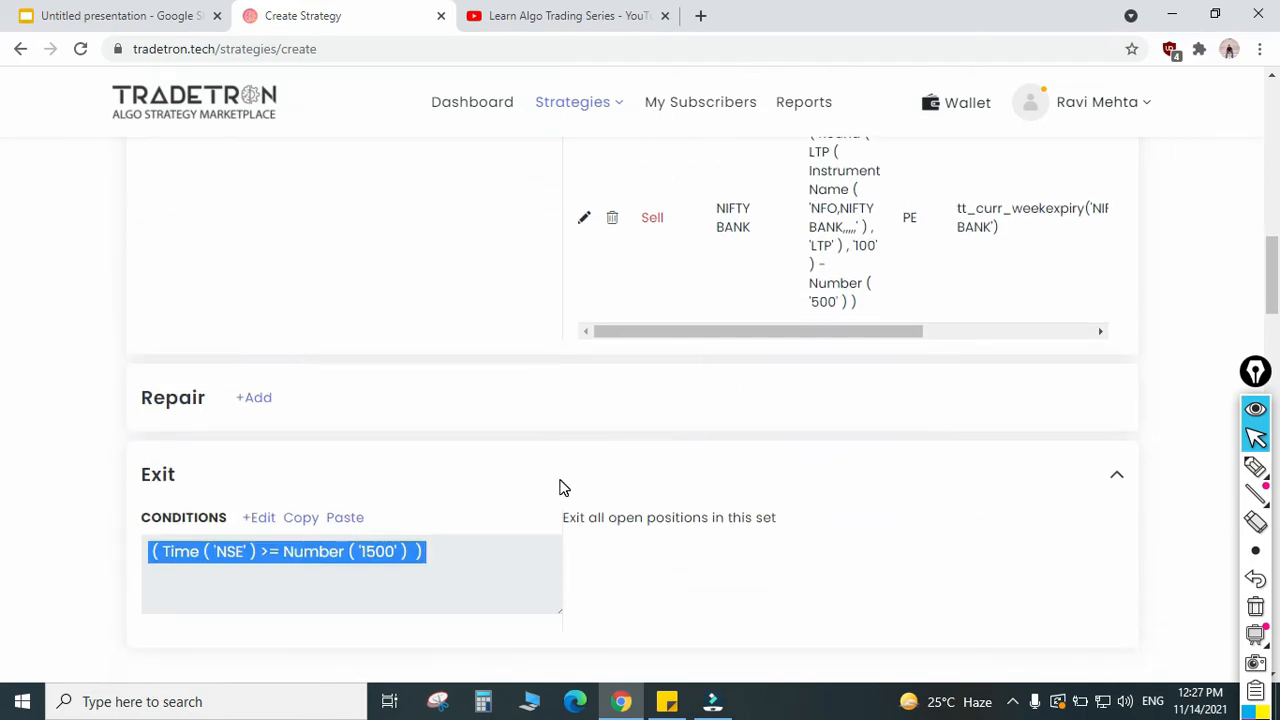
scroll(559, 487, "up", 6)
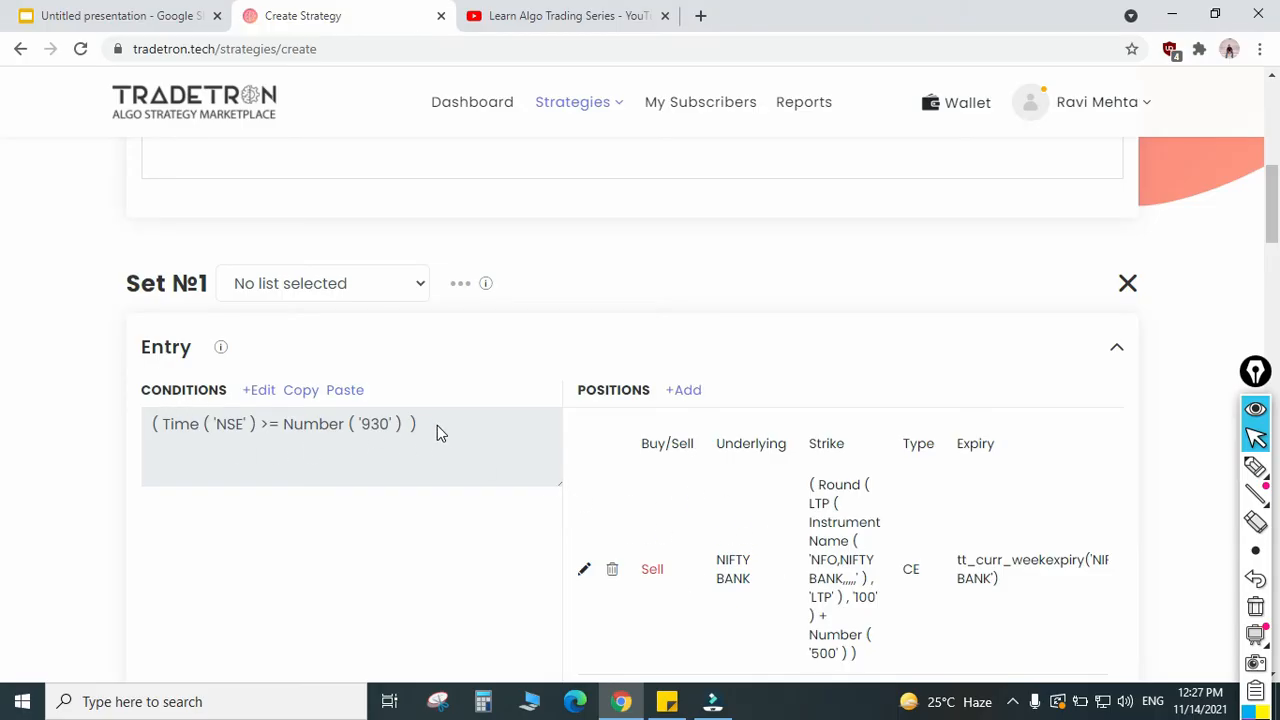
Step: Examine whether Set 1's 930 entry condition and its 1500 exit condition can both be true at the same time
left_click_drag(437, 428, 151, 423)
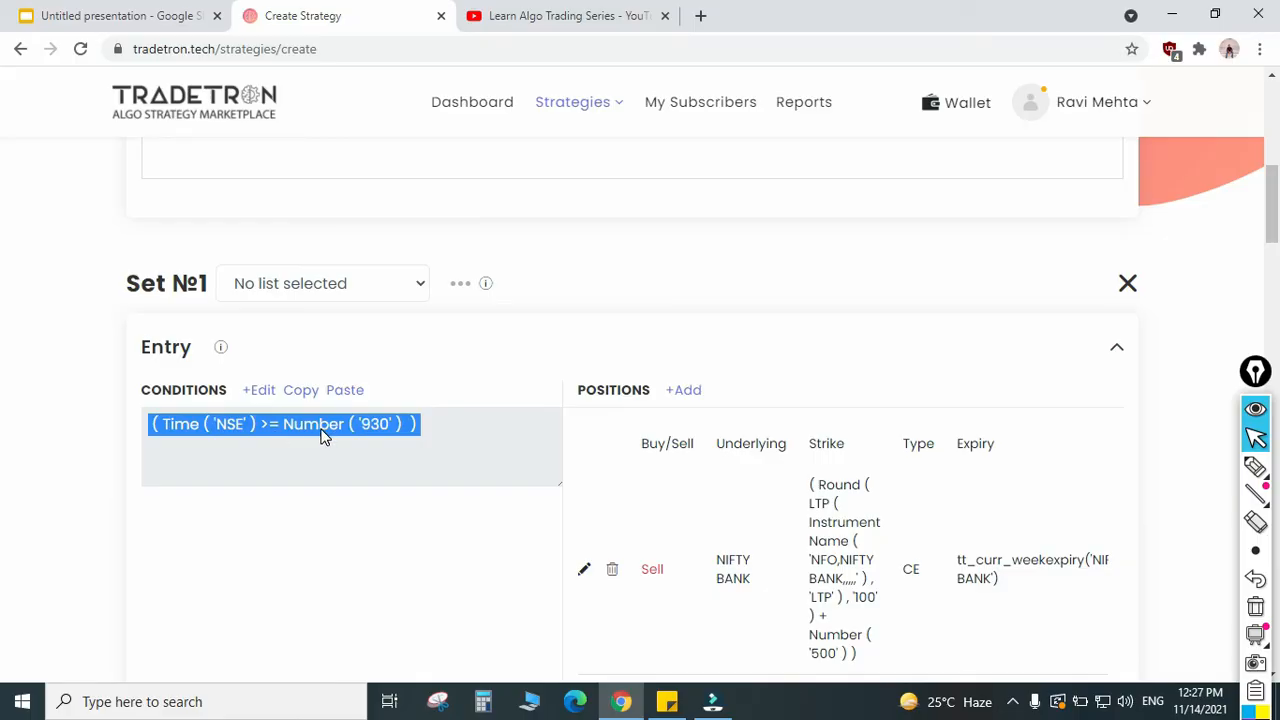
scroll(601, 328, "down", 3)
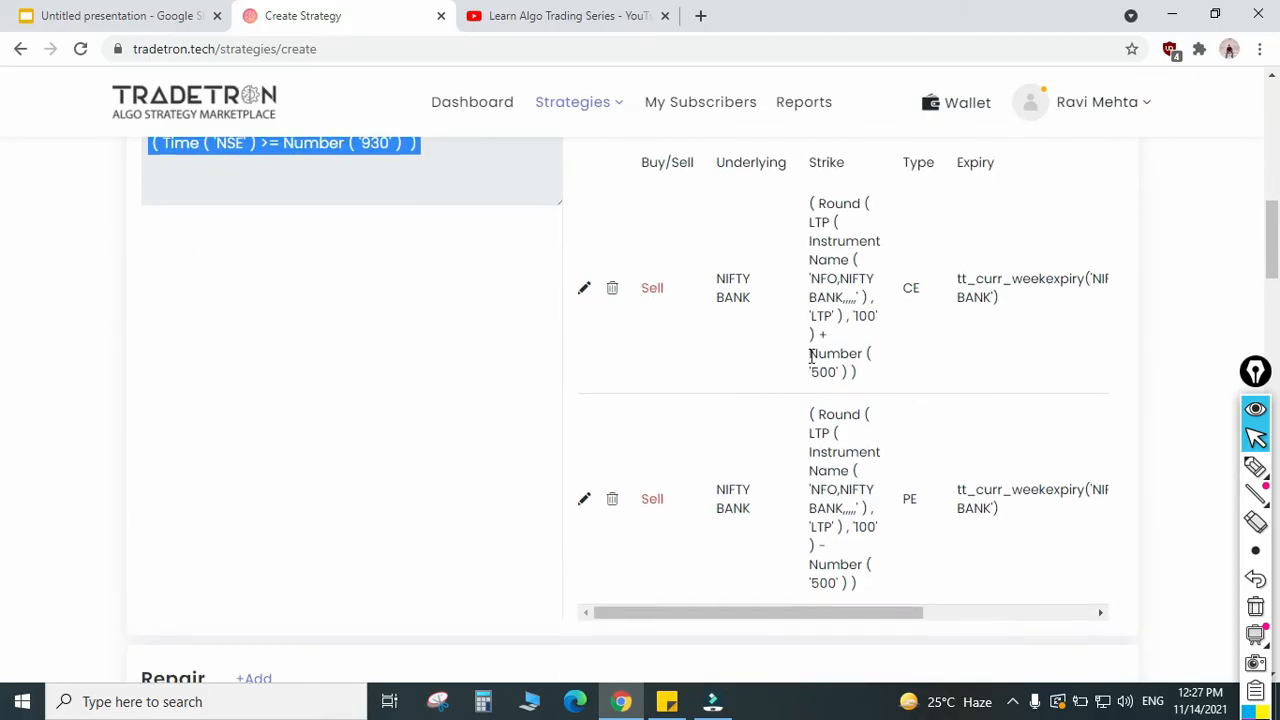
scroll(654, 397, "down", 5)
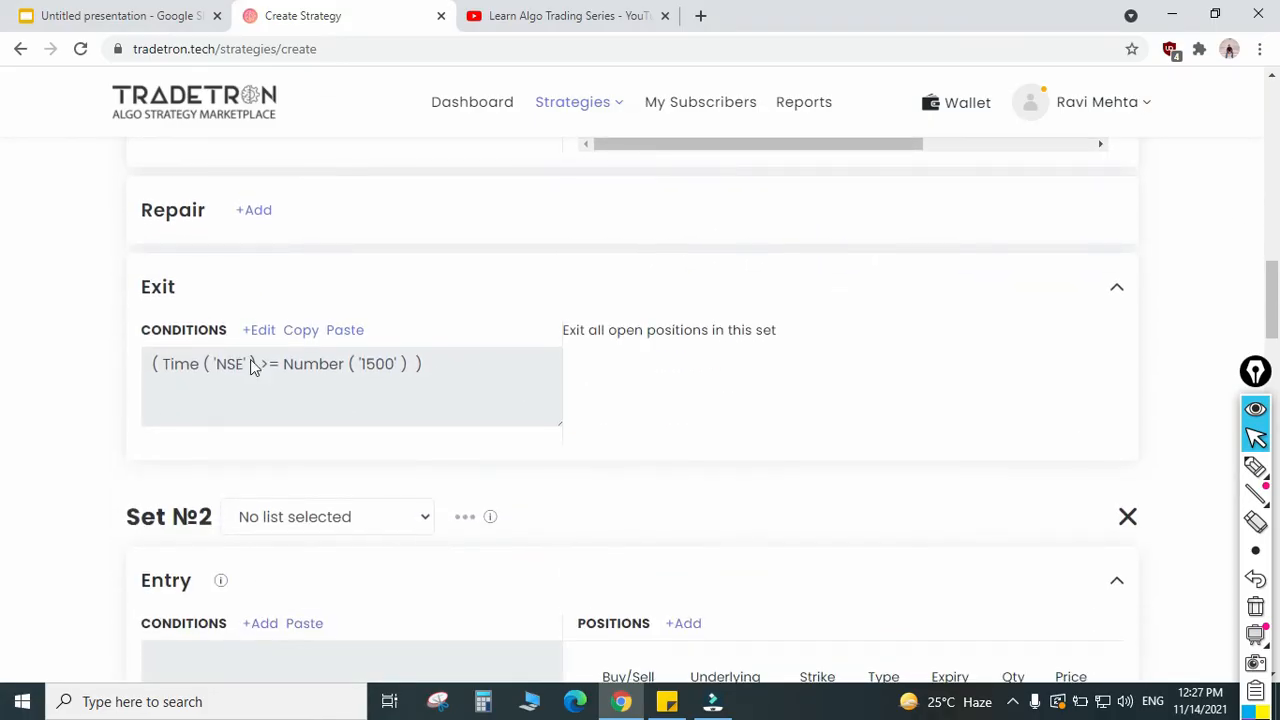
left_click_drag(424, 368, 254, 363)
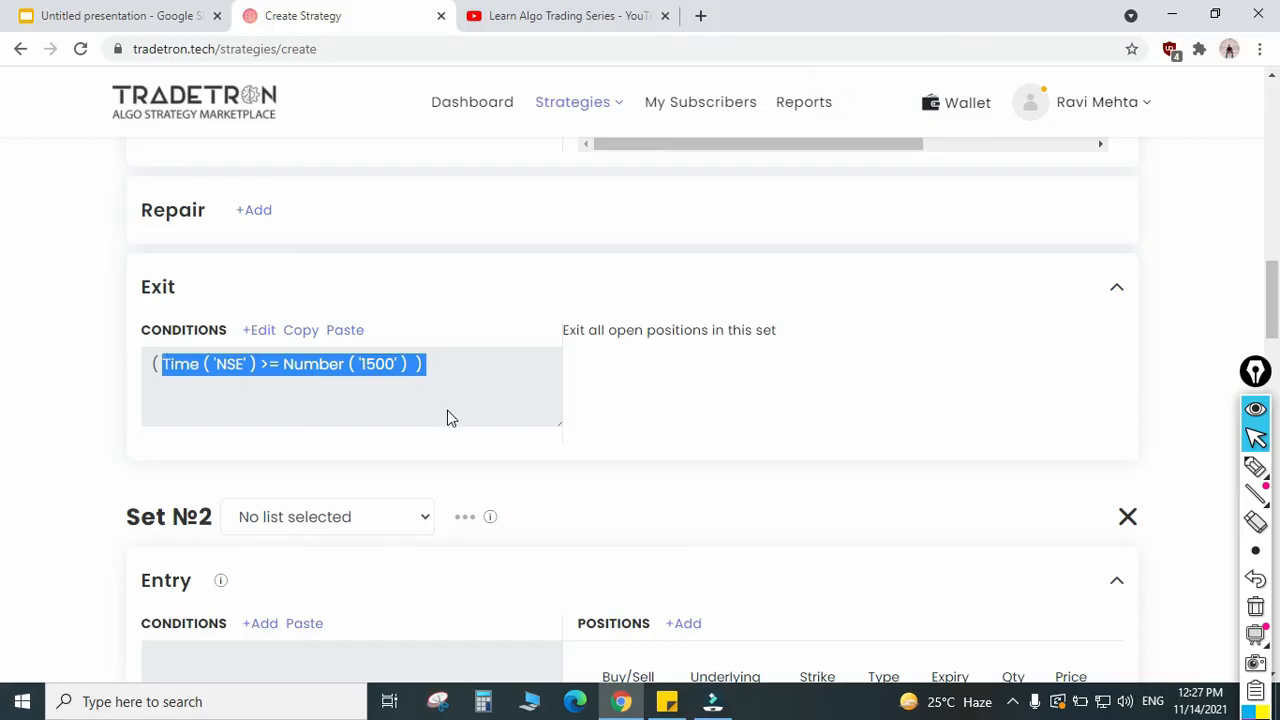
scroll(489, 420, "up", 2)
left_click(443, 553)
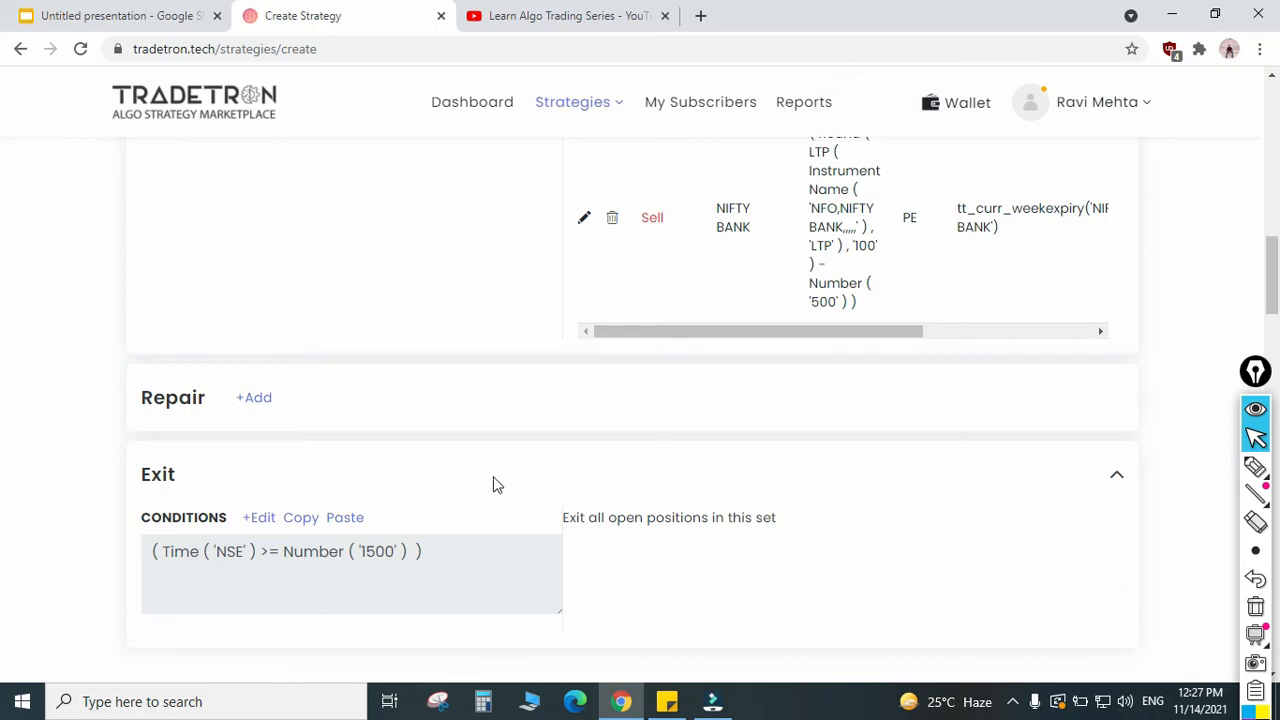
scroll(491, 480, "up", 5)
left_click_drag(421, 331, 200, 330)
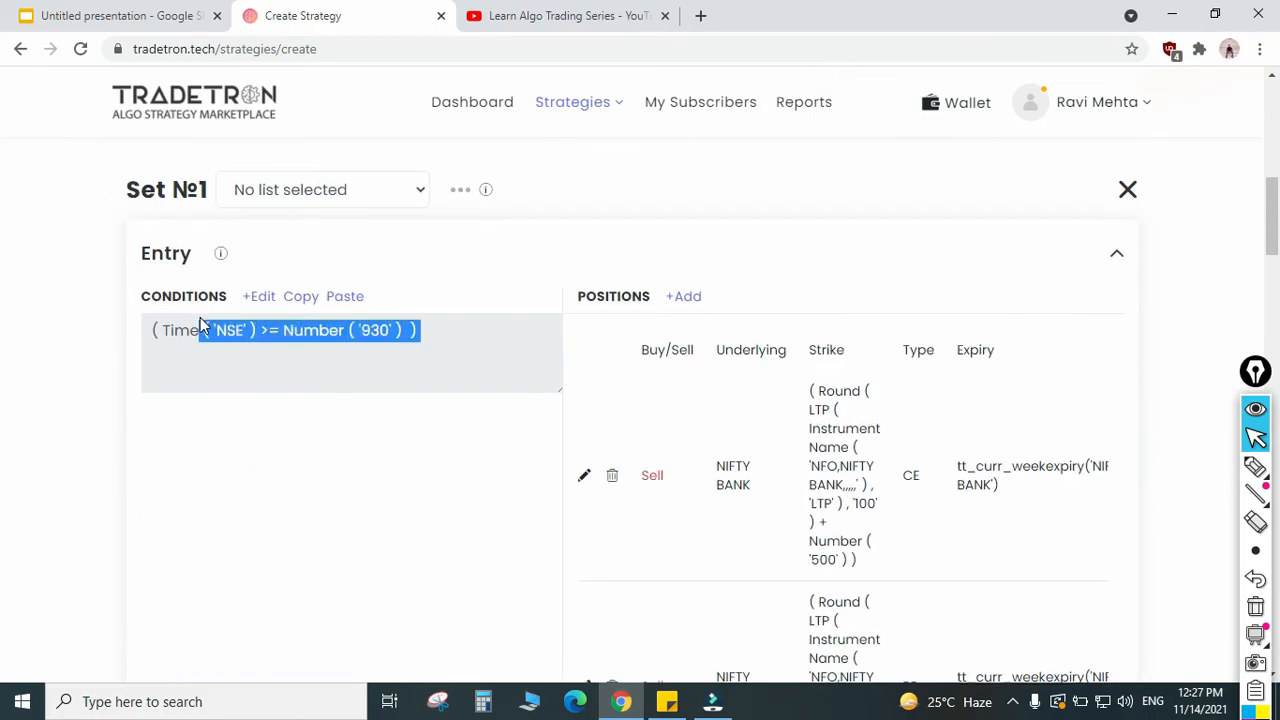
scroll(454, 406, "down", 5)
left_click_drag(435, 551, 173, 522)
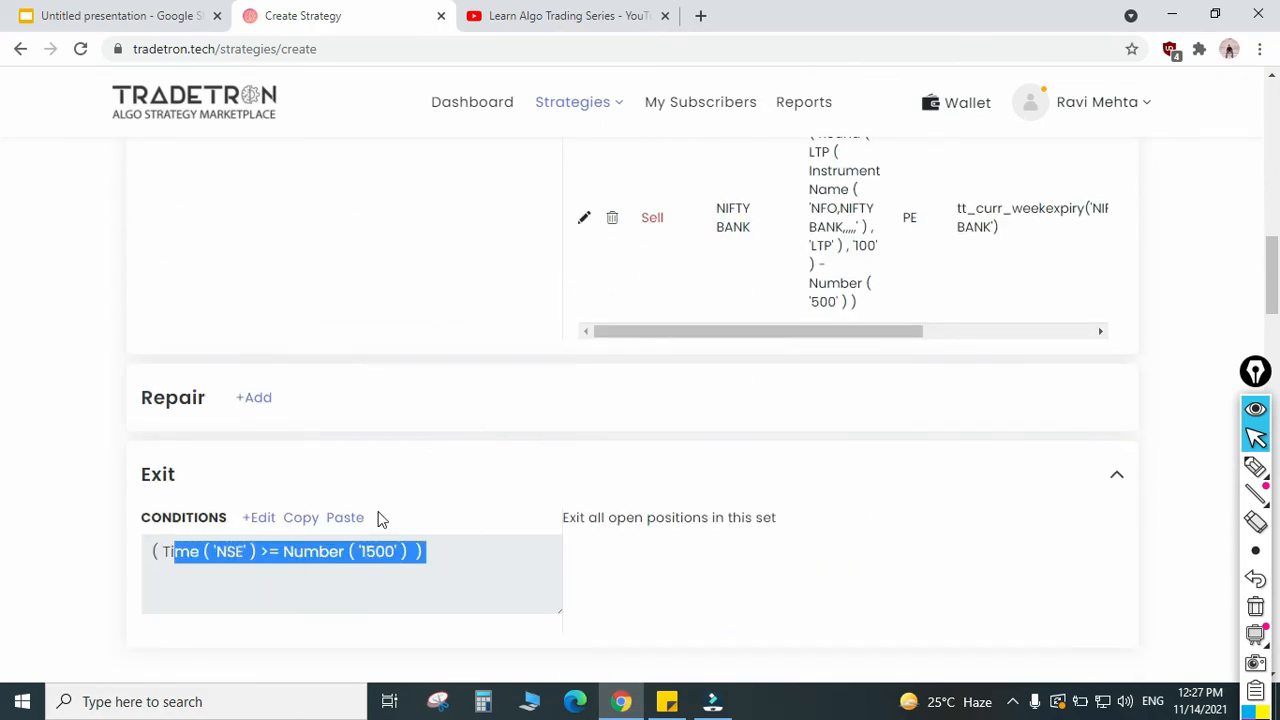
scroll(377, 489, "up", 5)
left_click_drag(416, 426, 260, 440)
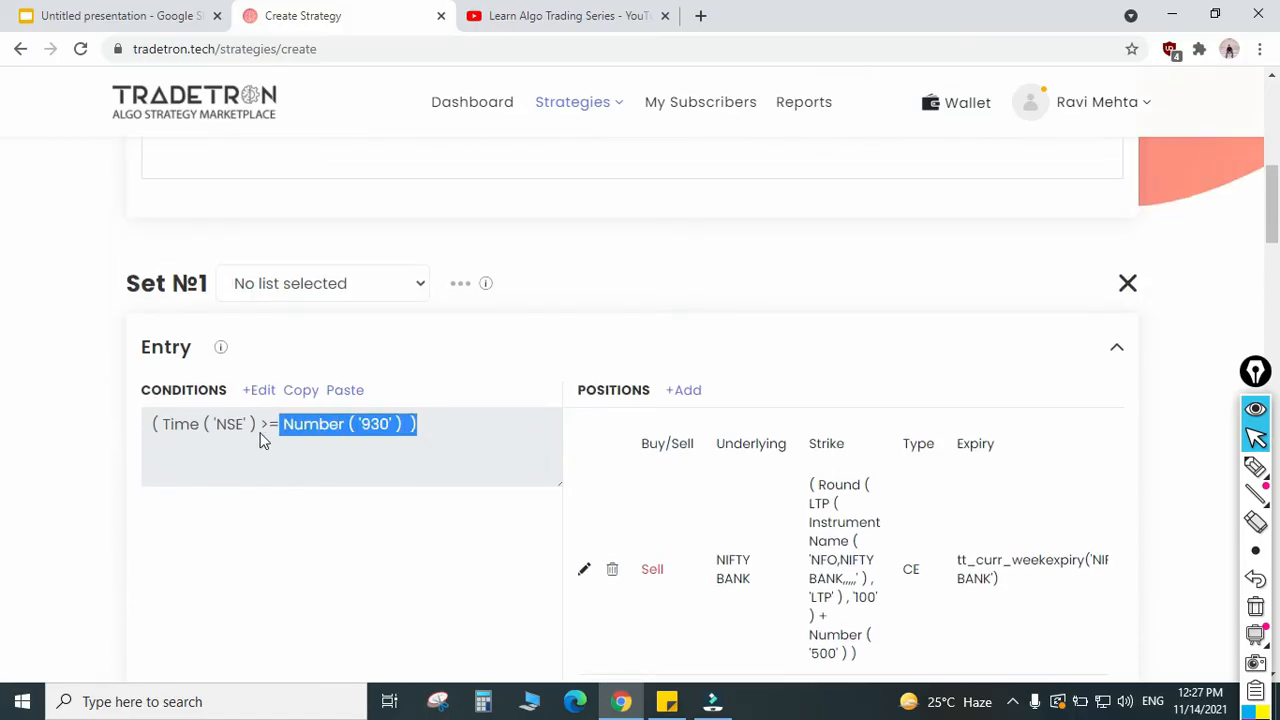
scroll(400, 497, "down", 3)
scroll(400, 509, "up", 2)
left_click(430, 352)
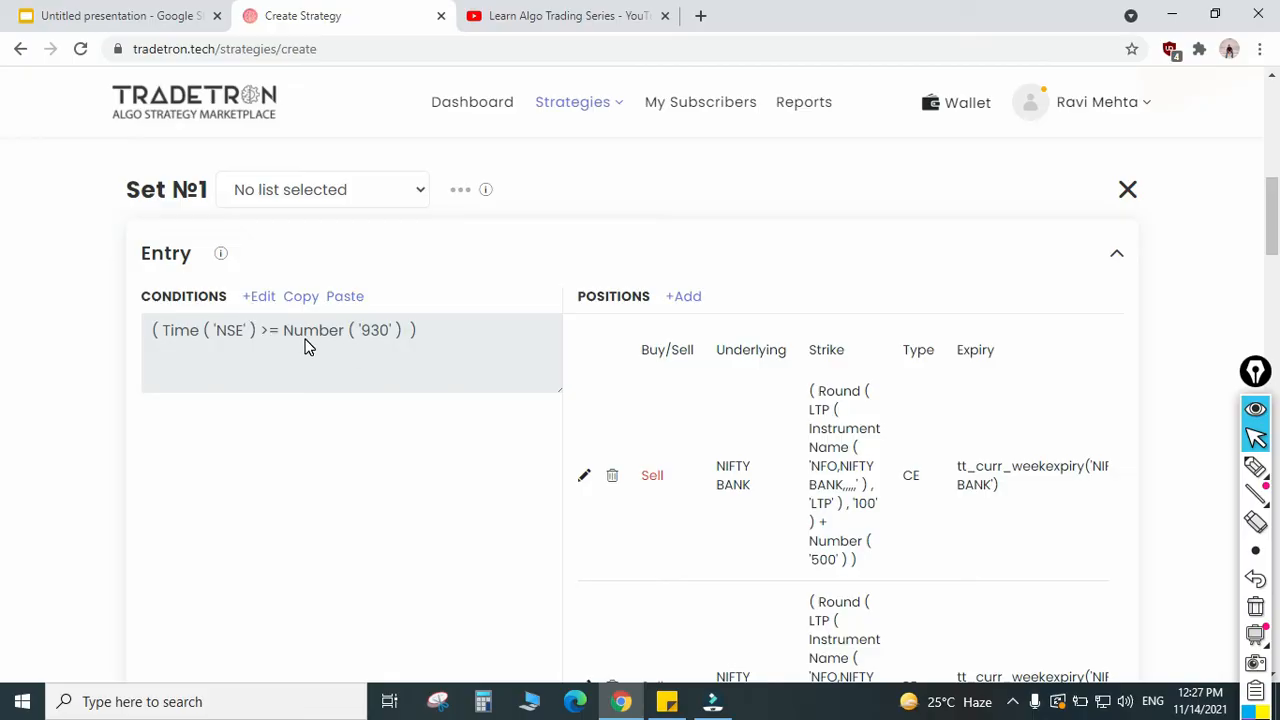
Step: Add a second AND condition to Set 1's entry, made of a copied Time NSE block and the < operator
left_click(260, 300)
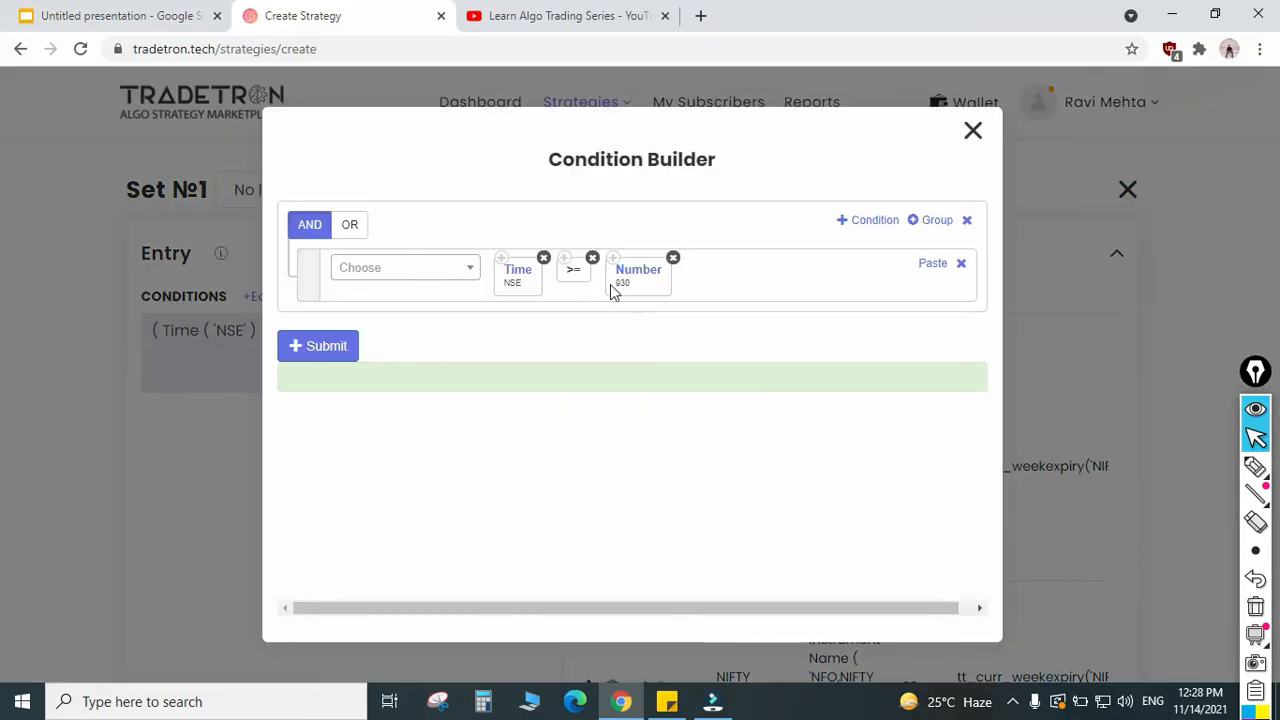
left_click(870, 222)
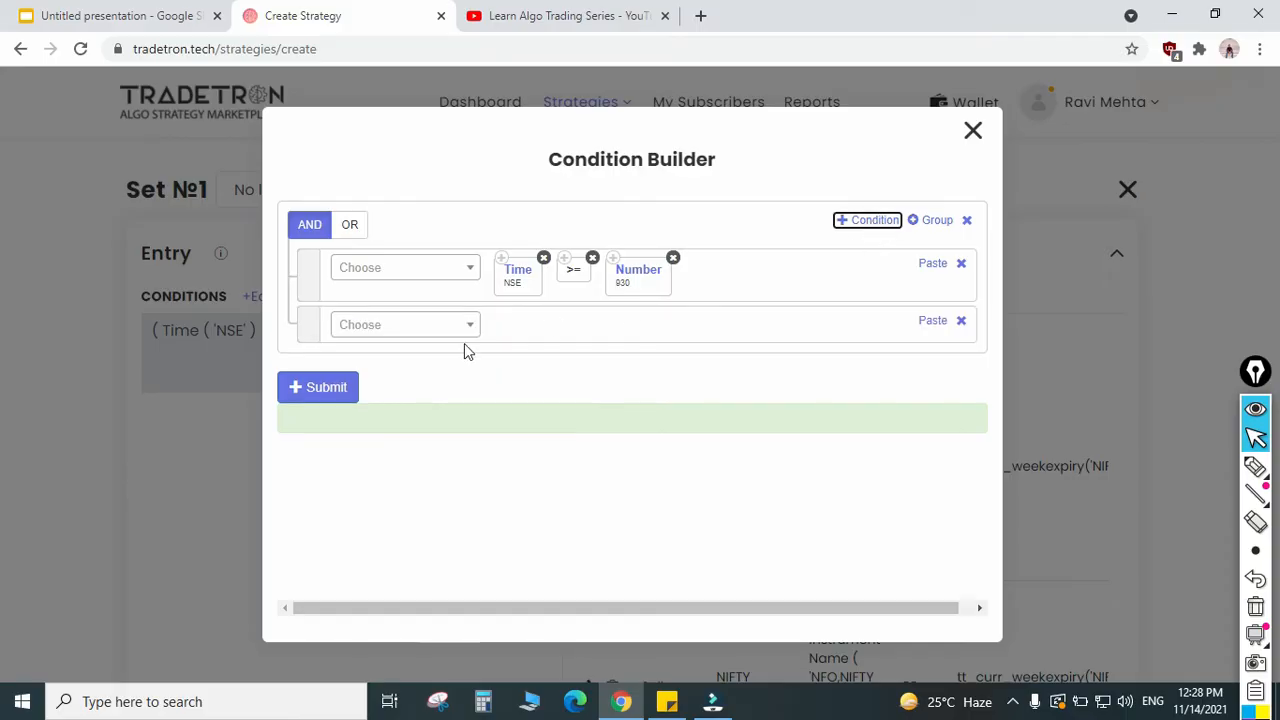
left_click(504, 262)
left_click(918, 322)
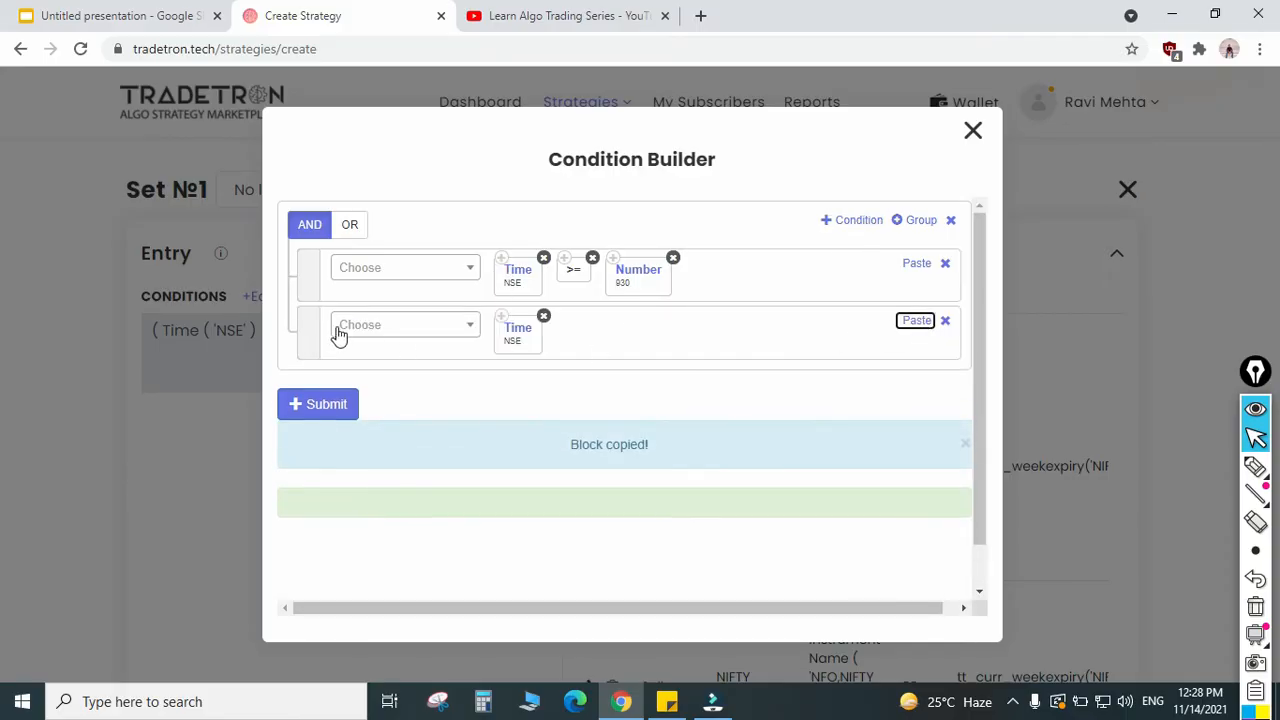
left_click(453, 328)
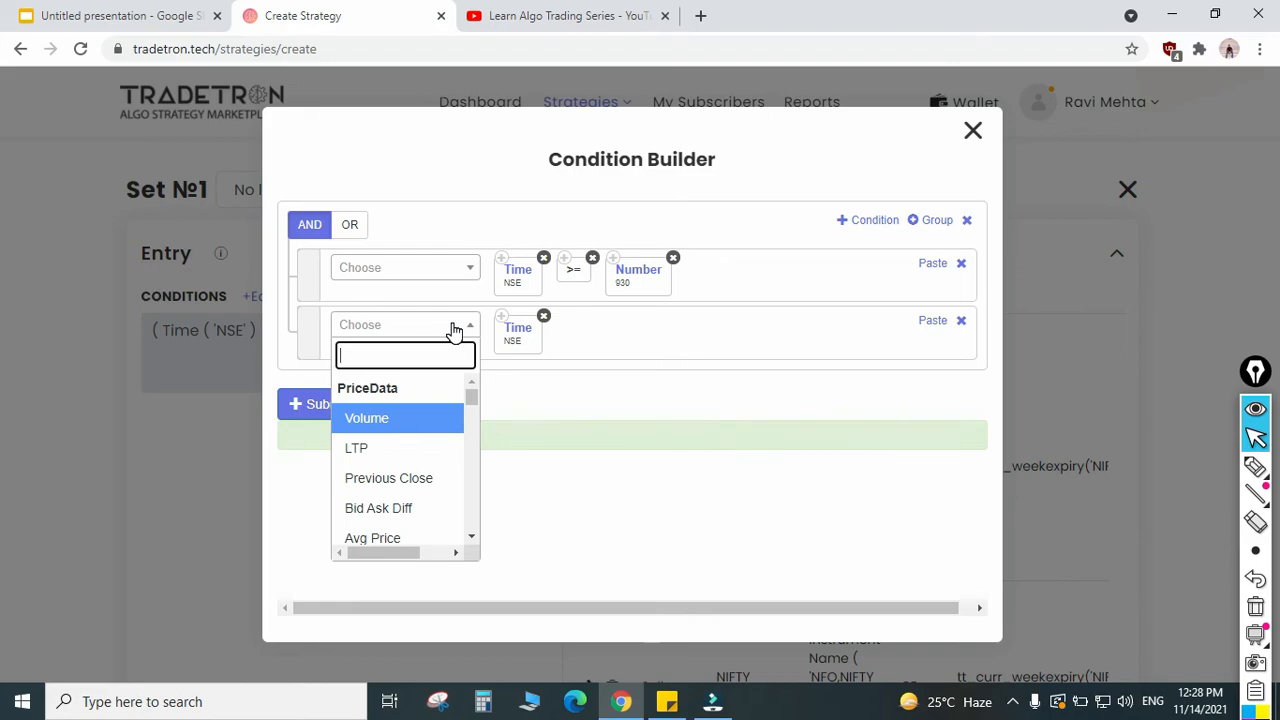
type("<")
key("Return")
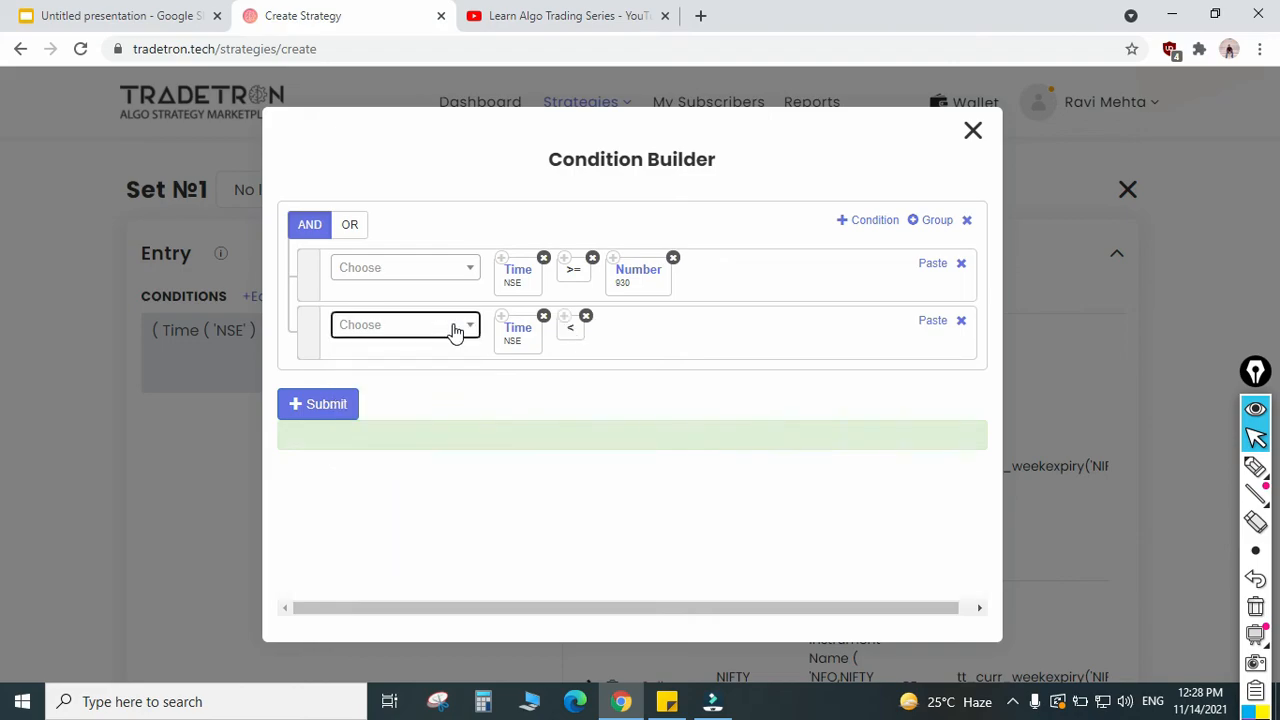
Step: Complete the second entry condition with a copied Number block set to 935, submit it and close the Condition Builder
left_click(614, 262)
left_click(916, 322)
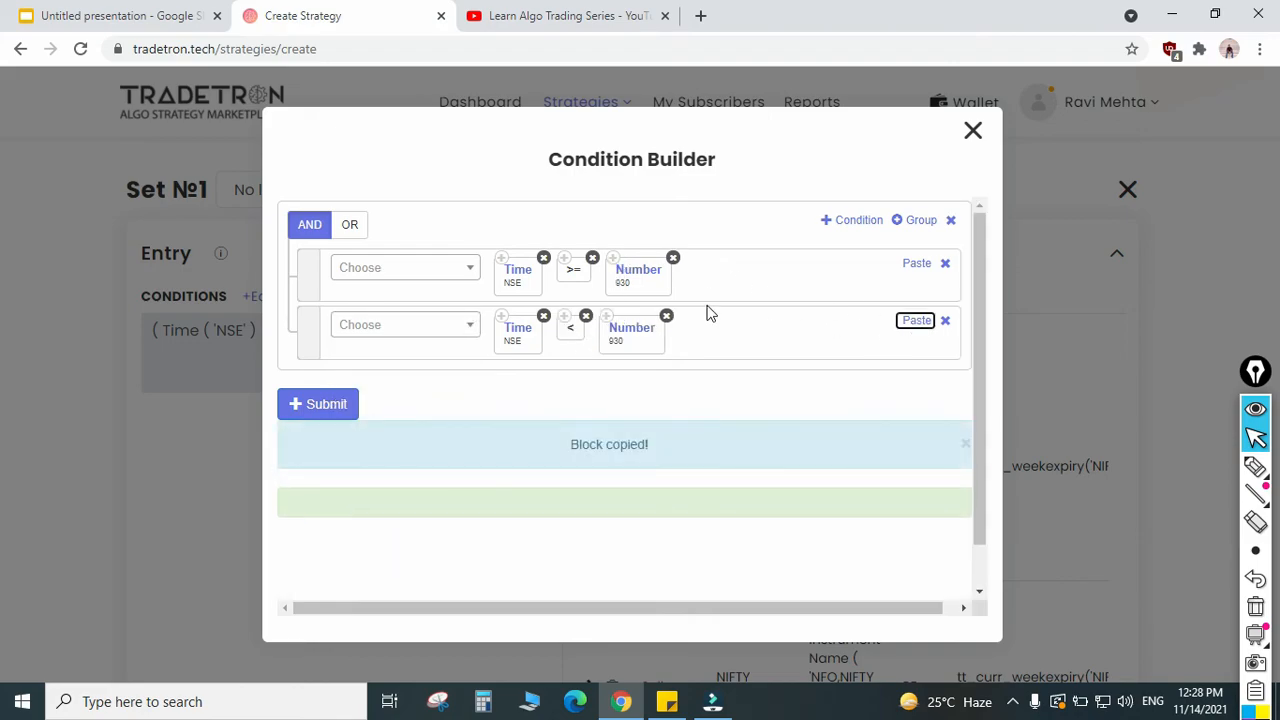
left_click(614, 338)
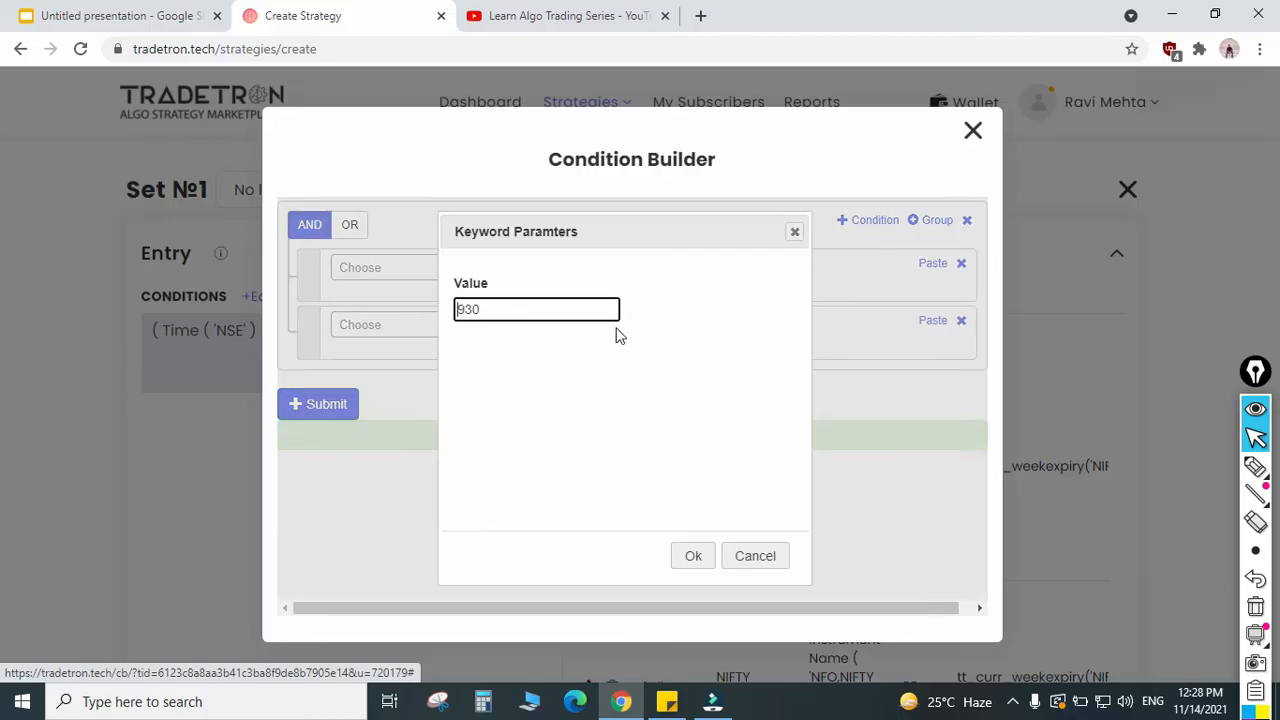
double_click(507, 308)
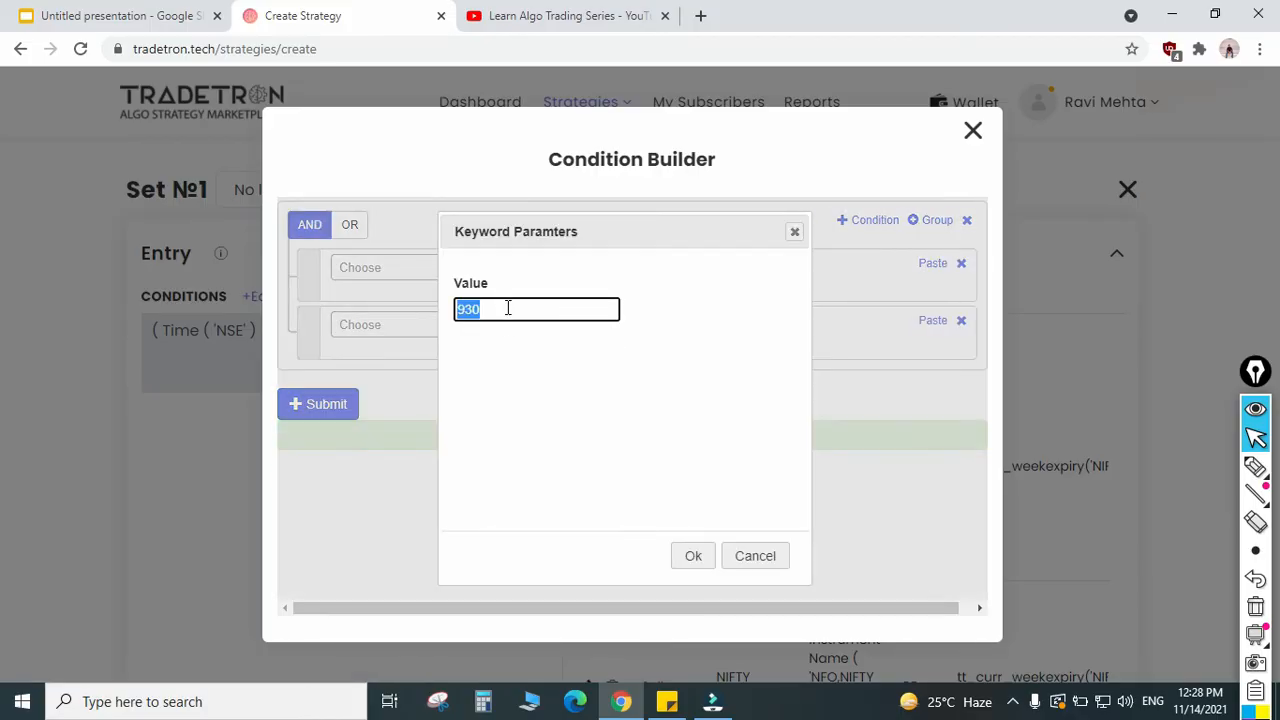
type("935")
key("Tab")
key("Return")
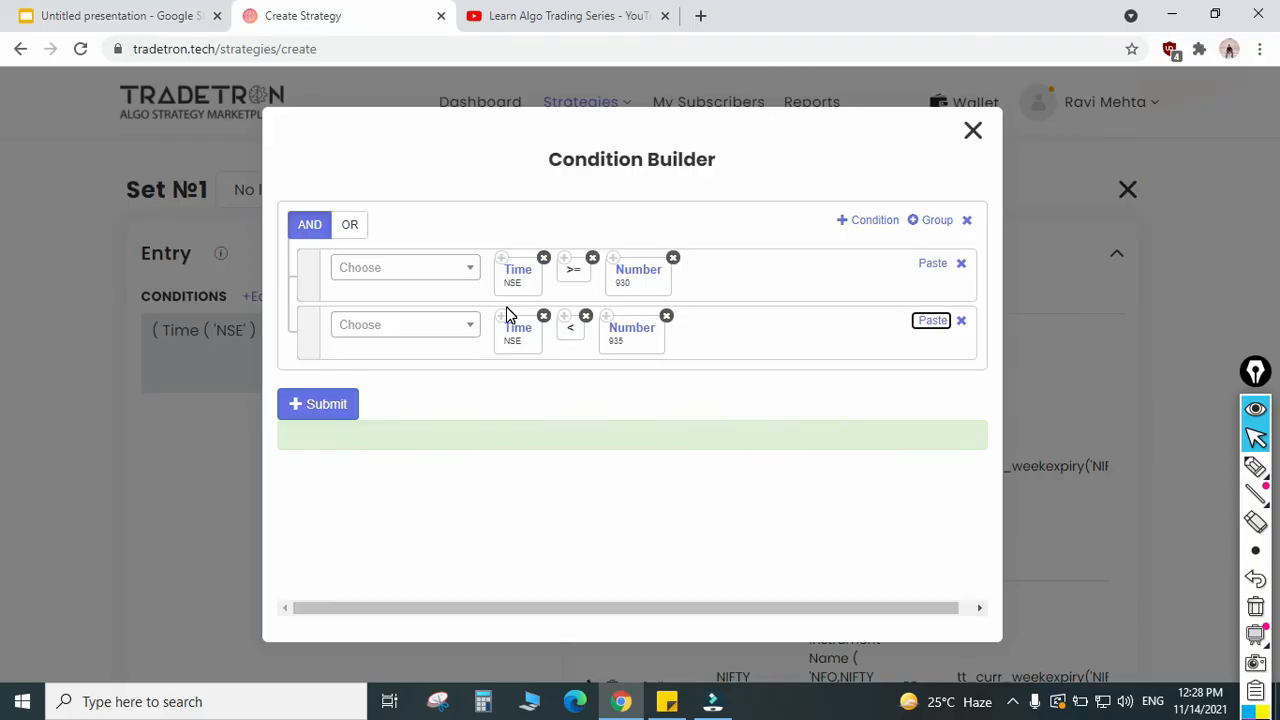
left_click(320, 410)
left_click(968, 133)
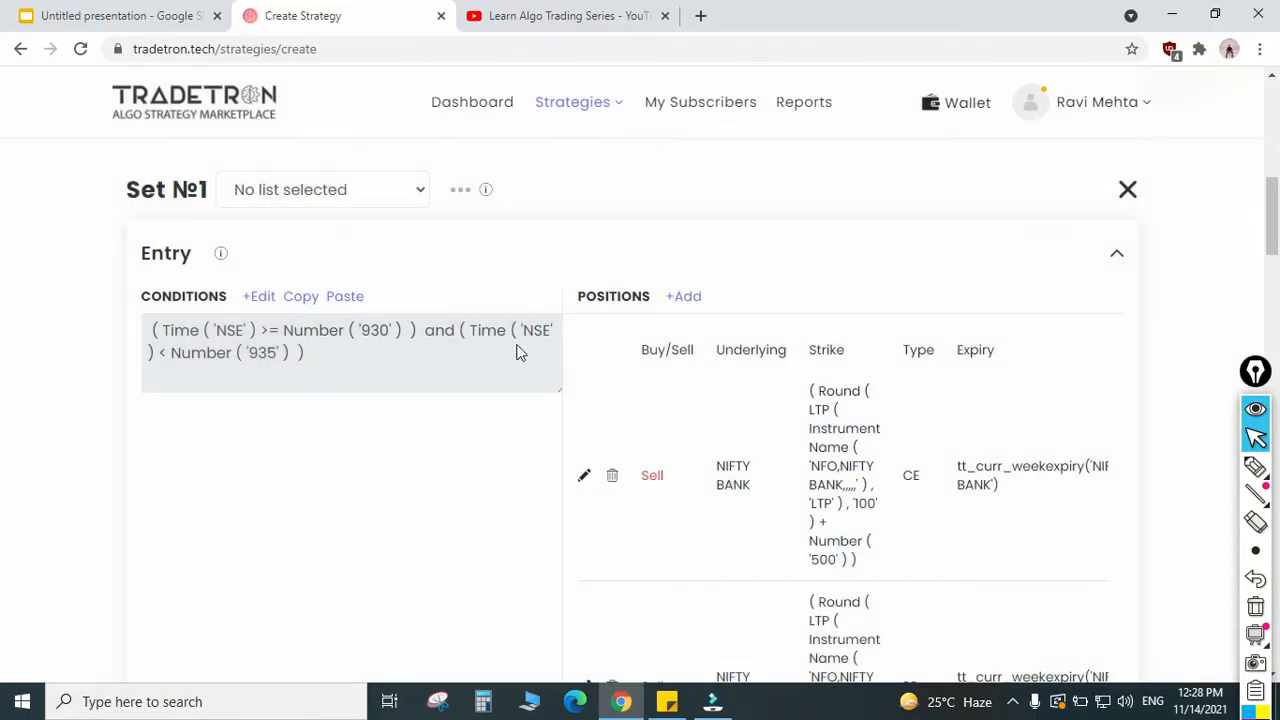
Step: Check Set 1's updated entry time window against the time in its exit condition
scroll(445, 362, "down", 1)
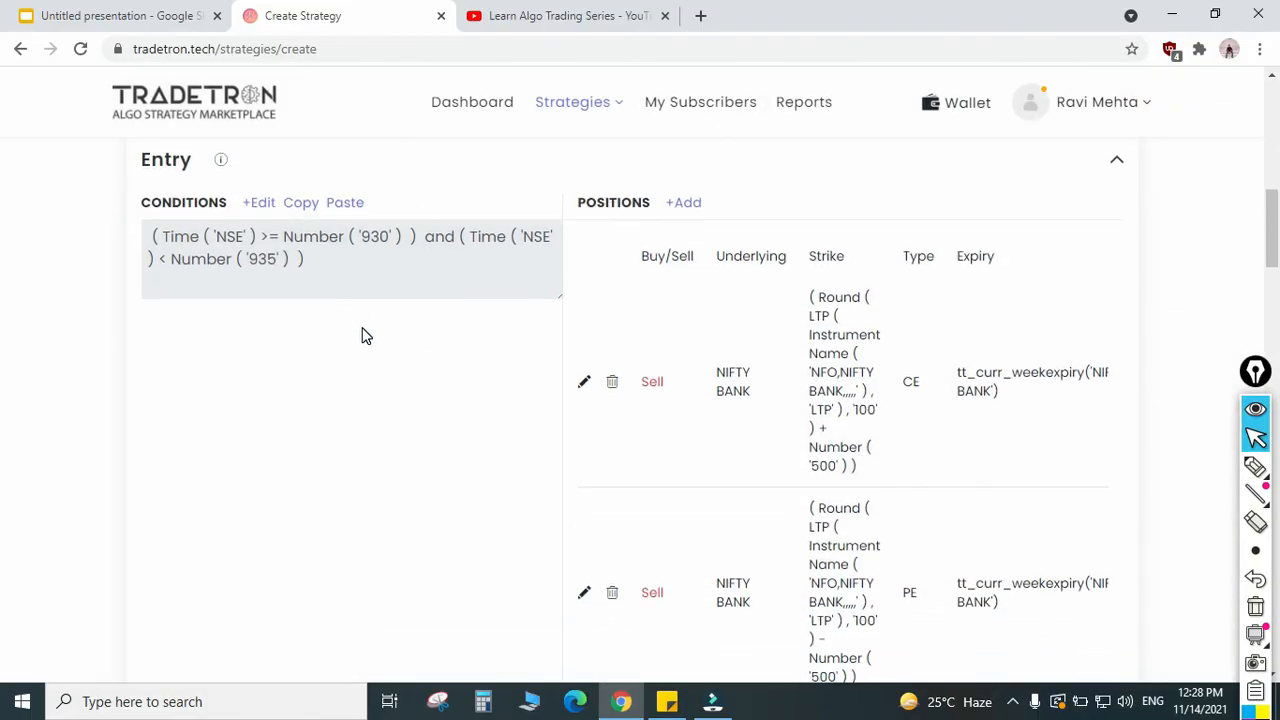
scroll(368, 345, "down", 5)
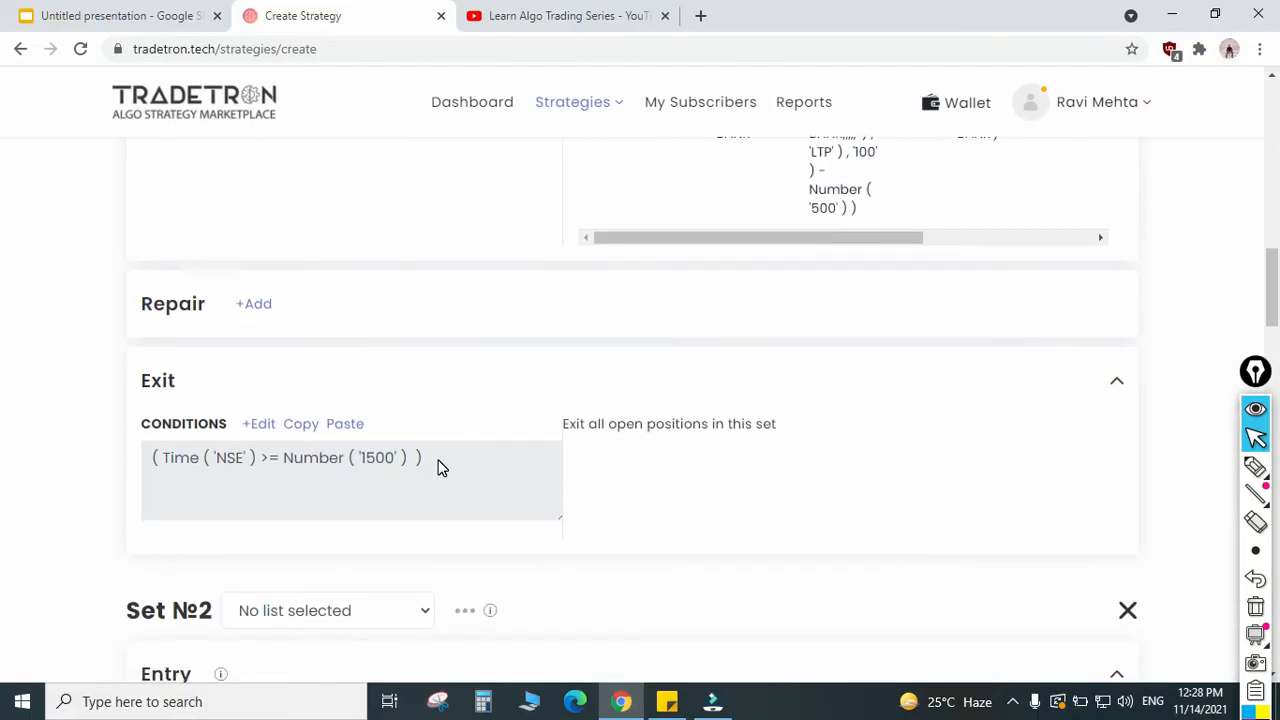
scroll(417, 477, "up", 5)
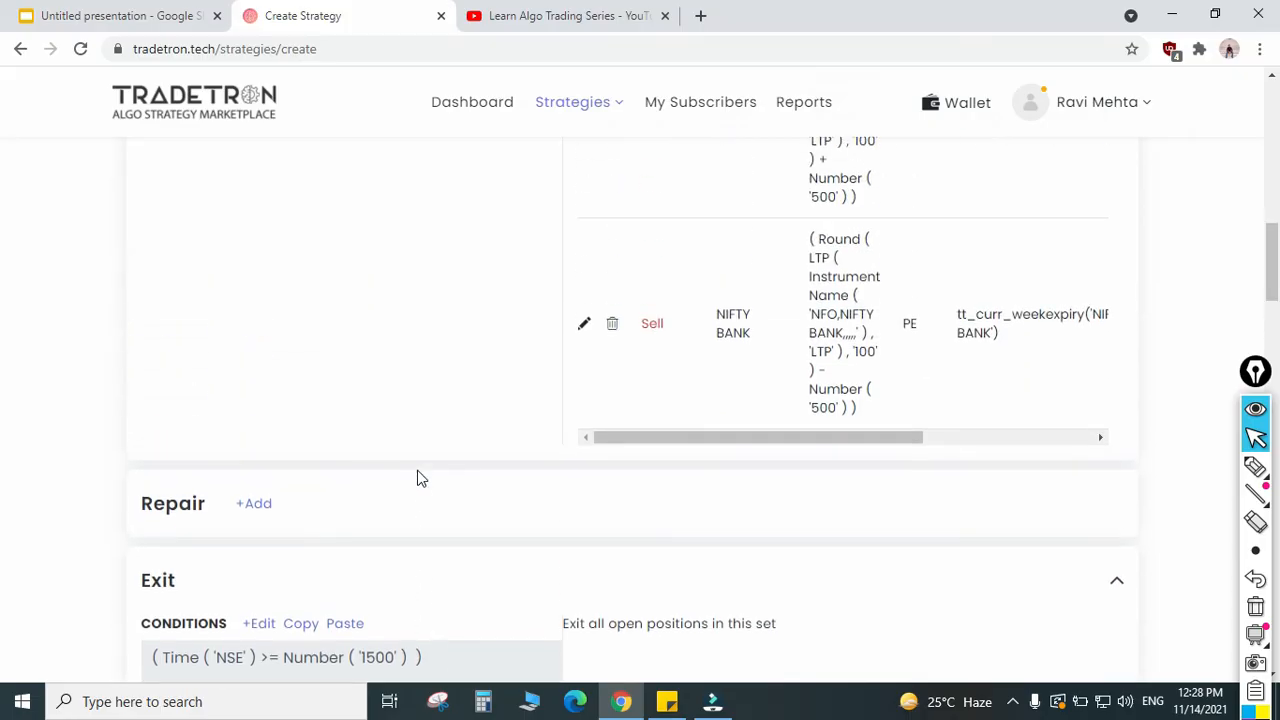
left_click_drag(322, 268, 180, 234)
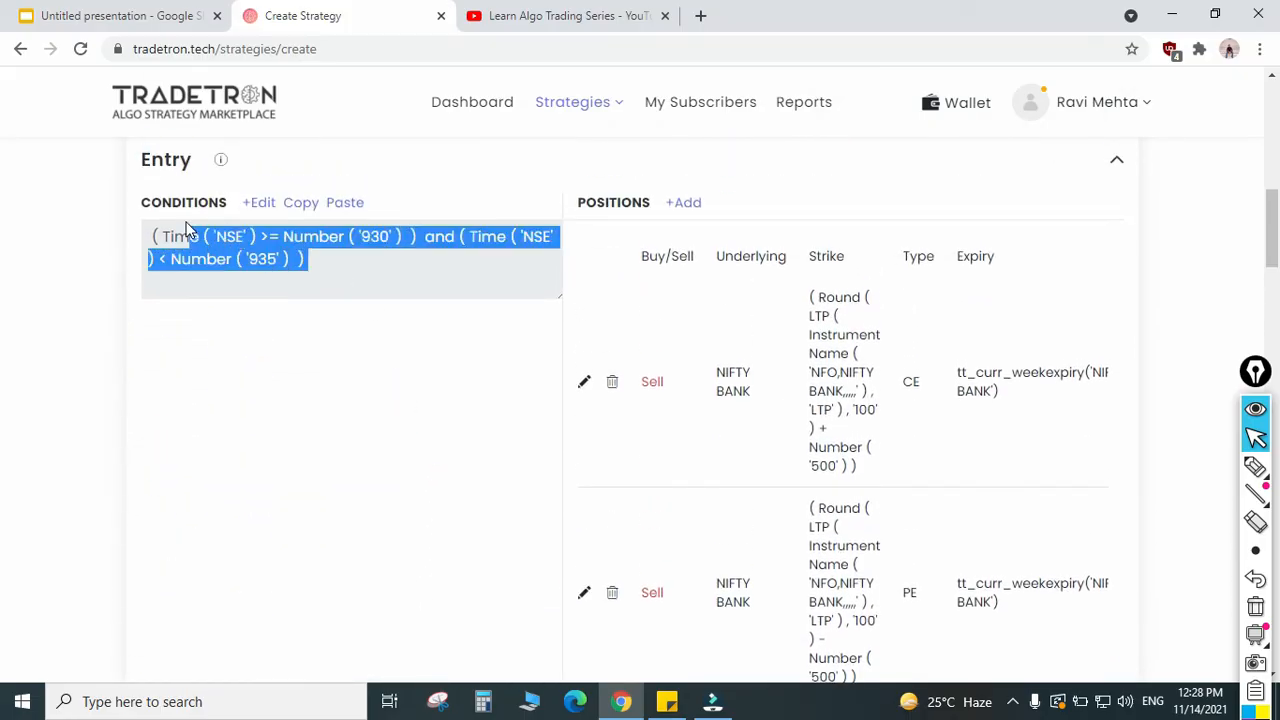
Step: Examine how AND joins Set 1's two entry conditions, temporarily marking the 930 one with a tick and the 935 one with a cross
left_click(253, 205)
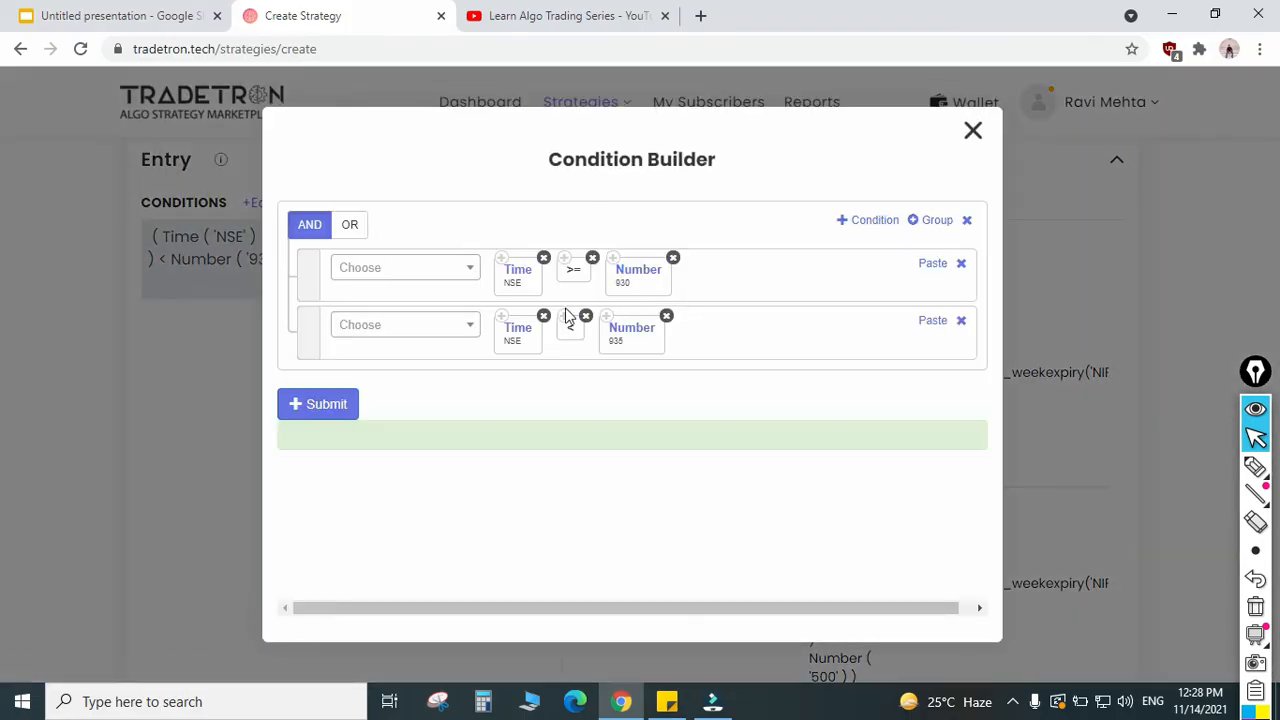
left_click(310, 228)
left_click(310, 228)
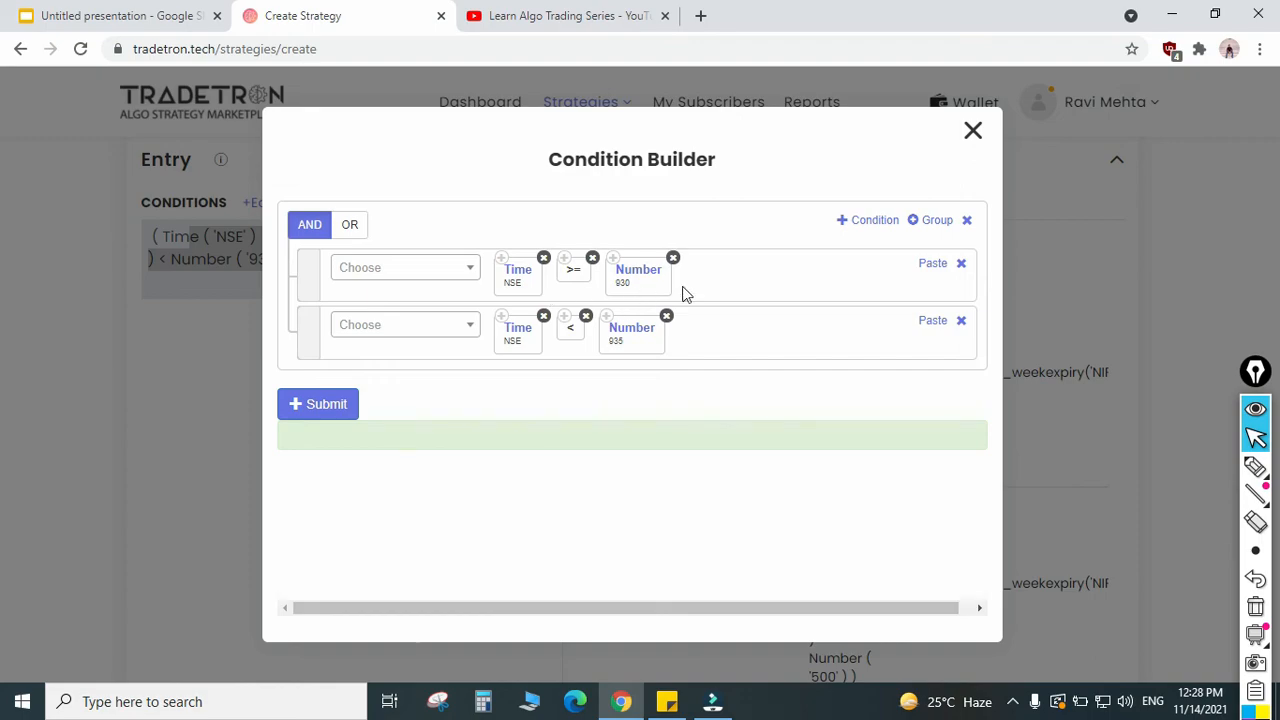
left_click(1257, 472)
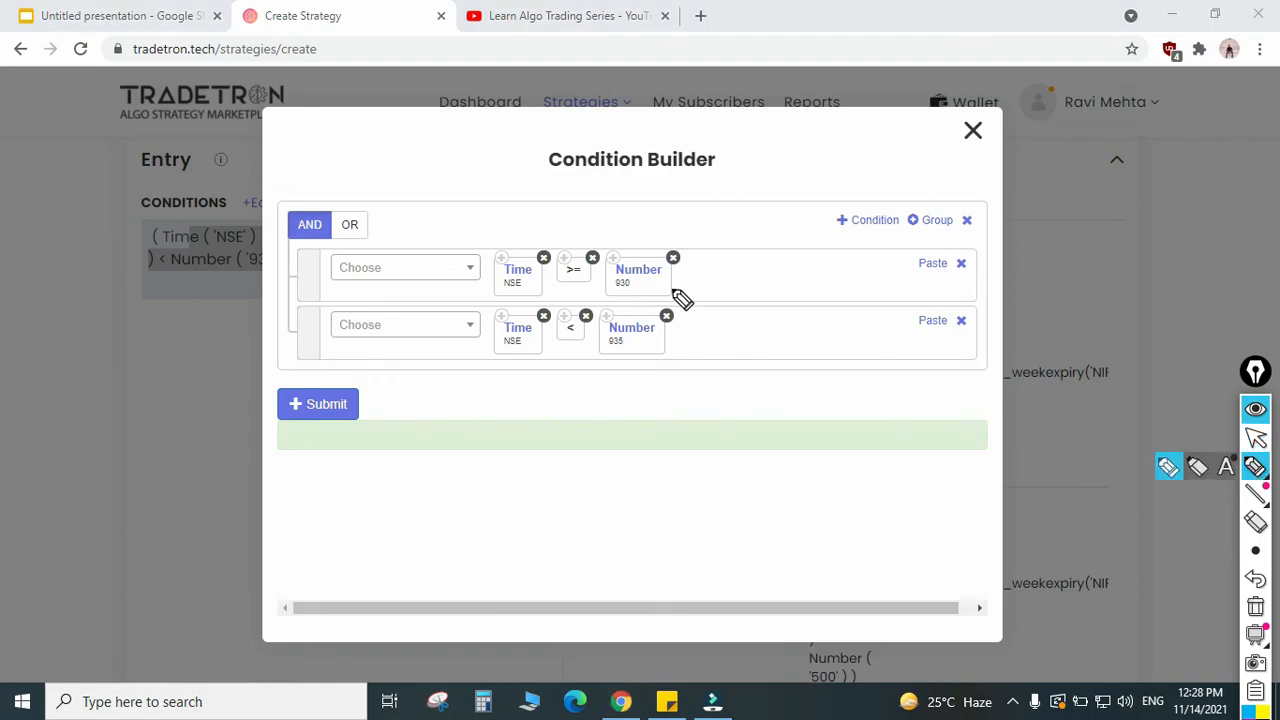
left_click_drag(676, 290, 717, 262)
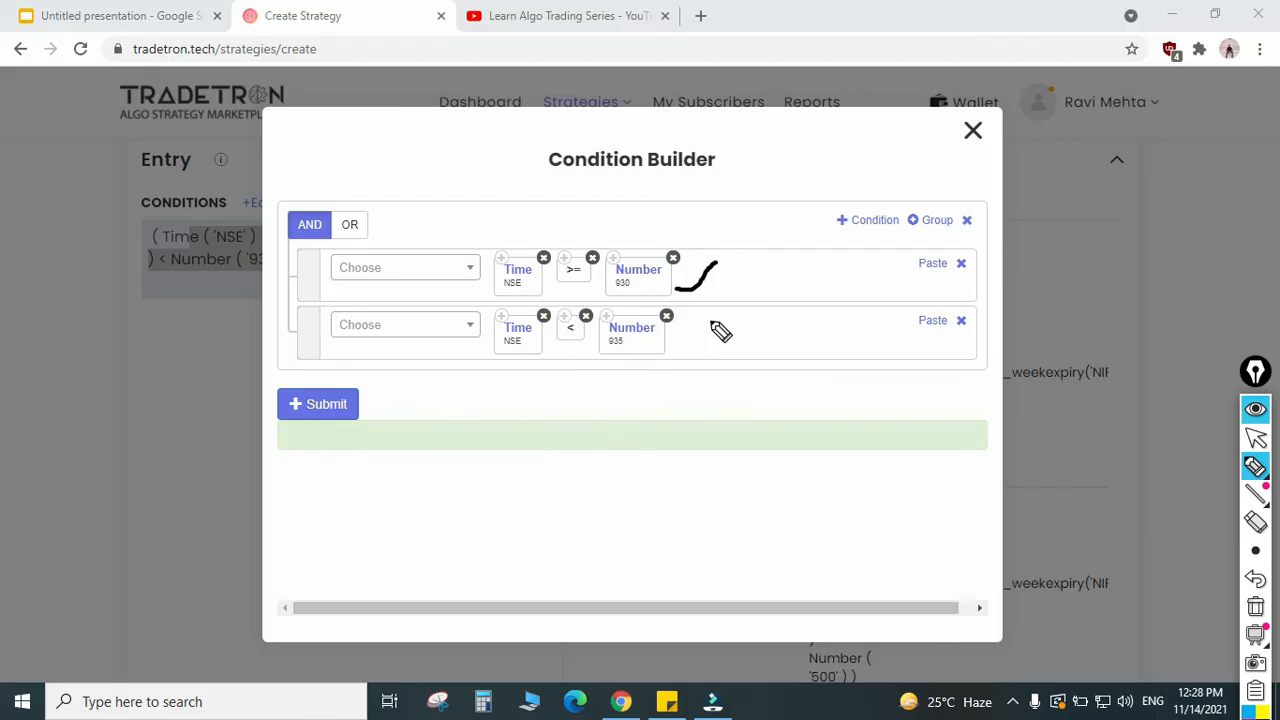
mouse_move(711, 320)
left_mouse_down()
mouse_move(678, 348)
mouse_move(706, 352)
left_mouse_up()
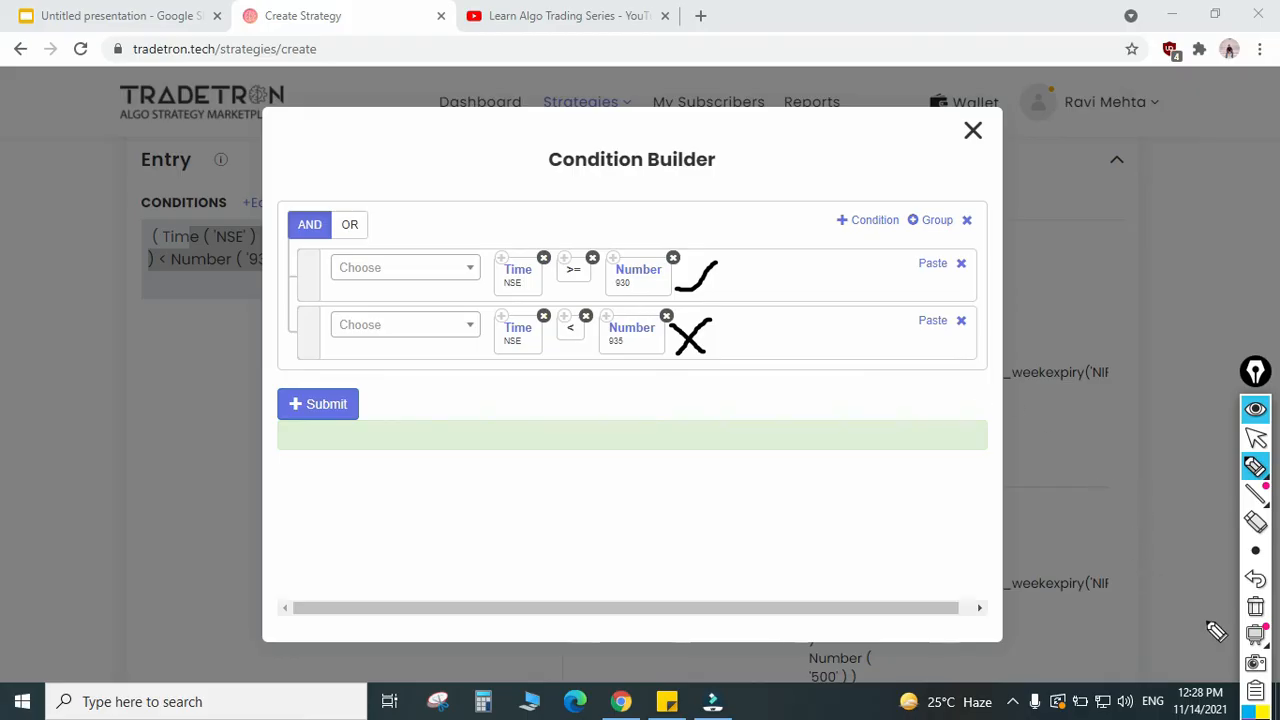
left_click(1257, 614)
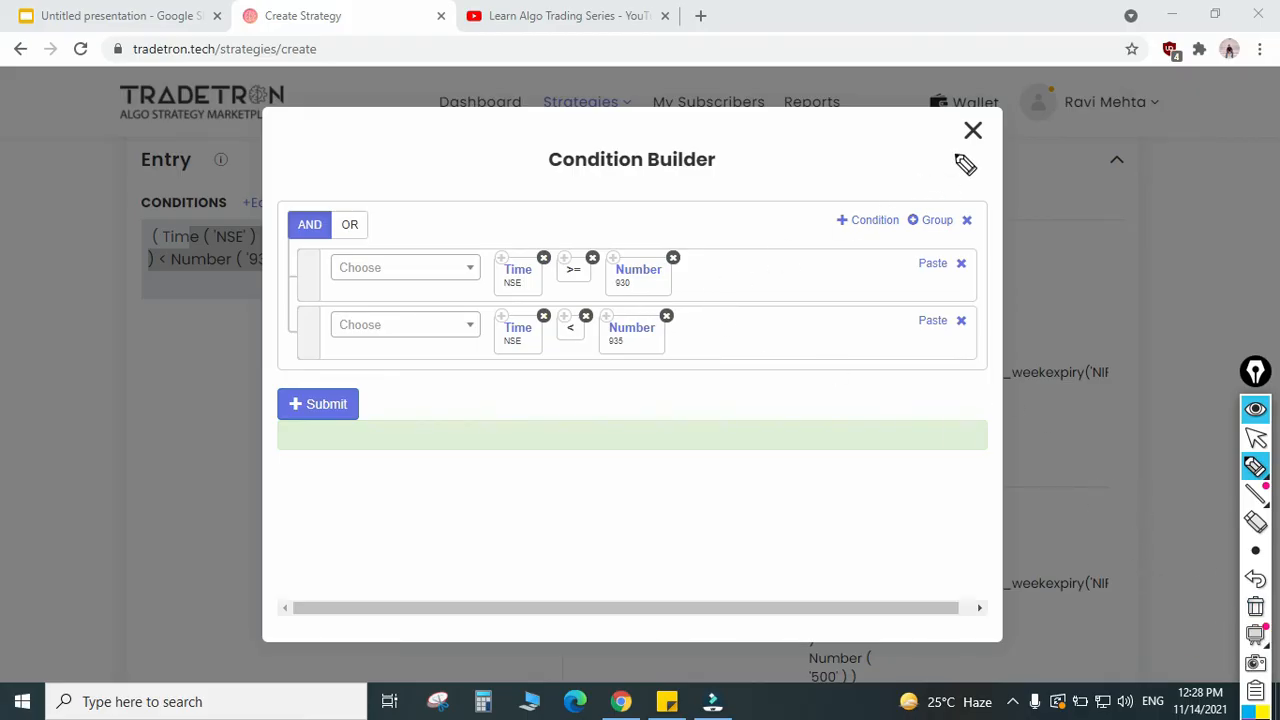
left_click(1256, 437)
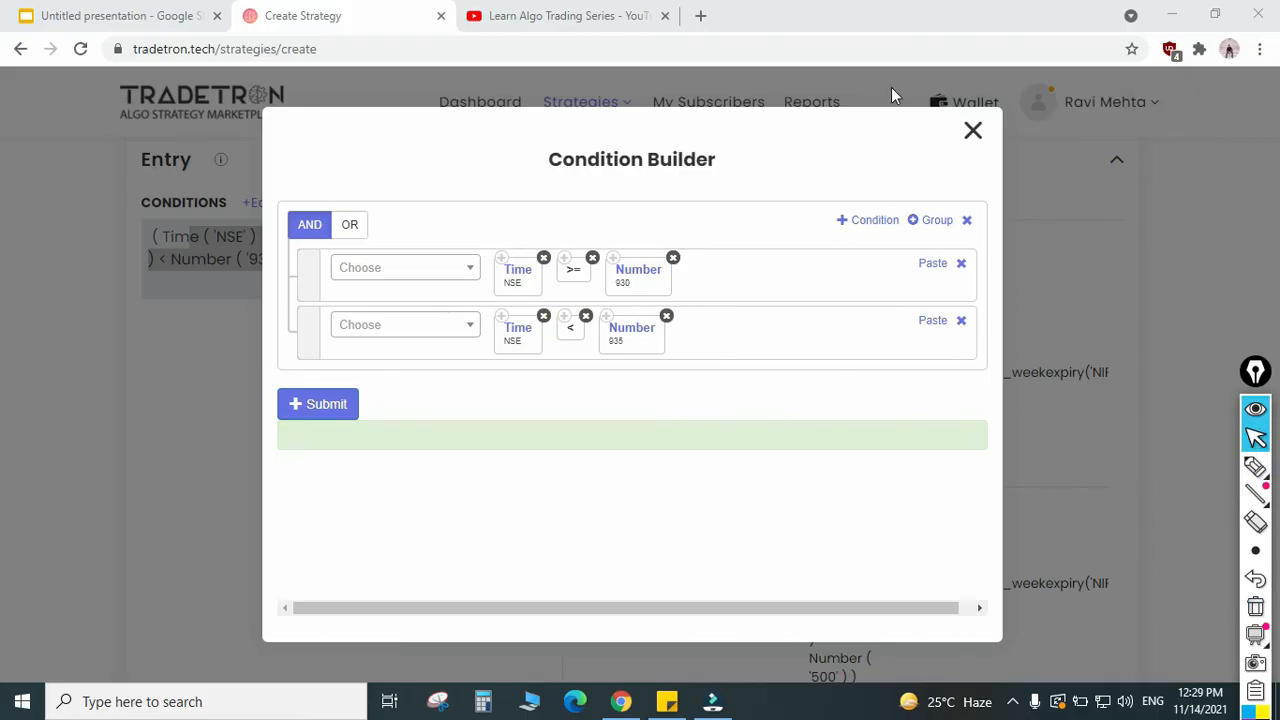
left_click(973, 133)
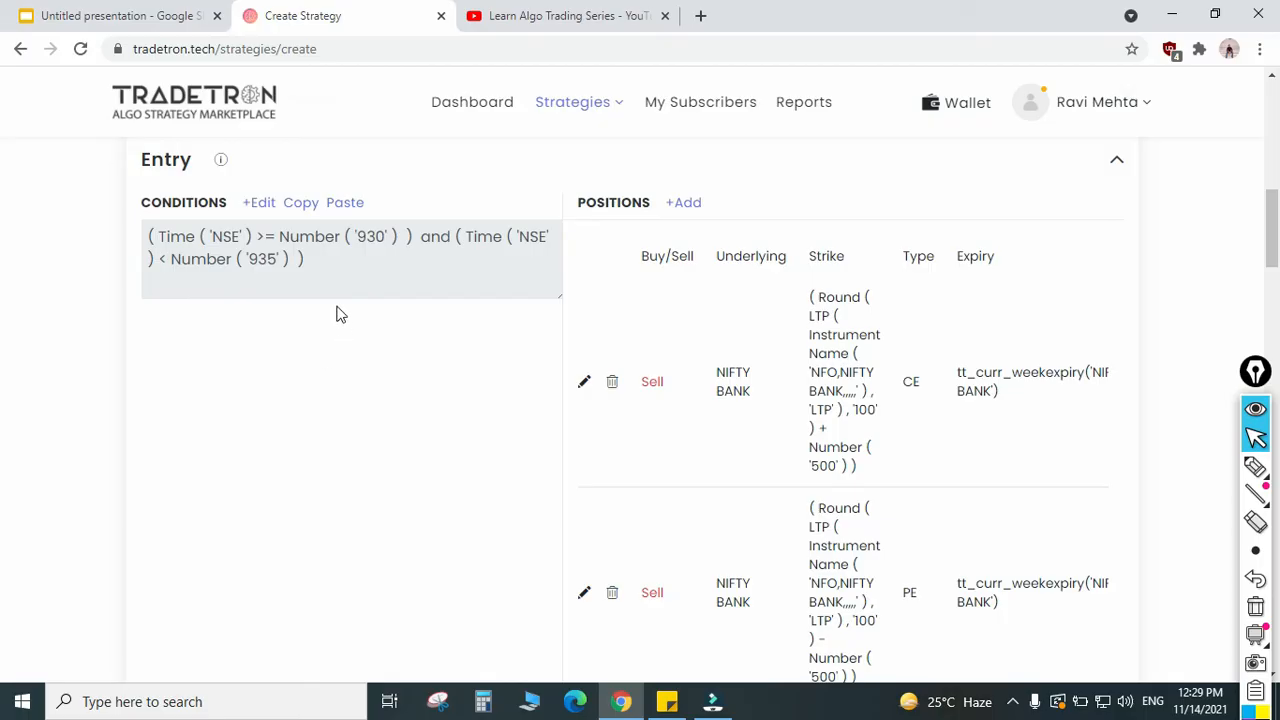
Step: Delete the empty Set 2 from the strategy
scroll(377, 361, "down", 10)
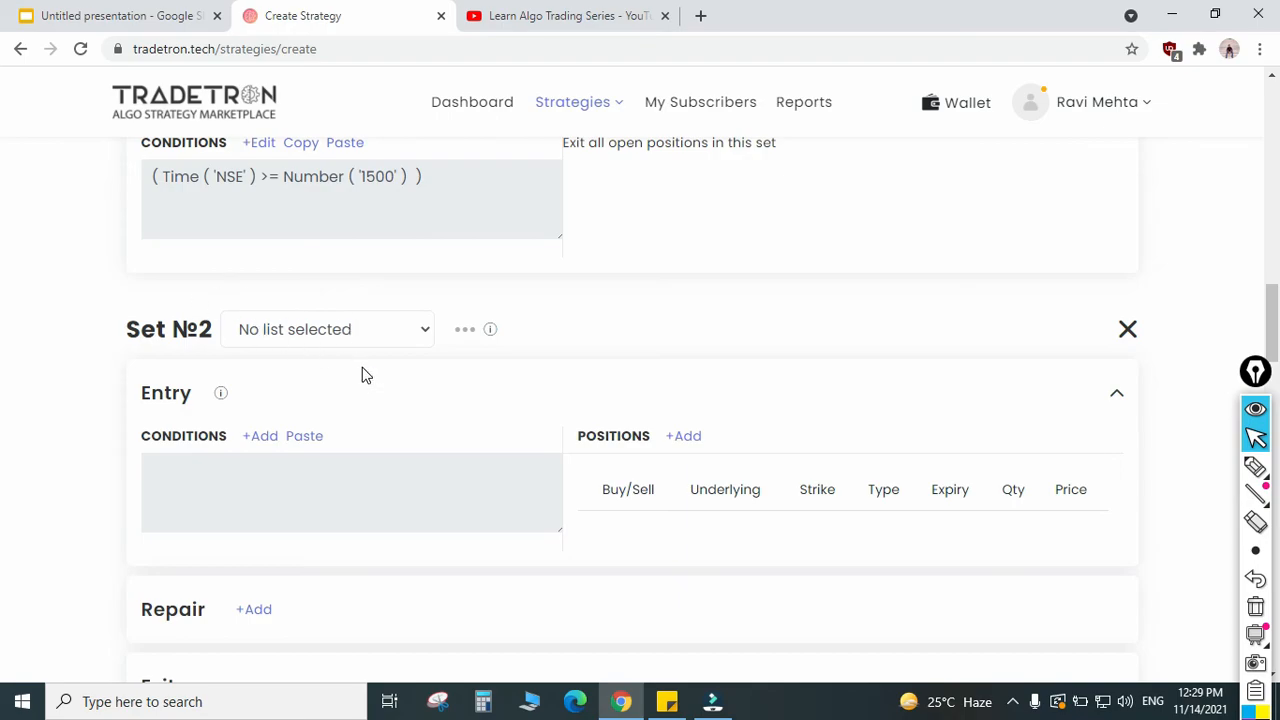
scroll(362, 379, "down", 1)
scroll(348, 300, "up", 2)
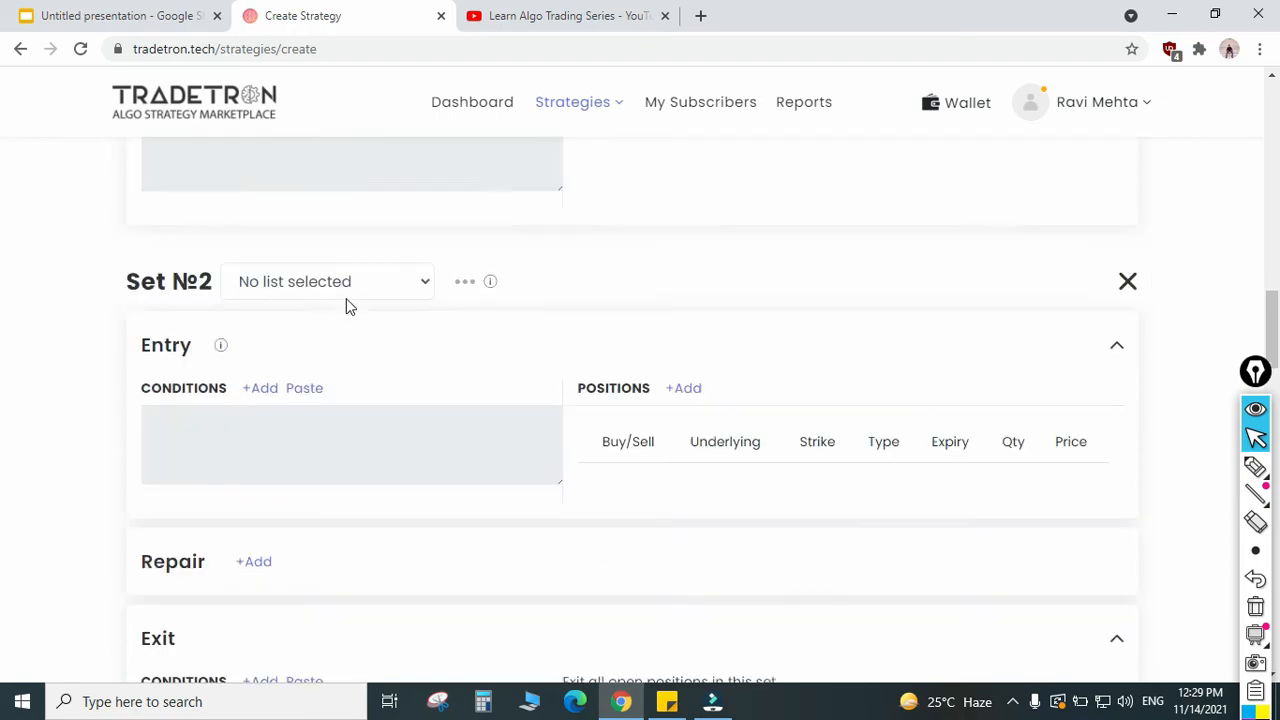
scroll(354, 311, "down", 3)
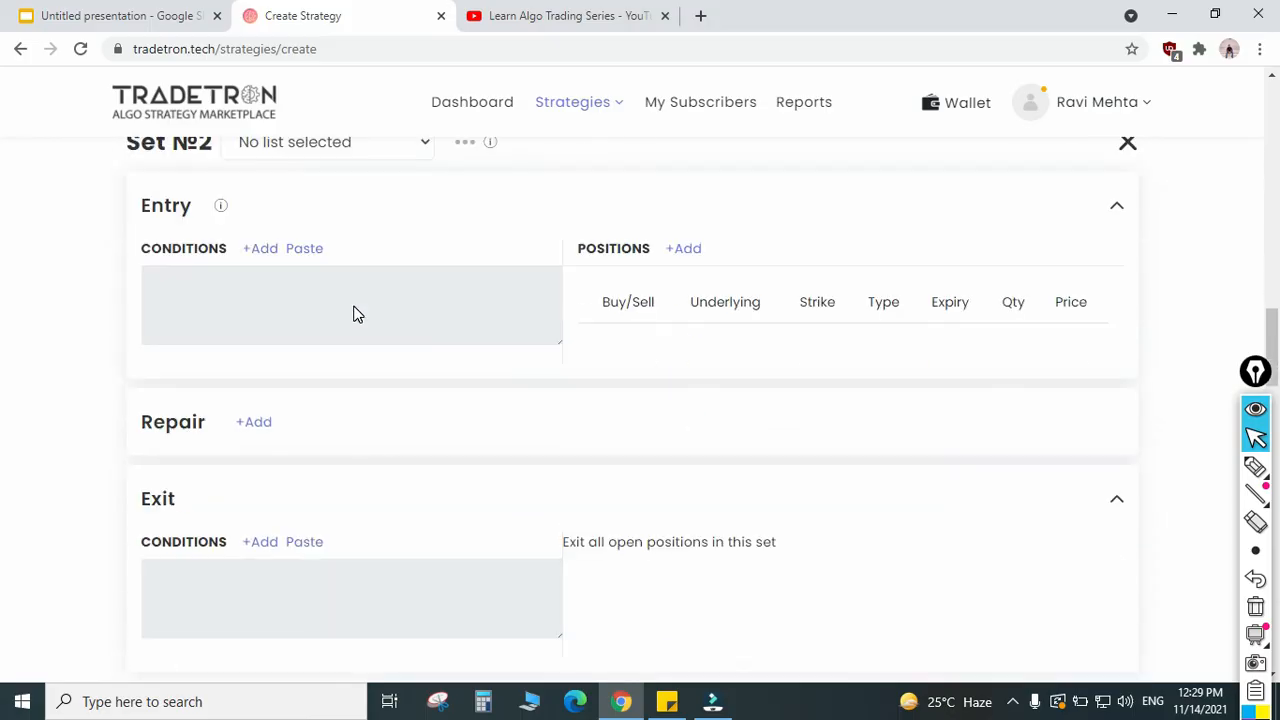
scroll(423, 349, "down", 4)
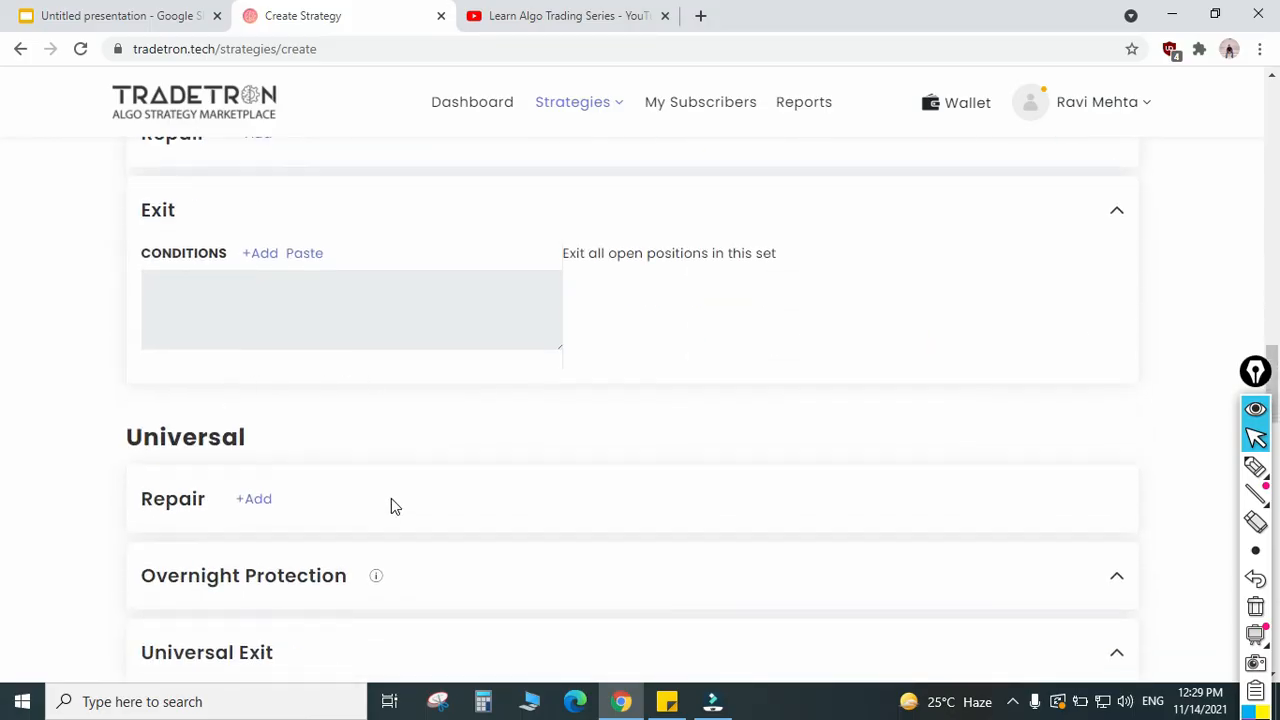
scroll(358, 450, "down", 2)
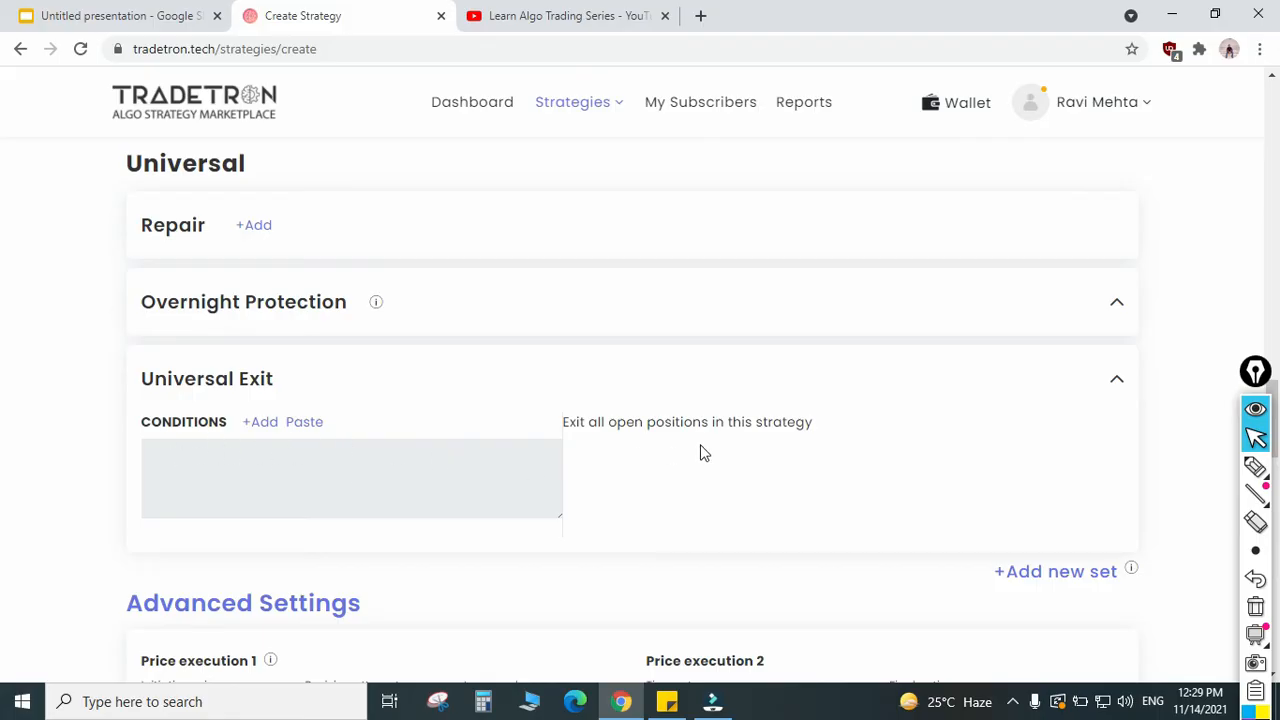
scroll(703, 452, "up", 7)
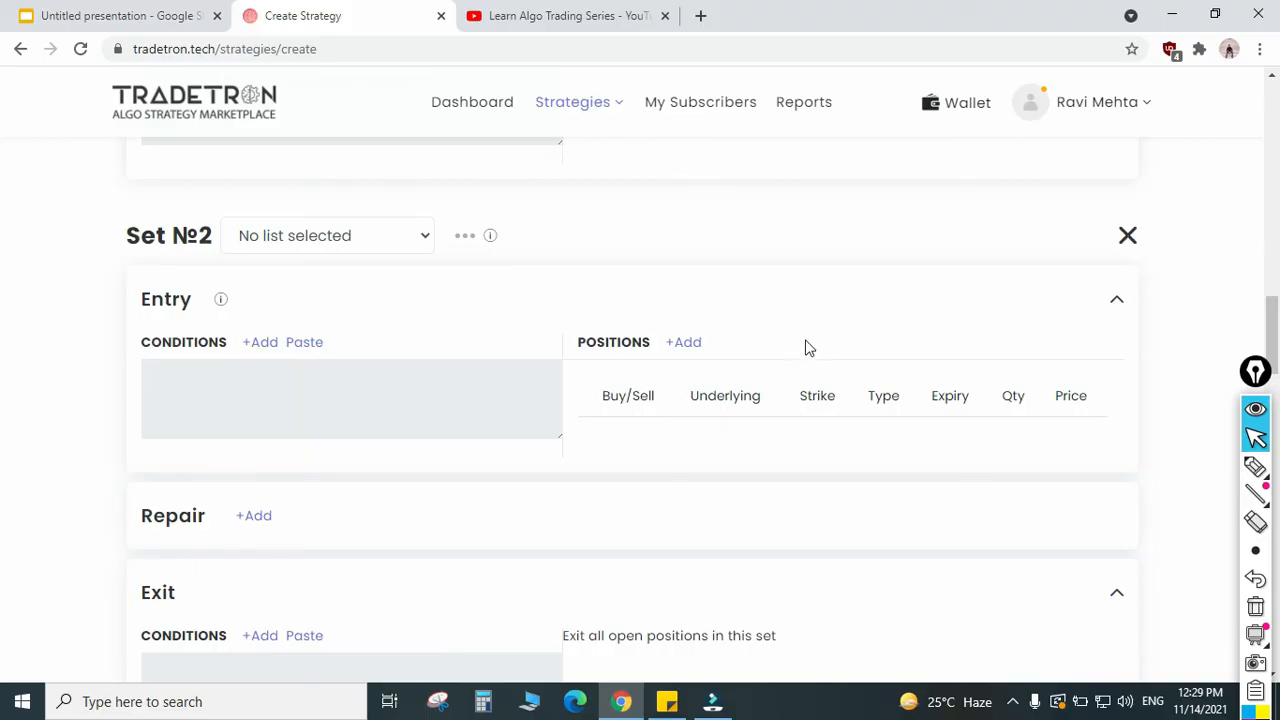
scroll(1049, 449, "up", 3)
left_click(1127, 517)
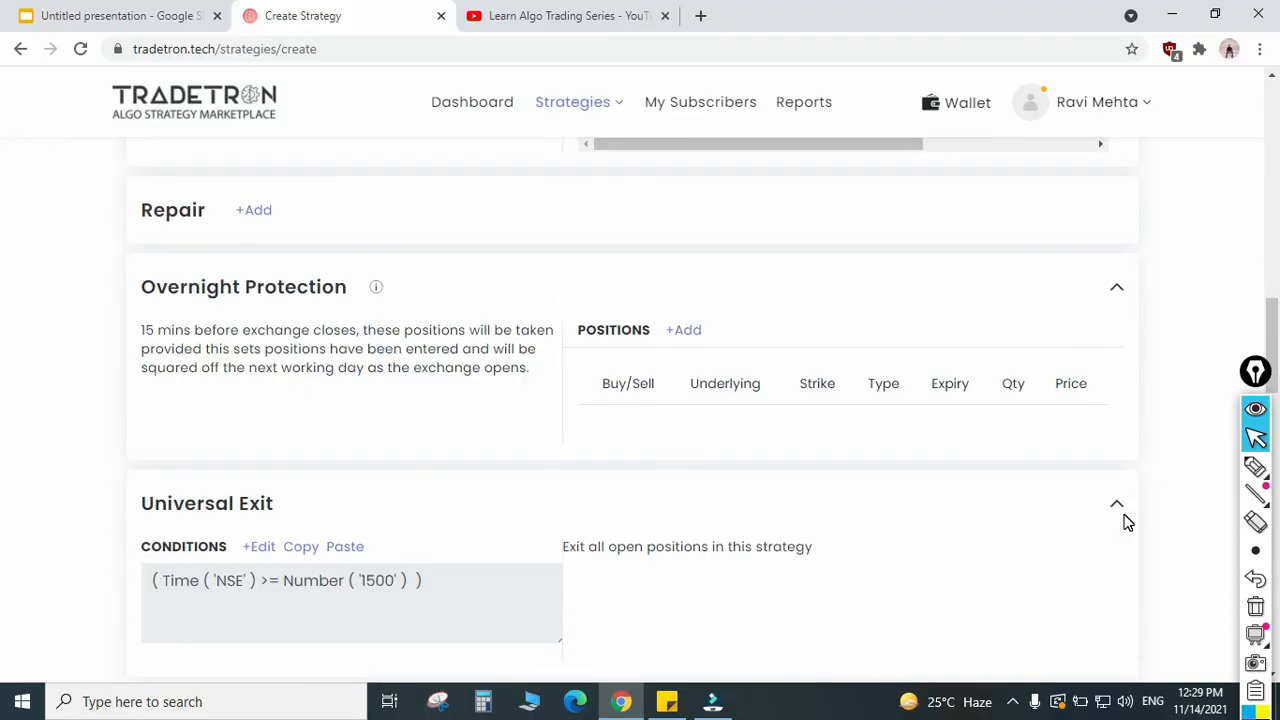
Step: Check the Universal Exit condition that closes all open positions in the strategy
scroll(419, 450, "up", 7)
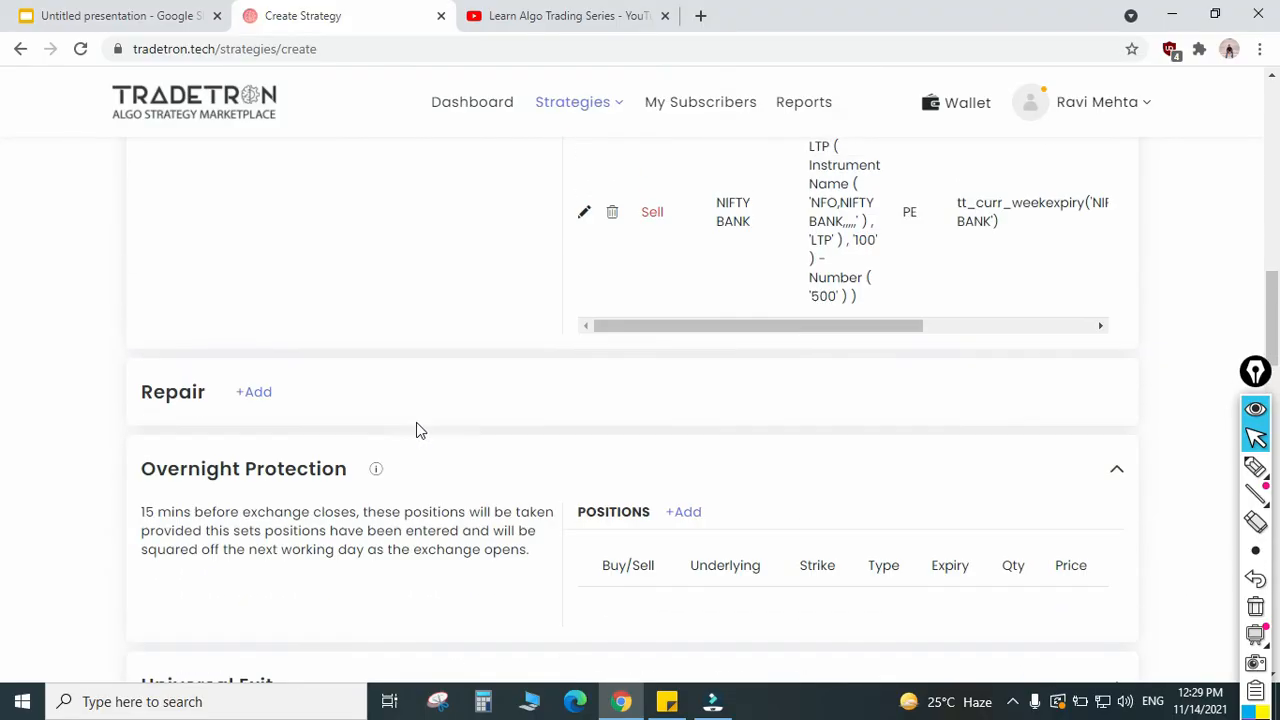
scroll(419, 450, "down", 10)
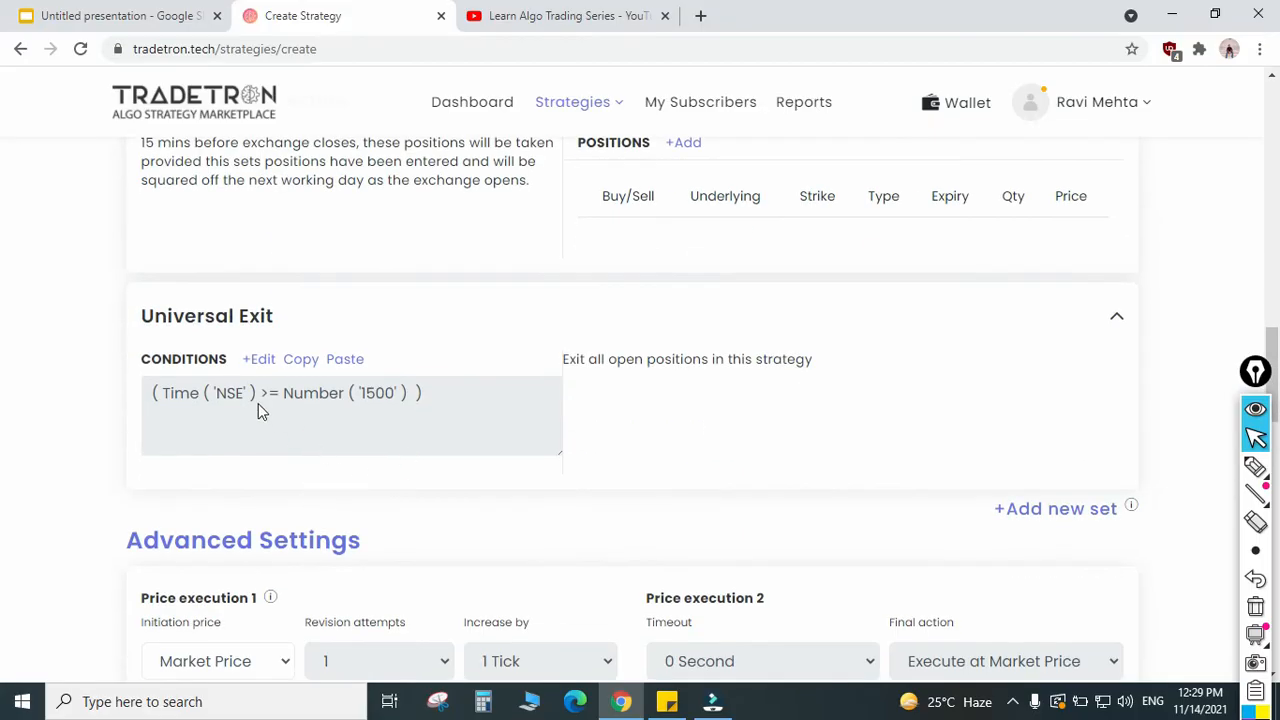
left_click_drag(432, 415, 266, 434)
scroll(345, 450, "down", 2)
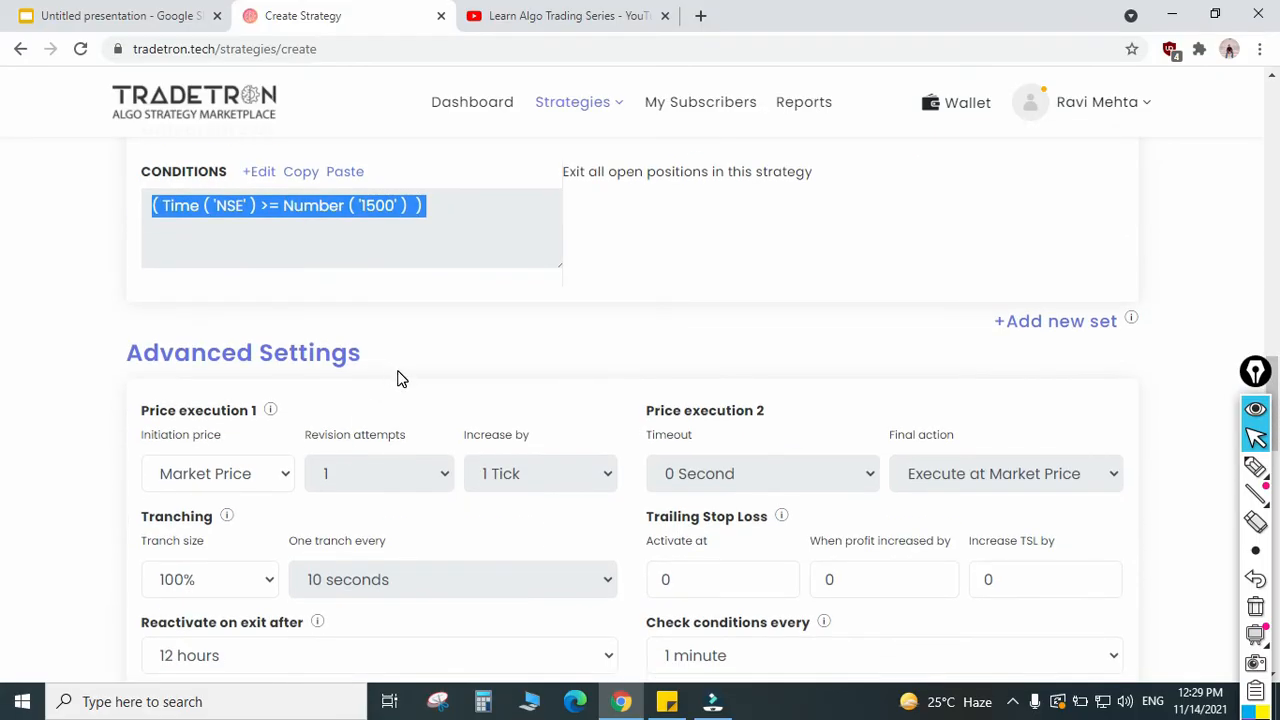
left_click(419, 380)
Step: Set Reactivate on exit after to 12 hours in the advanced settings and compare it with the Universal Exit time
scroll(398, 468, "down", 3)
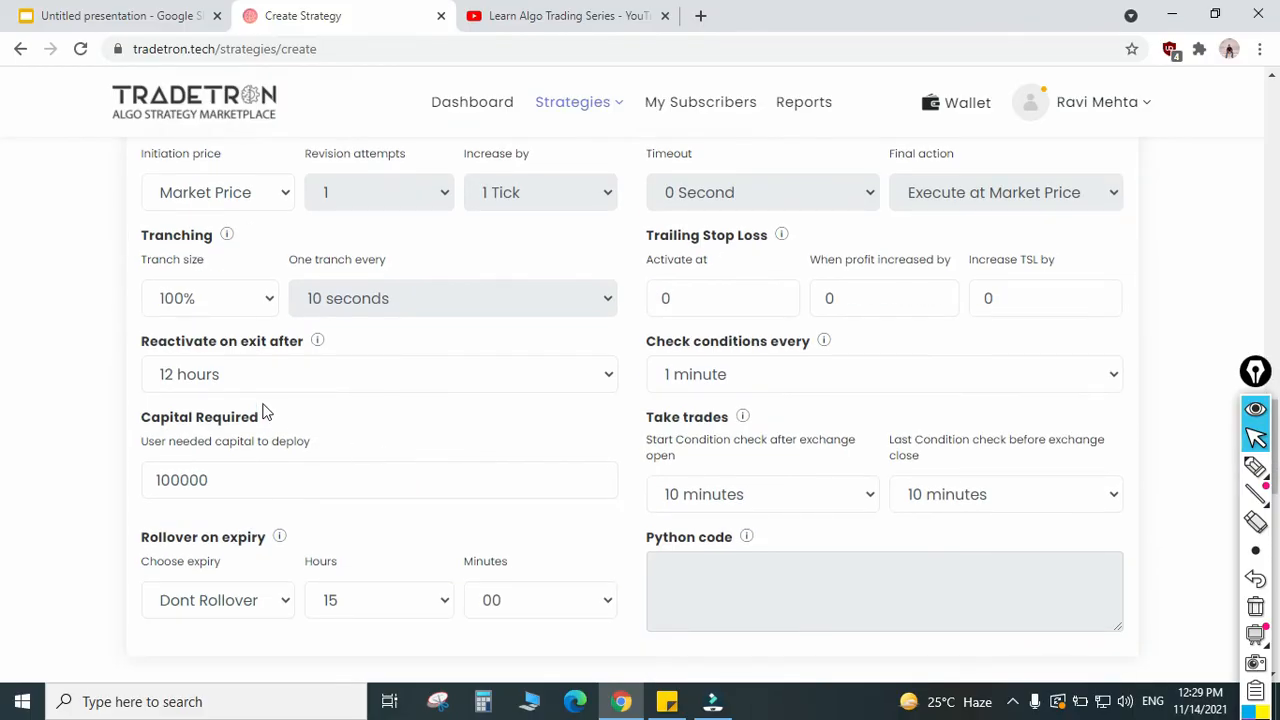
scroll(330, 425, "up", 1)
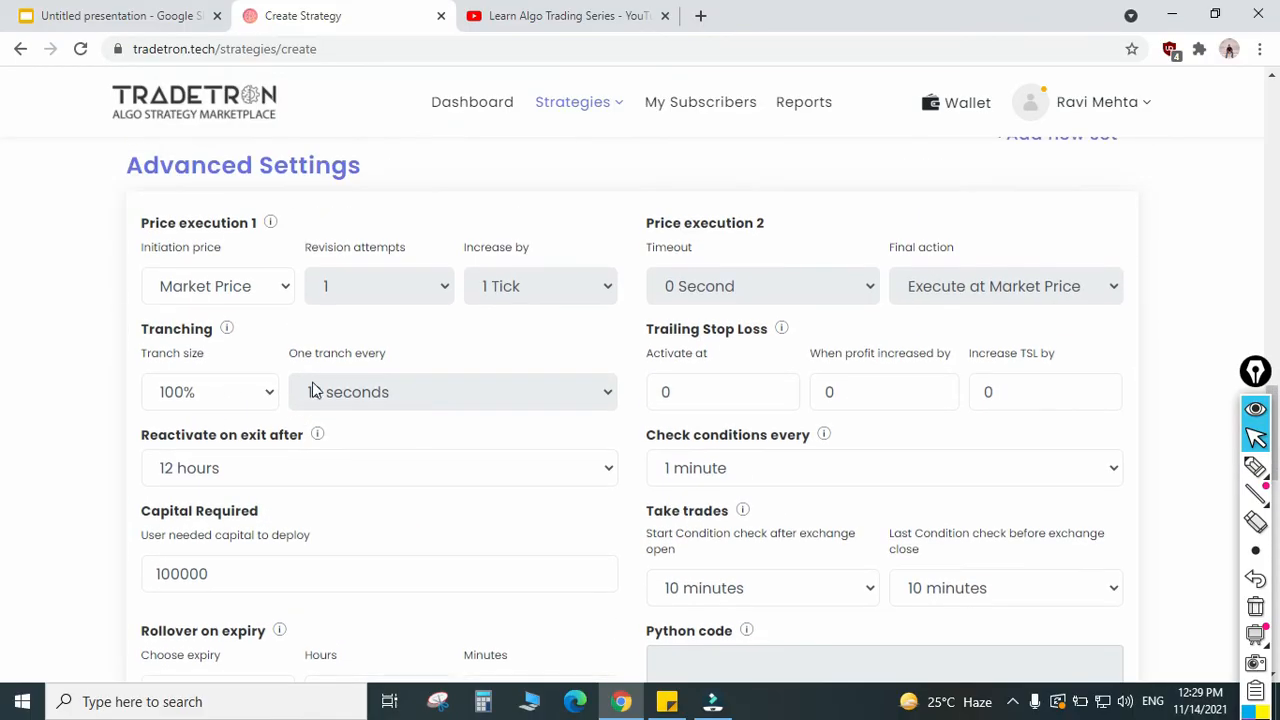
left_click_drag(143, 440, 259, 467)
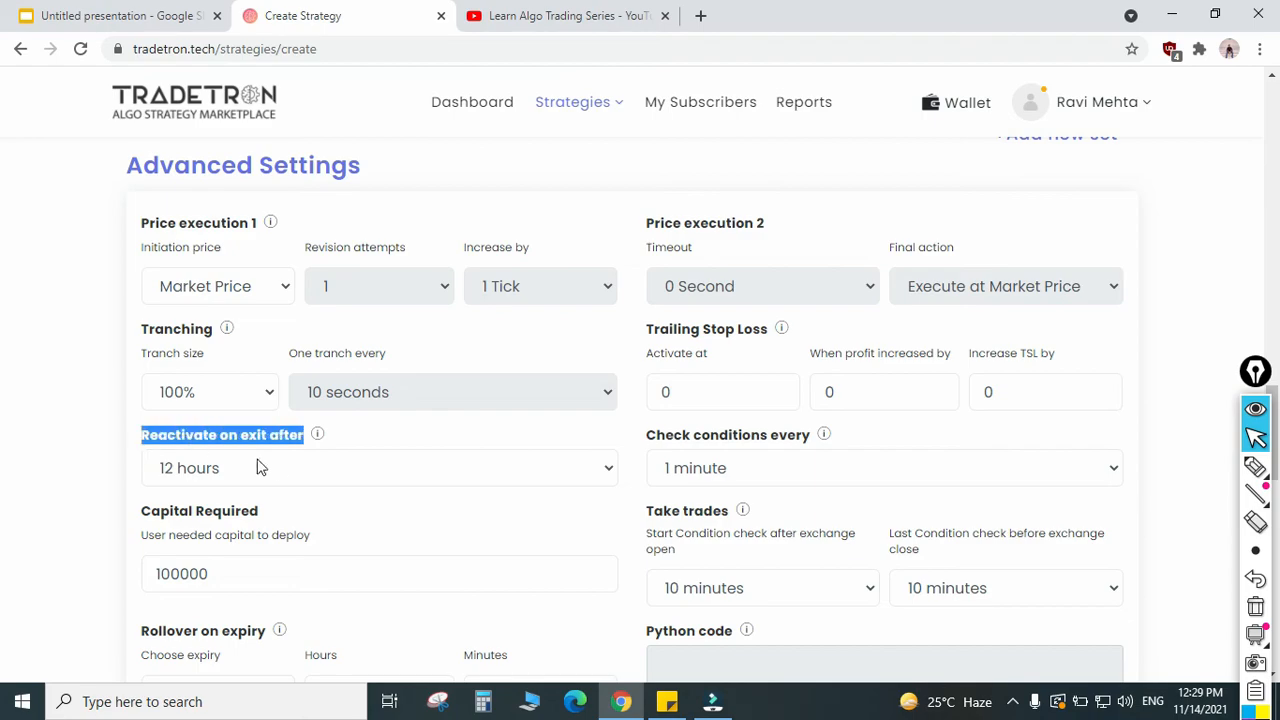
left_click(301, 478)
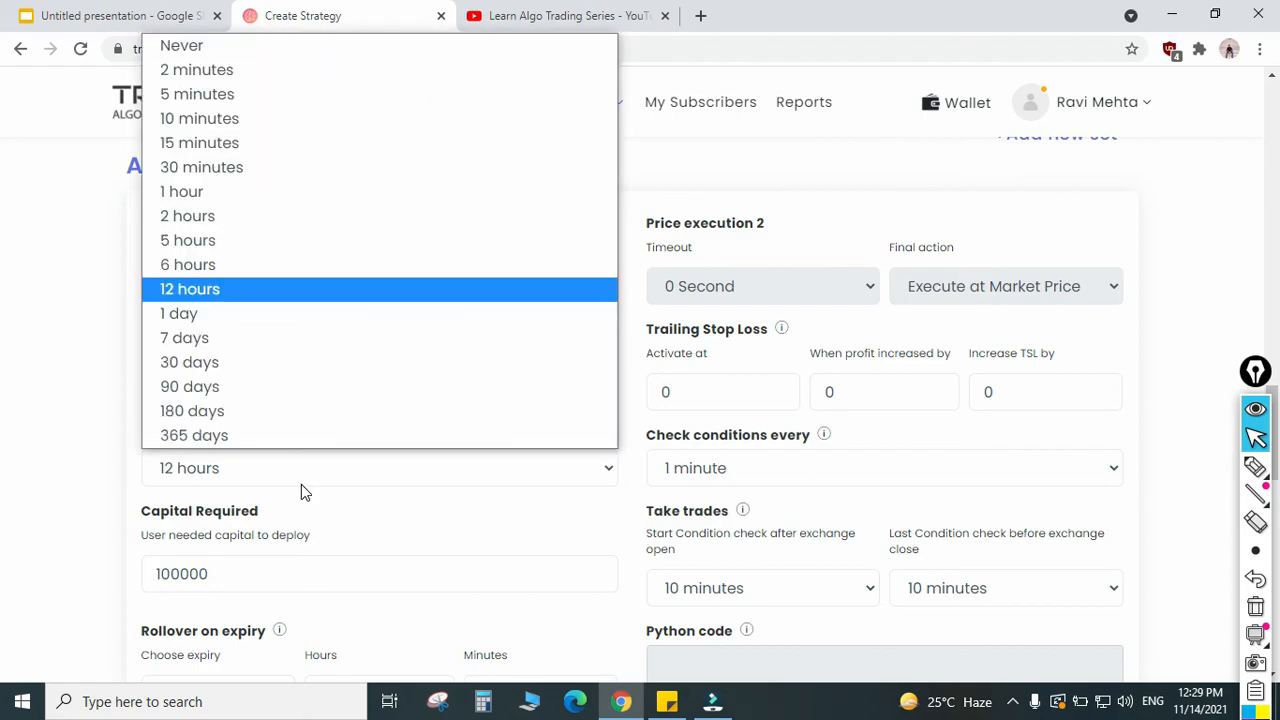
left_click(206, 289)
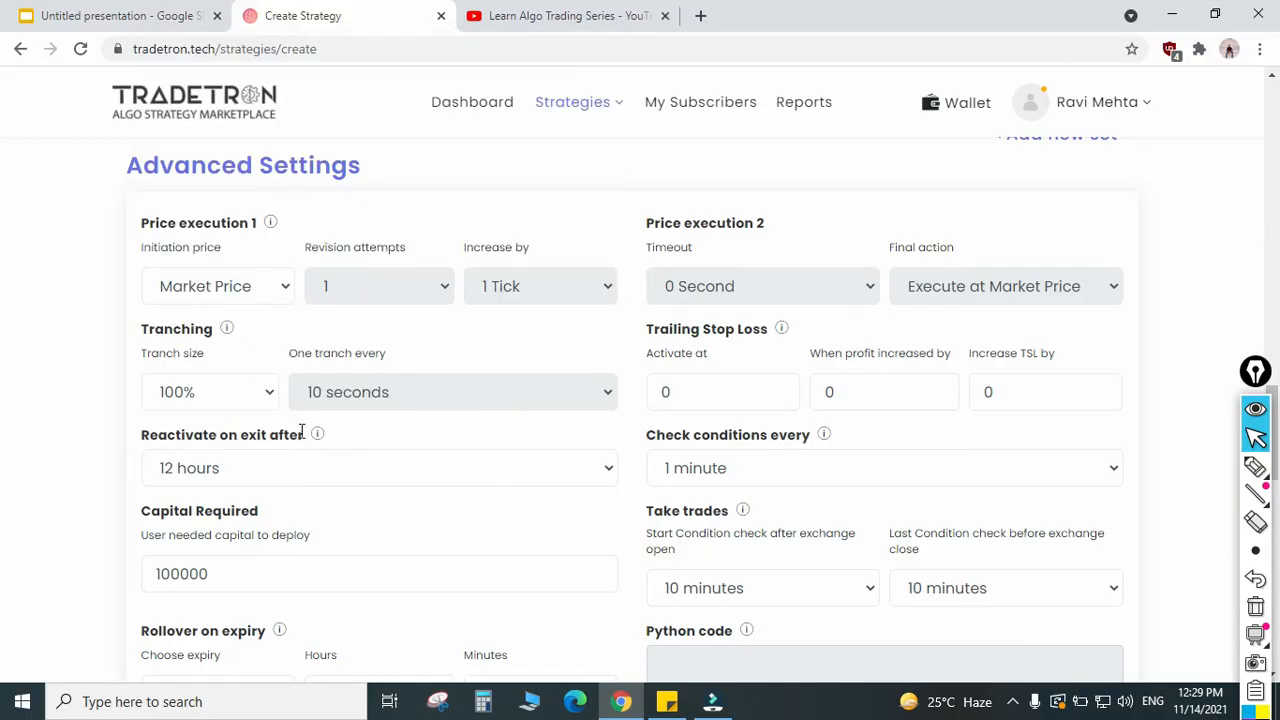
scroll(423, 403, "up", 4)
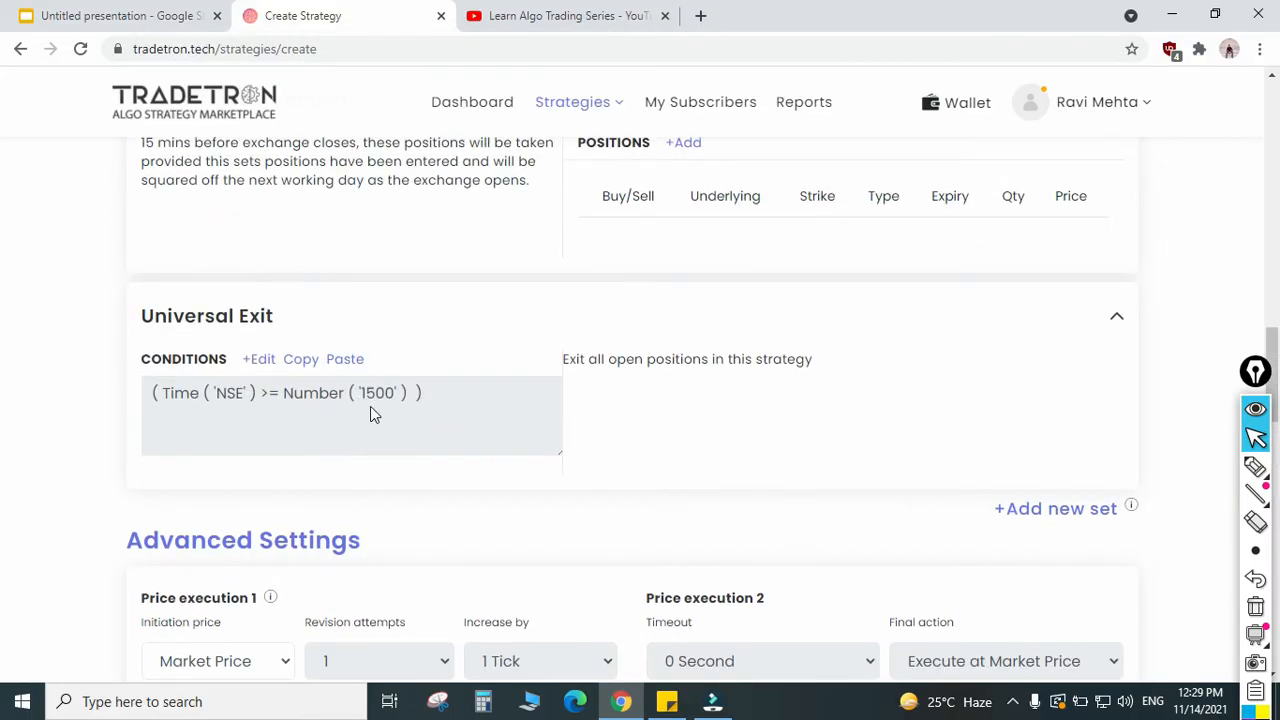
scroll(367, 423, "down", 4)
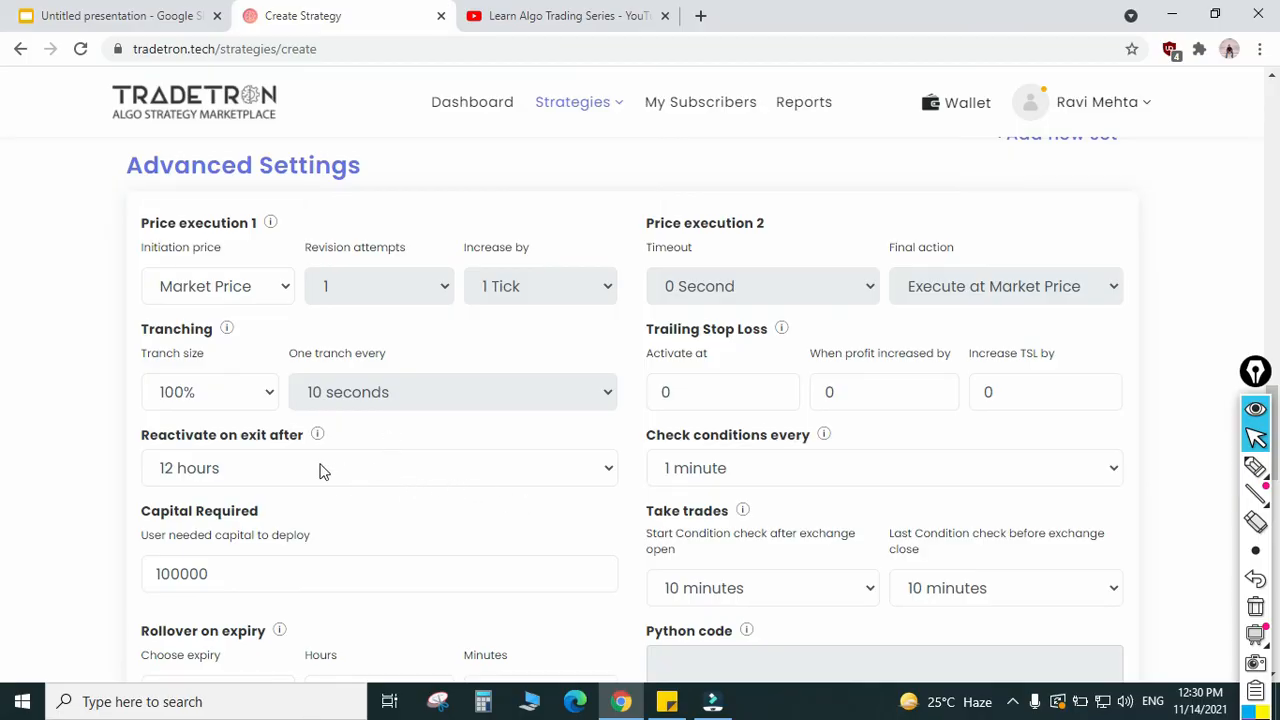
Step: Set the initiation price under Price execution 1 to Market Price
left_click(235, 289)
left_click(240, 367)
left_click(230, 288)
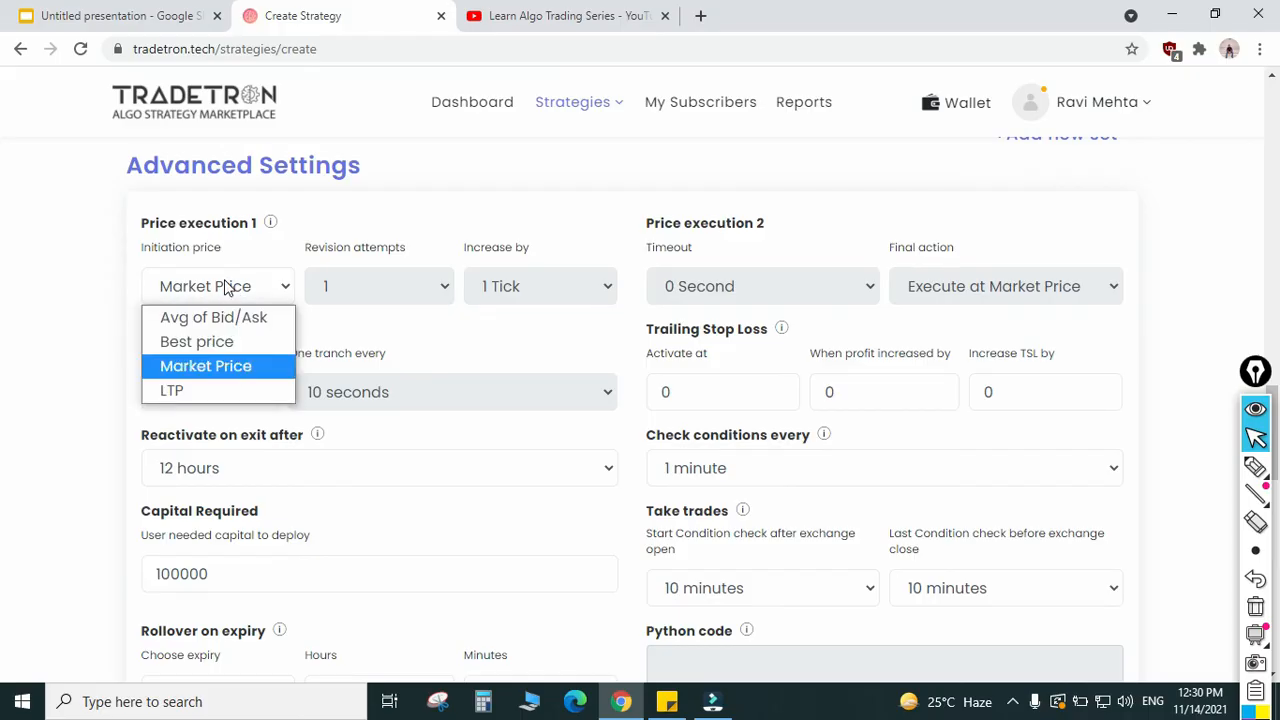
left_click(219, 369)
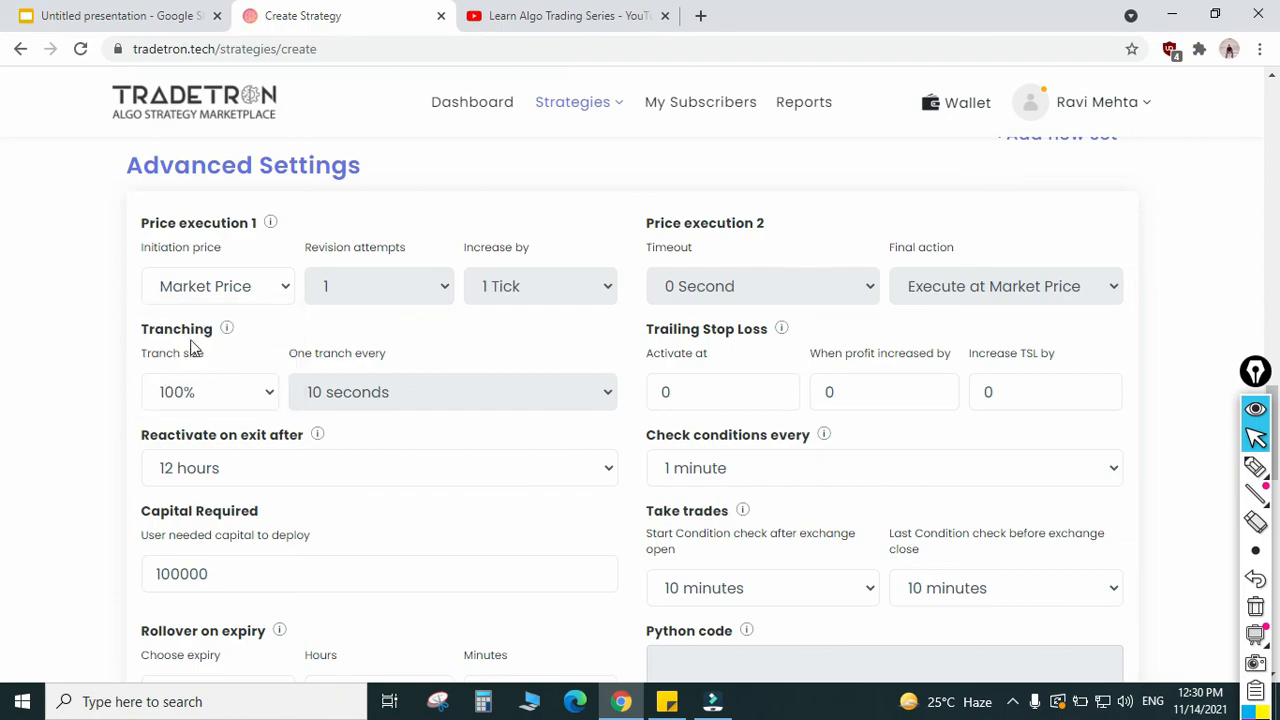
left_click(260, 288)
left_click(270, 376)
Step: Set the interval for checking conditions to Check continuously
left_click(732, 468)
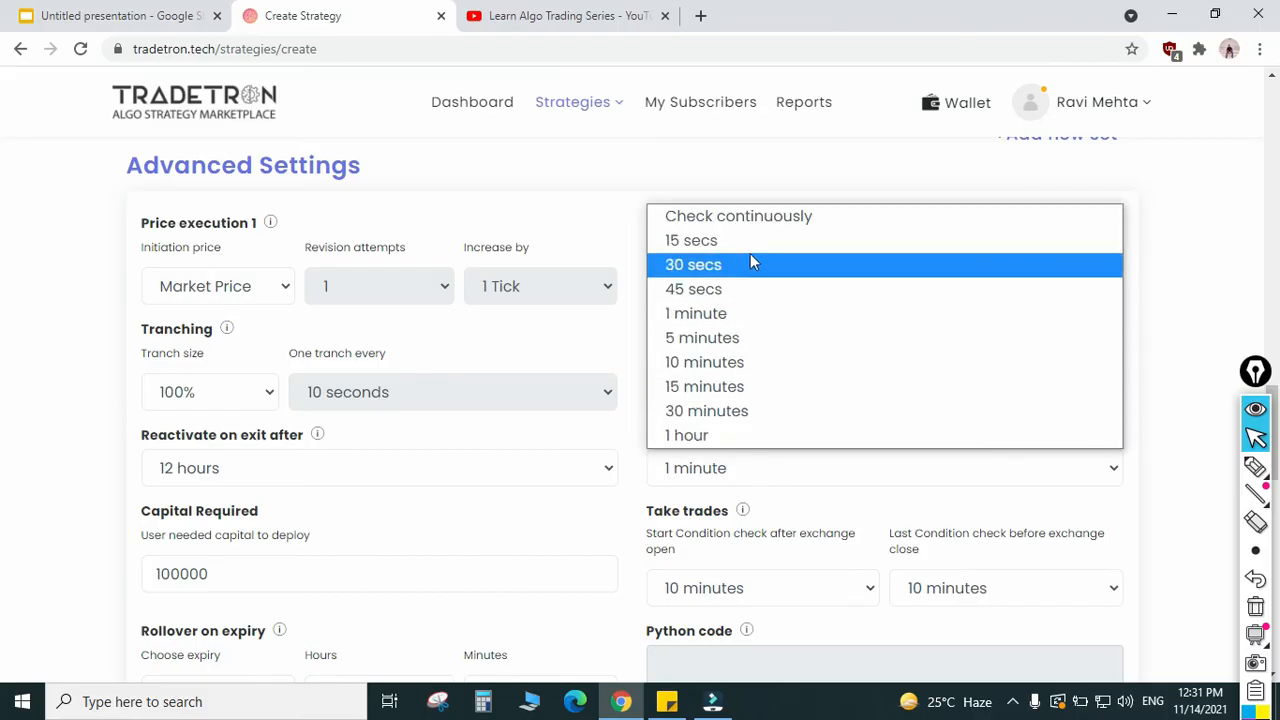
left_click(764, 216)
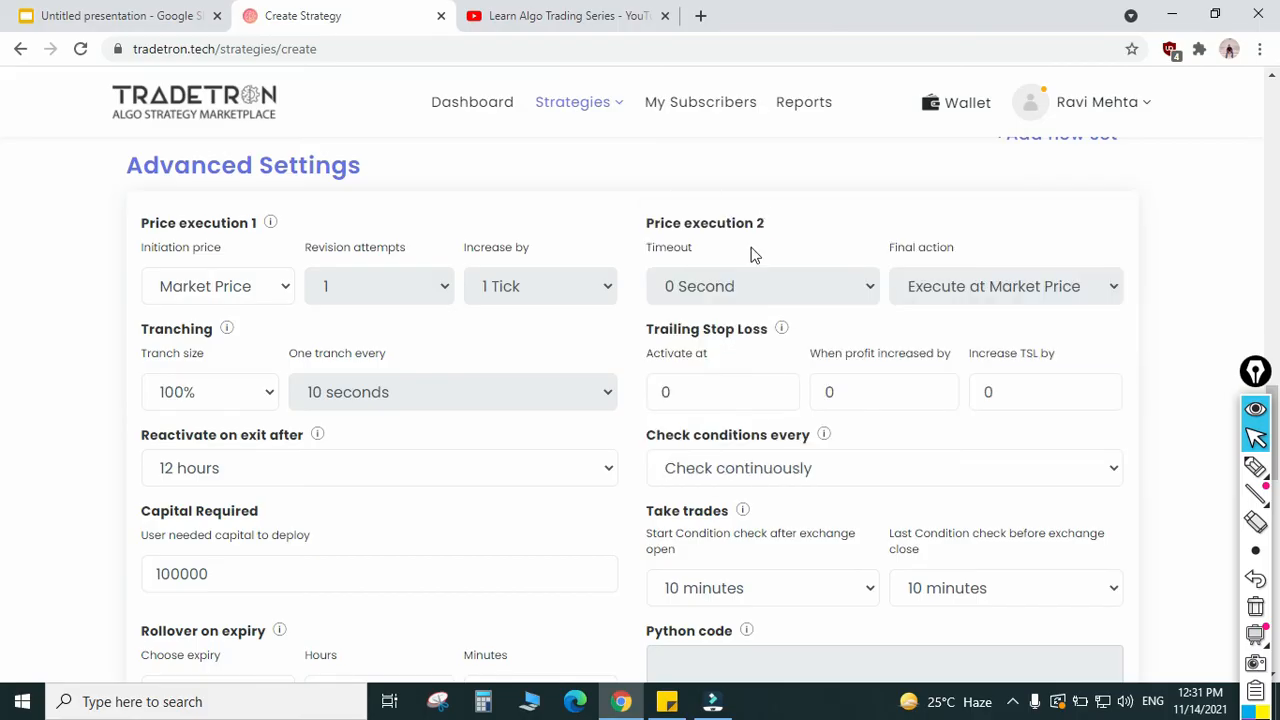
left_click(731, 469)
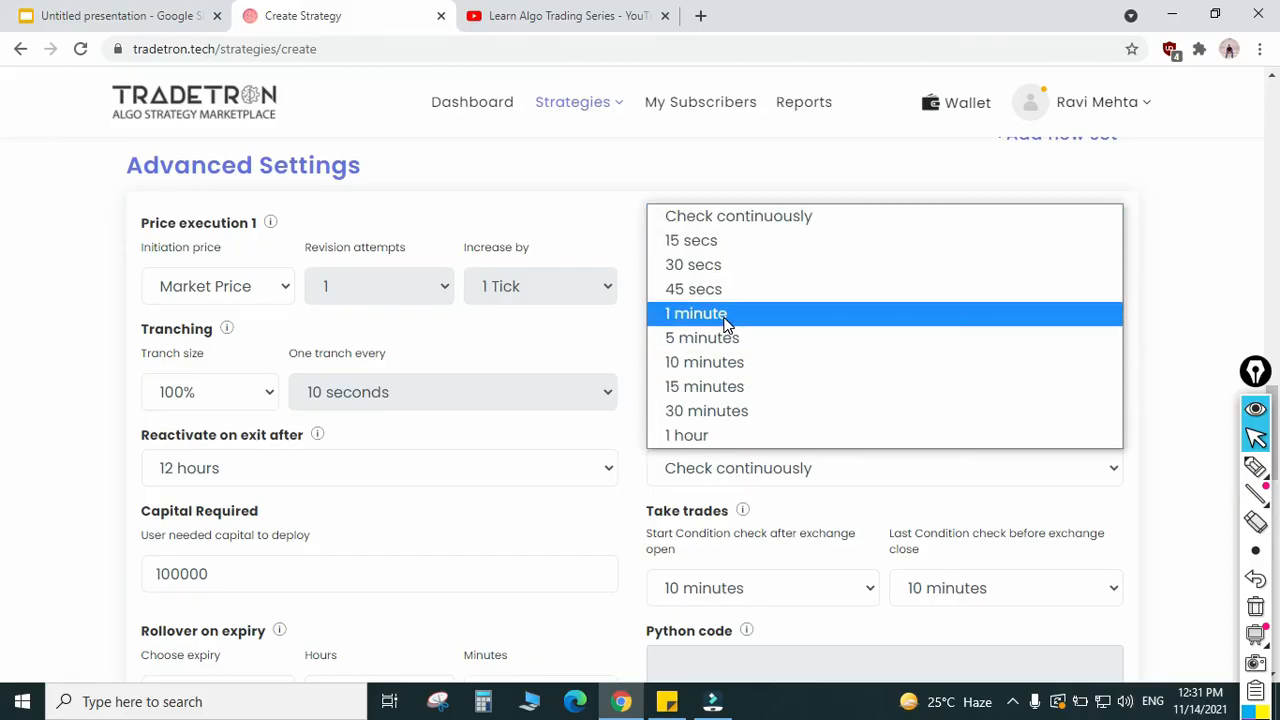
left_click(758, 218)
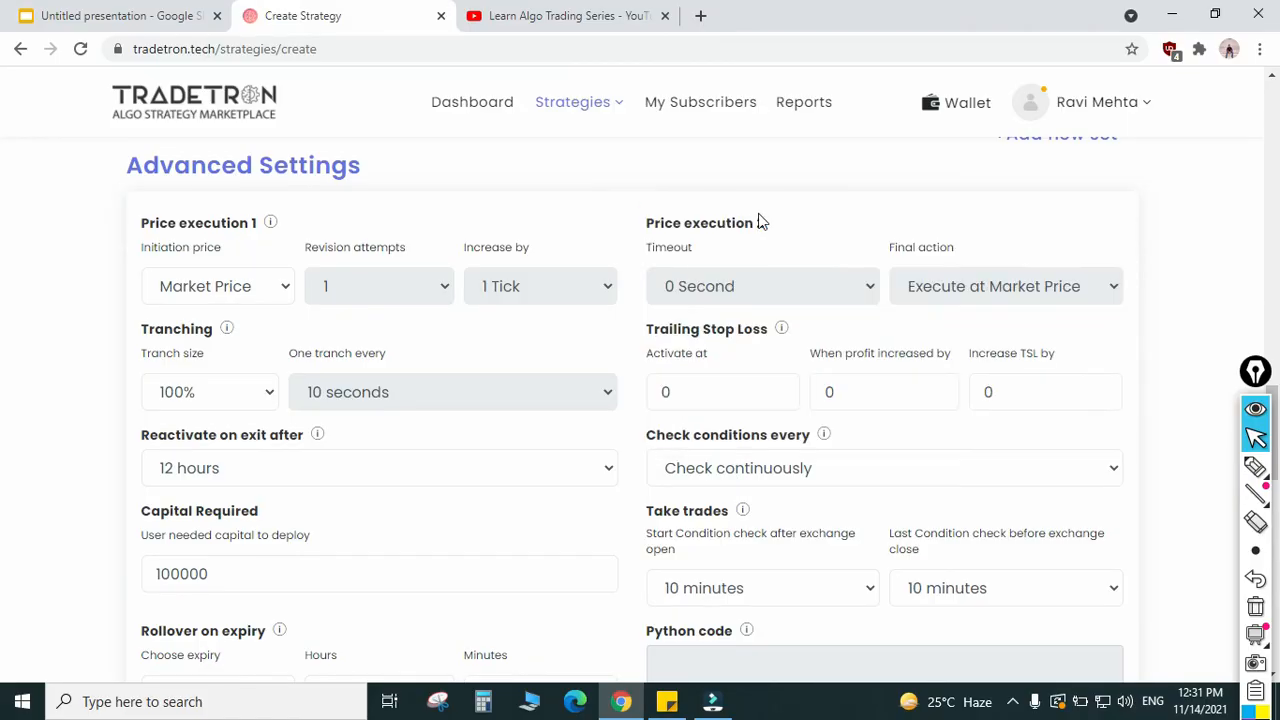
Step: Set Take trades to start condition checks 2 minutes after exchange open and make the last check 5 minutes before exchange close
scroll(294, 494, "down", 1)
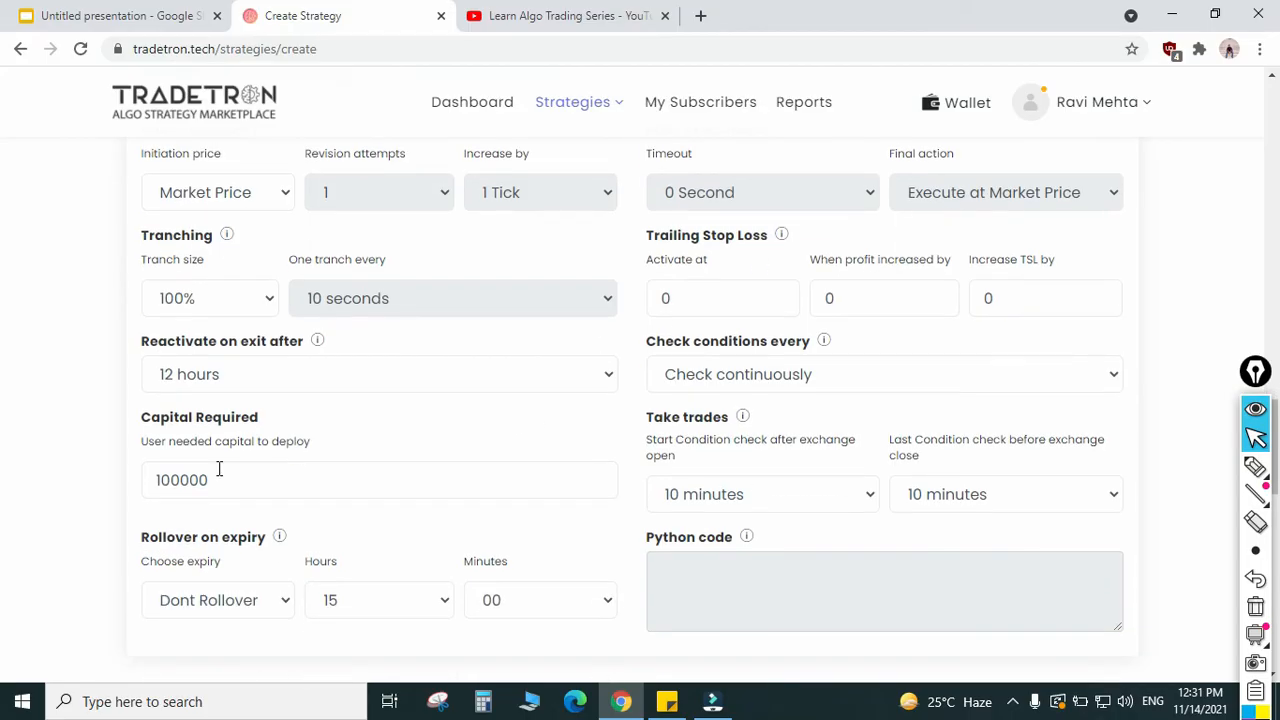
left_click_drag(228, 488, 110, 484)
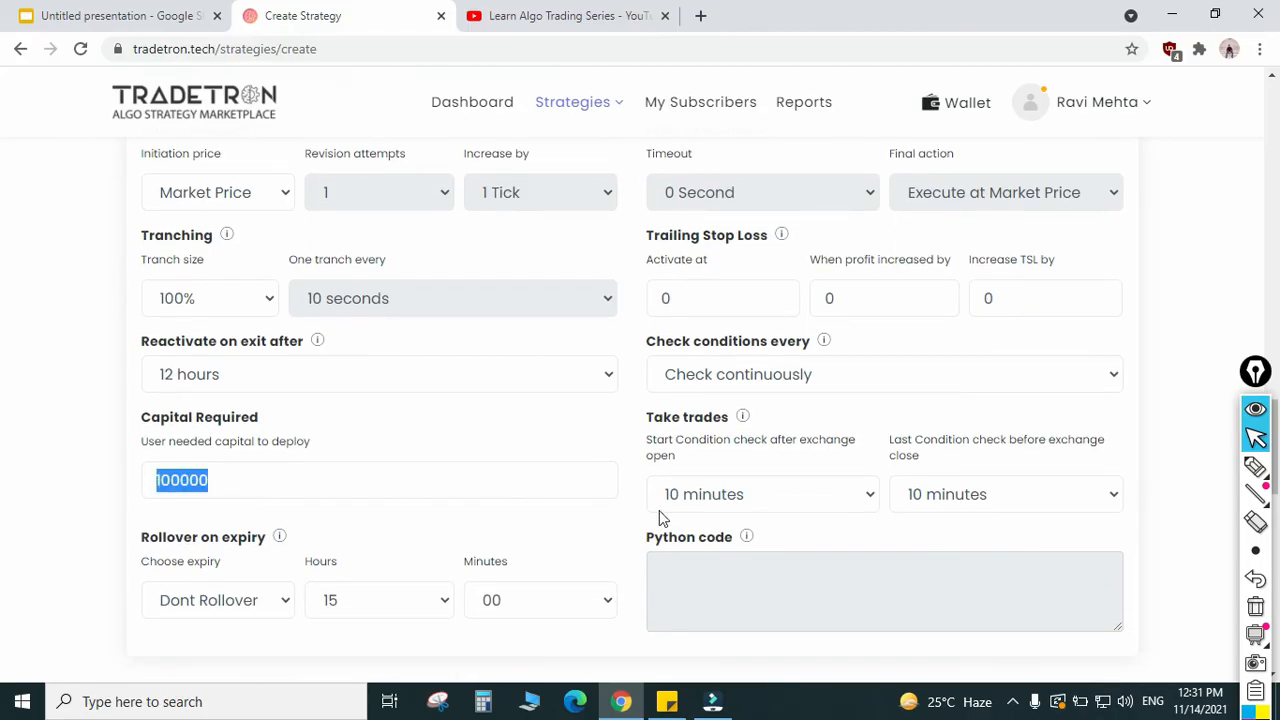
left_click(684, 446)
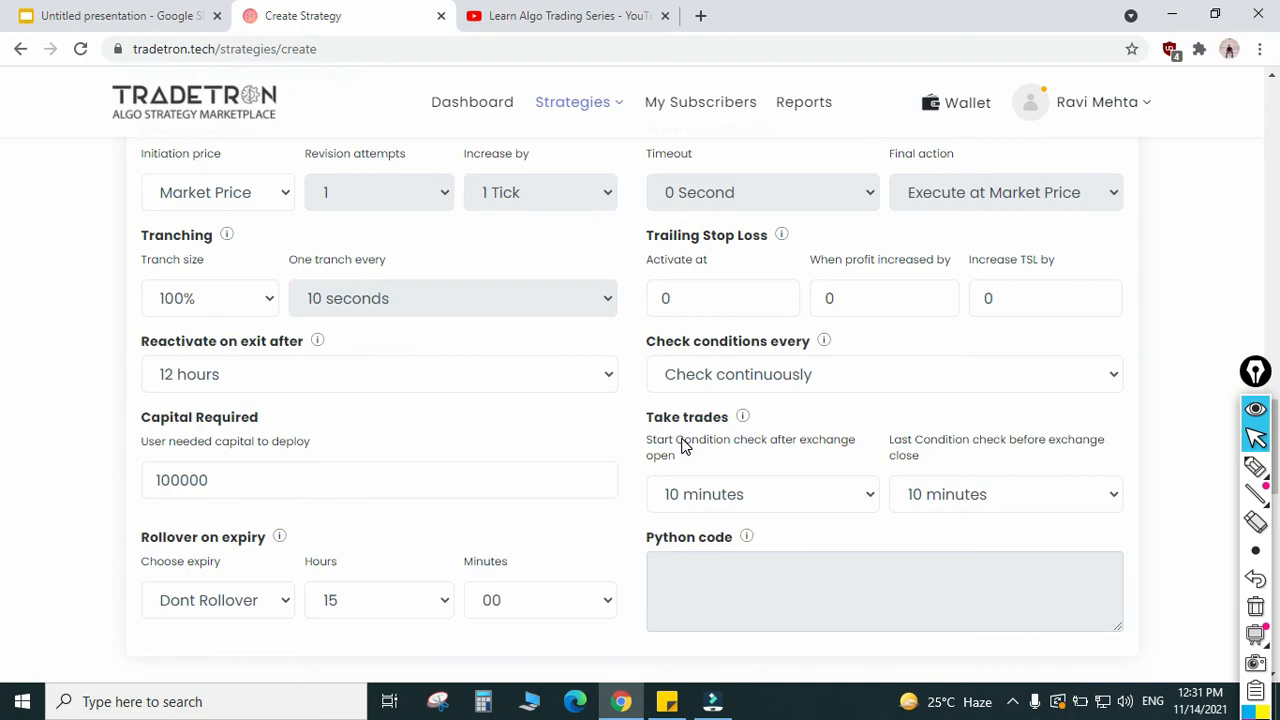
left_click(736, 497)
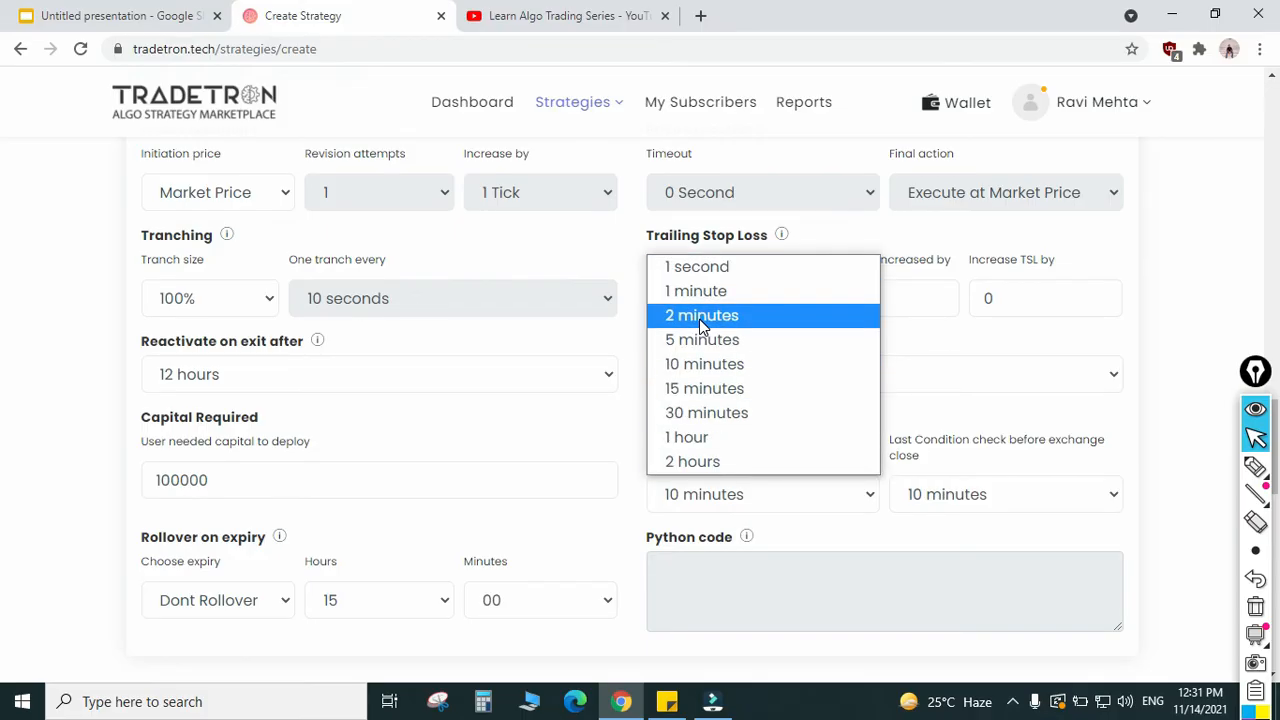
left_click(732, 508)
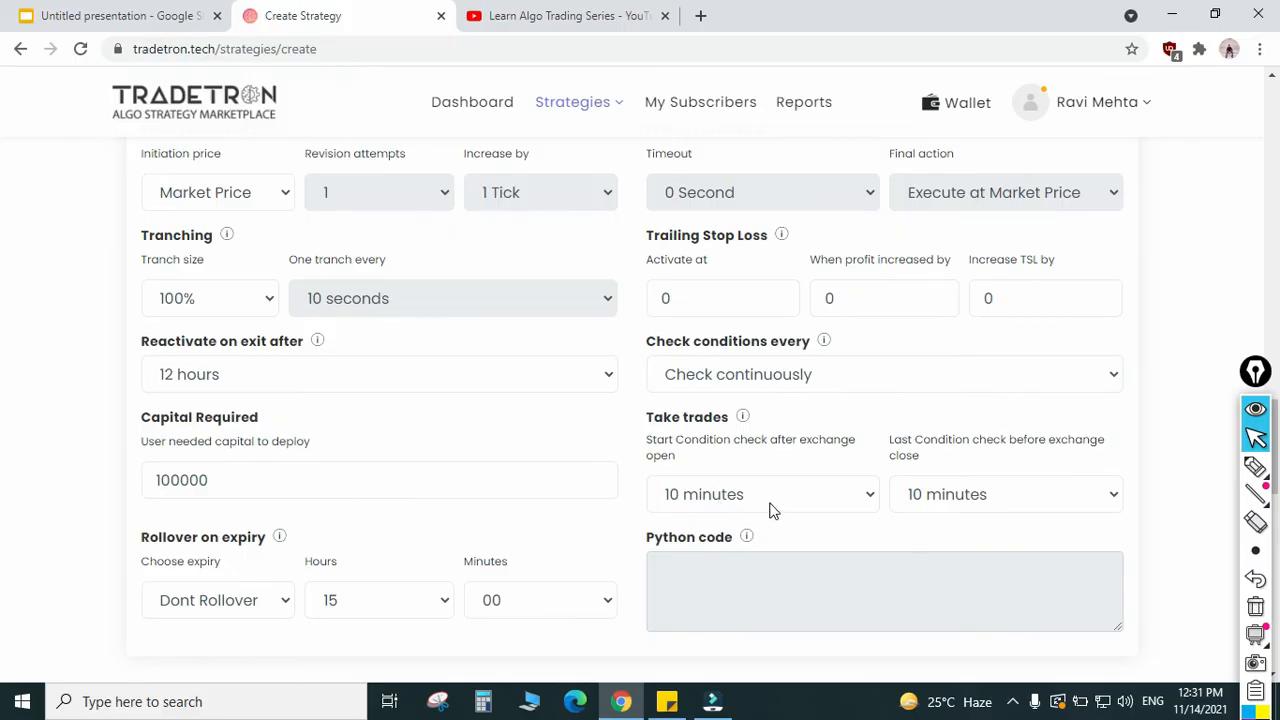
left_click(740, 497)
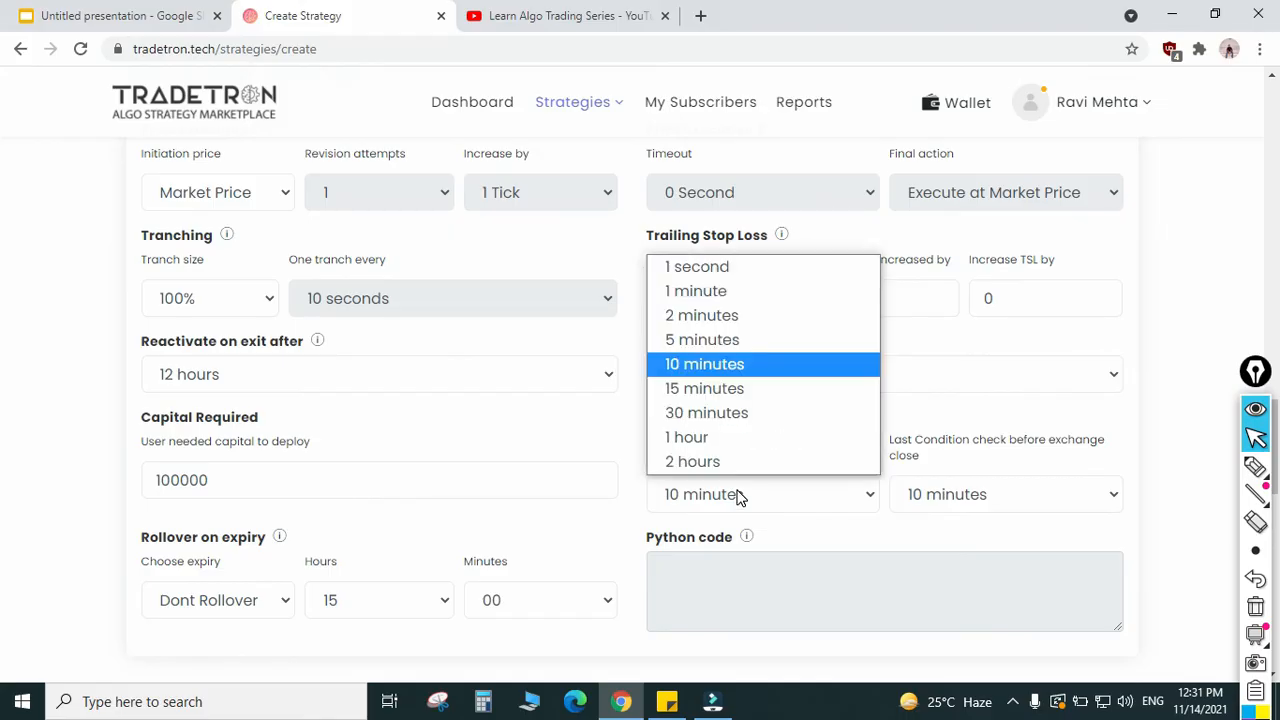
left_click(700, 316)
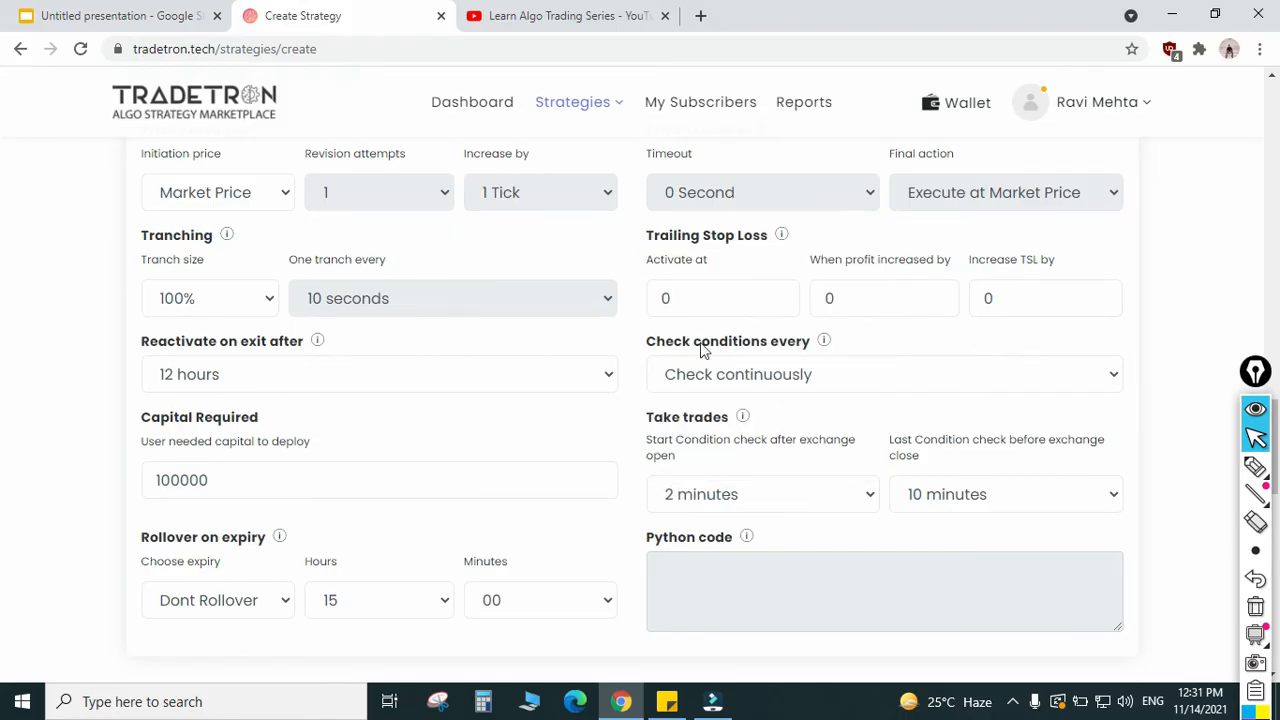
left_click(997, 496)
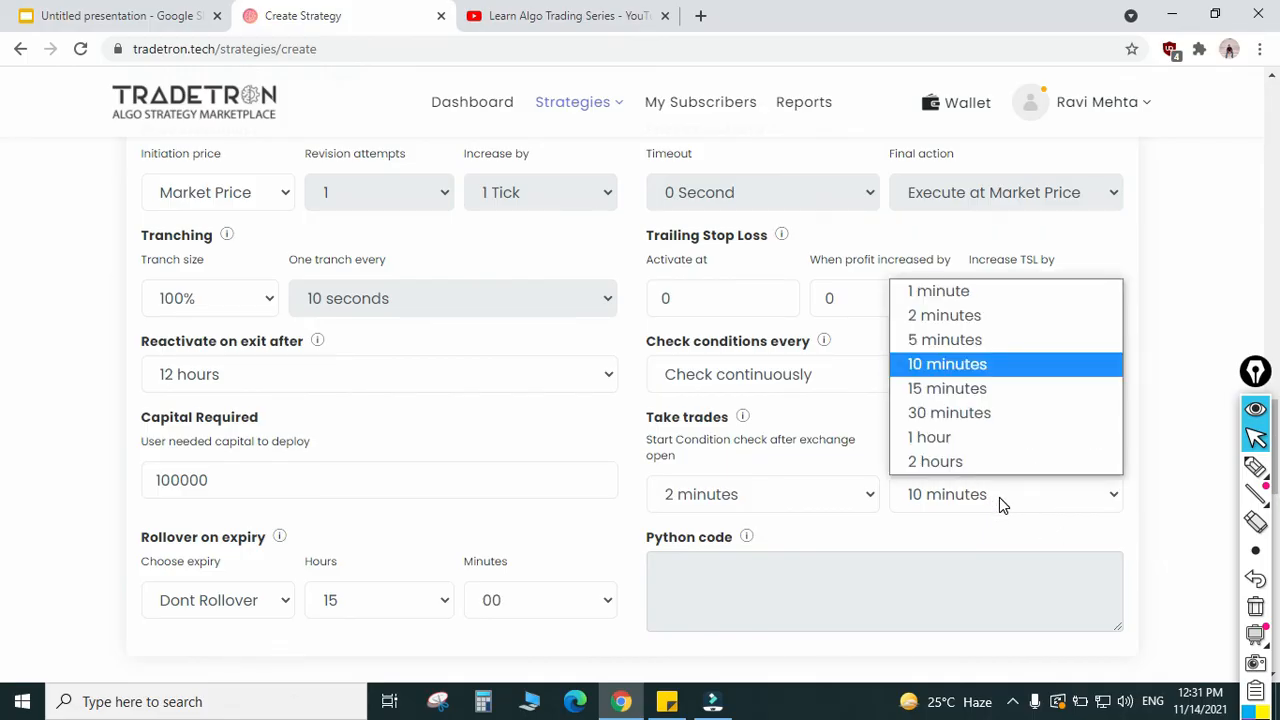
left_click(948, 340)
Step: Create the strategy with the current marketplace settings and dismiss the creation dialog
scroll(545, 505, "down", 2)
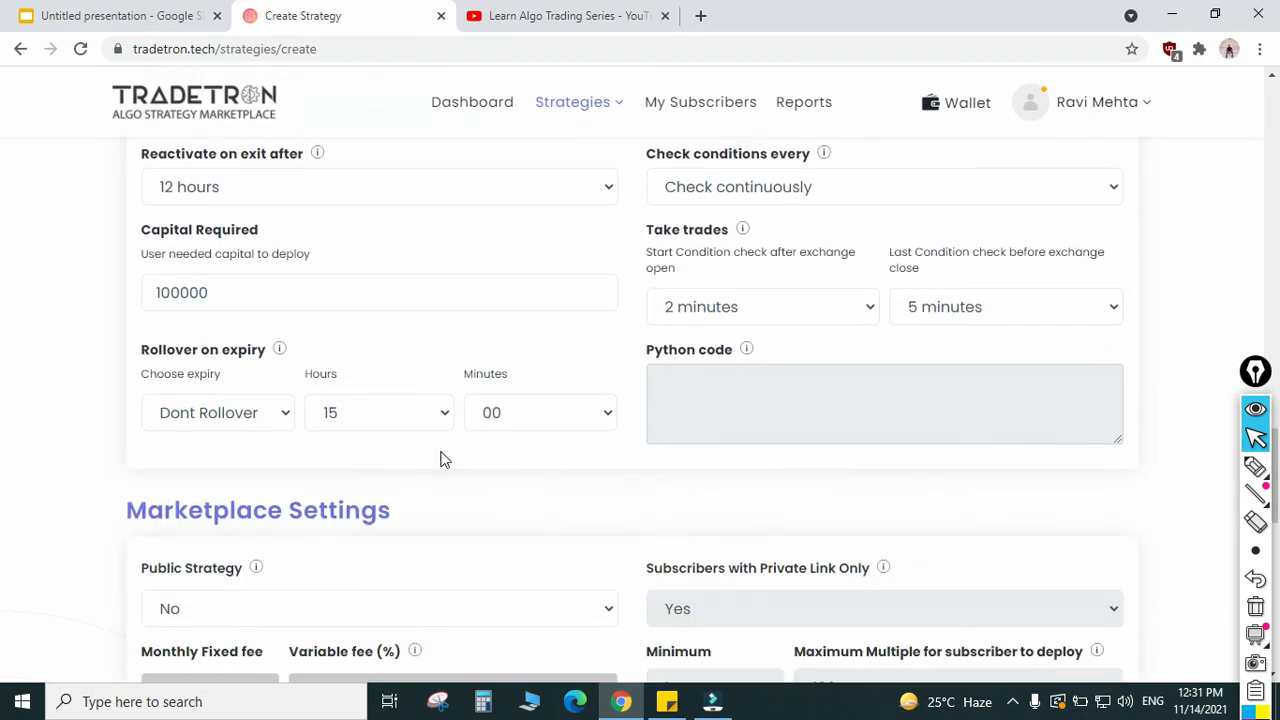
scroll(524, 548, "down", 6)
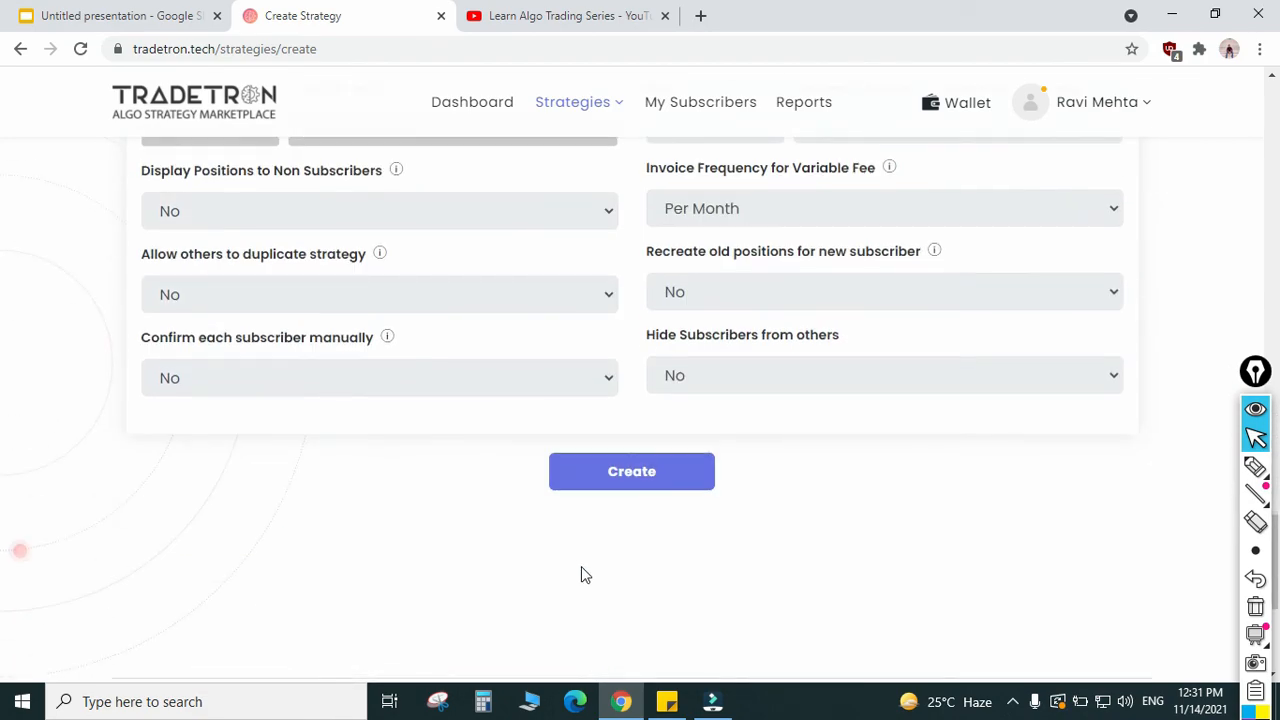
left_click(634, 484)
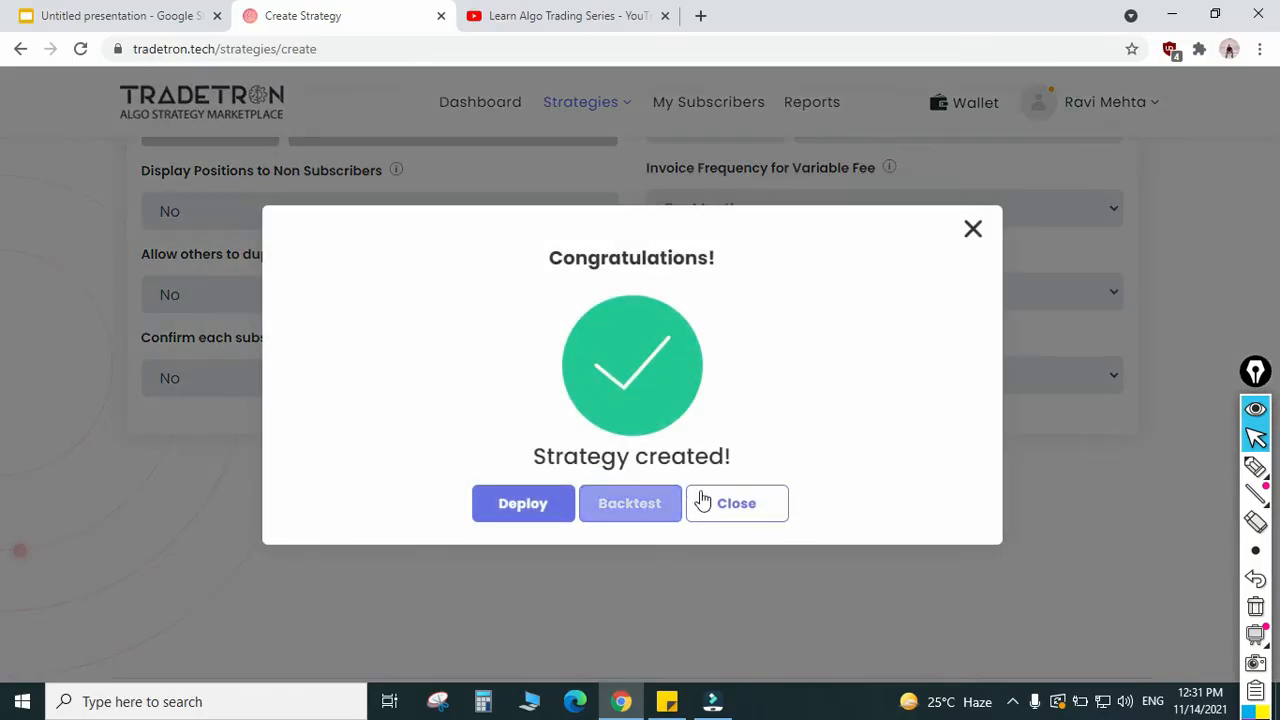
left_click(748, 514)
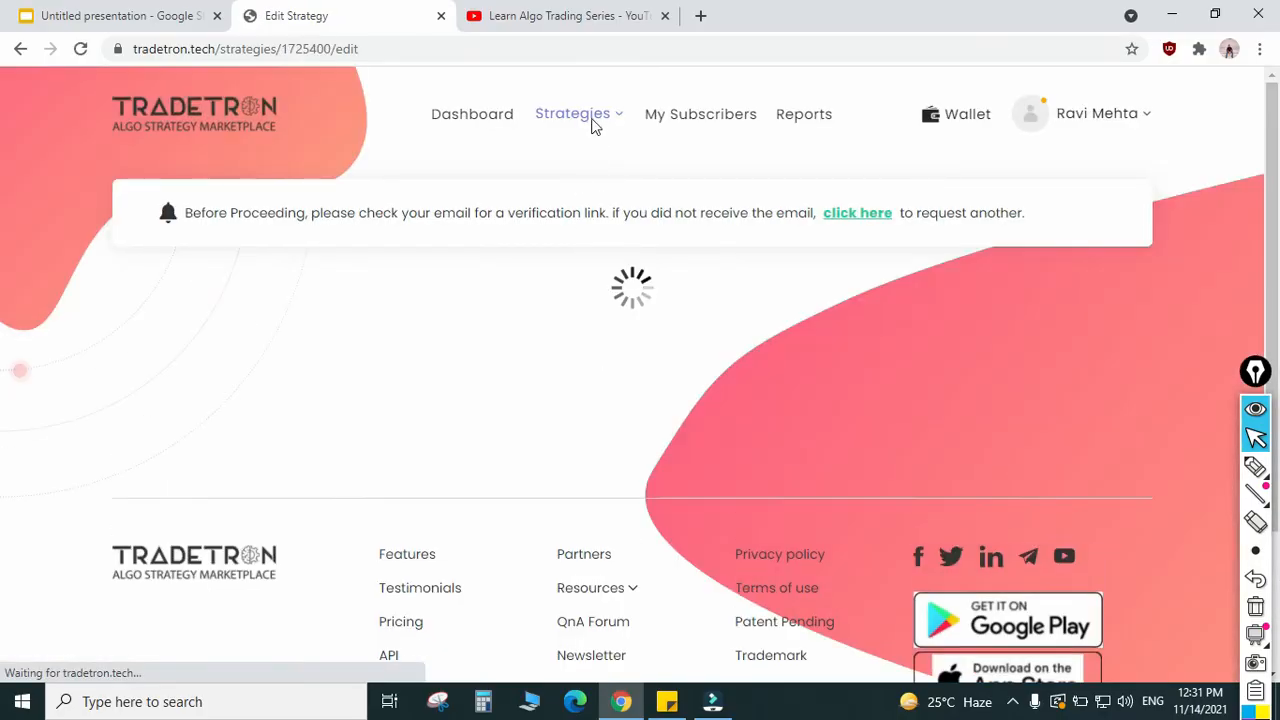
Step: Open the My Strategies list containing the newly created "testing" strategy
left_click(578, 114)
left_click(545, 229)
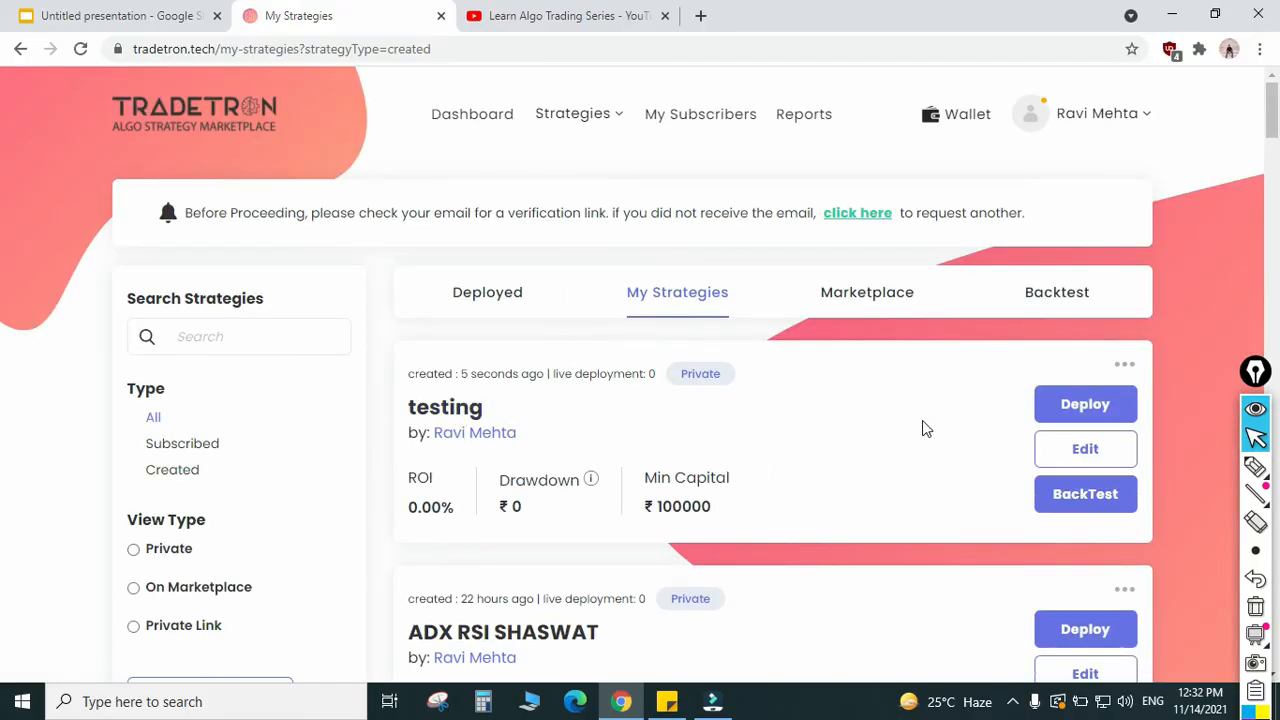
left_click(1090, 506)
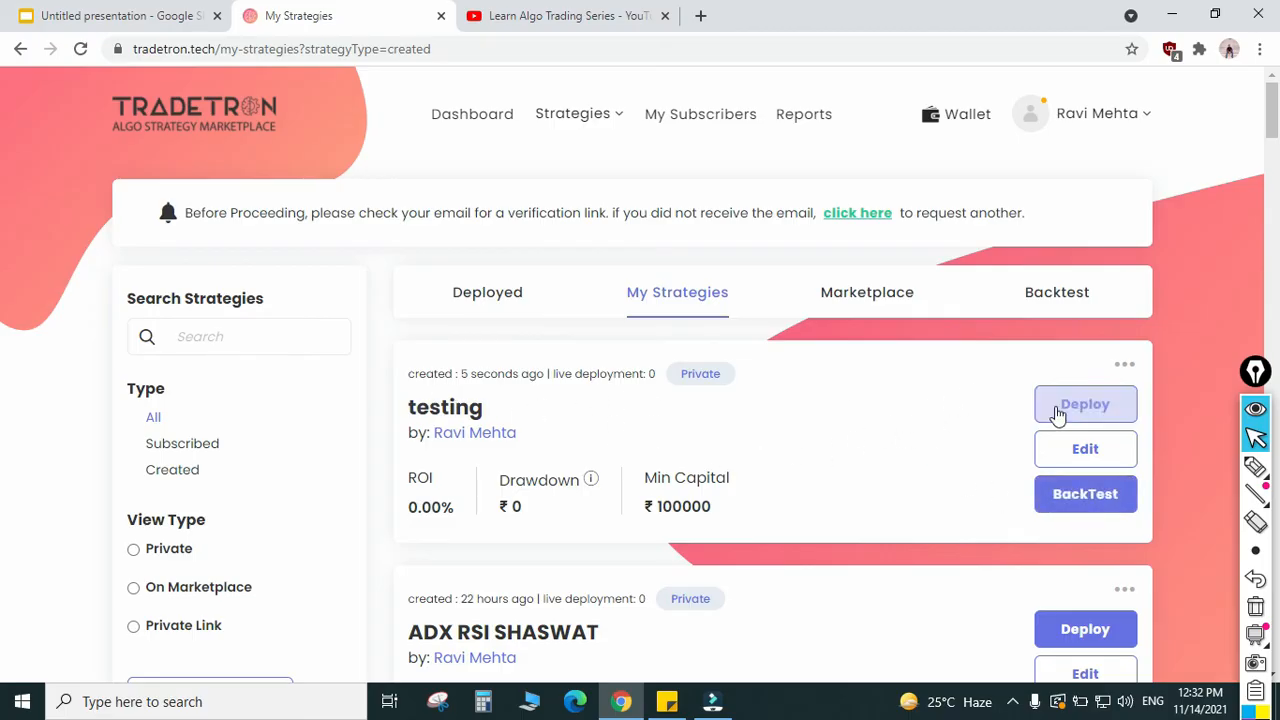
Step: Deploy the "testing" strategy with a 1x multiplier, Paper Trading execution and TT Paper Trading as the NFO broker
left_click(1088, 408)
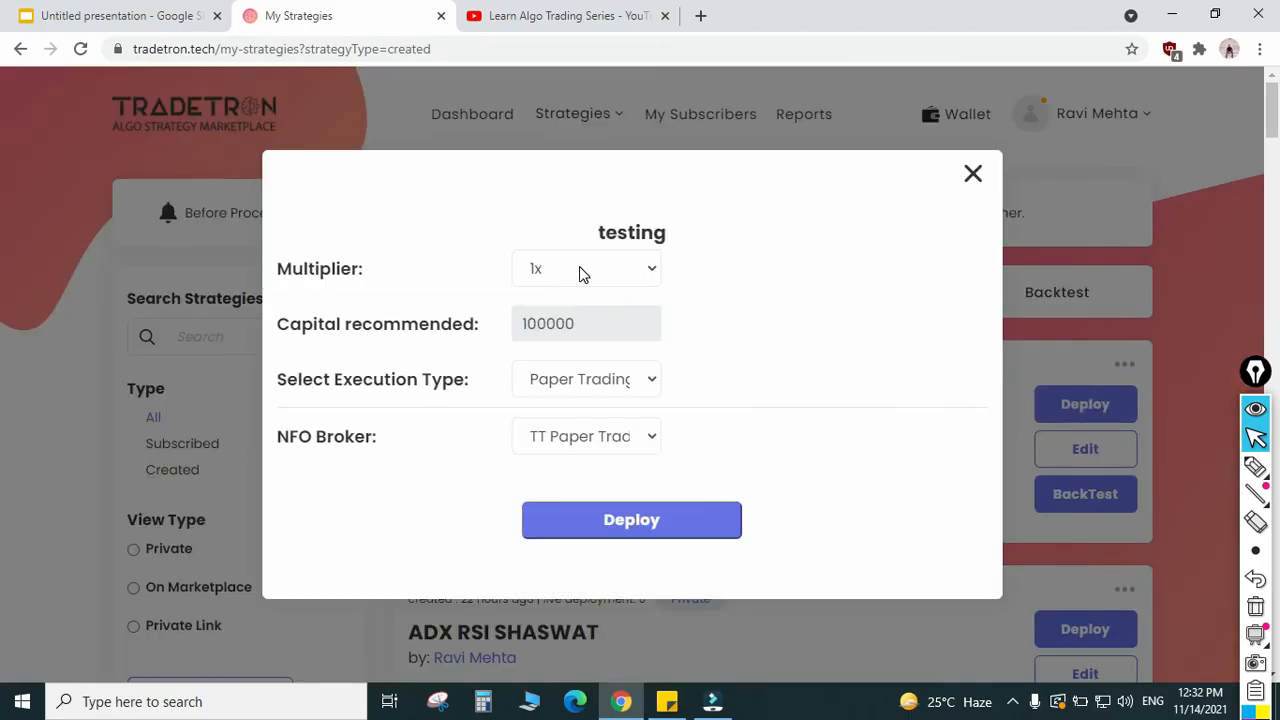
left_click(583, 270)
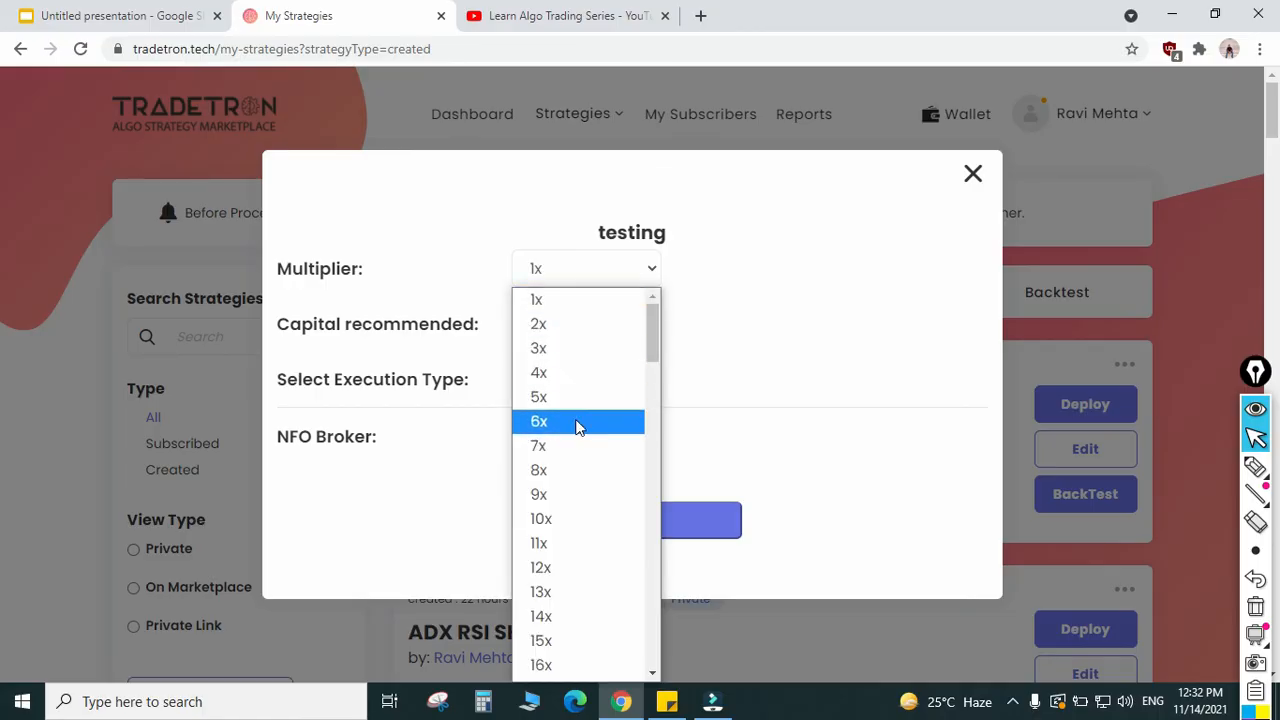
left_click(548, 302)
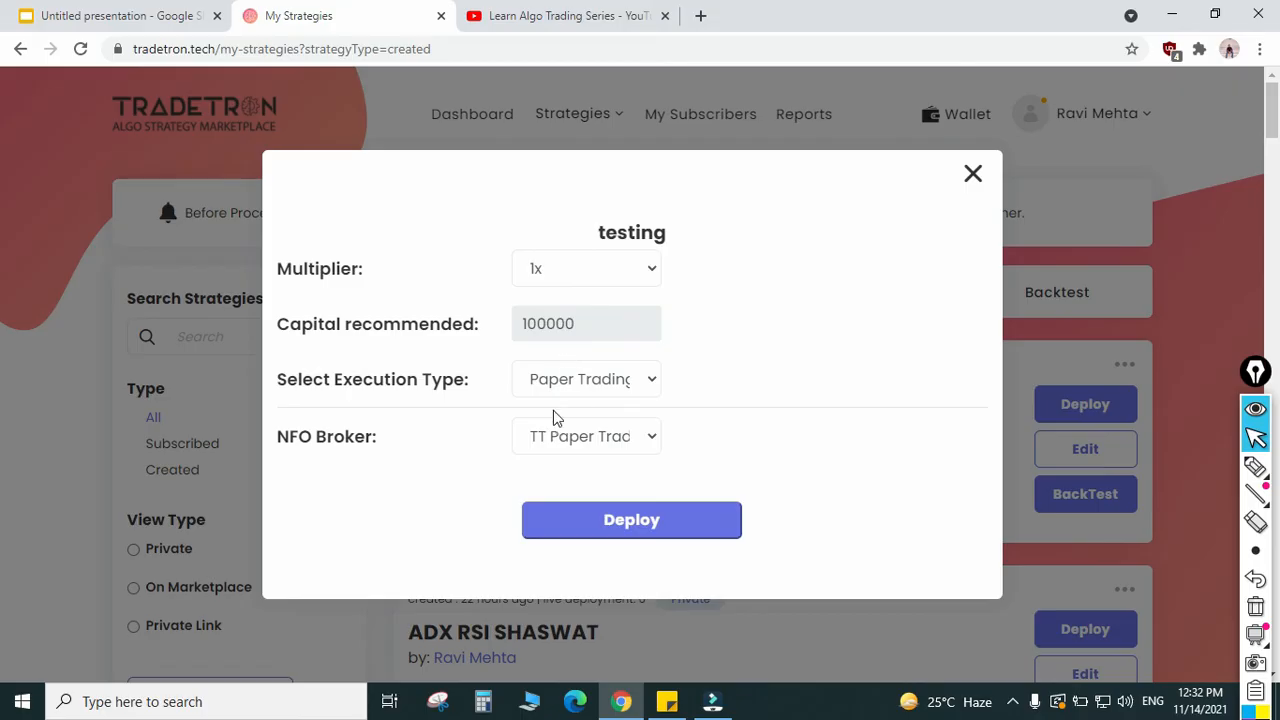
left_click(588, 386)
left_click(585, 420)
left_click(592, 430)
left_click(594, 444)
left_click(643, 522)
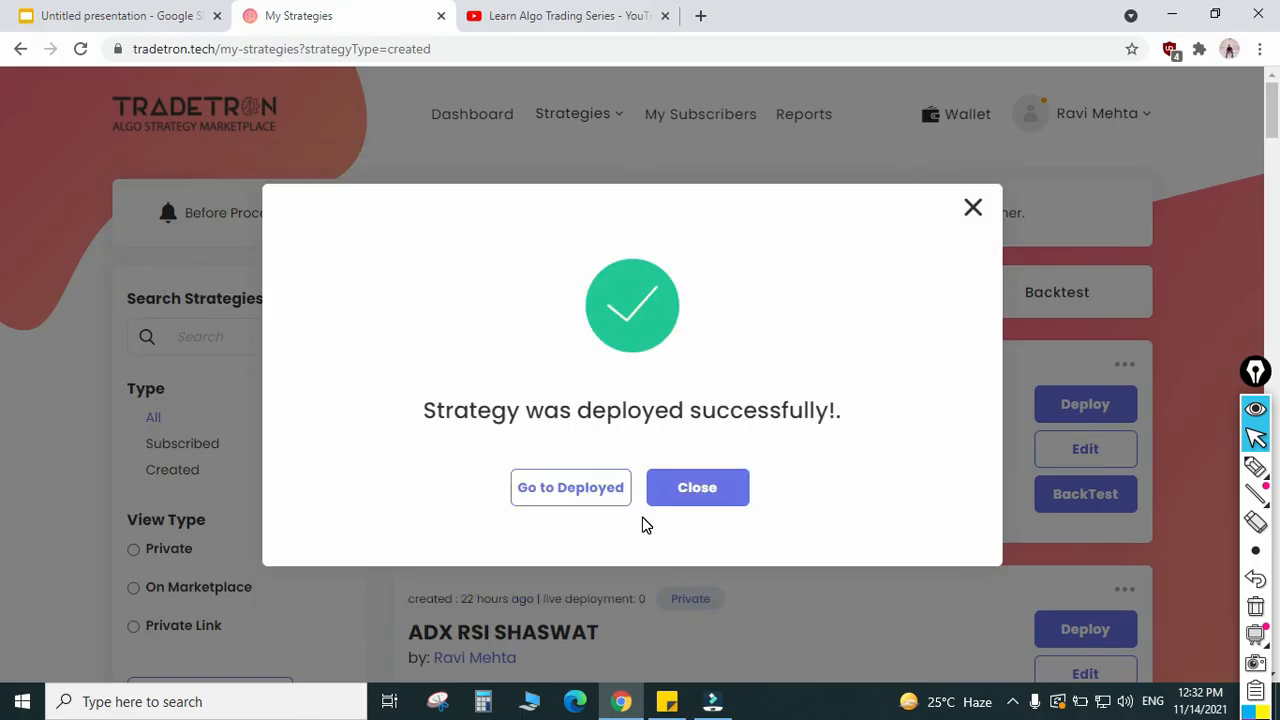
left_click(679, 477)
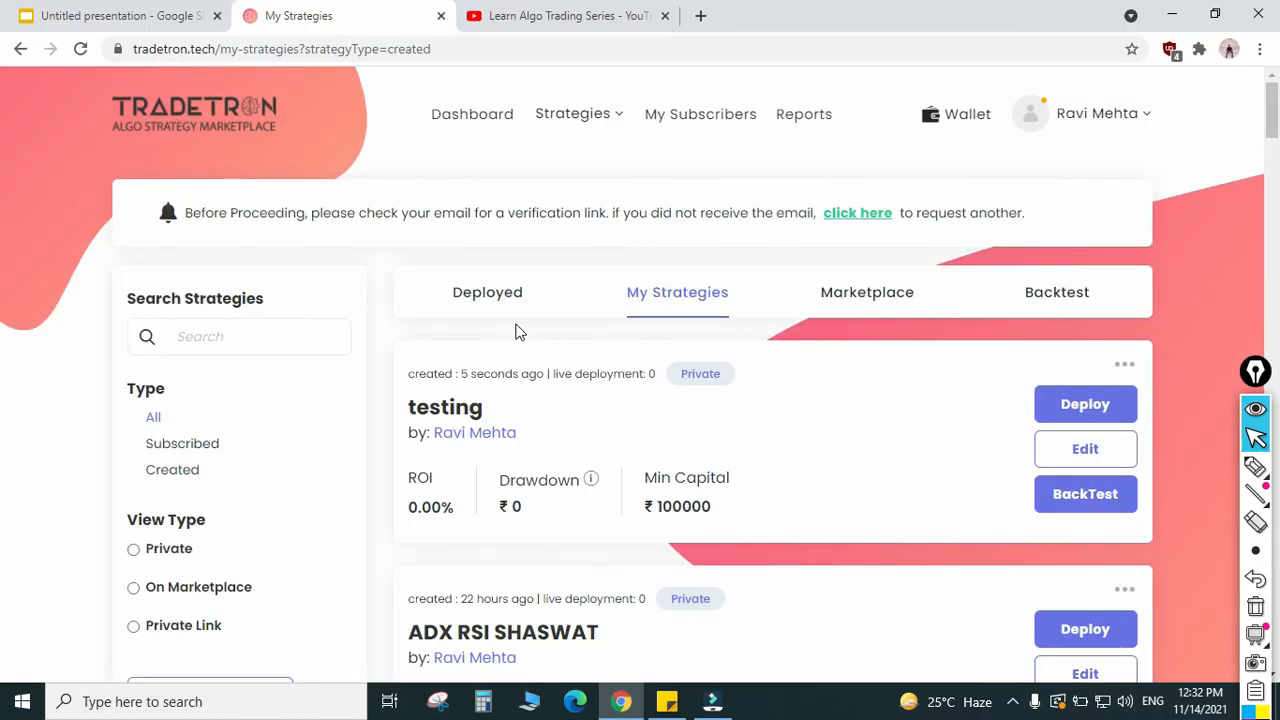
Step: Find the "testing" strategy on page 2 of the deployed strategies and check its deployment details
left_click(487, 302)
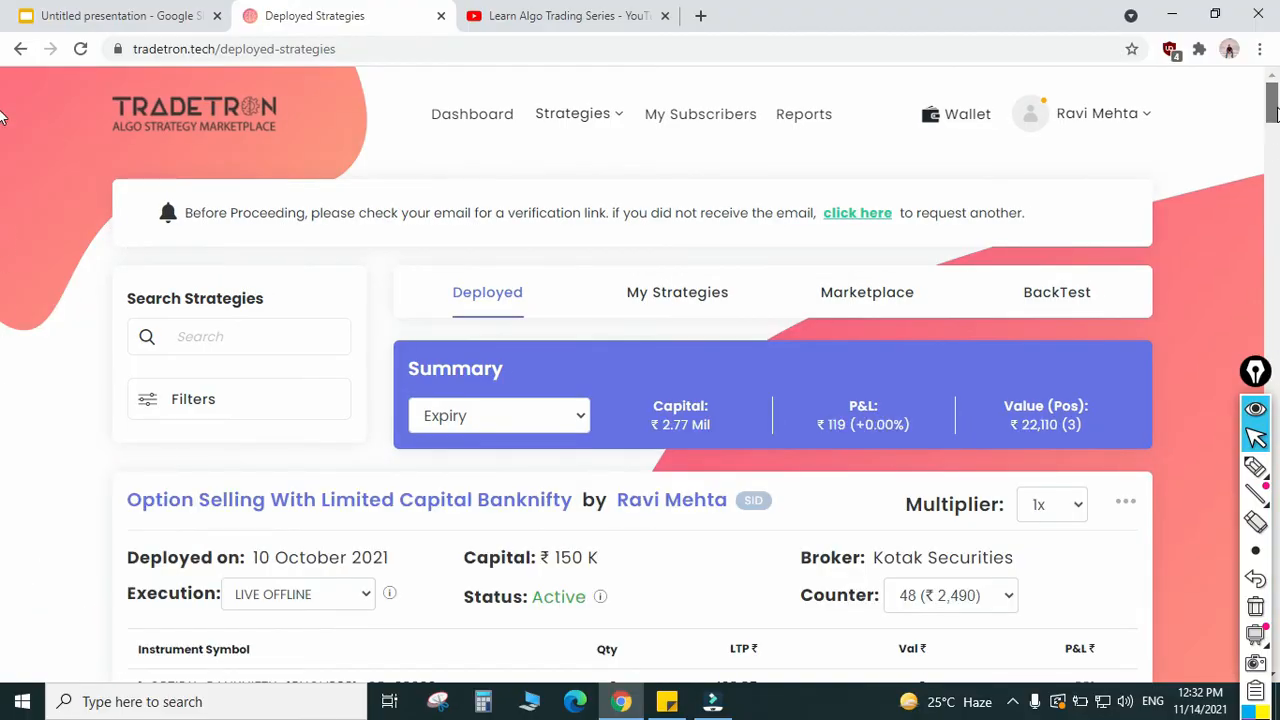
left_click_drag(1276, 113, 1257, 643)
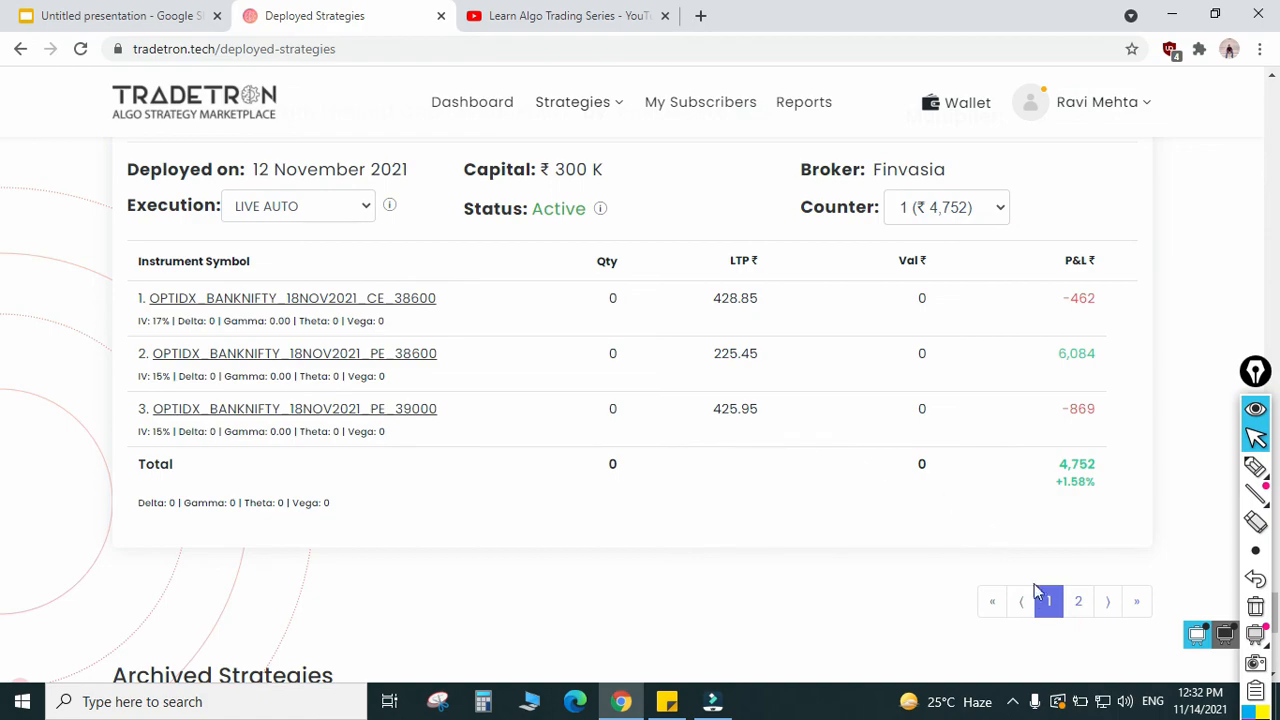
left_click(1081, 604)
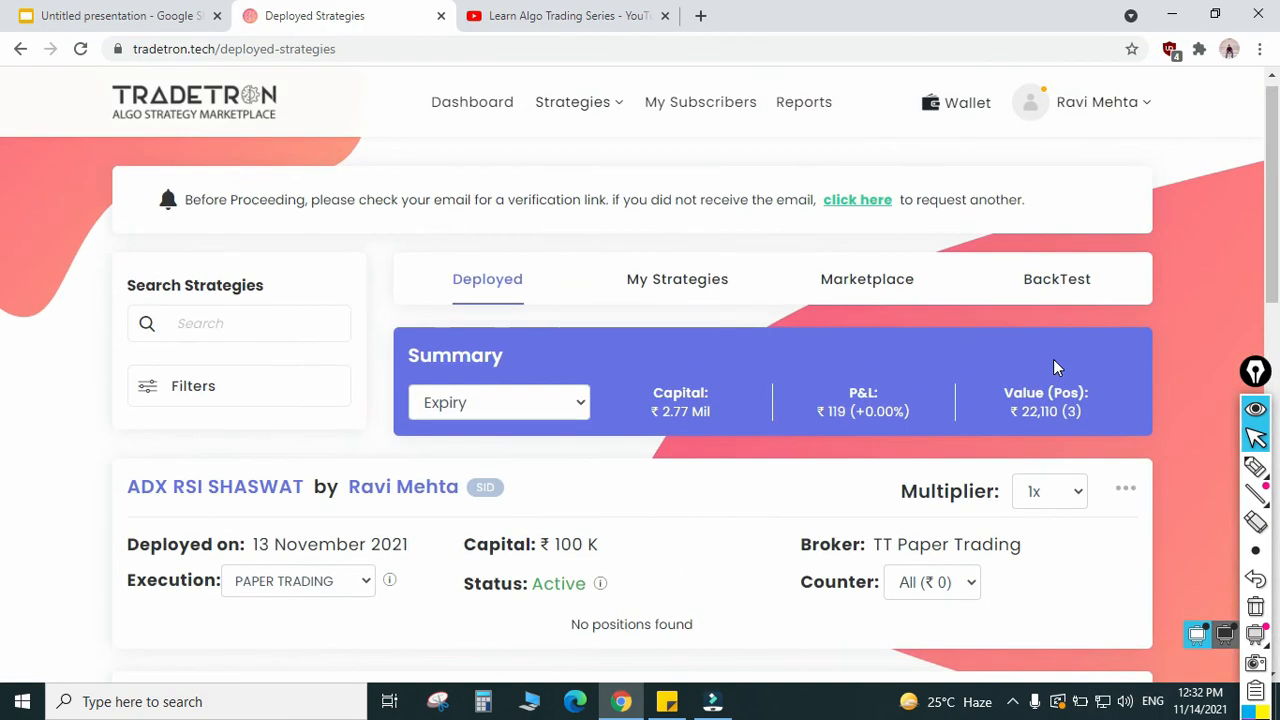
scroll(1053, 359, "down", 4)
scroll(1053, 367, "down", 1)
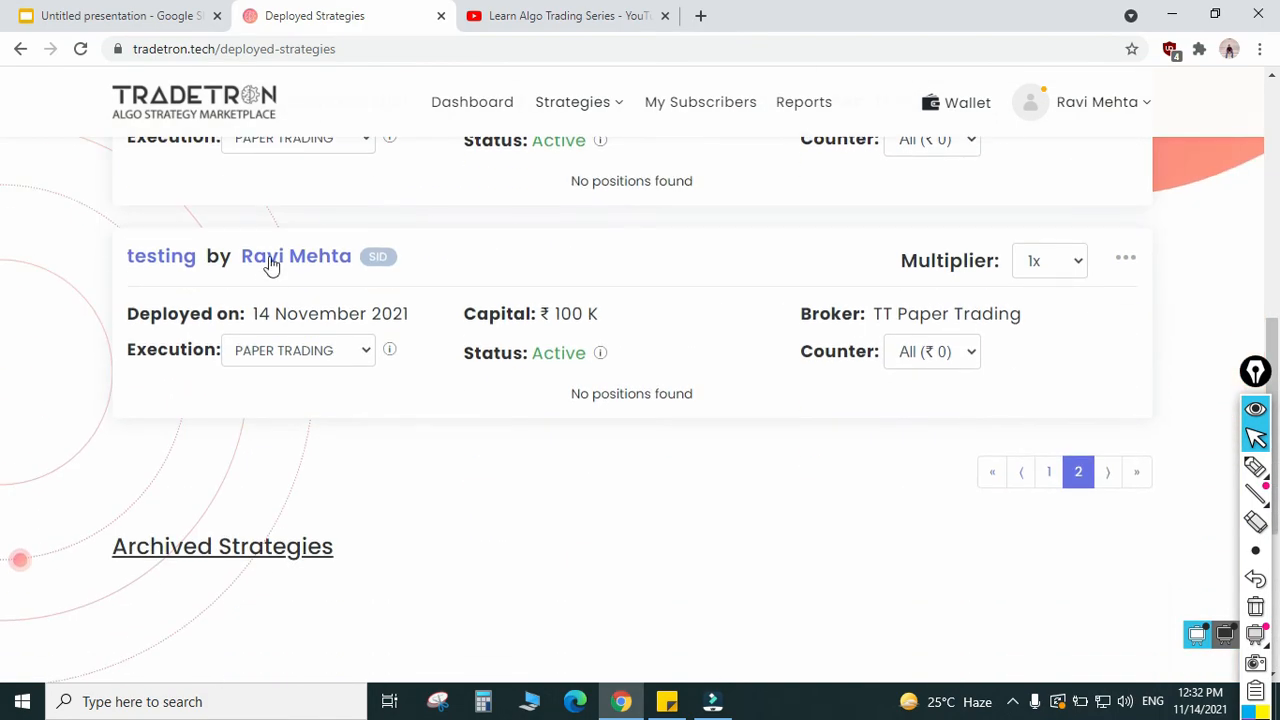
left_click_drag(262, 316, 544, 377)
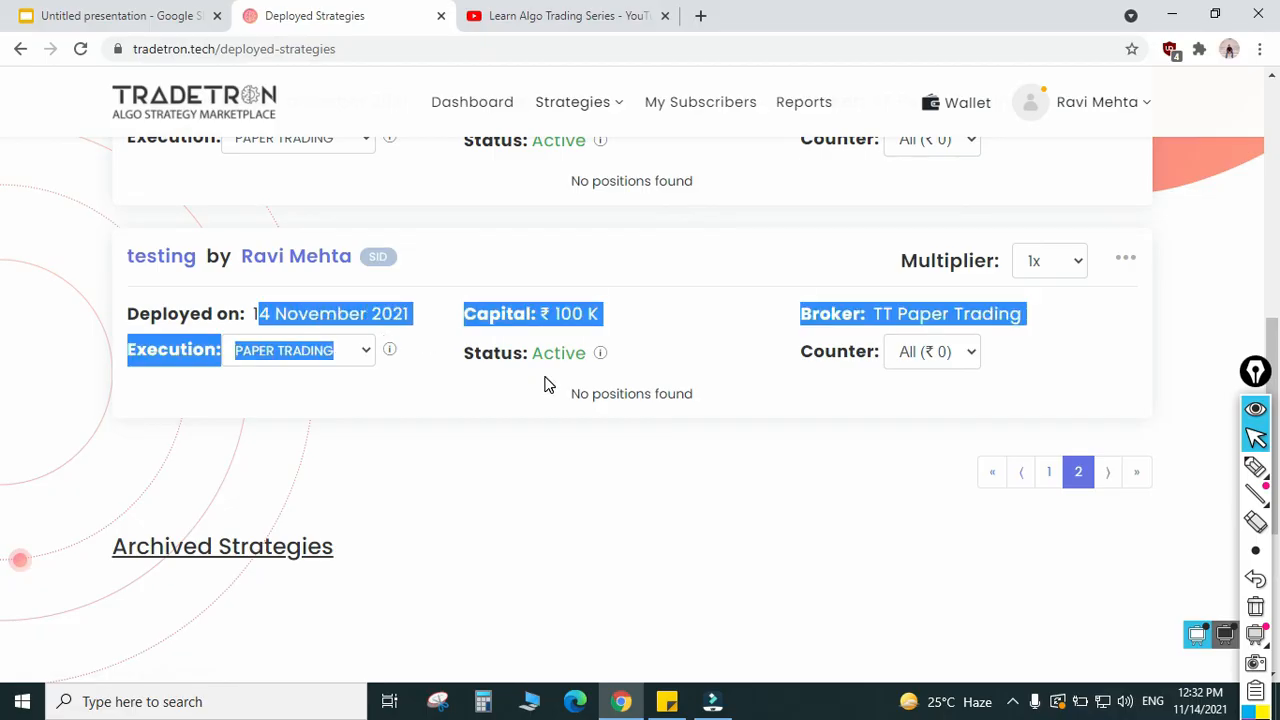
left_click(537, 376)
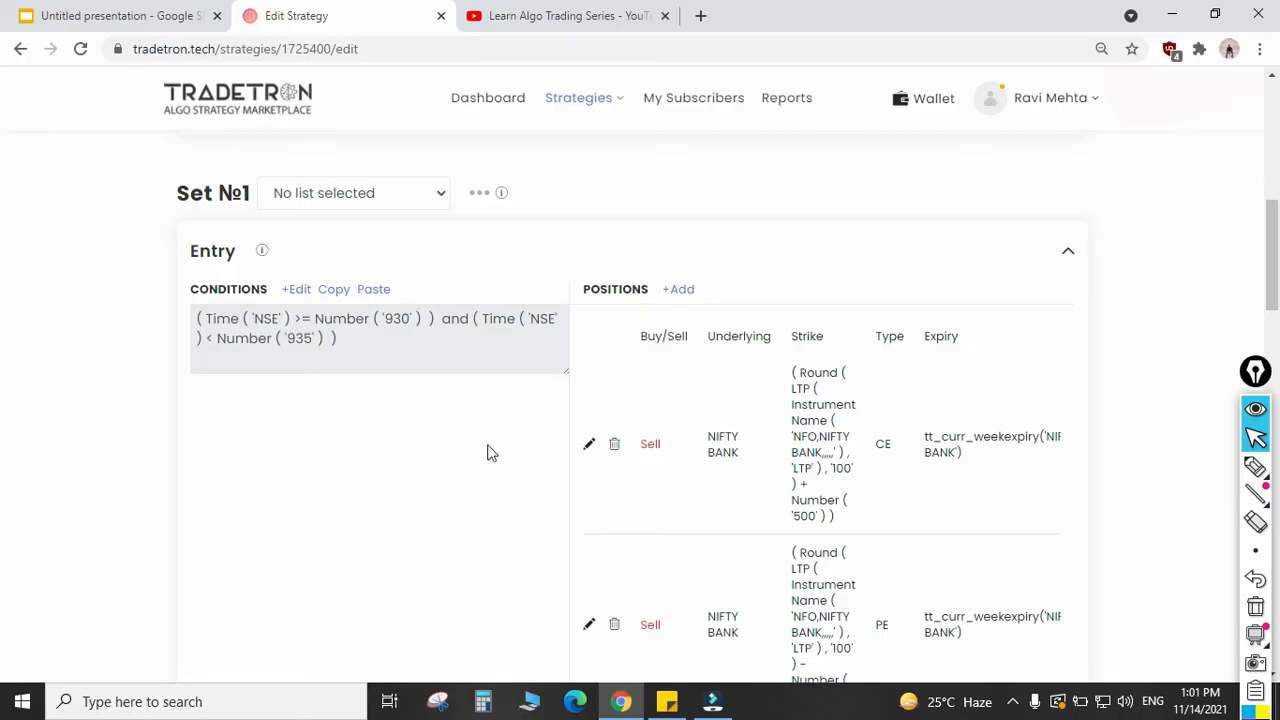
scroll(470, 463, "up", 1)
scroll(469, 466, "down", 2)
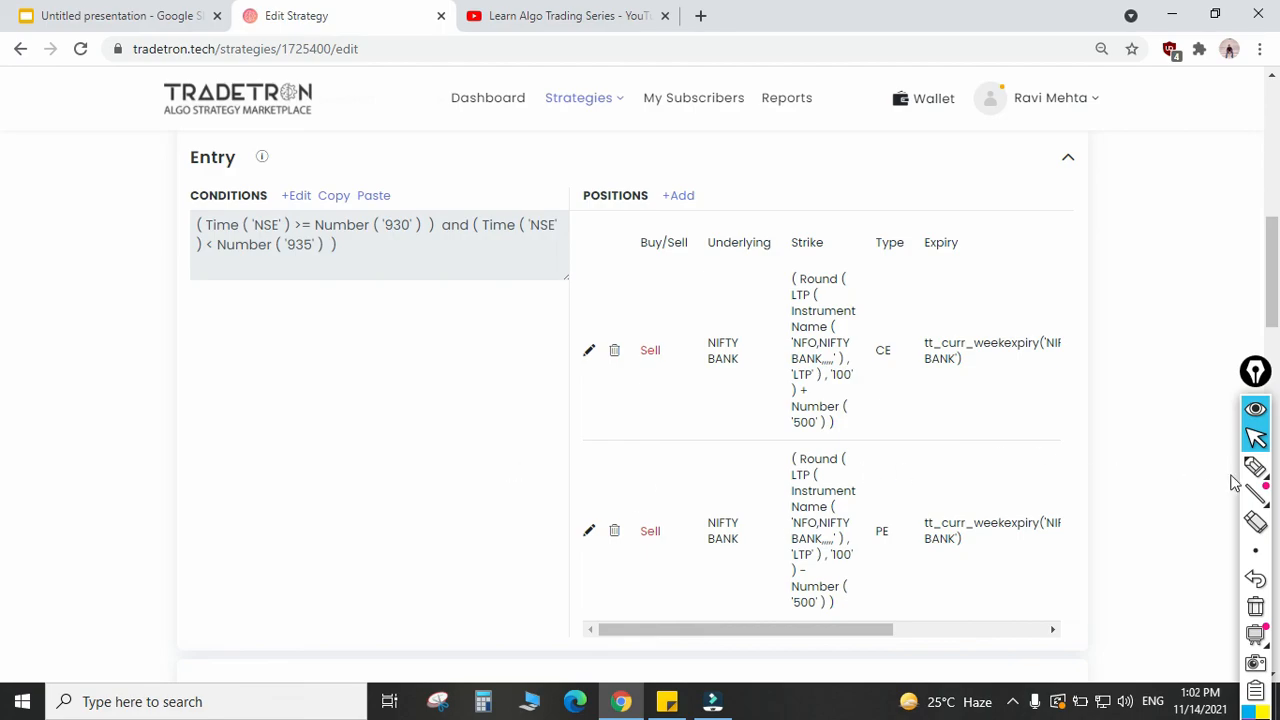
Step: Switch to the Google Slides presentation and draw a pen check mark beside the Tradetron referral link on slide 4
left_click(1256, 443)
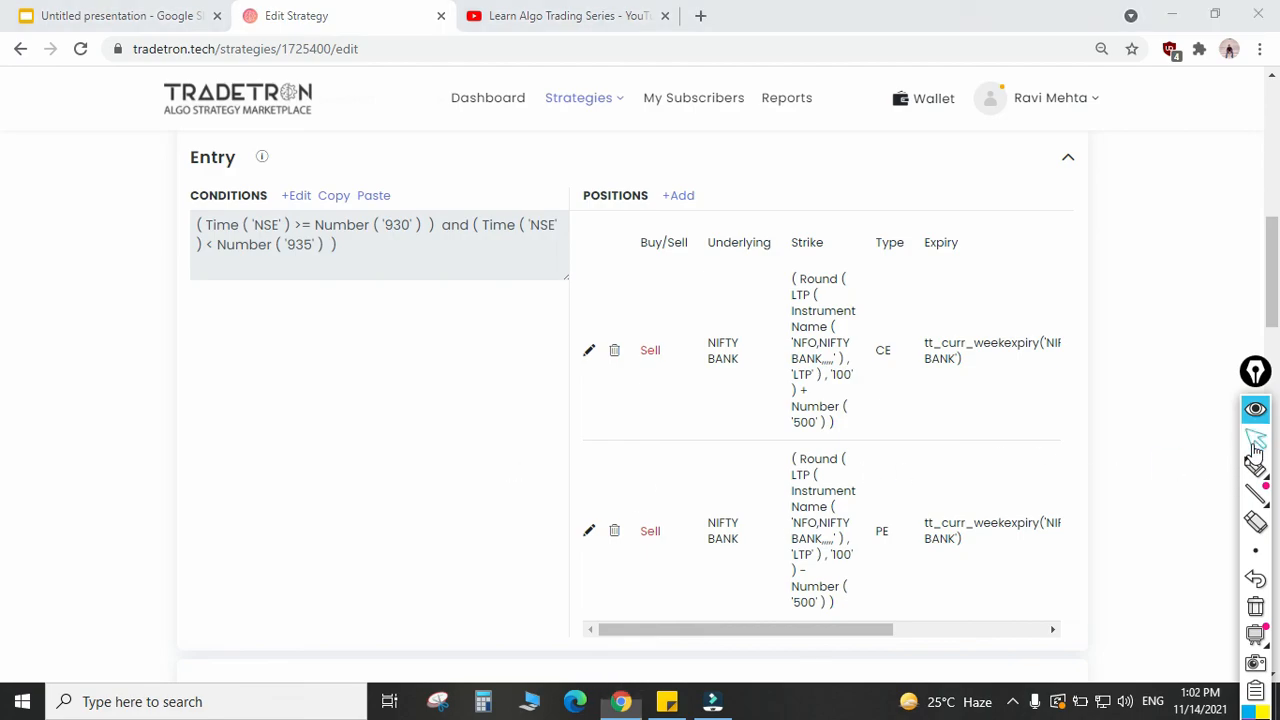
left_click(120, 14)
left_click(1255, 467)
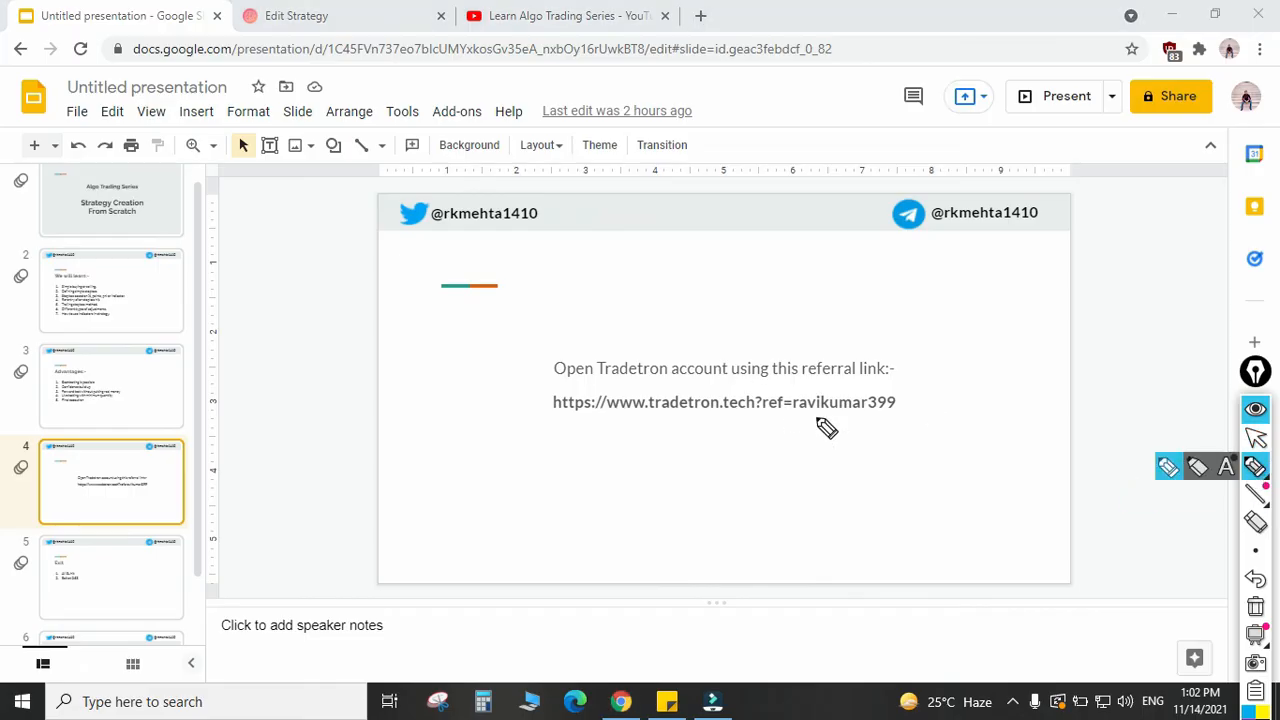
left_click_drag(882, 430, 931, 391)
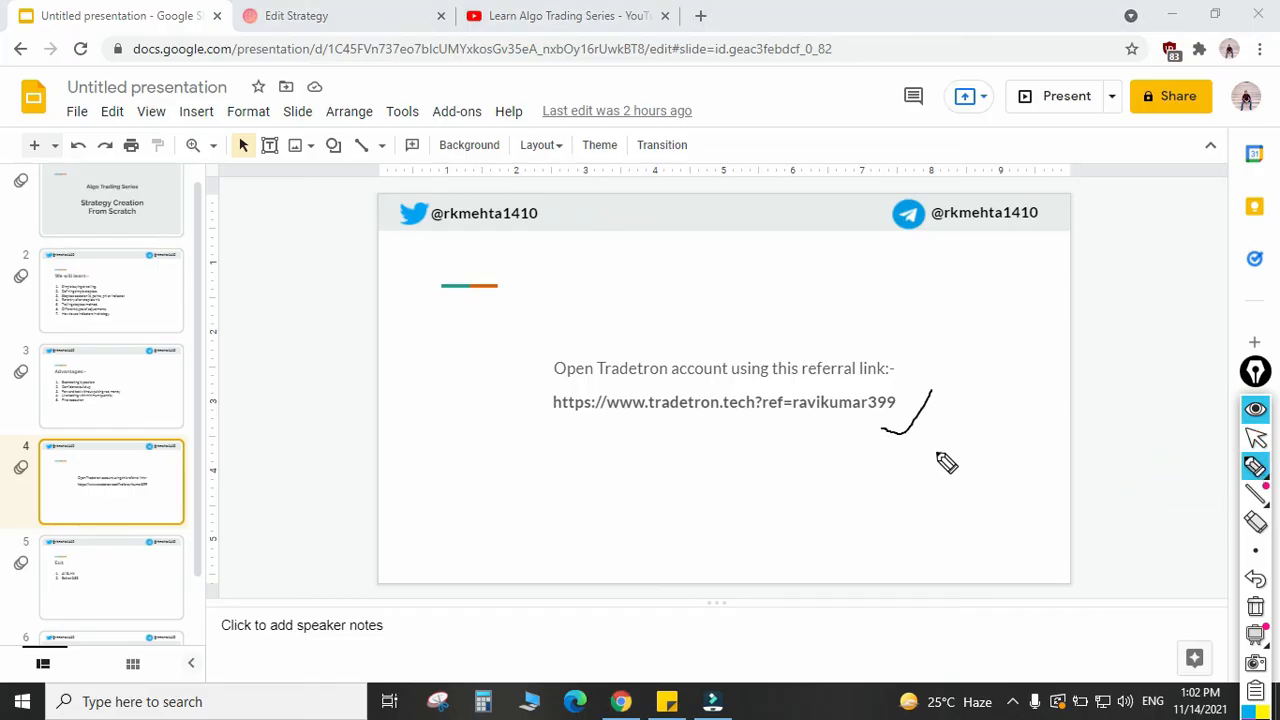